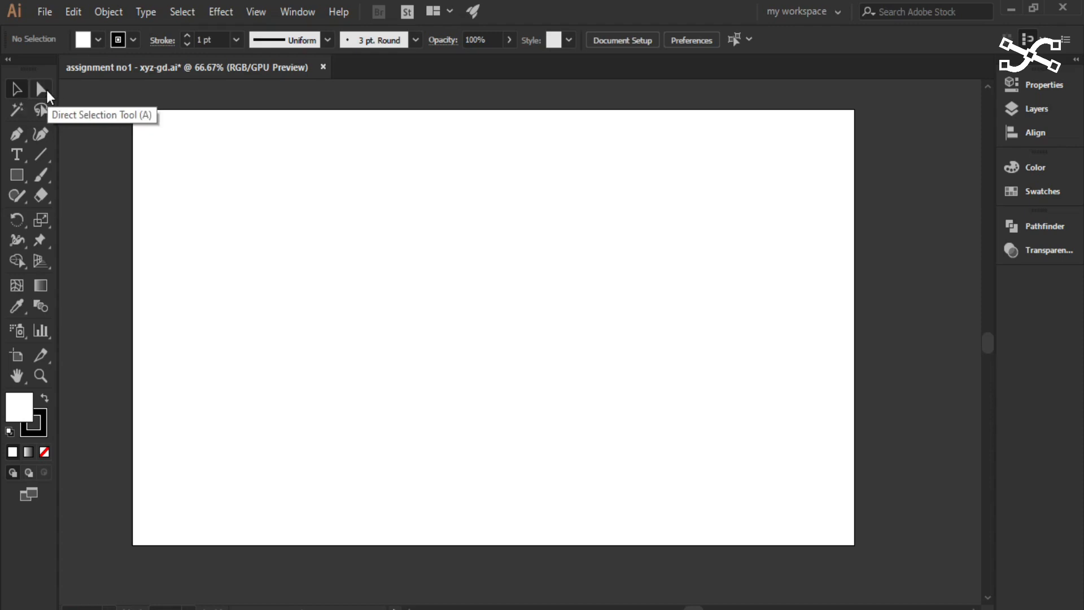
left_click(20, 177)
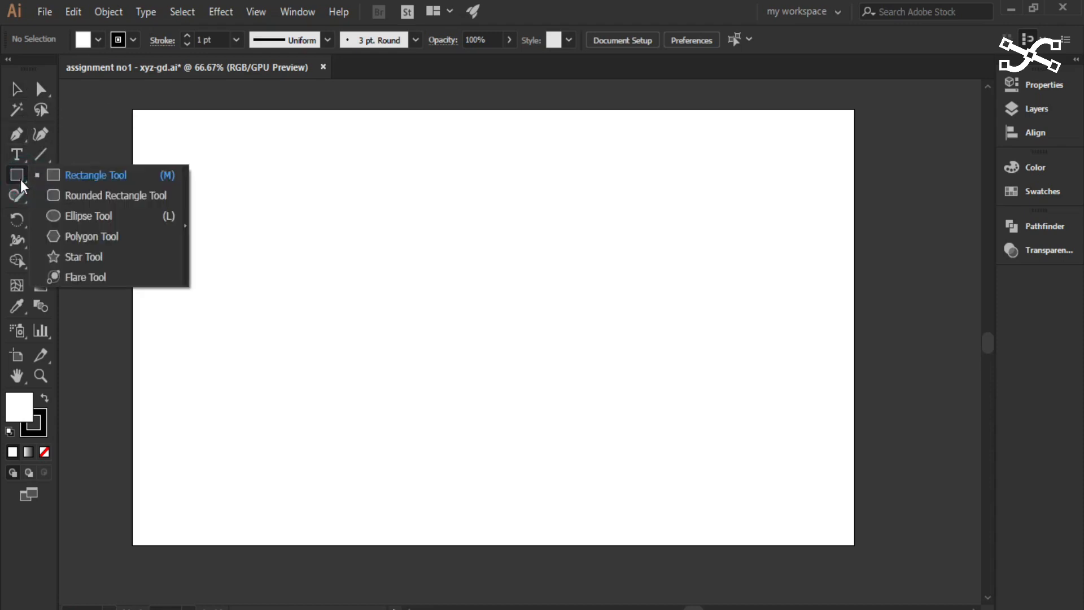
left_click(21, 179)
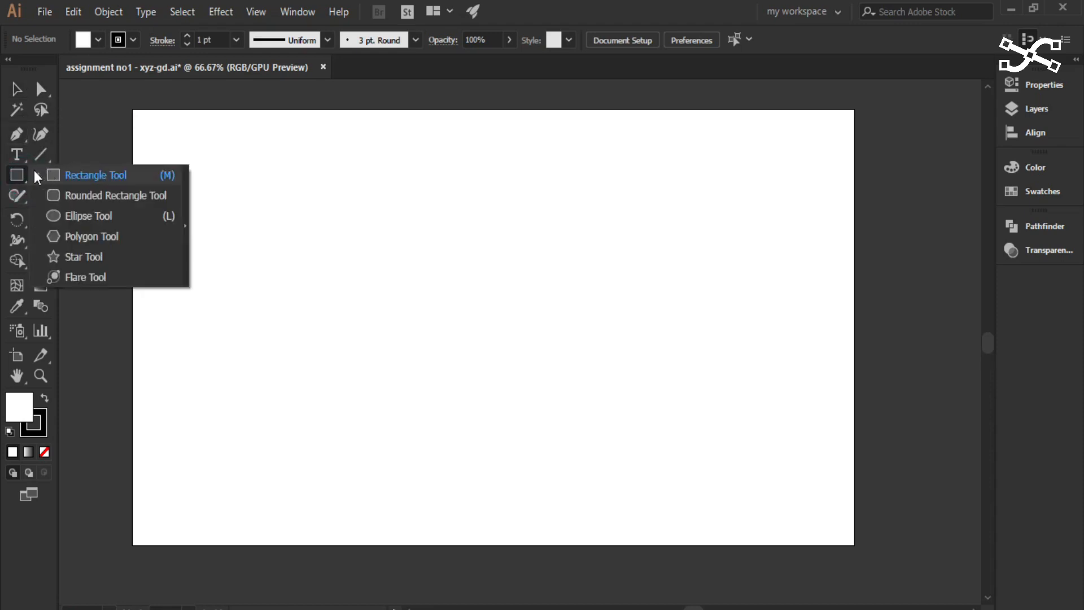
left_click(12, 176)
left_click(15, 171)
left_click(21, 172)
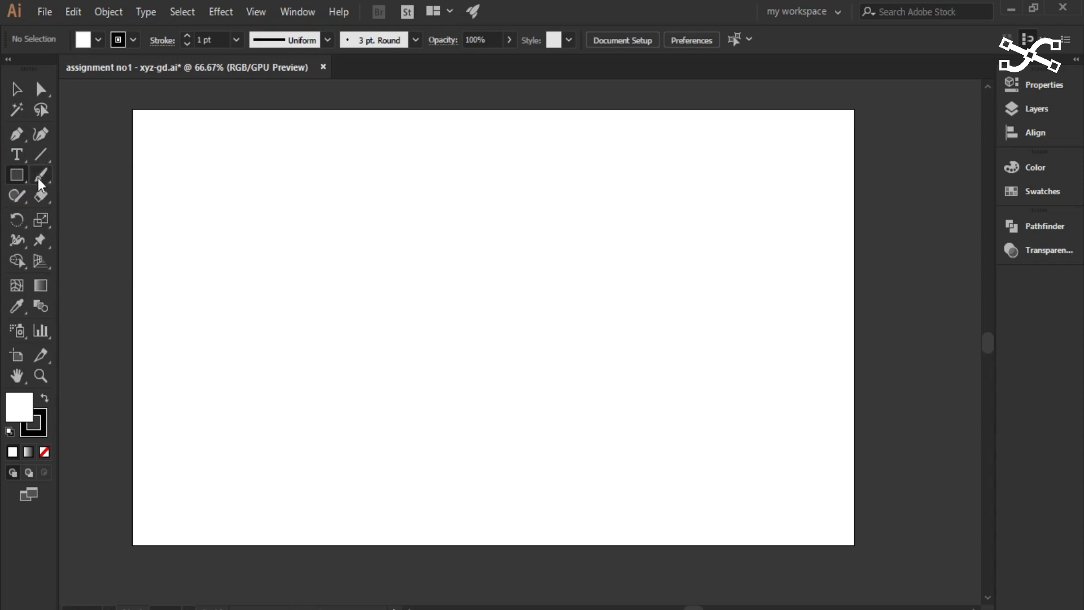
- Create a rectangle 500 px wide and 500 px high by entering exact dimensions, and remove it from the artboard
left_click(17, 176)
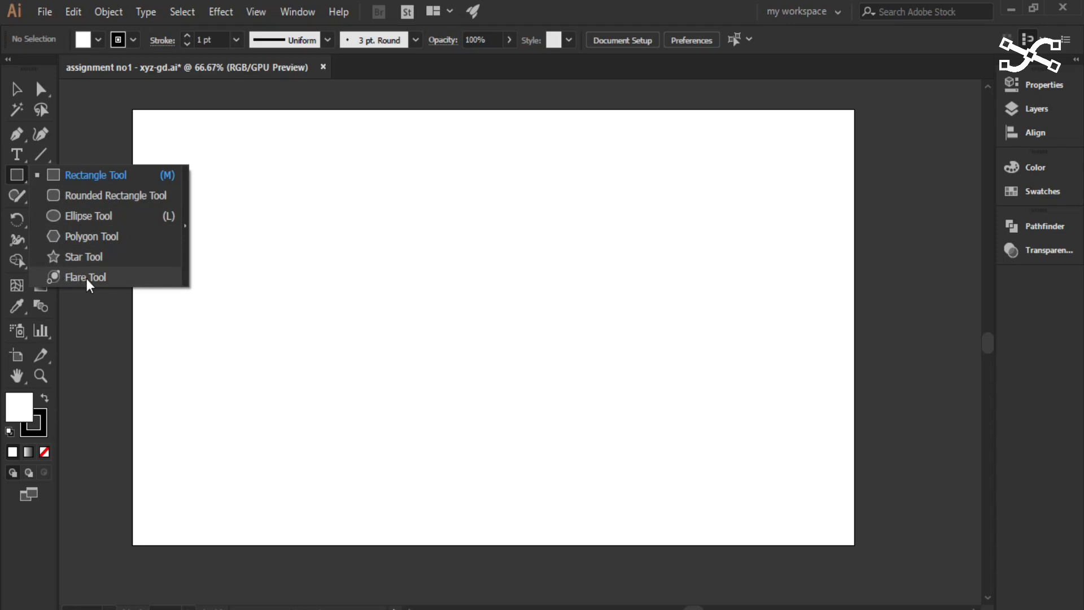
left_click(83, 177)
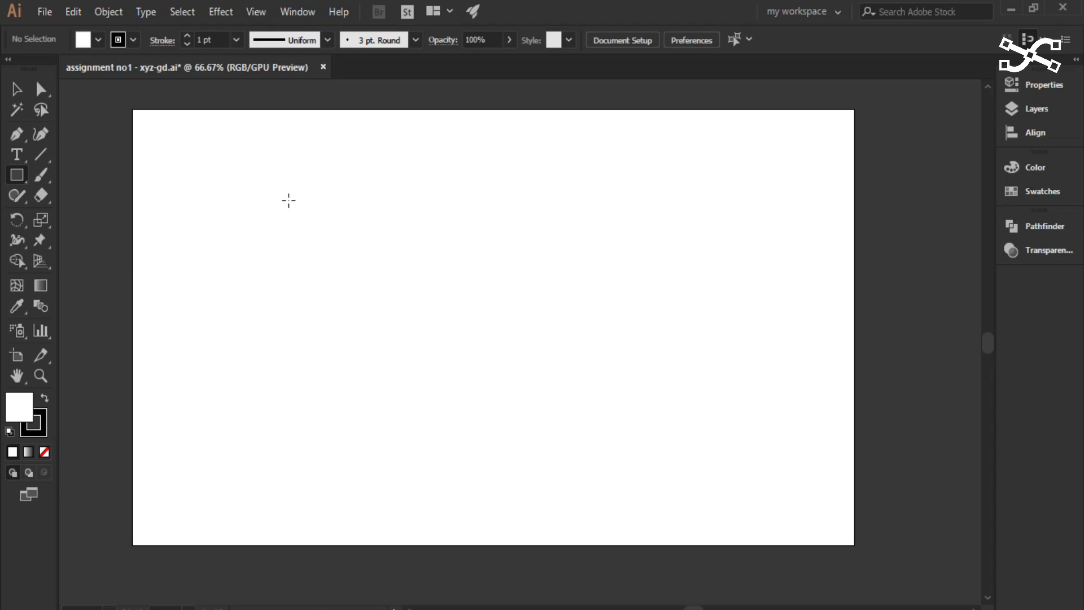
left_click(273, 190)
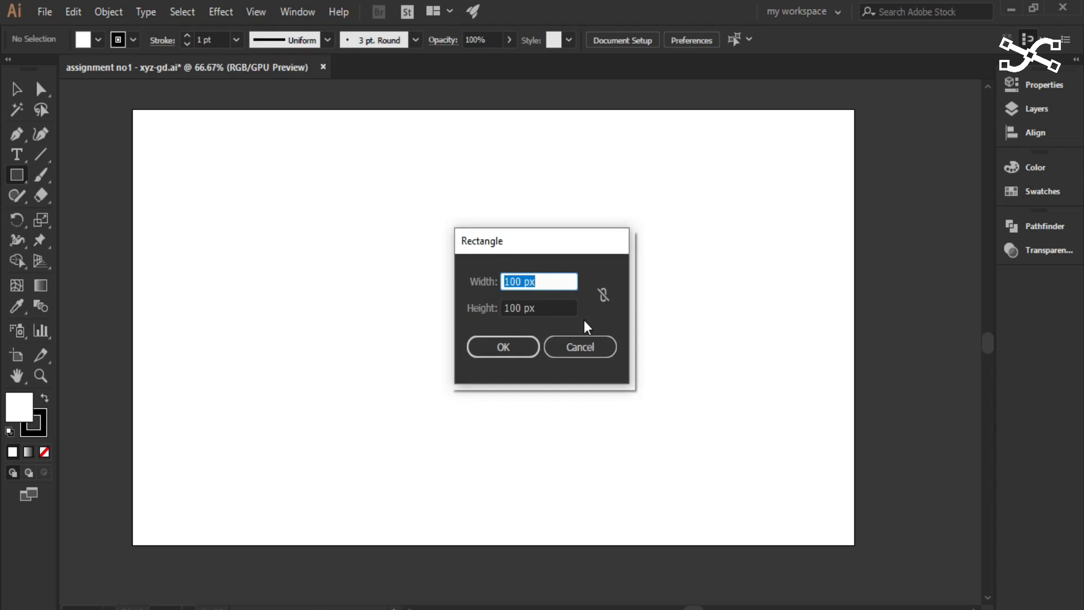
key("Home")
key("Delete")
type("5")
key("Down")
key("Up")
left_click(509, 308)
key("BackSpace")
type("5")
key("Return")
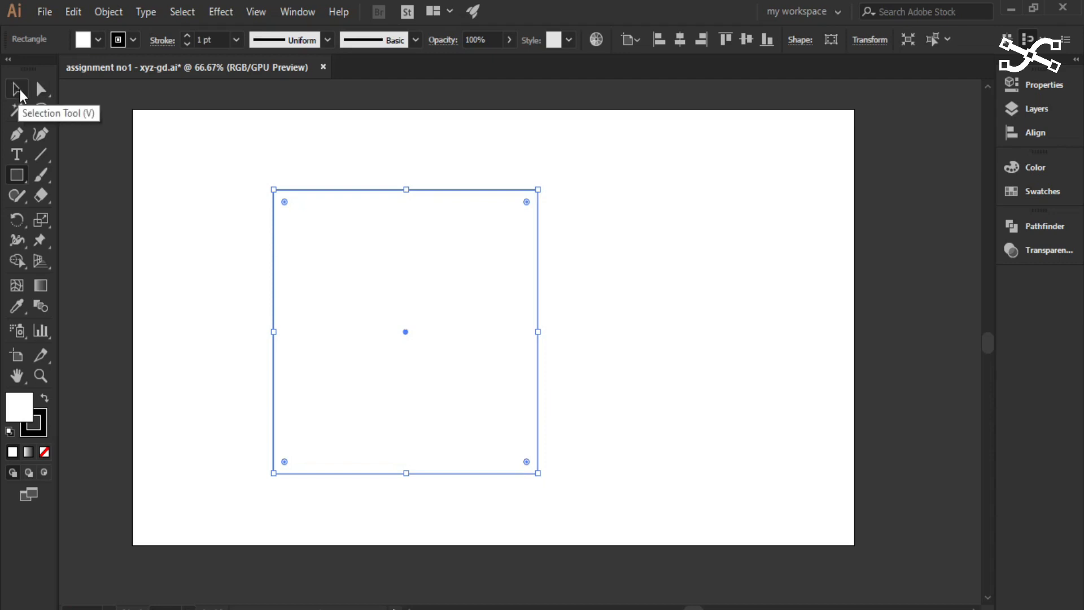
left_click(22, 89)
left_click(191, 165)
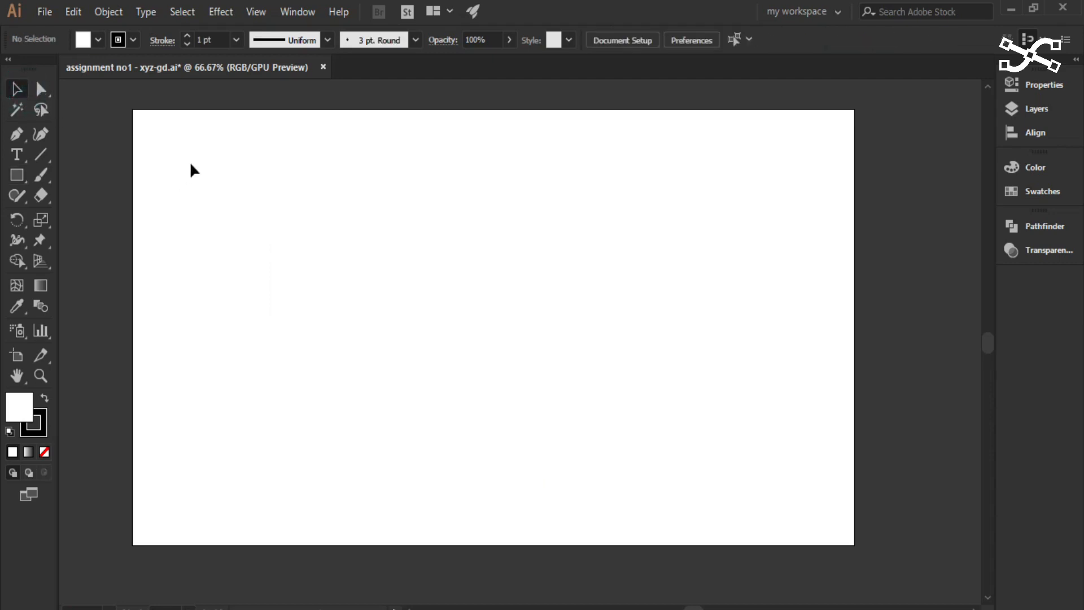
- Draw a freehand rectangle near the artboard's upper-left corner, adjusting its size before finishing it
left_click(18, 176)
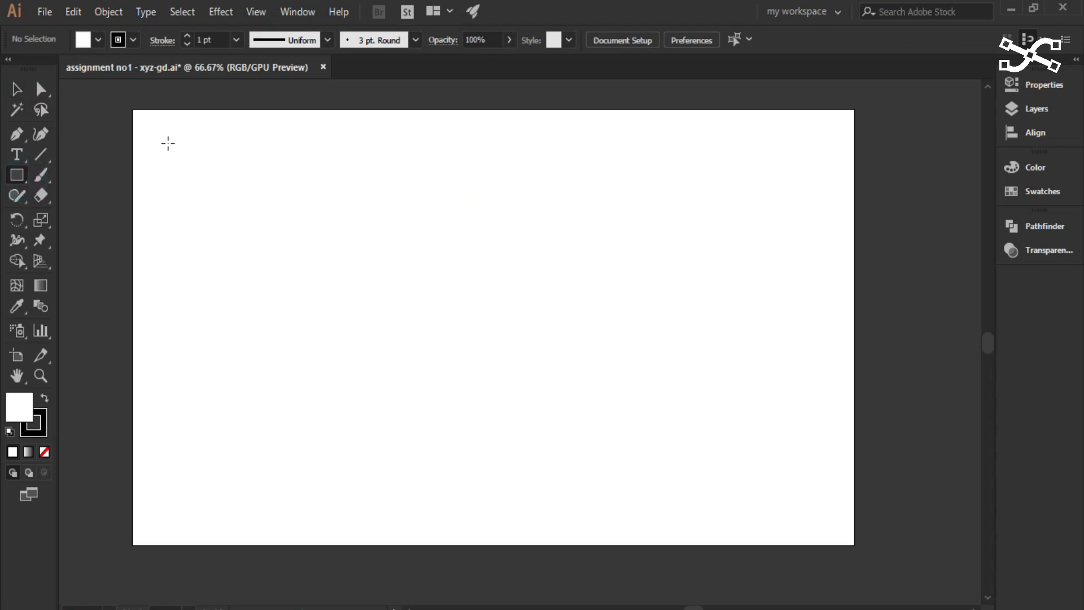
left_click(151, 131)
left_click_drag(151, 131, 324, 288)
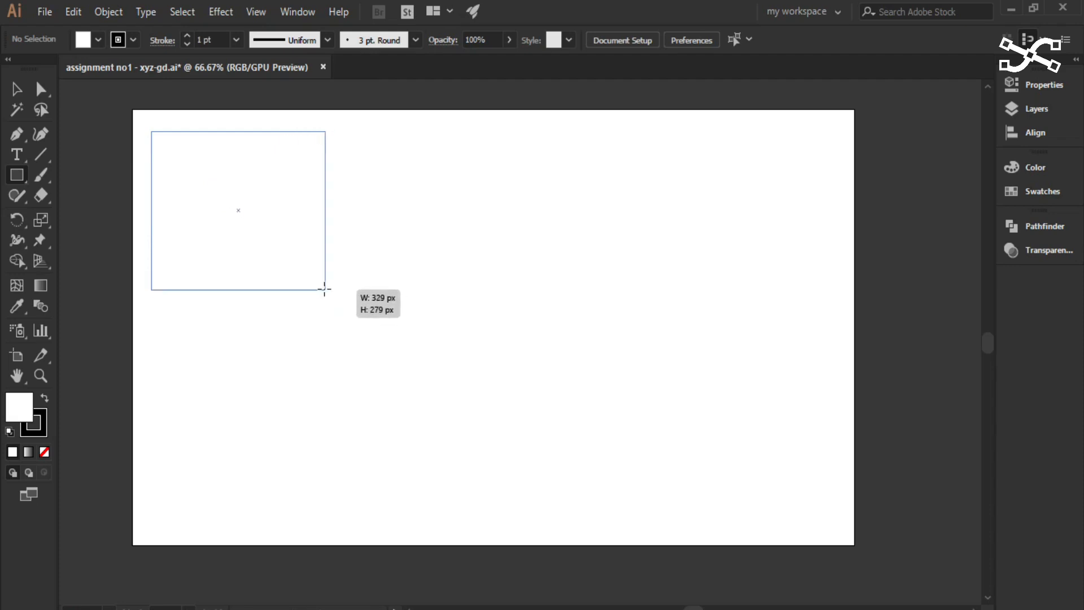
left_click_drag(324, 289, 310, 280)
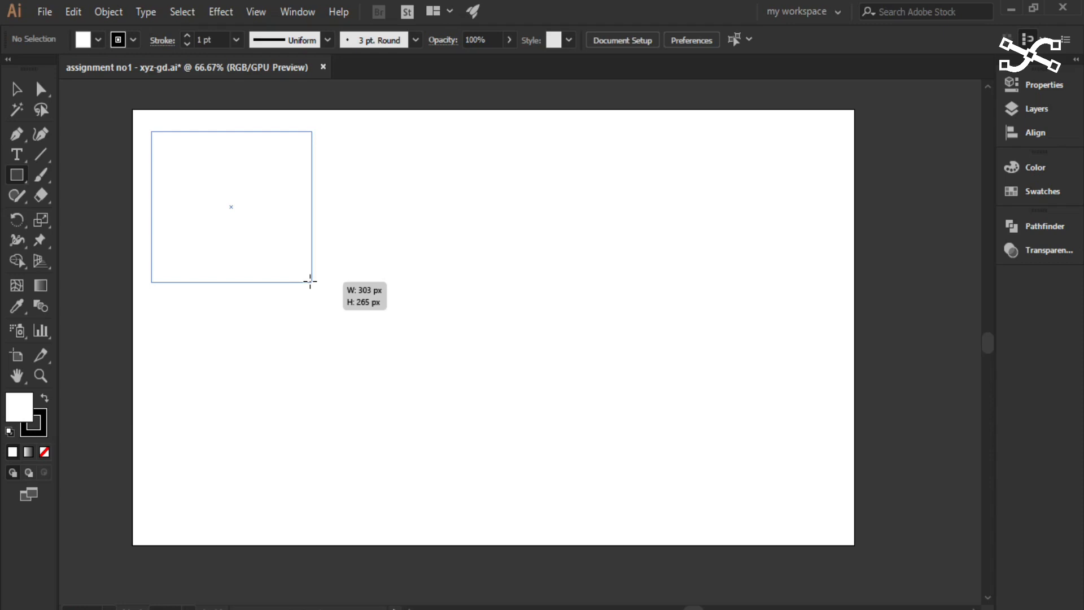
left_click_drag(310, 280, 287, 283)
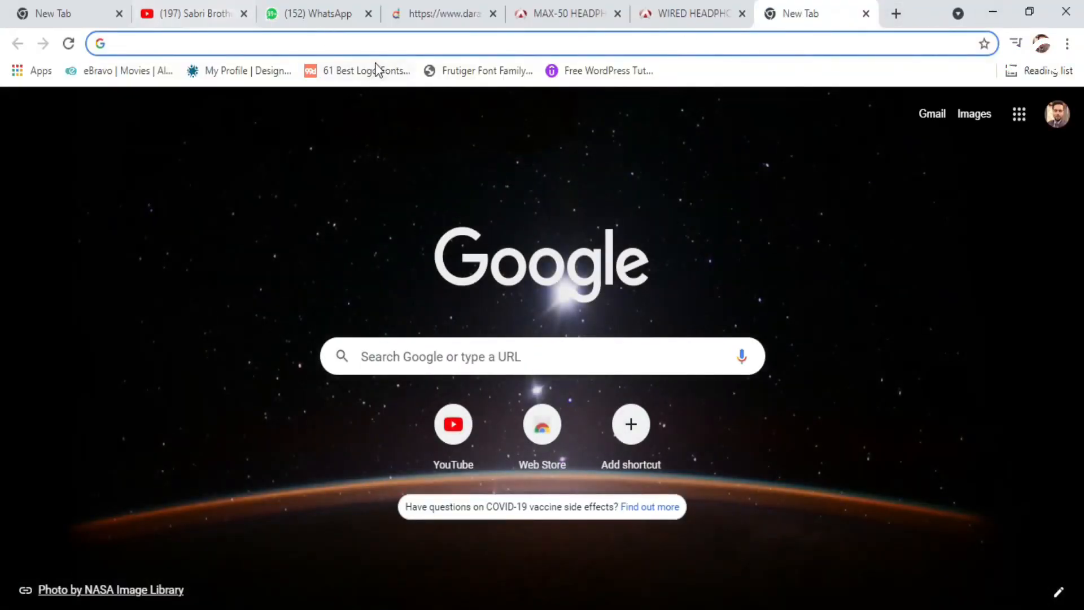
- Switch to Chrome, search Google Images for "keyboard", and copy the black USB keyboard picture from Amazon
type("keyboard")
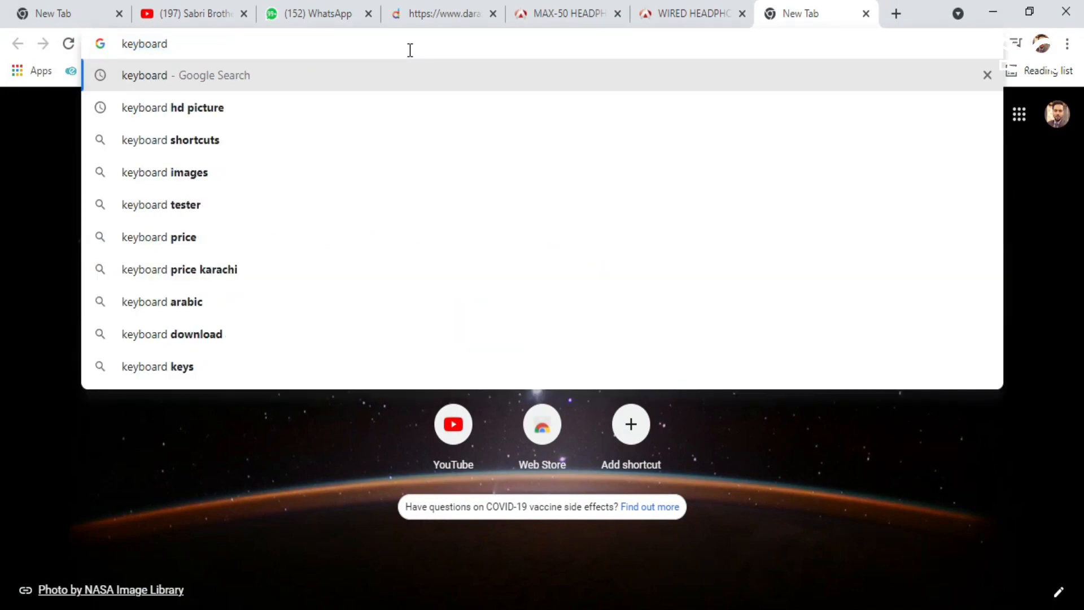
key("Return")
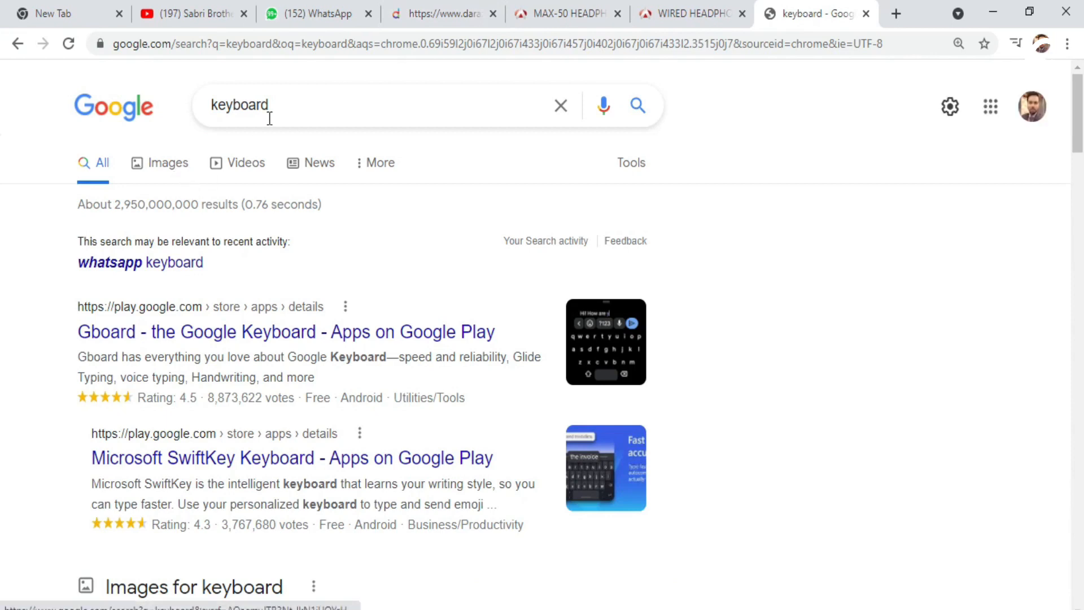
left_click(157, 170)
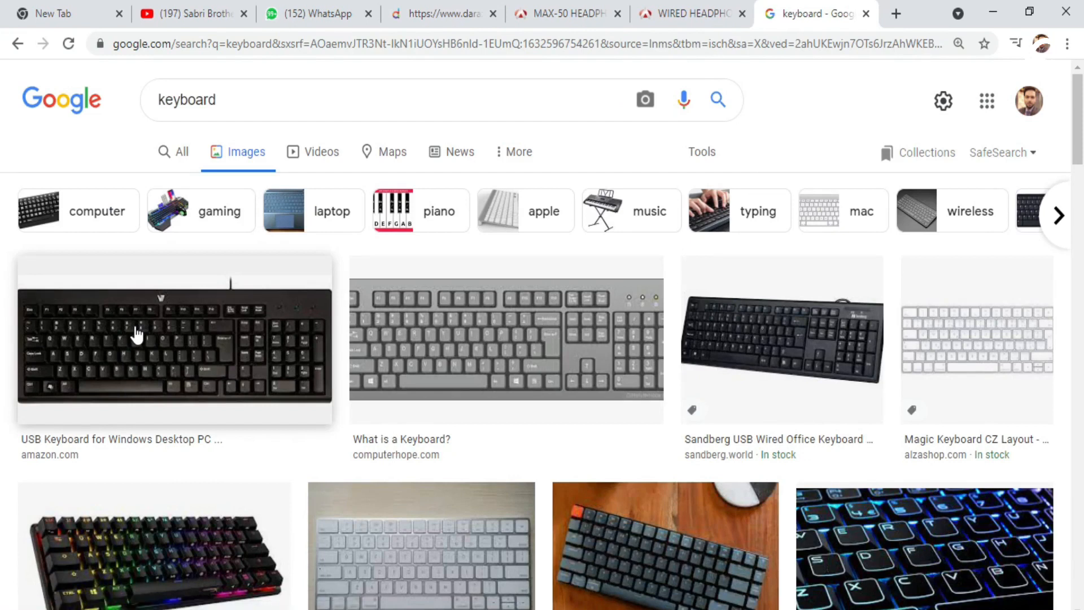
left_click(162, 343)
right_click(775, 233)
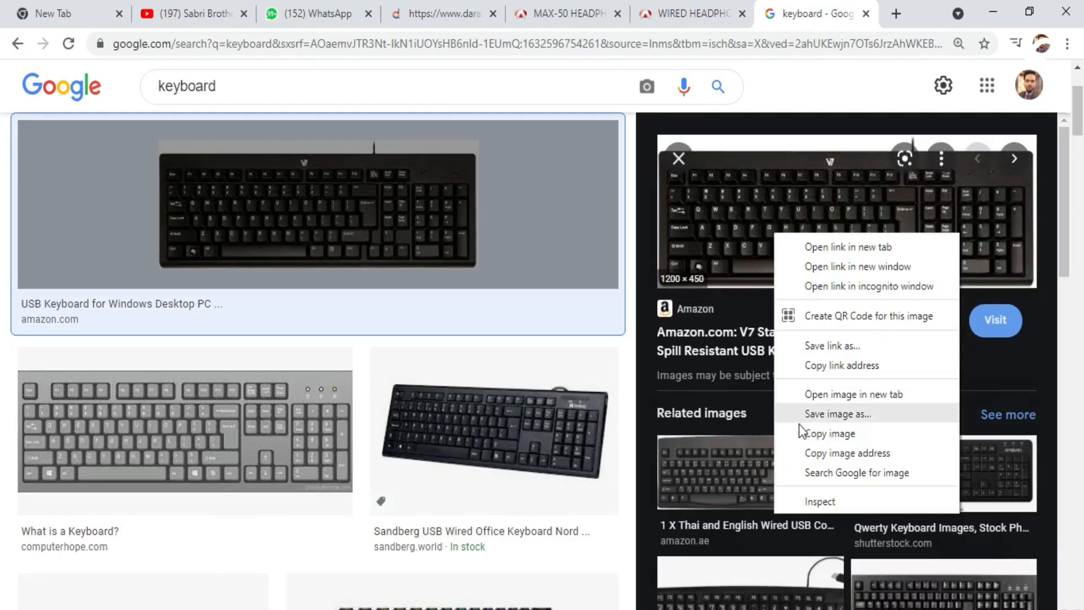
left_click(805, 437)
- Switch back to Illustrator, paste the keyboard picture, and move it over the artboard's upper-right edge
left_click(564, 608)
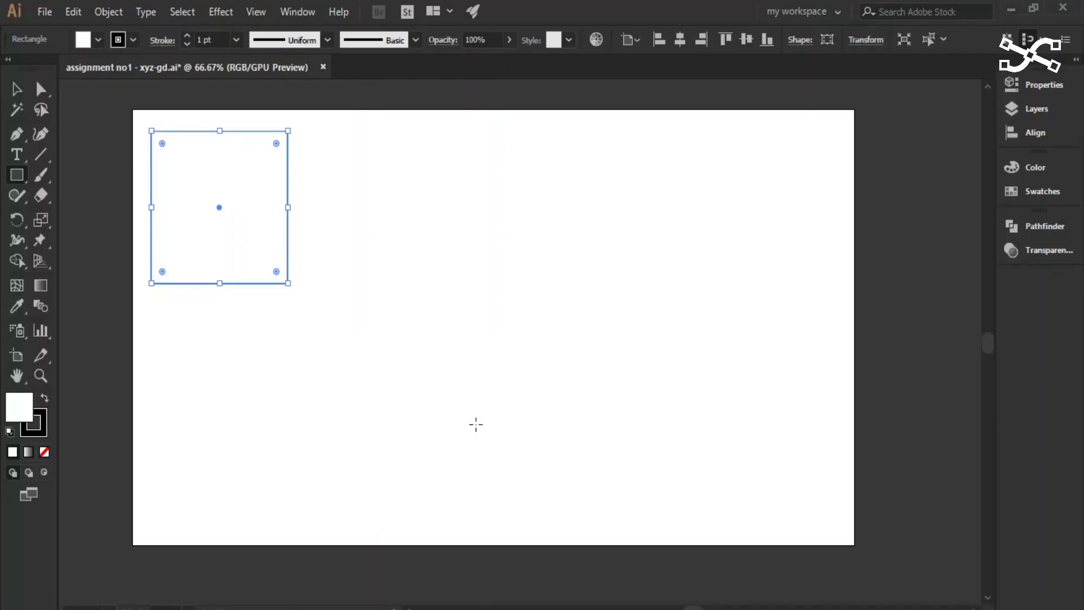
key("ctrl+v")
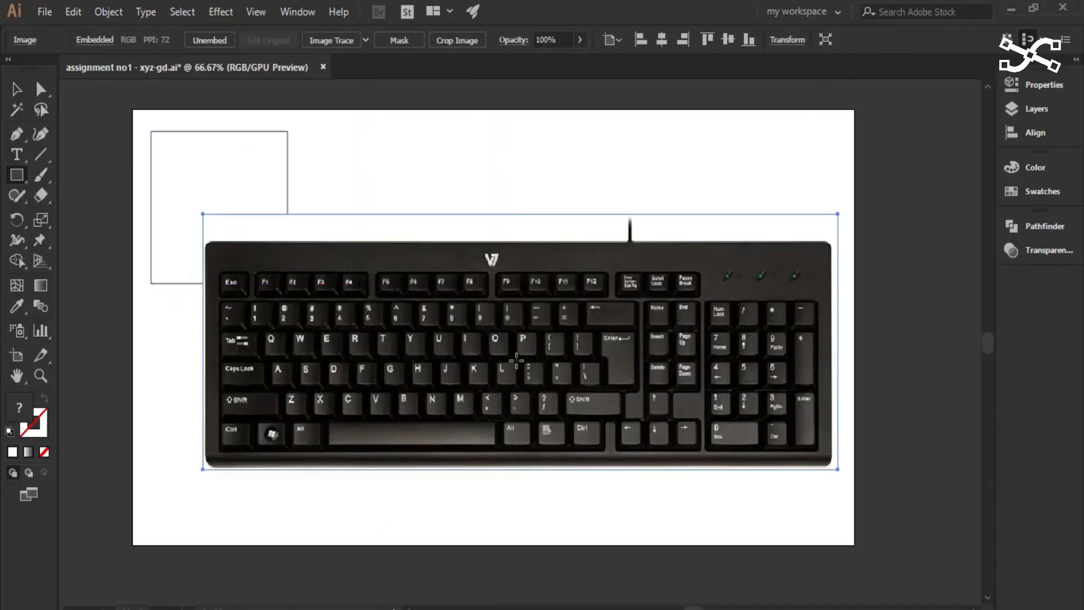
left_click(17, 88)
left_click_drag(404, 369, 672, 232)
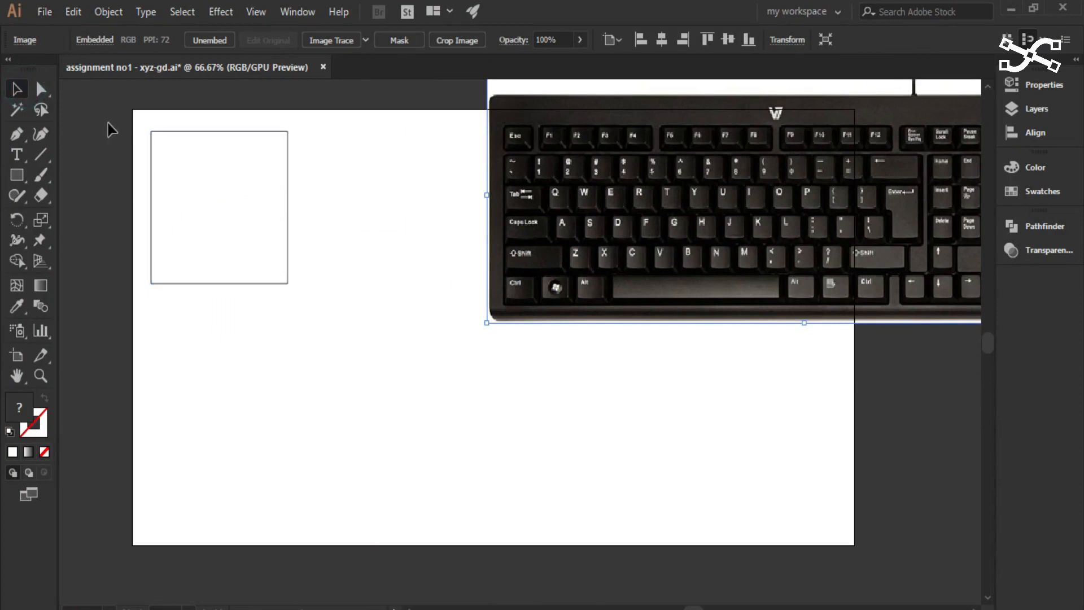
- Delete the rectangle near the artboard's upper-left corner
left_click(19, 177)
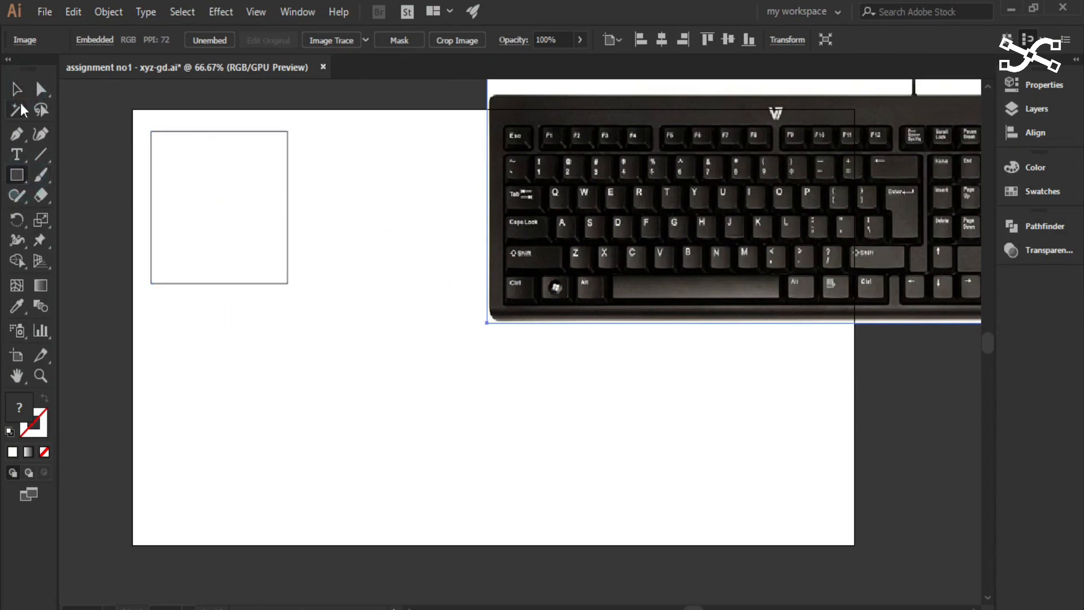
left_click(17, 88)
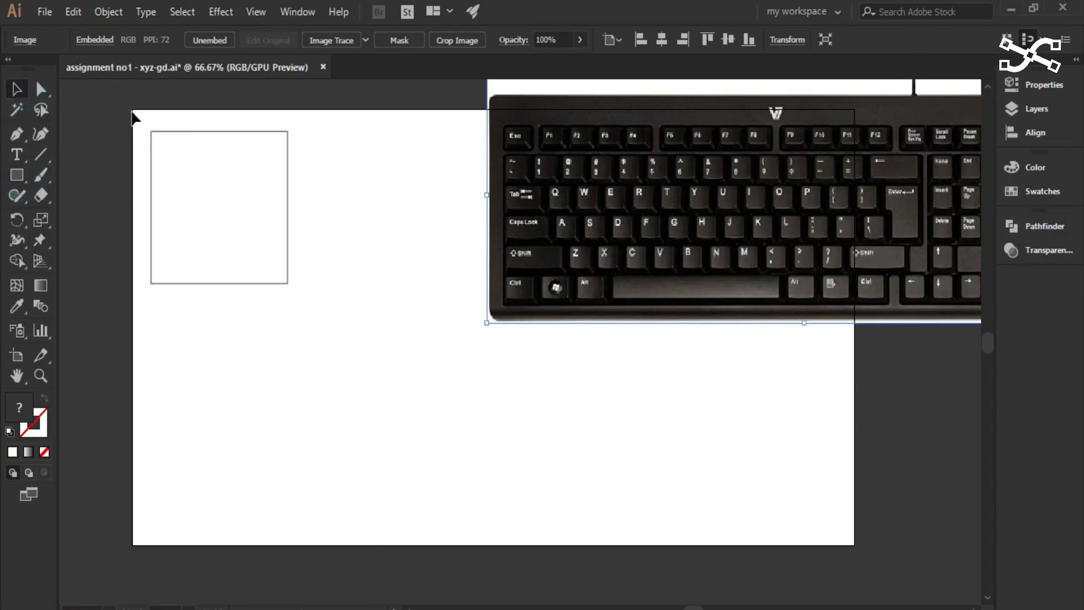
left_click(250, 215)
key("Delete")
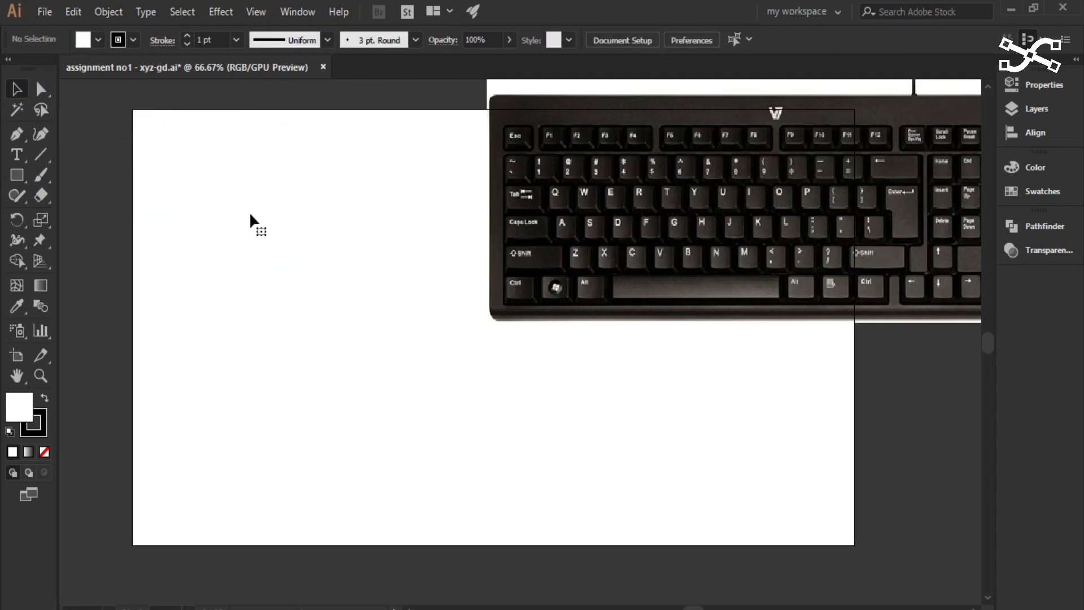
- Draw a trial rectangle and a square outward from their upper-left corners, removing each one
left_click(19, 180)
left_click_drag(153, 139, 262, 232)
key("ctrl+z")
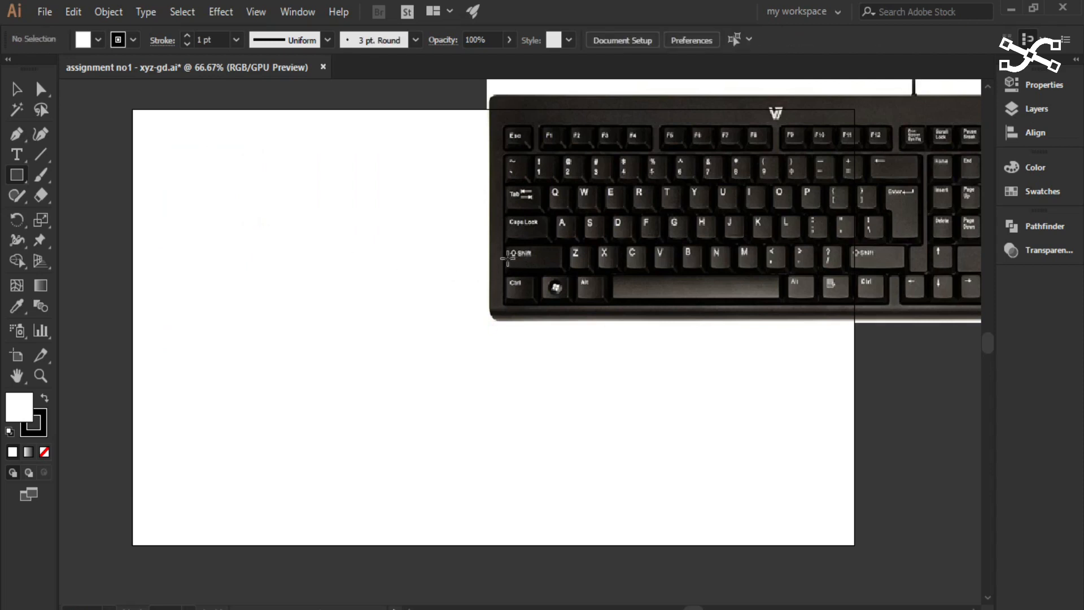
left_click_drag(149, 136, 326, 324)
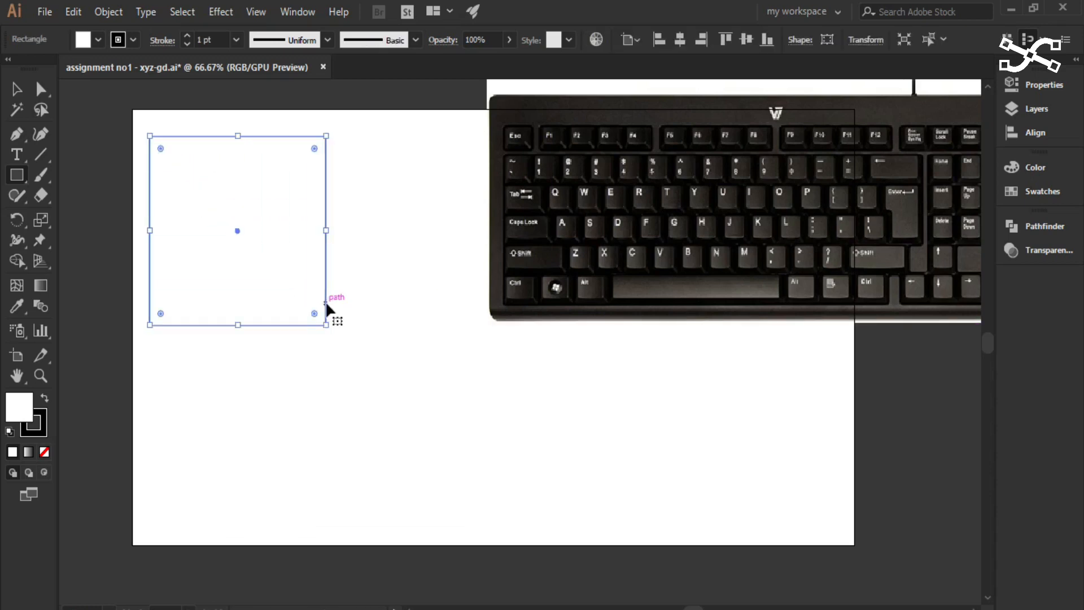
key("Delete")
- Draw trial rectangles starting from the upper-right and the lower-left corner, and remove them
left_click_drag(369, 145, 156, 309)
left_click_drag(166, 342, 357, 189)
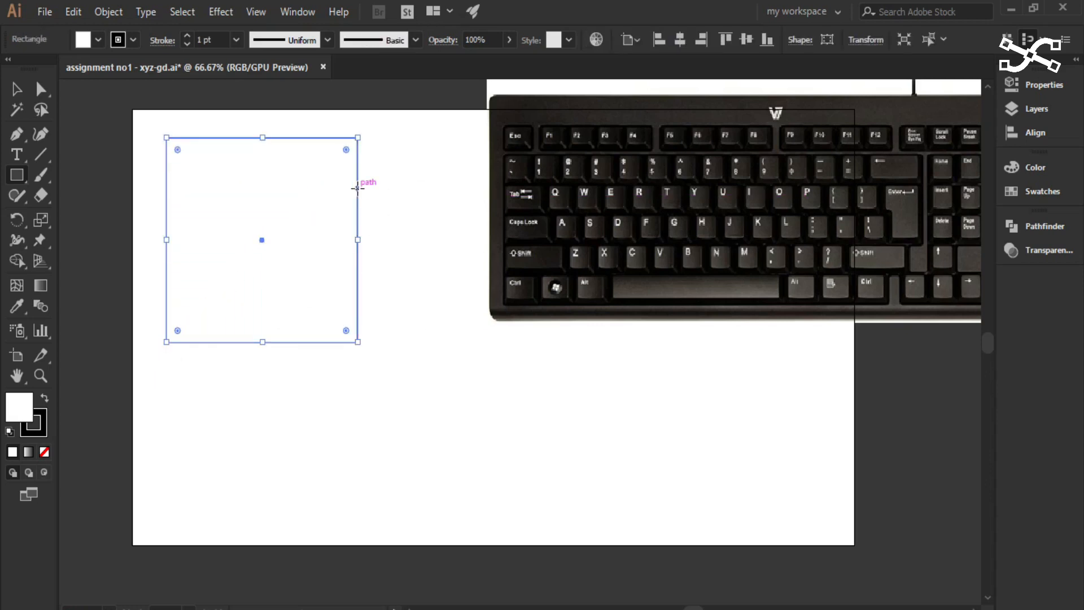
key("Delete")
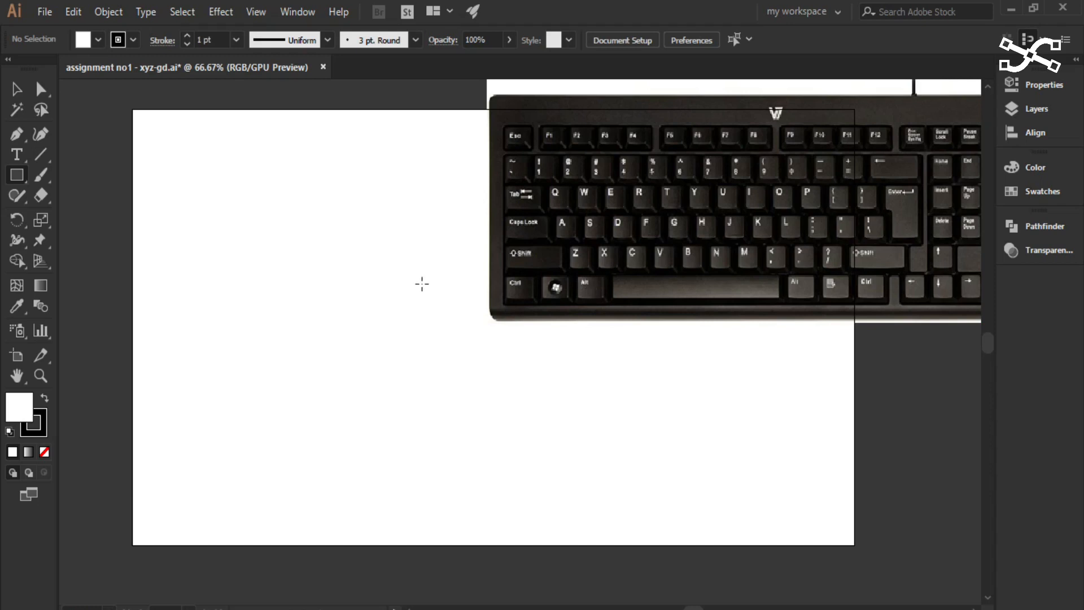
- Draw a square outward from its centre in the artboard's upper-left area, and deselect it
left_click(17, 178)
key("alt")
mouse_move(271, 230)
left_mouse_down()
mouse_move(215, 182)
mouse_move(197, 177)
mouse_move(247, 204)
mouse_move(195, 187)
mouse_move(246, 216)
mouse_move(190, 202)
left_mouse_up()
left_click(15, 89)
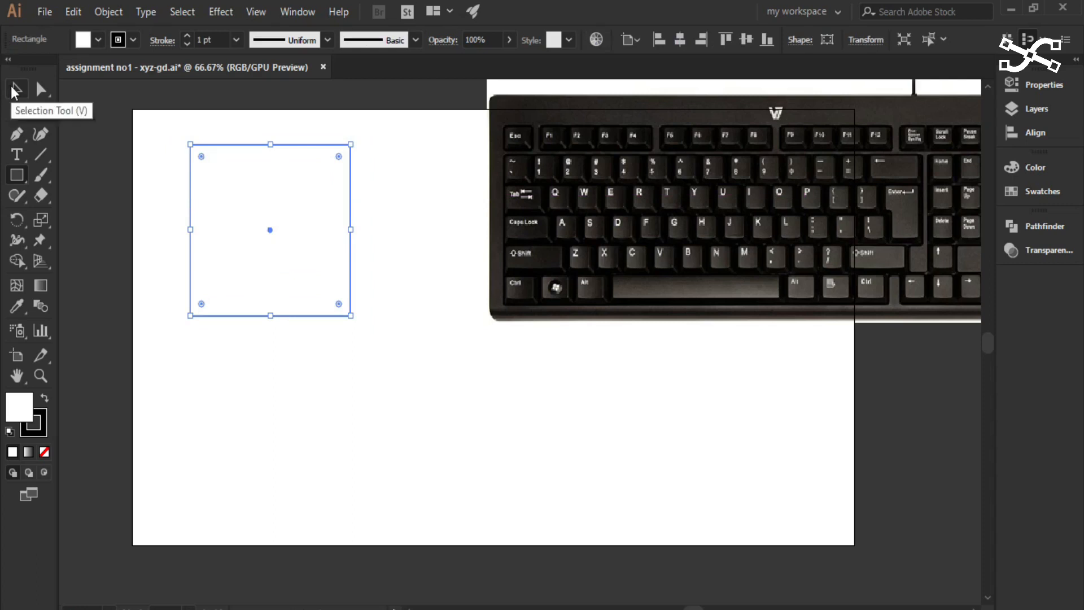
left_click(14, 89)
left_click(408, 274)
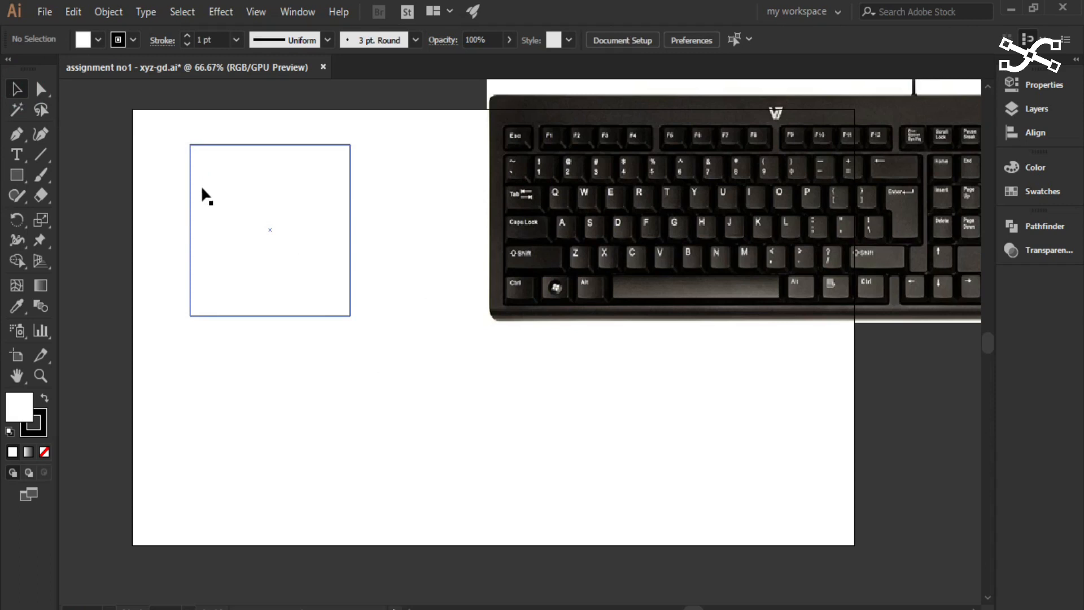
- Try to choose a new fill colour in the Color Picker with nothing selected
scroll(220, 179, "up", 2)
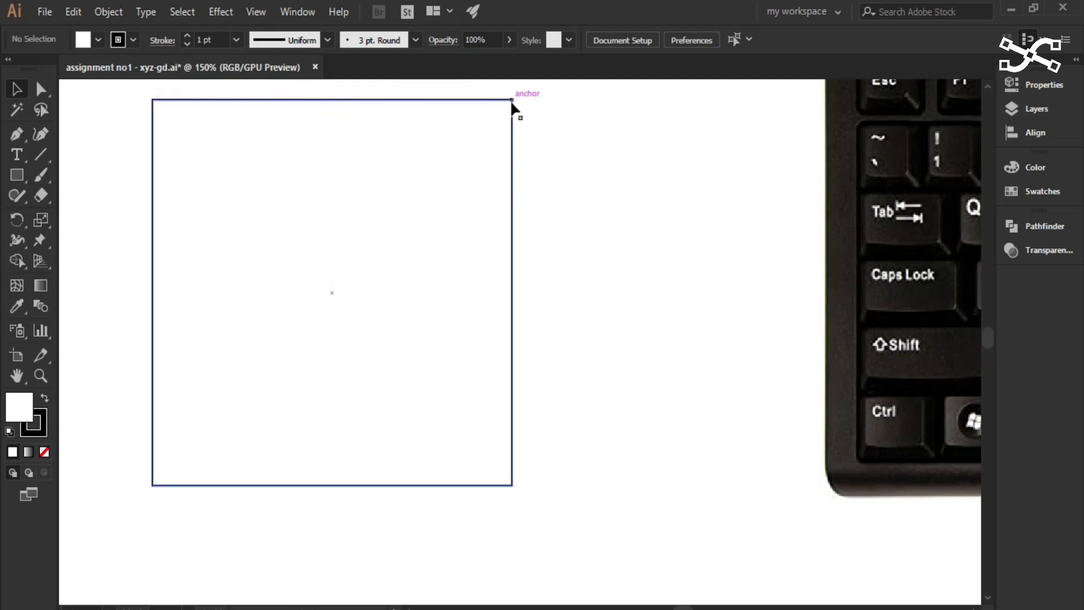
scroll(411, 105, "up", 1)
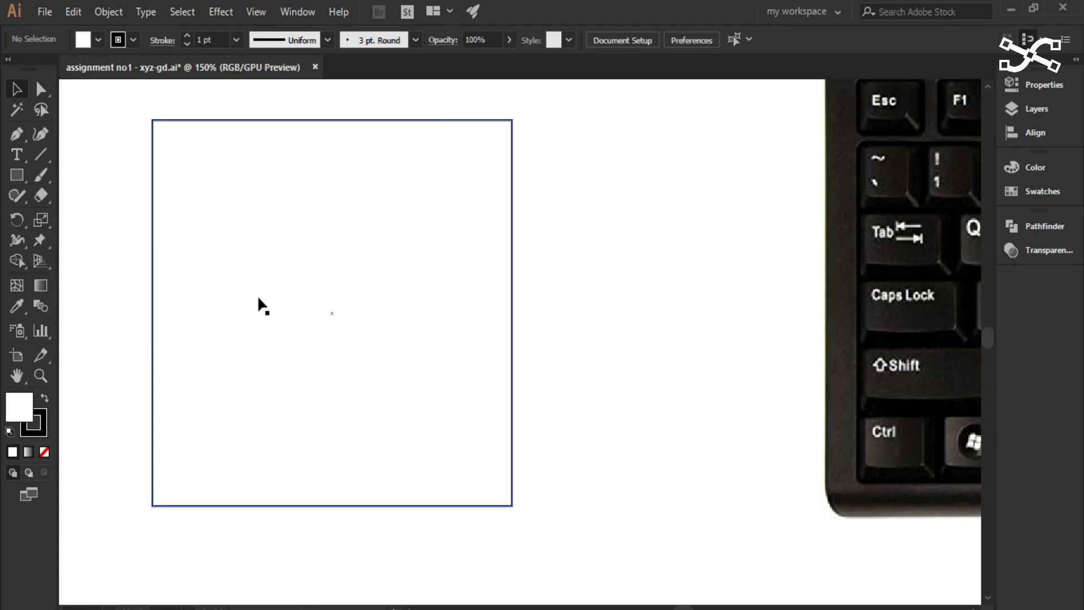
double_click(23, 404)
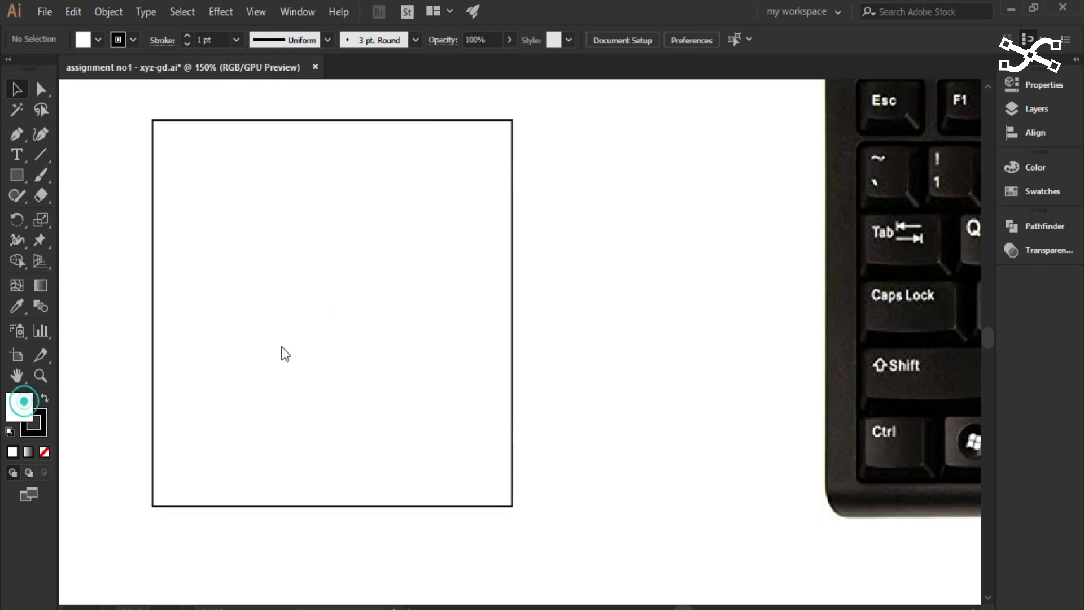
left_click_drag(721, 350, 666, 280)
left_click(936, 285)
- Fill the square with the light pink colour FFB6B6, and deselect it
left_click(413, 287)
left_click(23, 417)
double_click(23, 420)
left_click_drag(738, 322, 641, 281)
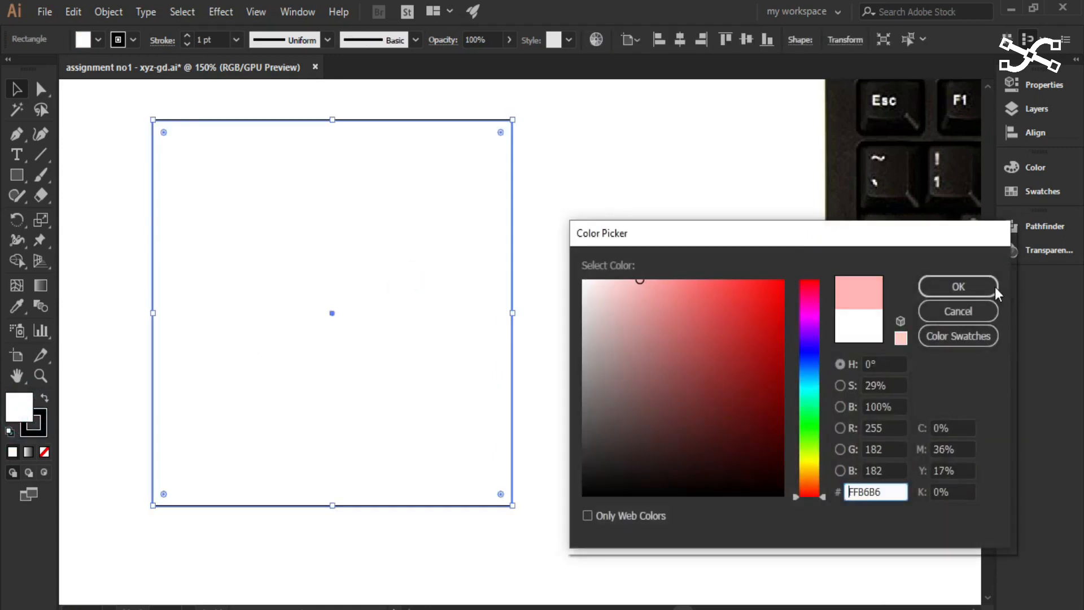
left_click(981, 286)
left_click(623, 305)
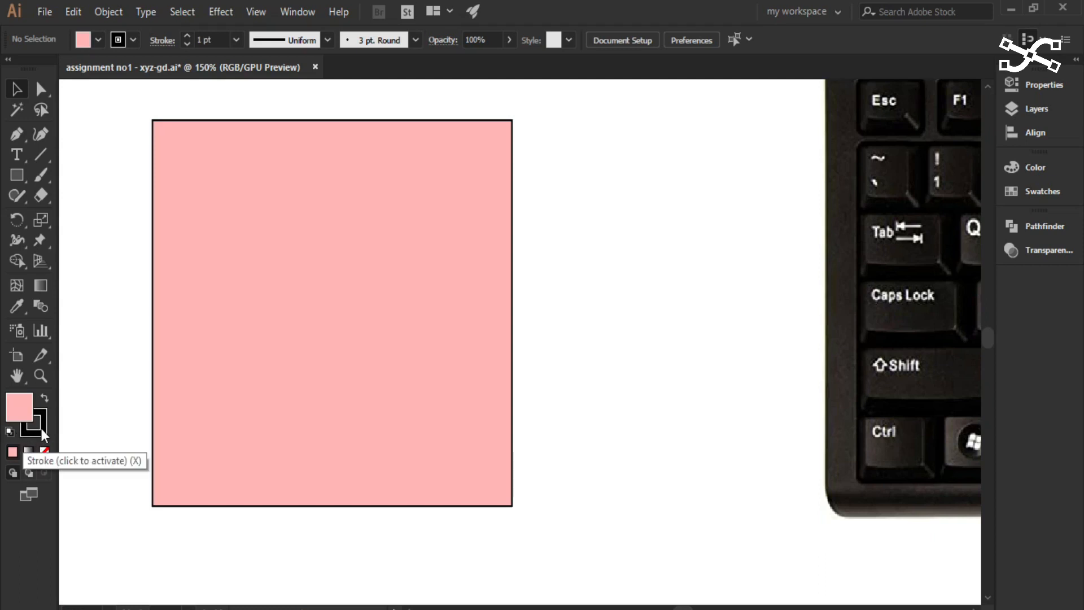
- Swap the default fill and stroke colours, and swap them back
left_click(44, 398)
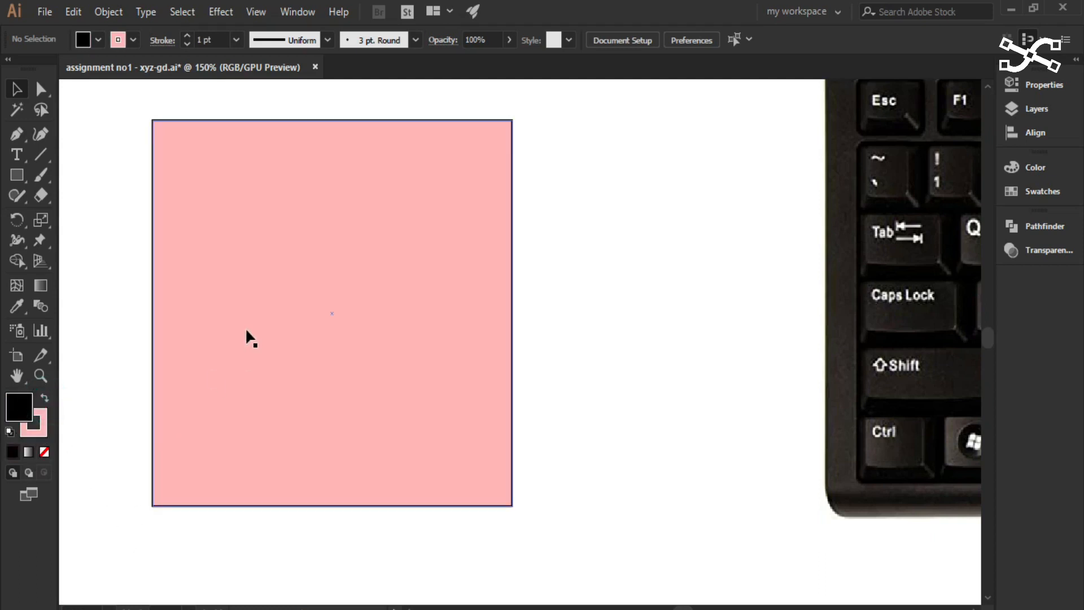
left_click(44, 398)
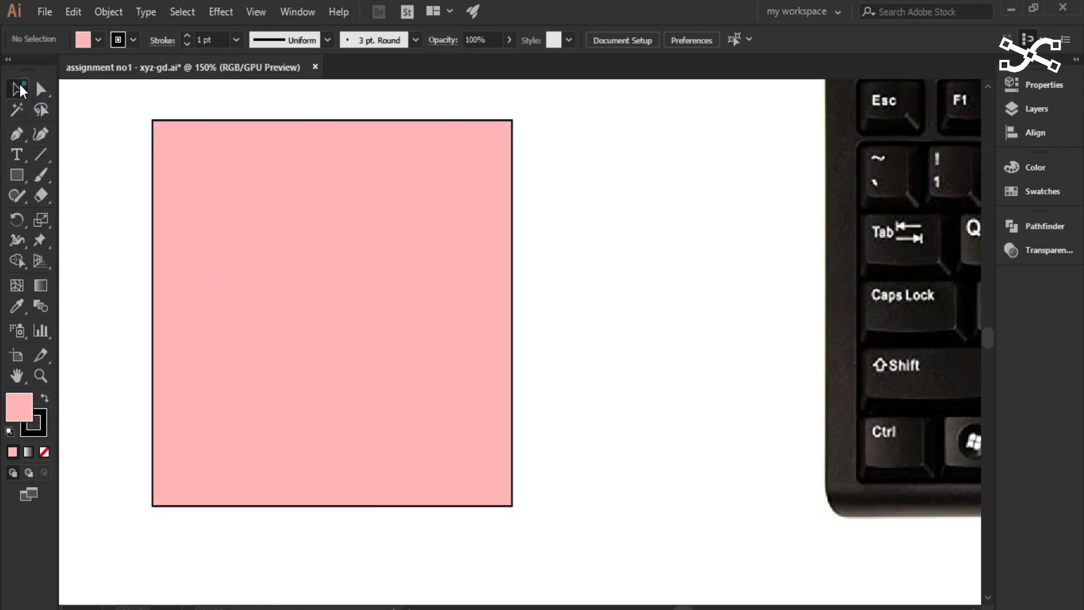
- Swap the pink square's fill and stroke colours, and deselect it
left_click(312, 346)
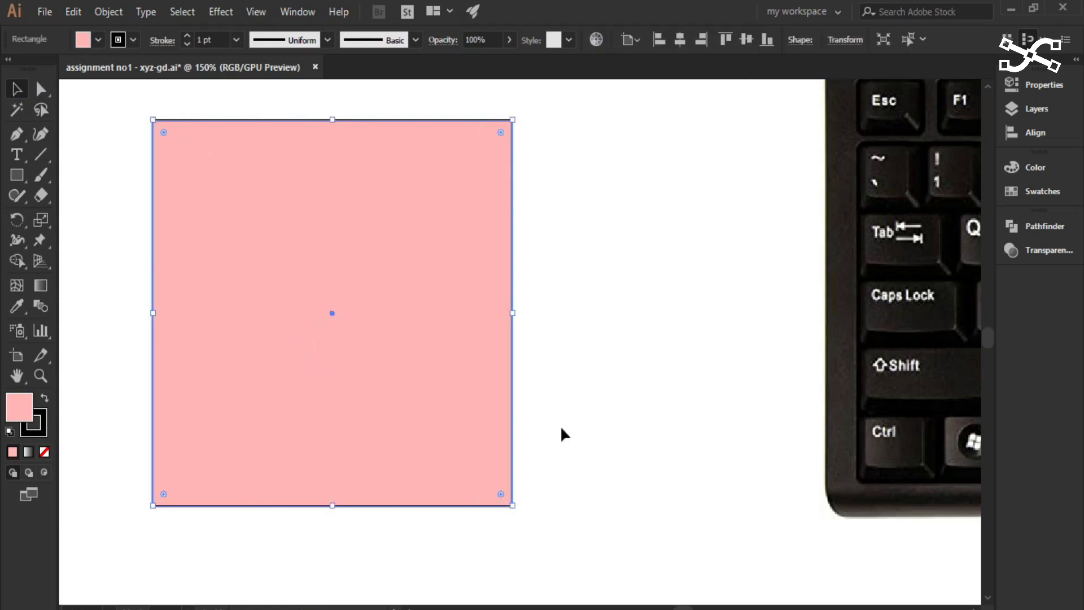
left_click(44, 398)
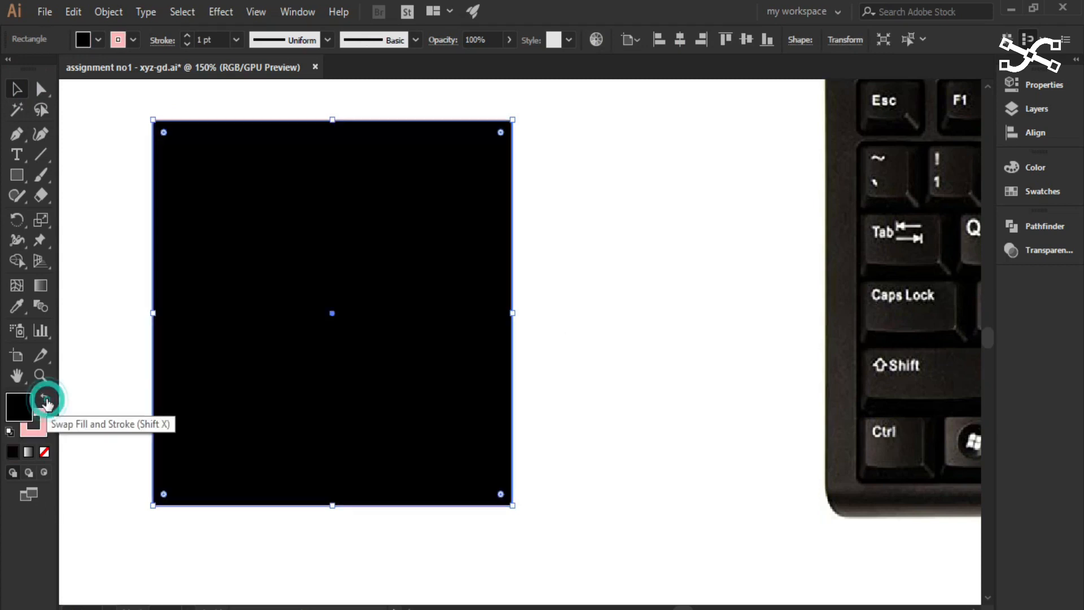
left_click(122, 244)
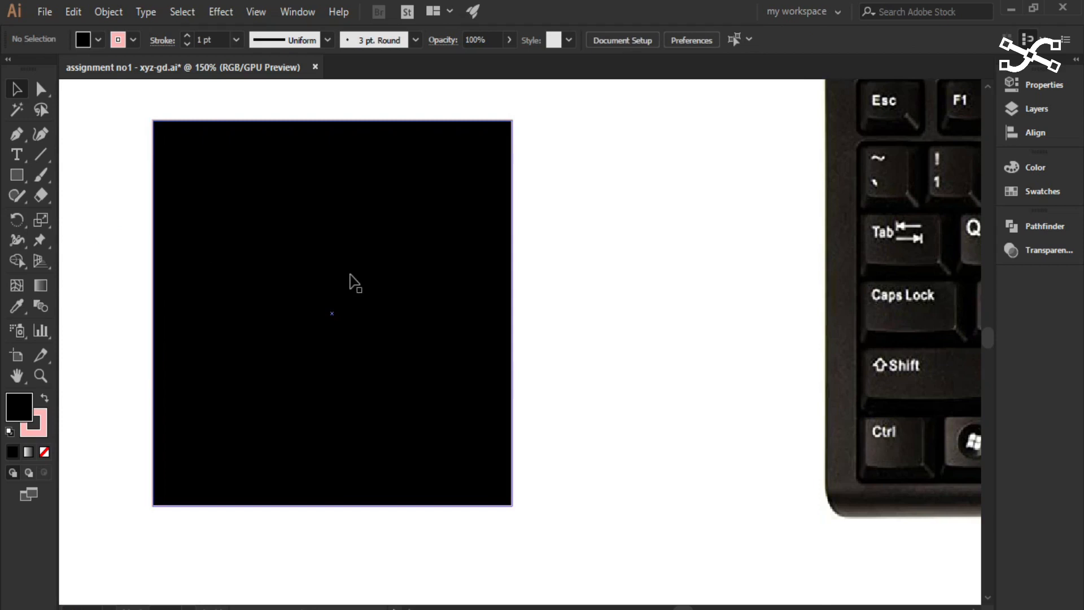
- Swap the default fill and stroke colours, and switch the active attribute back and forth between stroke and fill
left_click(44, 398)
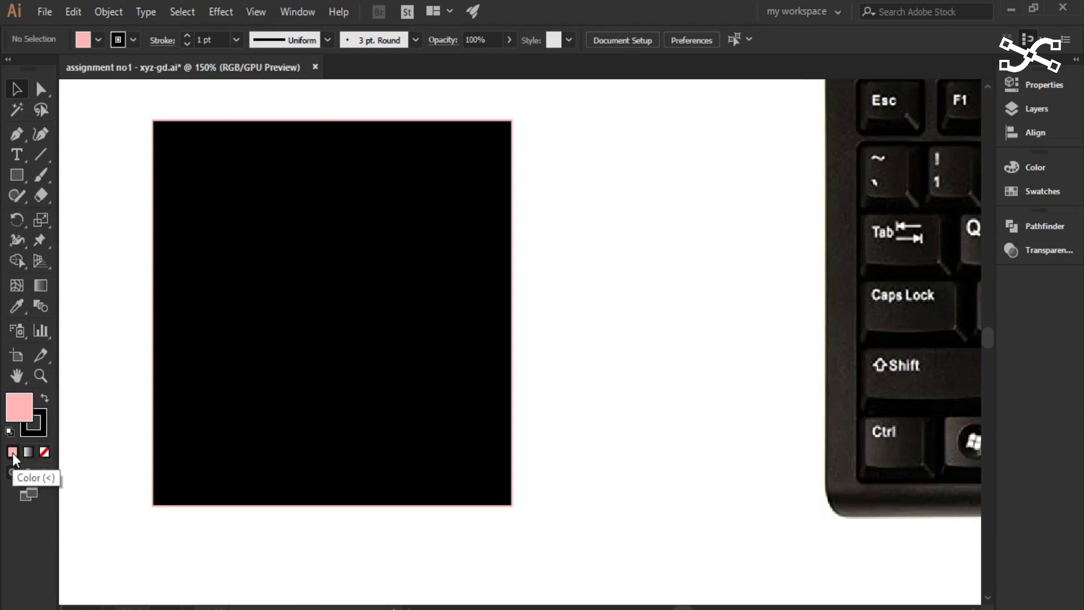
left_click(43, 421)
key("x")
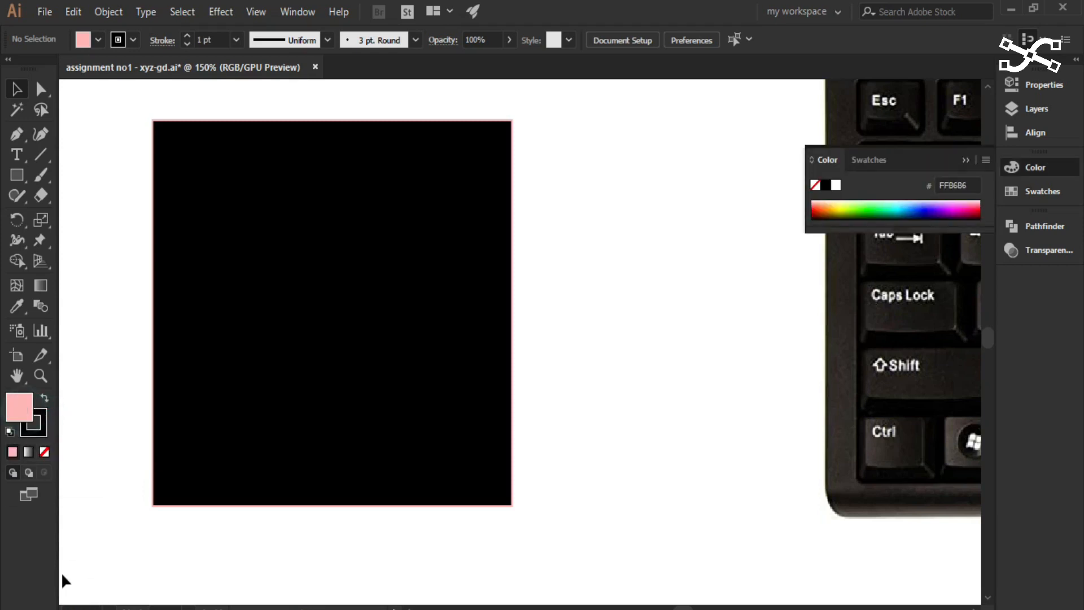
left_click(36, 431)
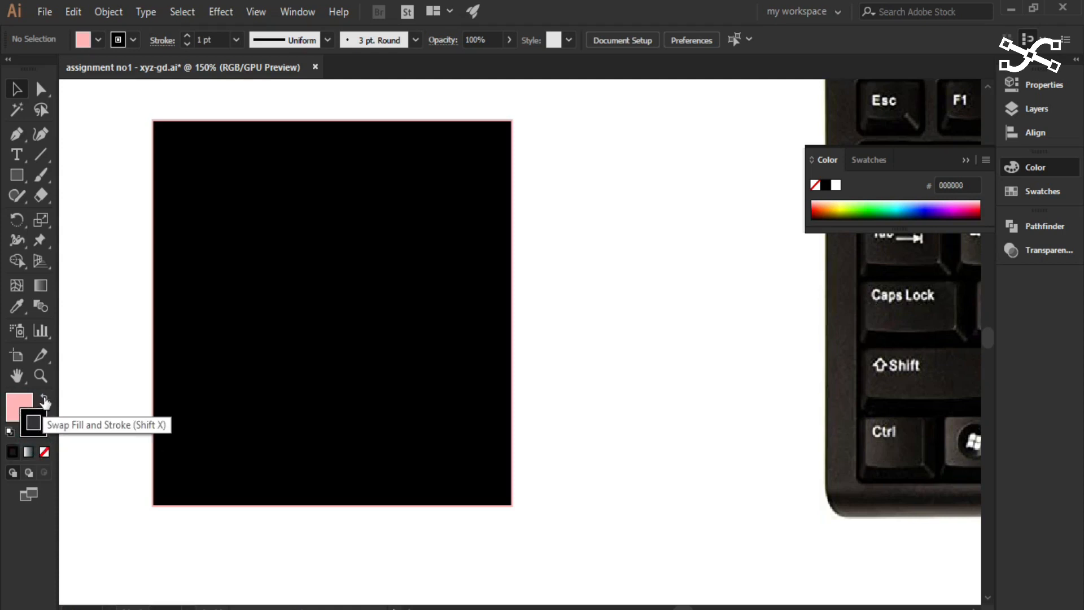
left_click(16, 401)
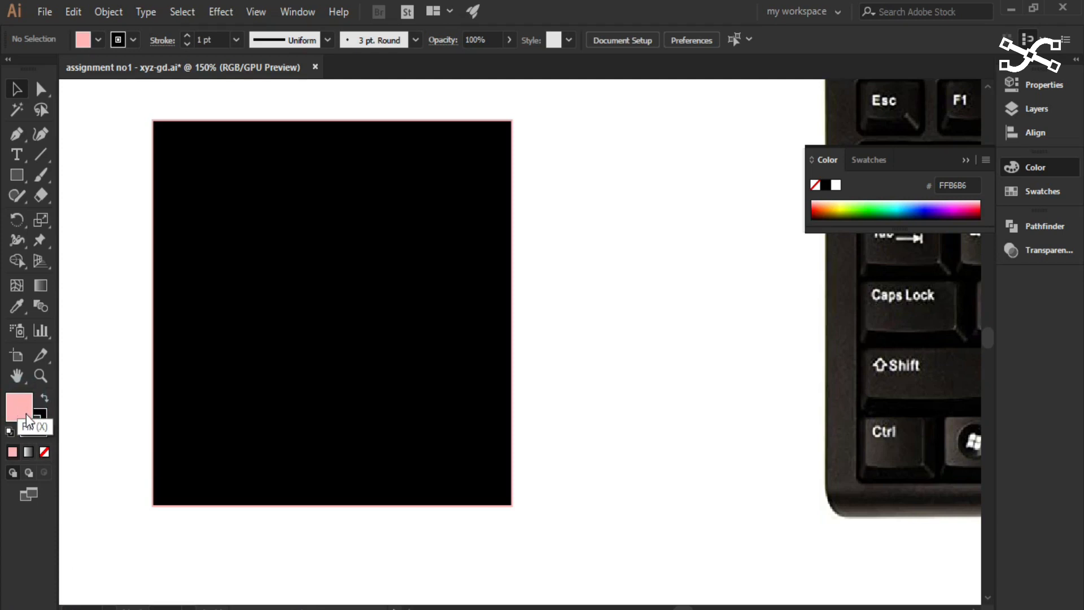
left_click(42, 421)
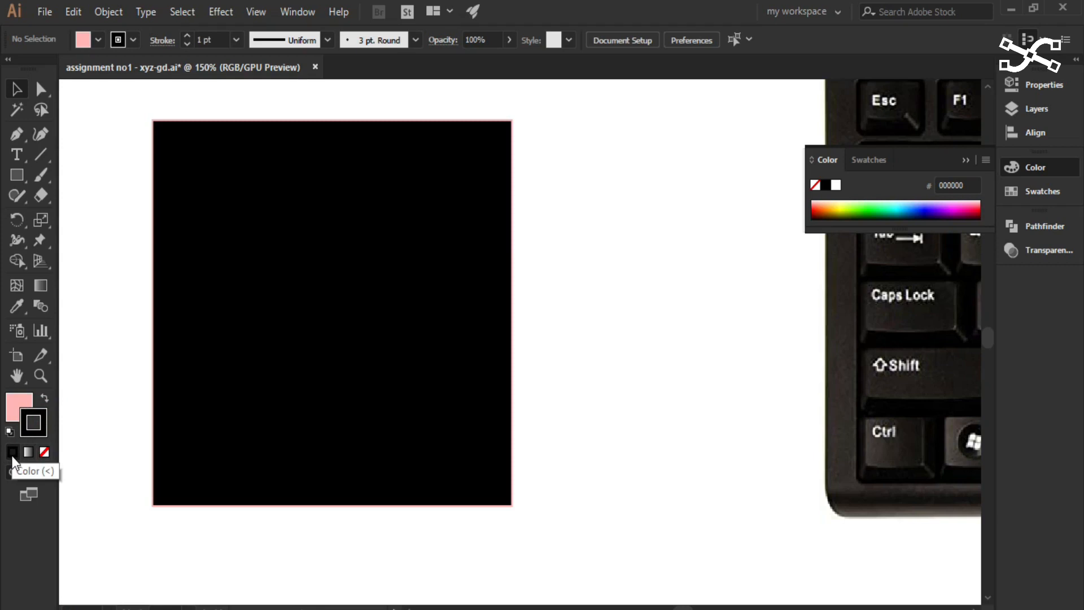
left_click(12, 417)
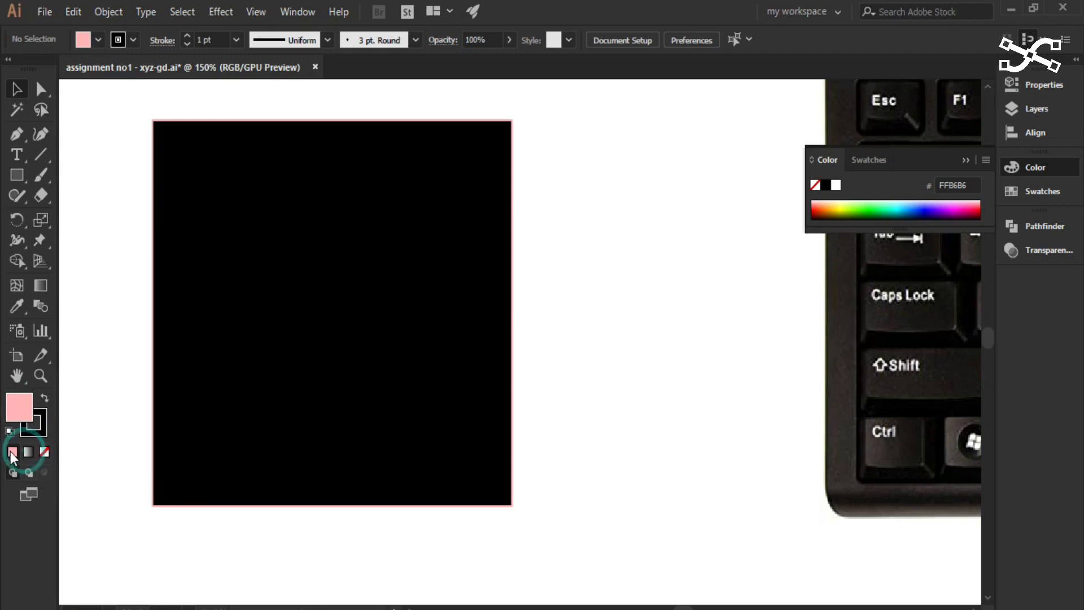
- Set the default fill colour to red EA2828 with nothing selected
left_click(19, 411)
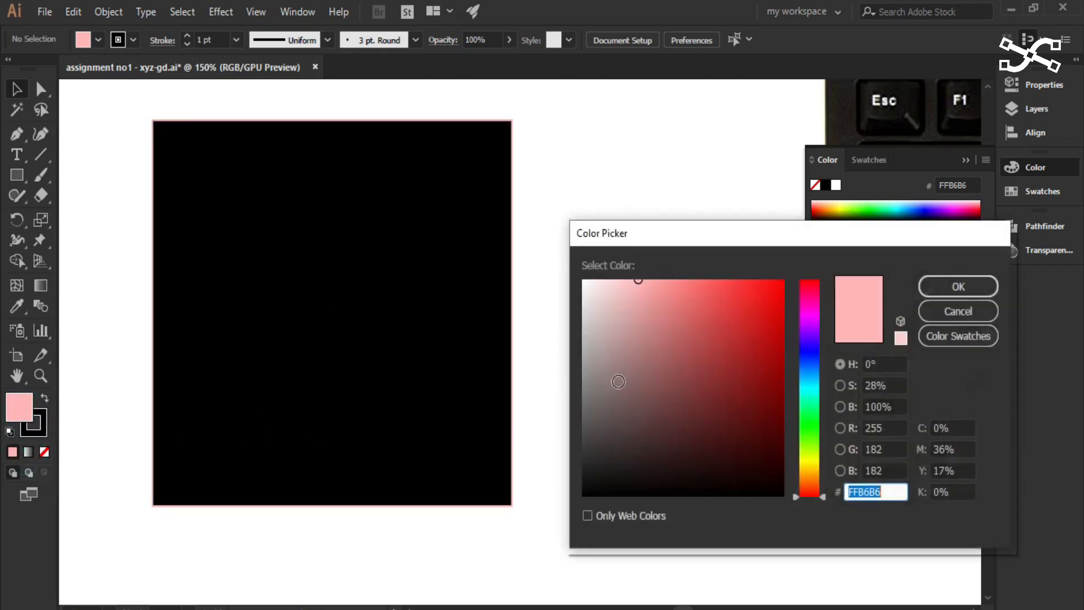
left_click(749, 297)
left_click(929, 286)
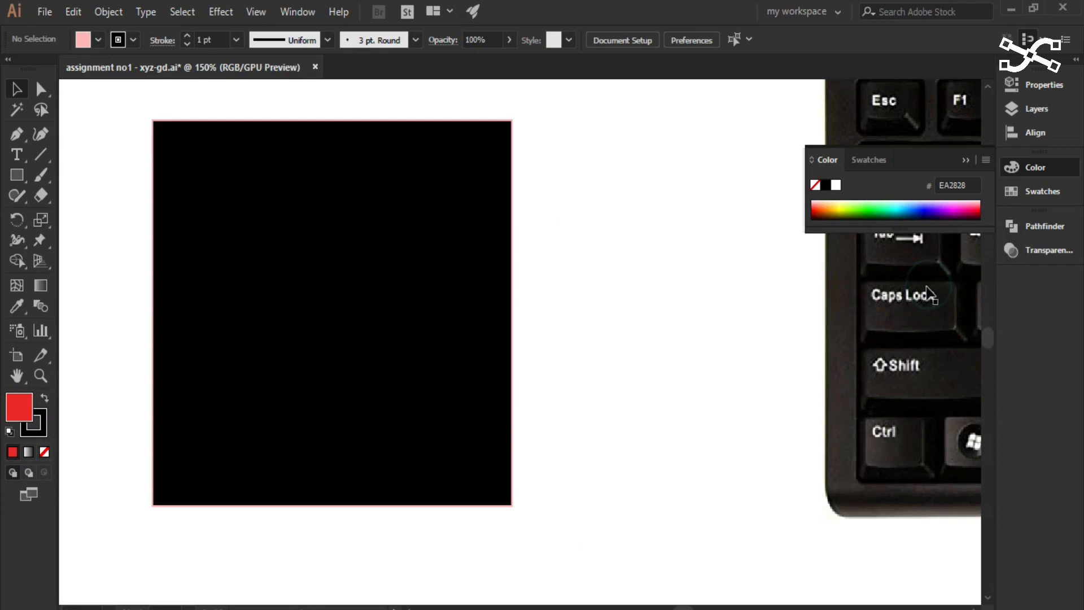
- Set the default stroke colour to olive green 93A013, and make the fill active again
left_click(34, 427)
double_click(35, 429)
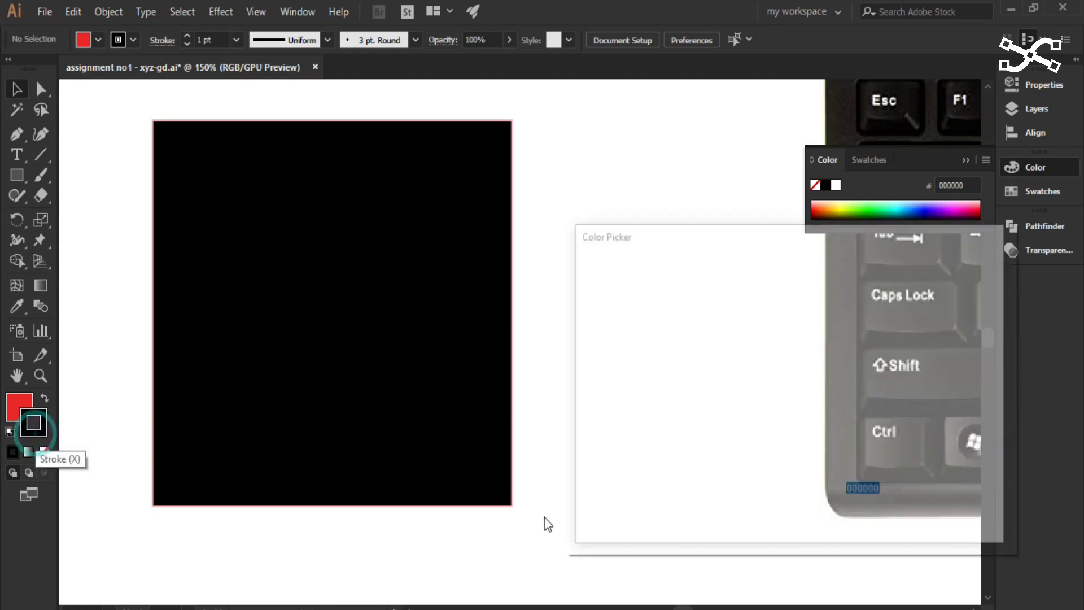
left_click(810, 457)
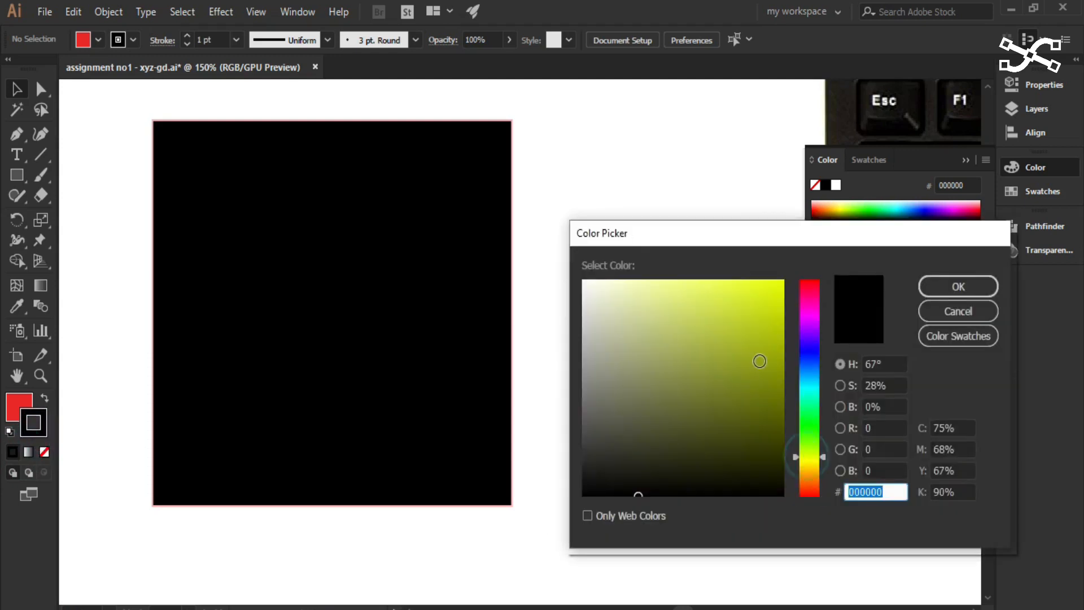
left_click(757, 357)
left_click(955, 286)
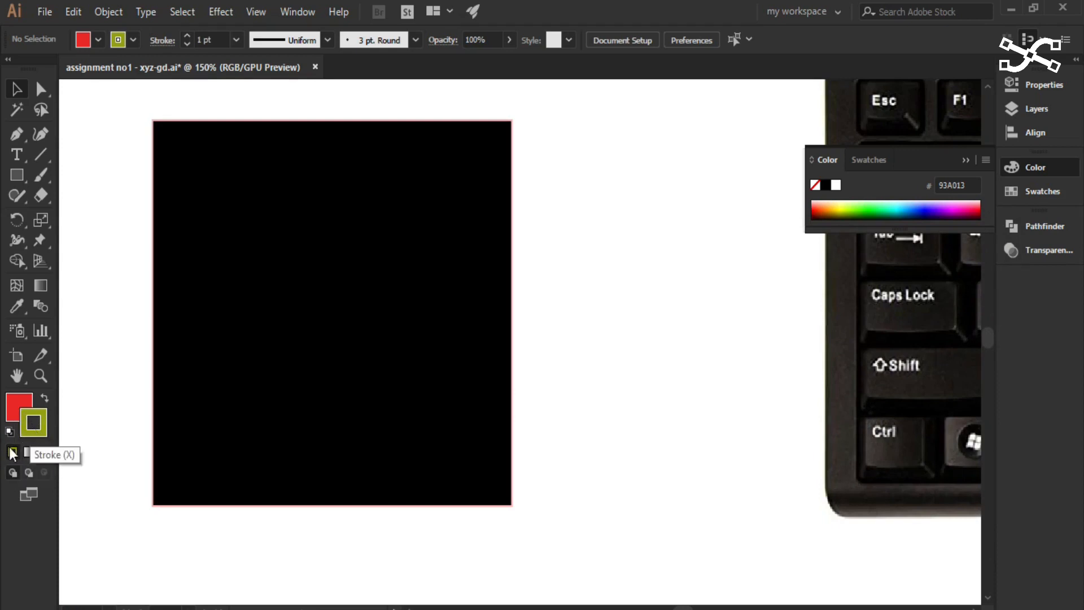
left_click(18, 407)
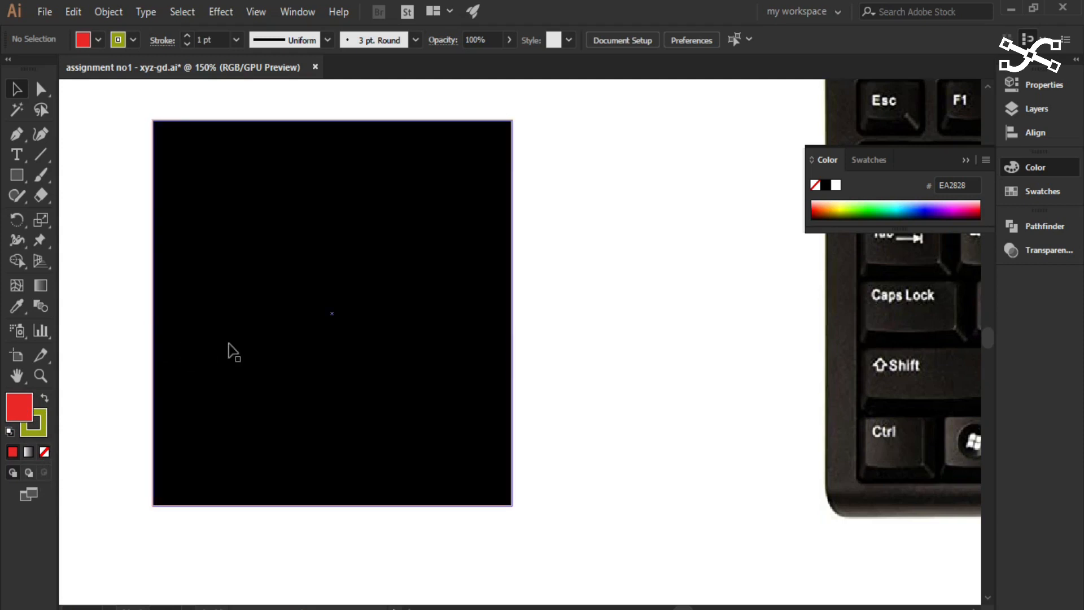
- Select the black square, remove its fill and restore the solid black colour, and repeat the change once
left_click(8, 91)
left_click(237, 186)
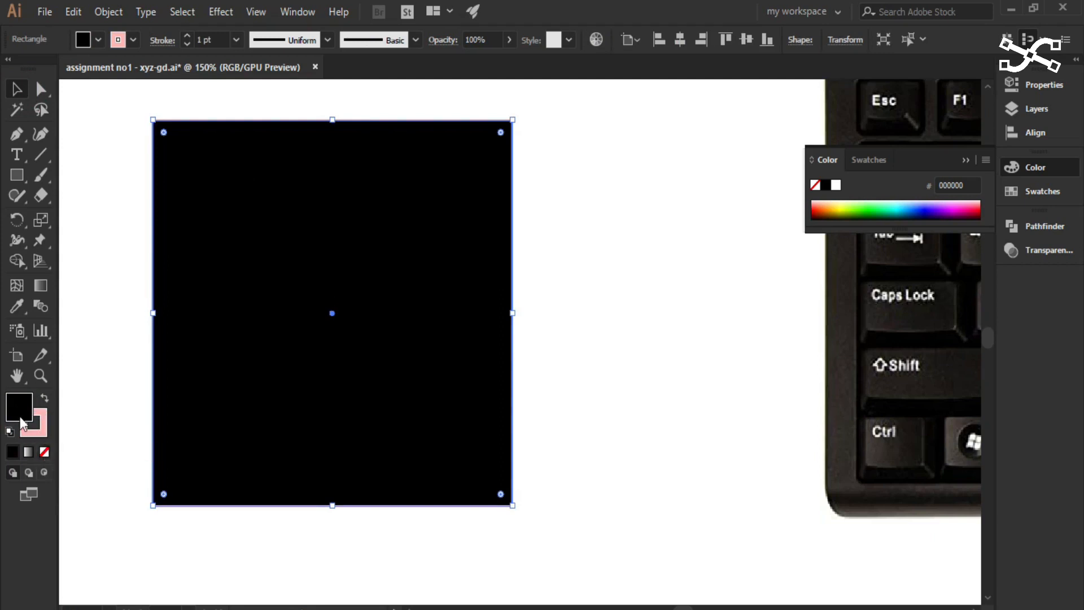
left_click(44, 453)
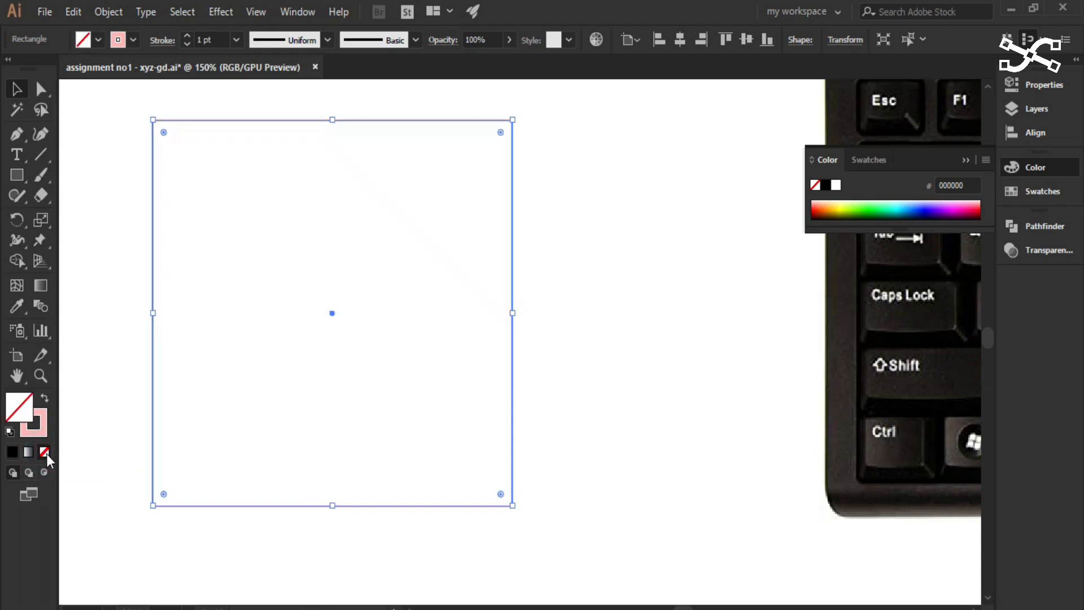
left_click(15, 455)
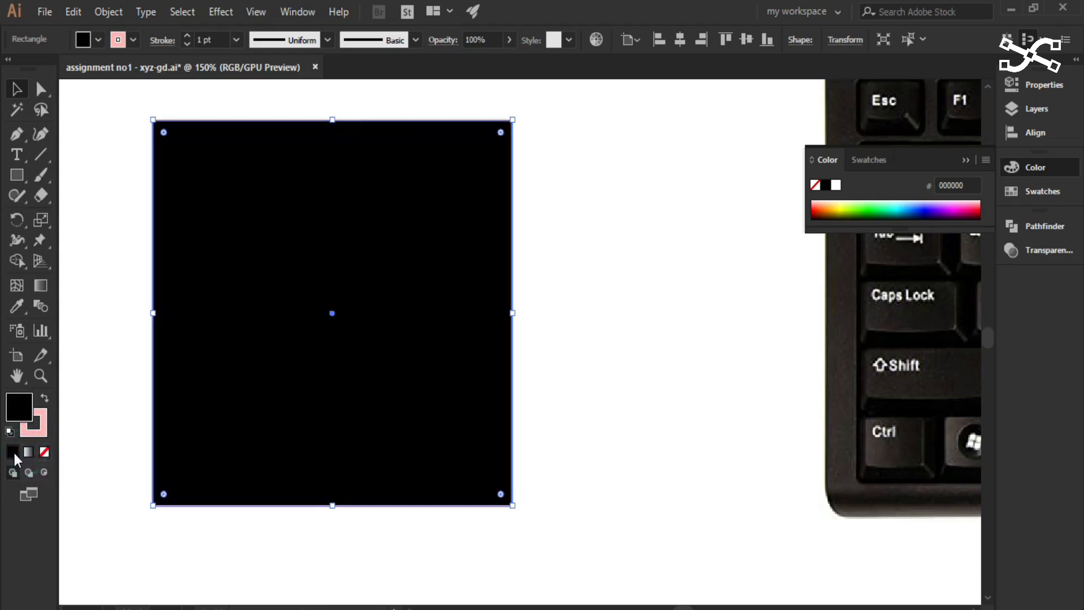
left_click(44, 453)
left_click(16, 456)
- Make the square's stroke active, remove the stroke, and restore its pink colour
left_click(44, 435)
left_click(45, 452)
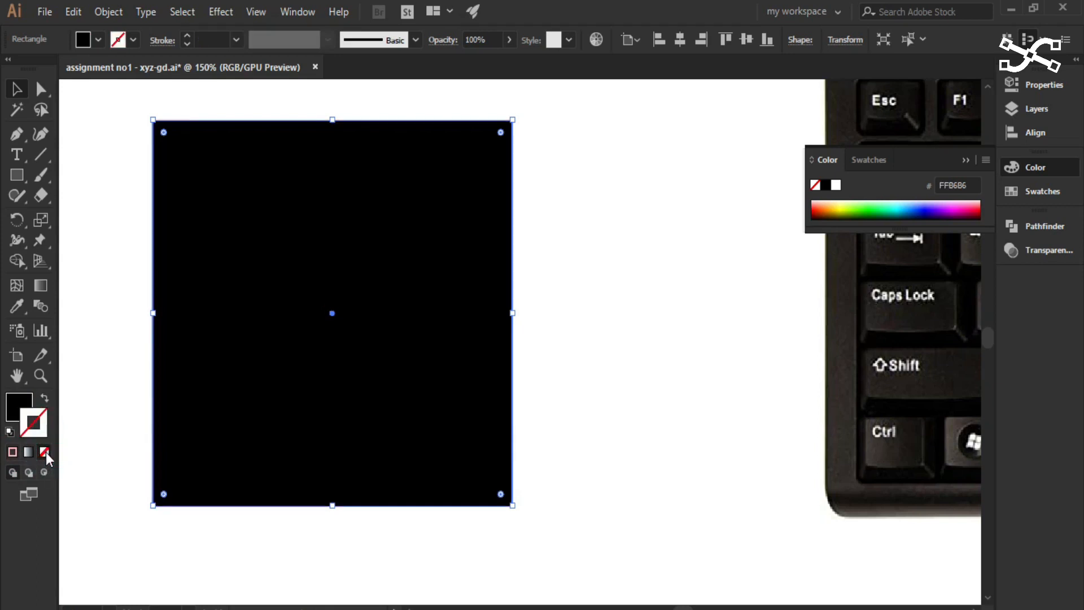
left_click(13, 451)
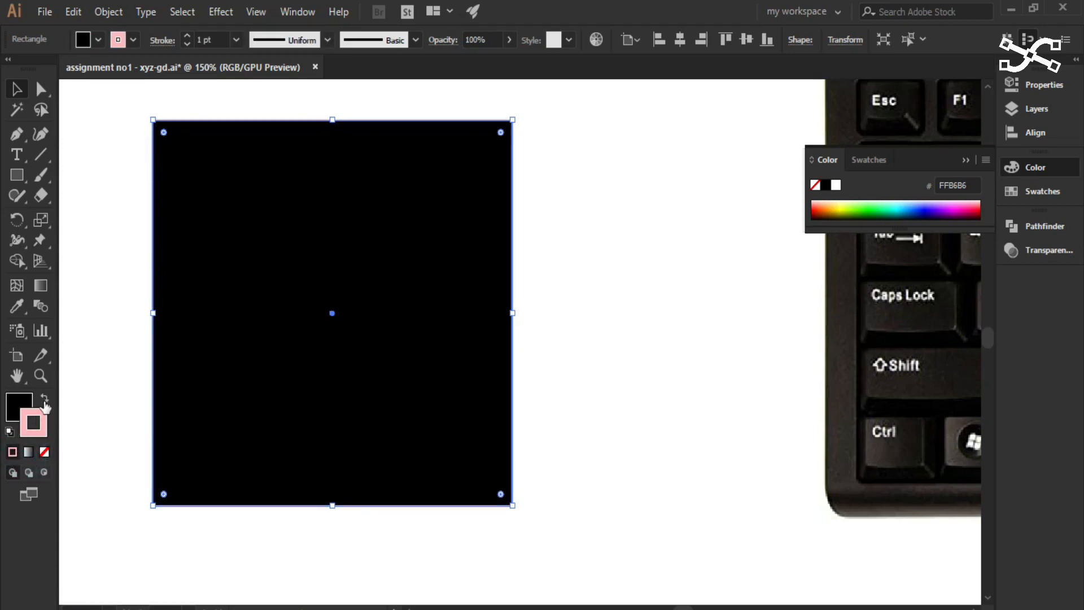
- Swap the square's colours to give it a pink fill and black stroke, and deselect it
left_click(45, 398)
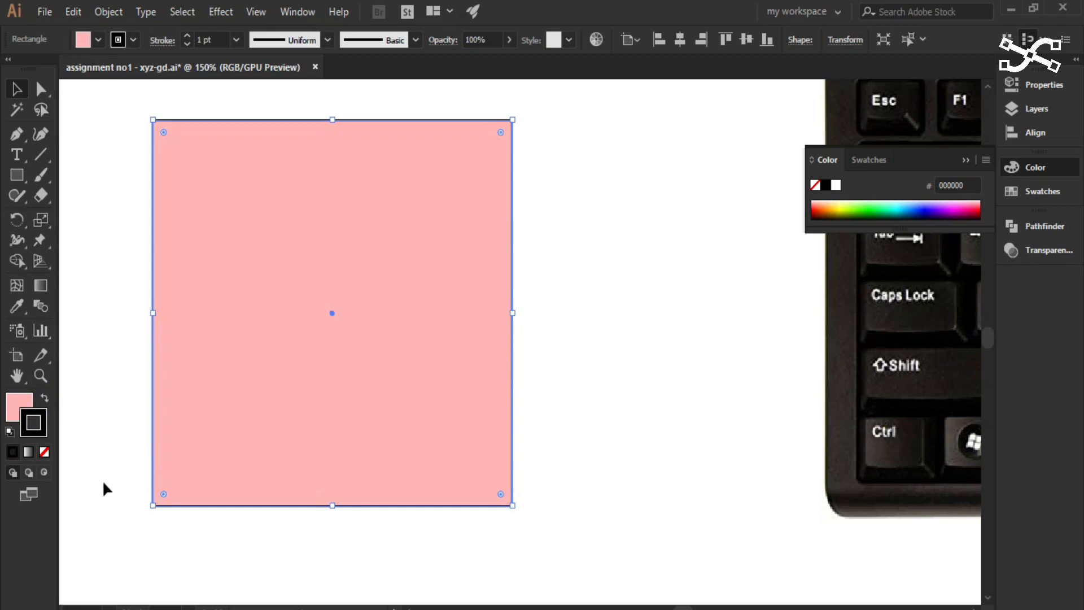
left_click(553, 302)
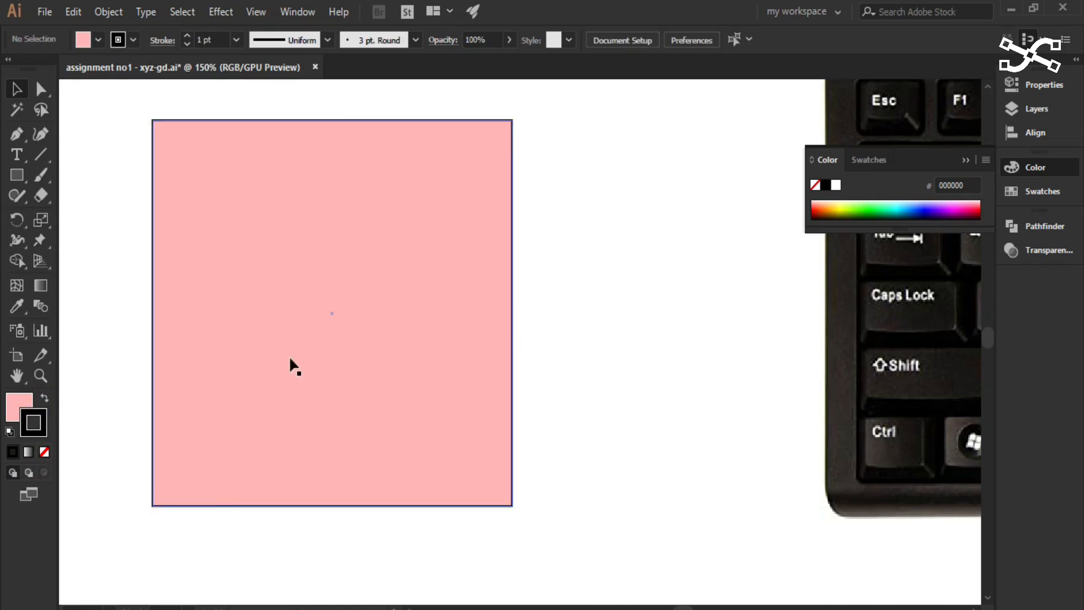
- Try resizing the square from its lower-right corner, and undo the change
left_click(379, 387)
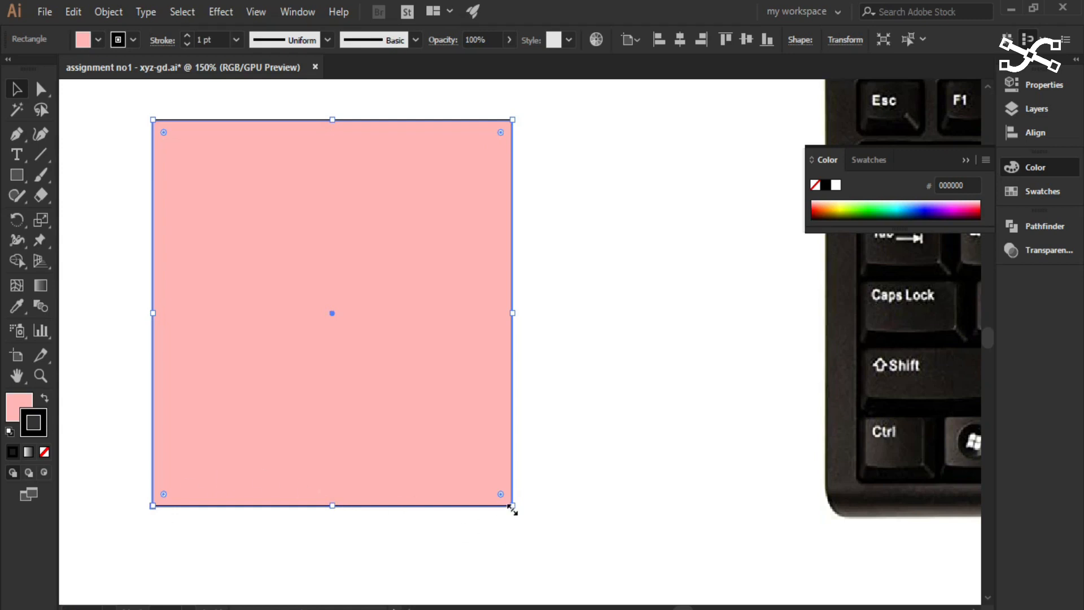
left_click_drag(512, 507, 461, 468)
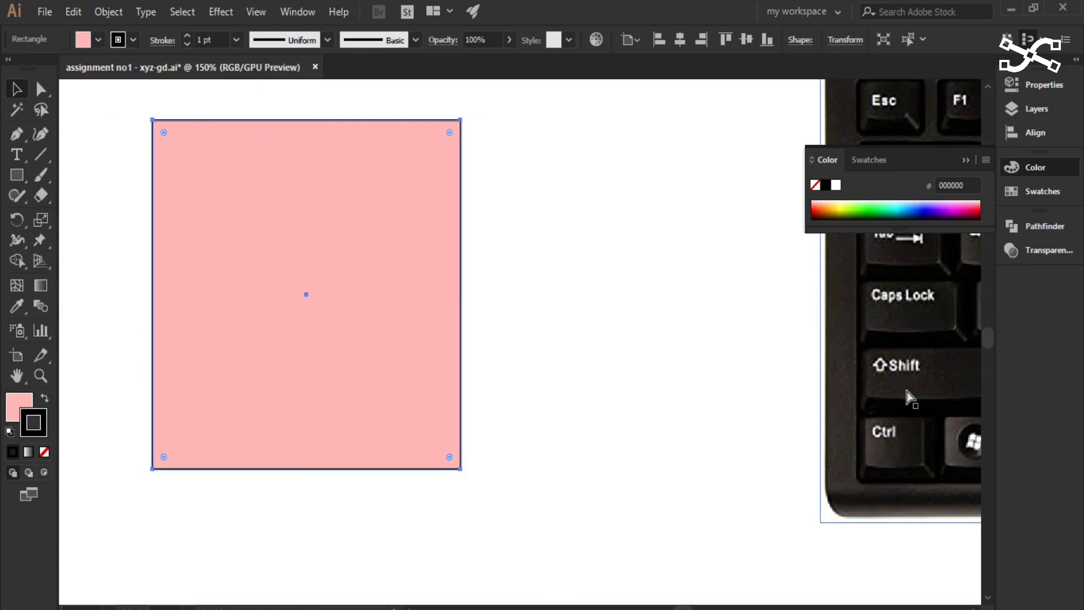
key("ctrl+z")
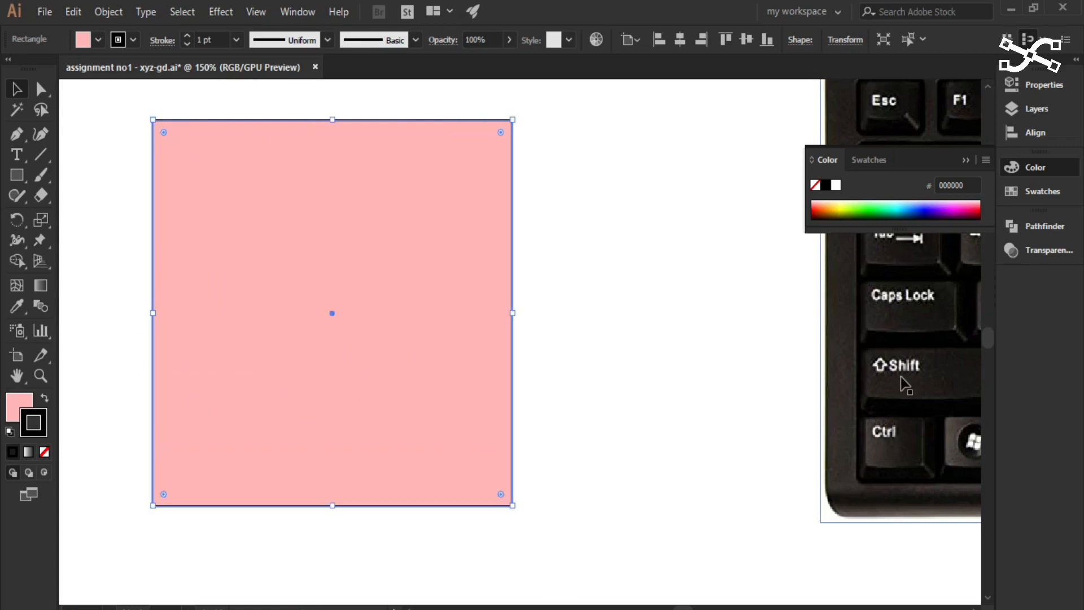
mouse_move(512, 505)
left_mouse_down()
mouse_move(465, 471)
mouse_move(235, 225)
mouse_move(375, 410)
mouse_move(484, 519)
mouse_move(254, 252)
mouse_move(513, 506)
left_mouse_up()
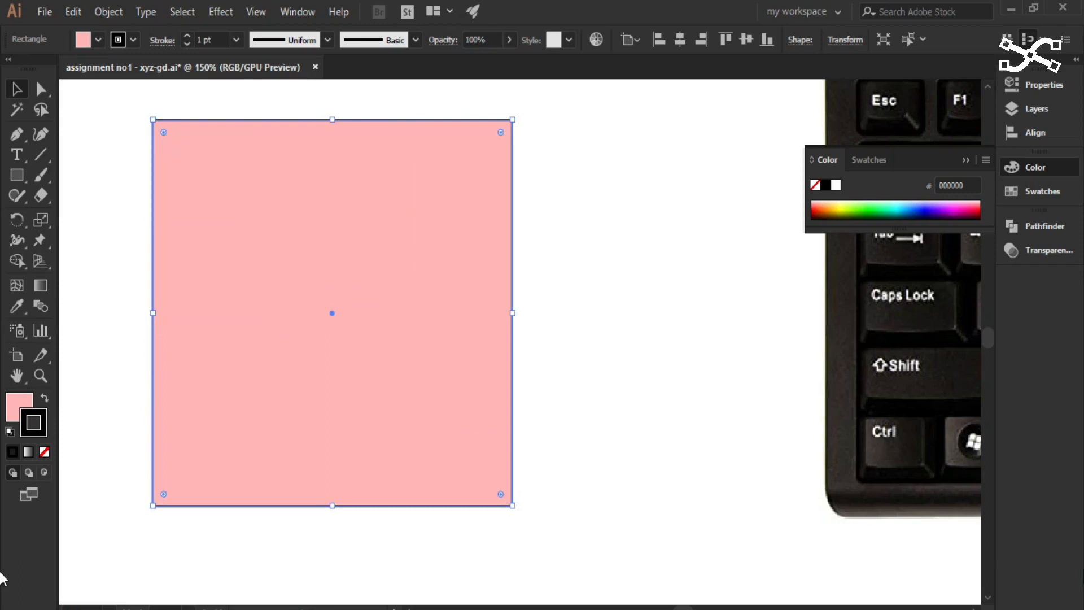
- Scale the square down proportionally about its centre to less than half its size
left_click_drag(860, 590, 713, 585)
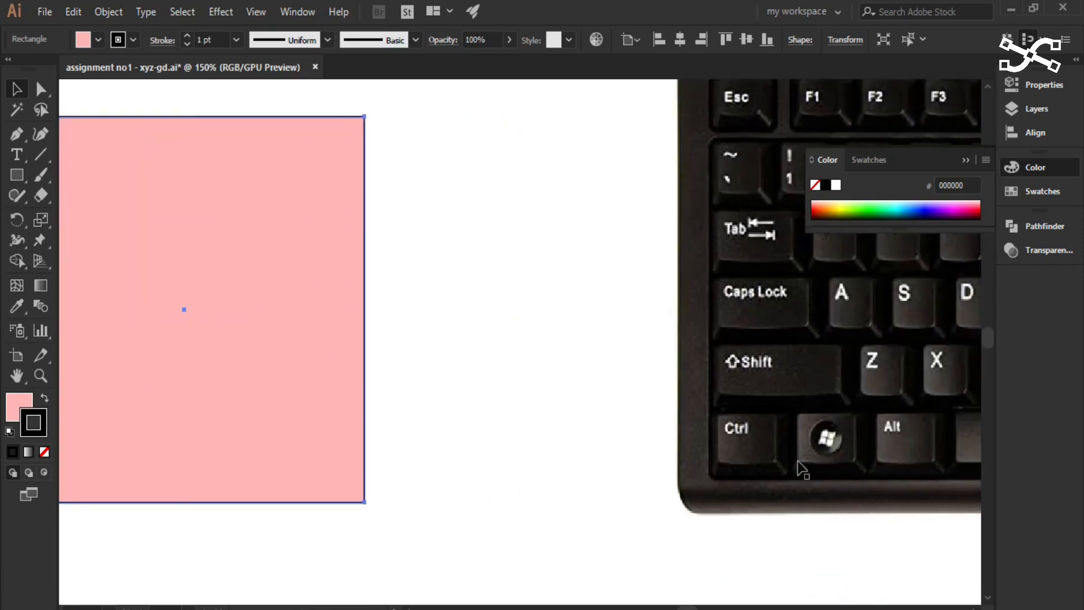
left_click_drag(541, 443, 758, 447)
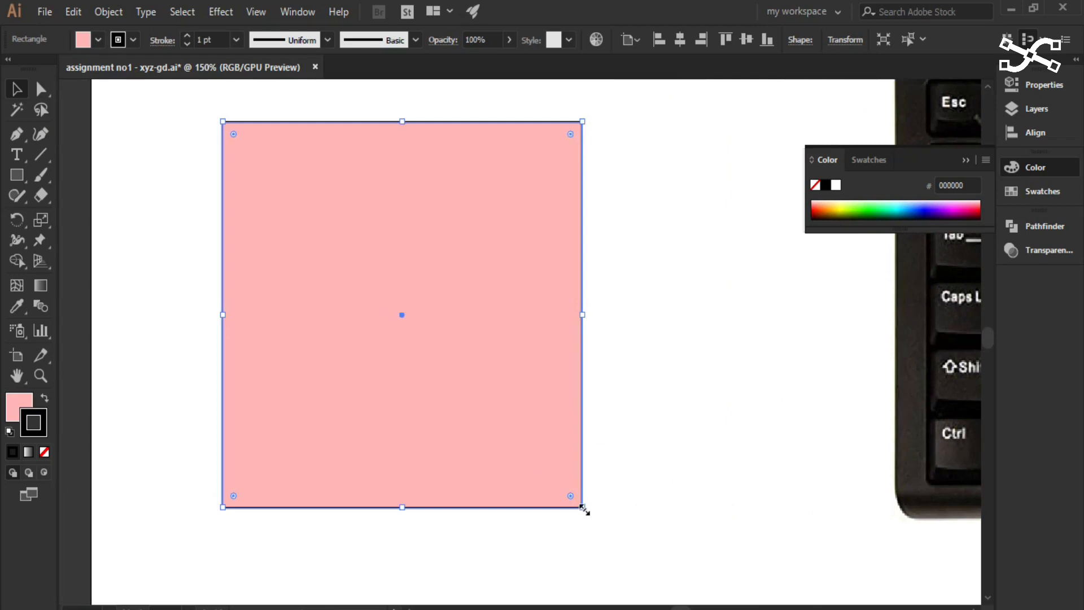
left_click_drag(584, 507, 503, 400)
left_click(24, 84)
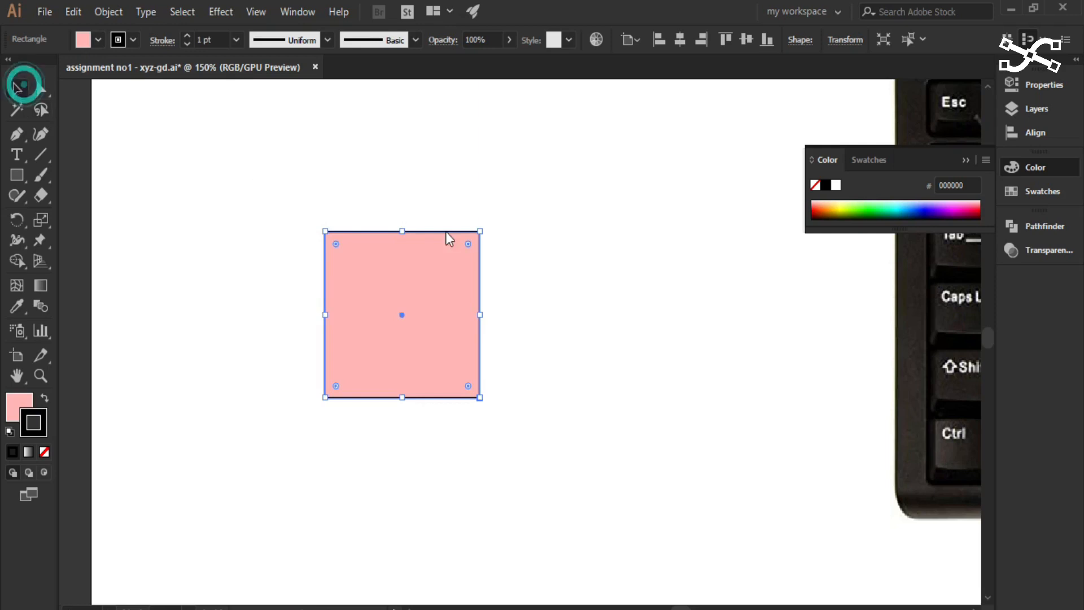
- Move the small square towards the artboard's upper-left corner
key("space")
left_click_drag(605, 384, 555, 380)
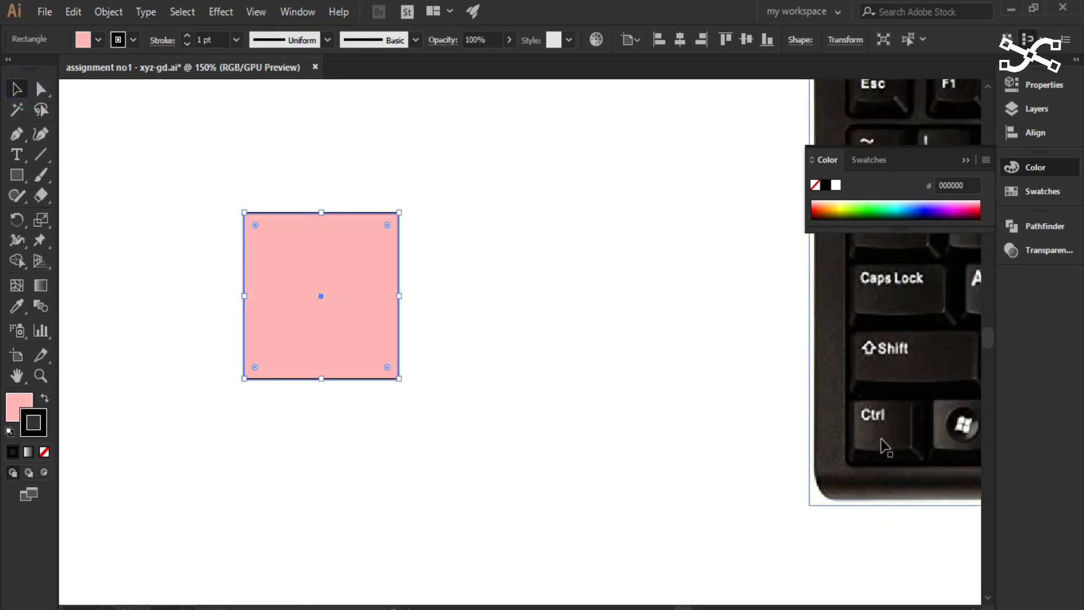
left_click_drag(858, 438, 742, 421)
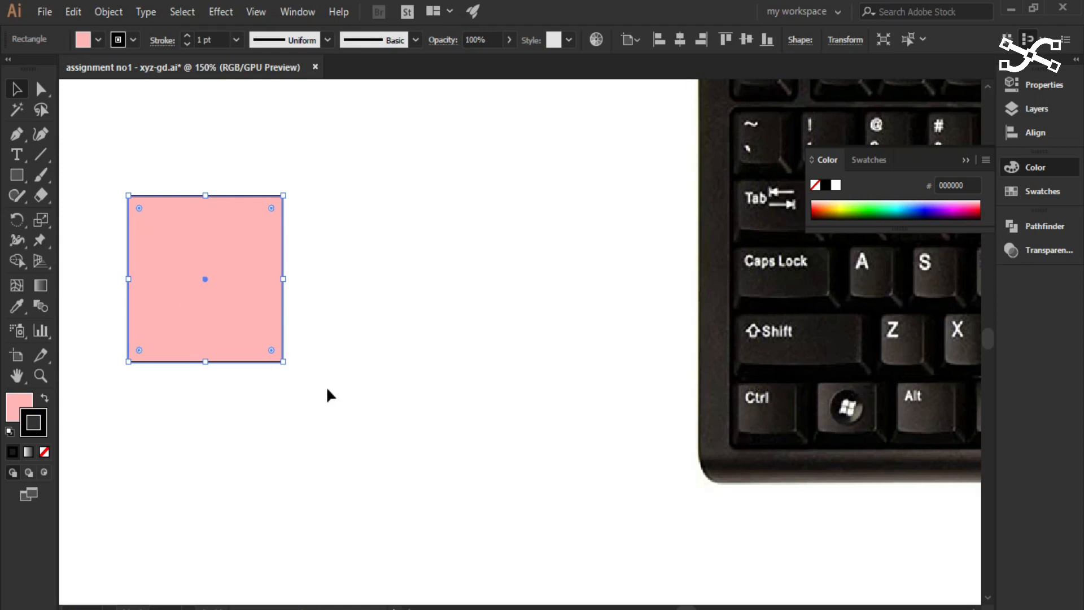
left_click_drag(328, 390, 493, 433)
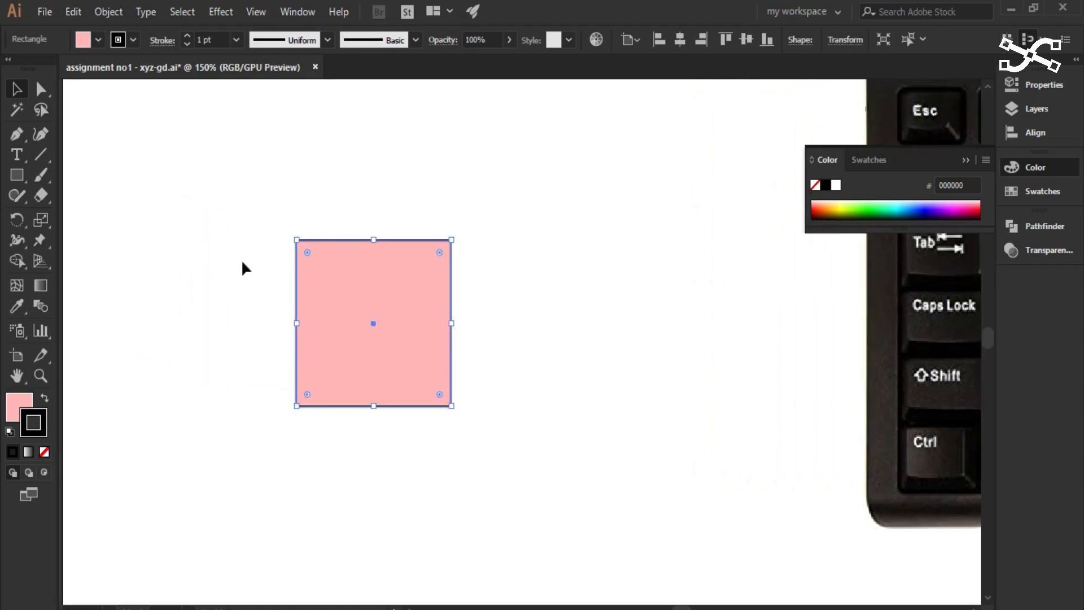
left_click_drag(346, 393, 178, 315)
- Draw a rounded square of about the same size to the right of the small square with the Rounded Rectangle tool
left_click_drag(19, 177, 121, 195)
left_click_drag(329, 170, 475, 246)
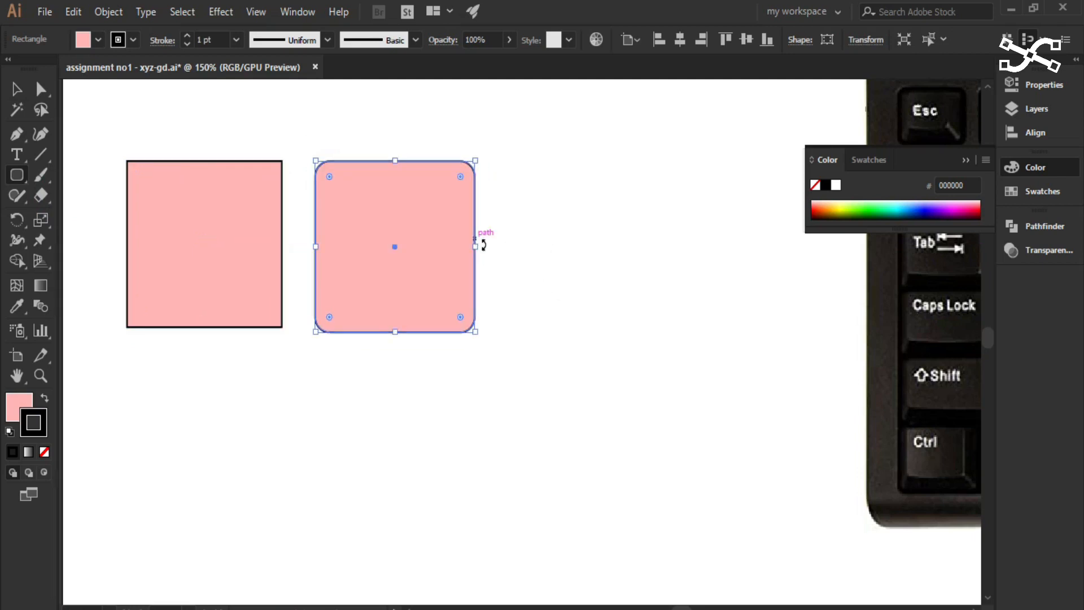
- Draw a circle outward from its centre below the rounded square with the Ellipse tool, matching the rounded square's width
left_click_drag(17, 176, 68, 223)
left_click(395, 447)
left_click_drag(395, 447, 316, 393)
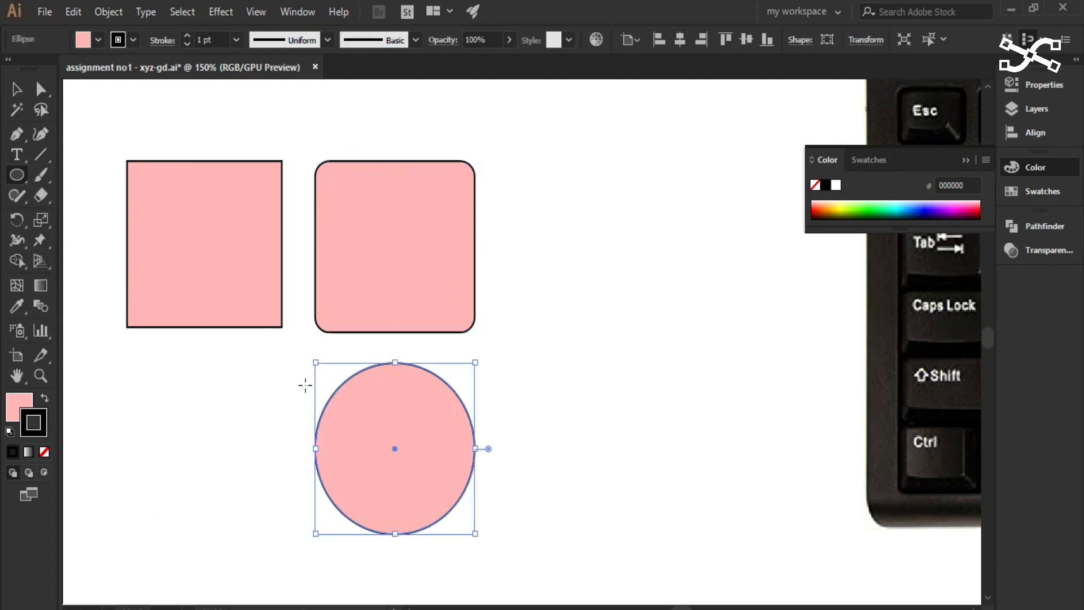
- Draw a hexagon outward from its centre below the square with the Polygon tool, level with the circle
left_click(23, 181)
left_click(62, 237)
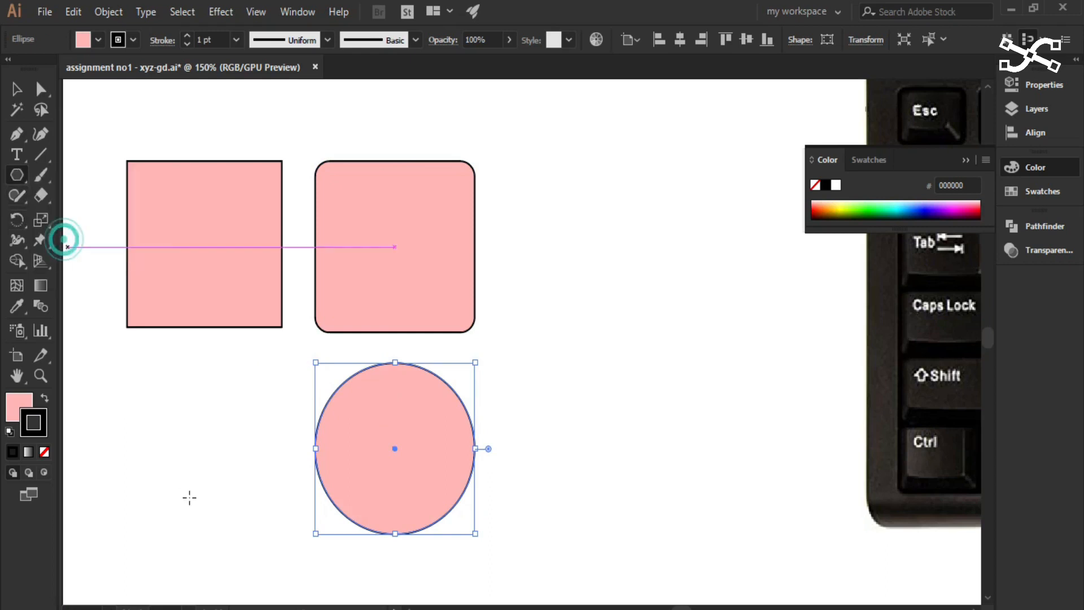
left_click_drag(193, 449, 125, 380)
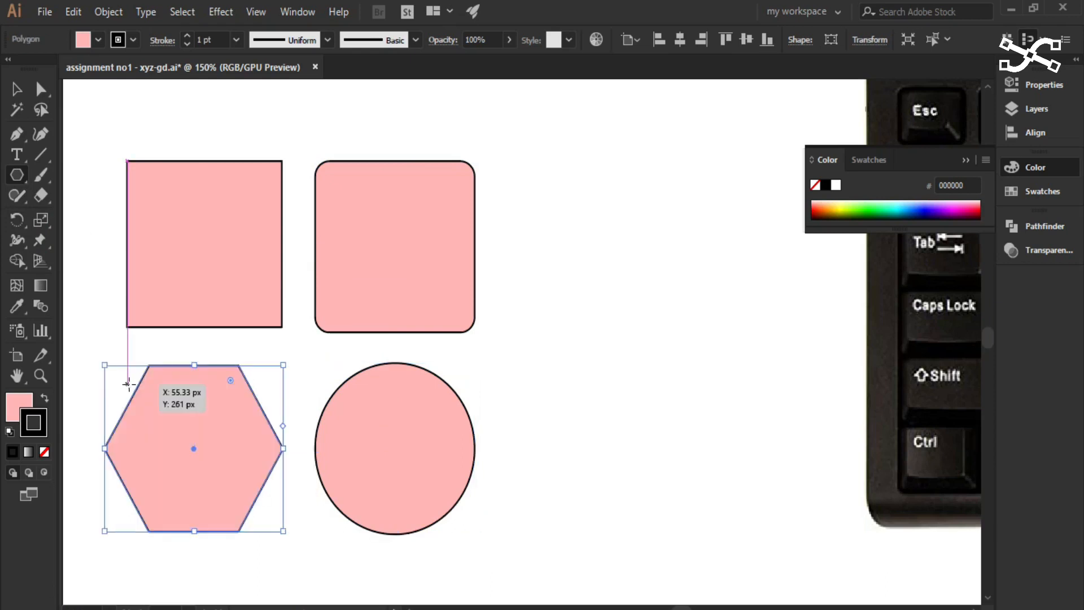
- Draw an upright five-pointed star outward from its centre beside the rounded square with the Star tool
left_click_drag(10, 181, 69, 256)
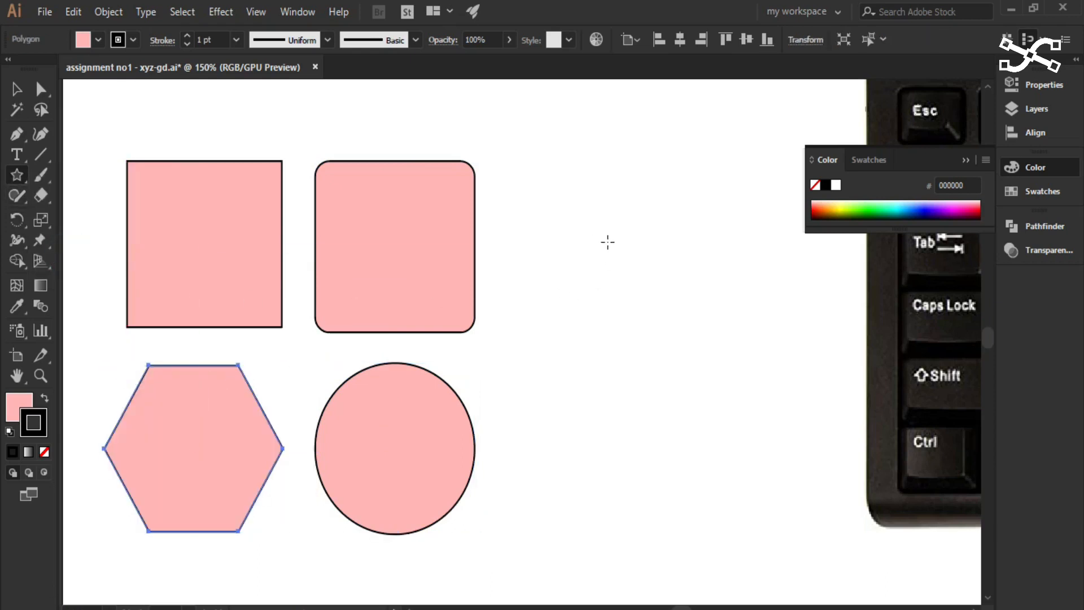
left_click_drag(609, 242, 523, 191)
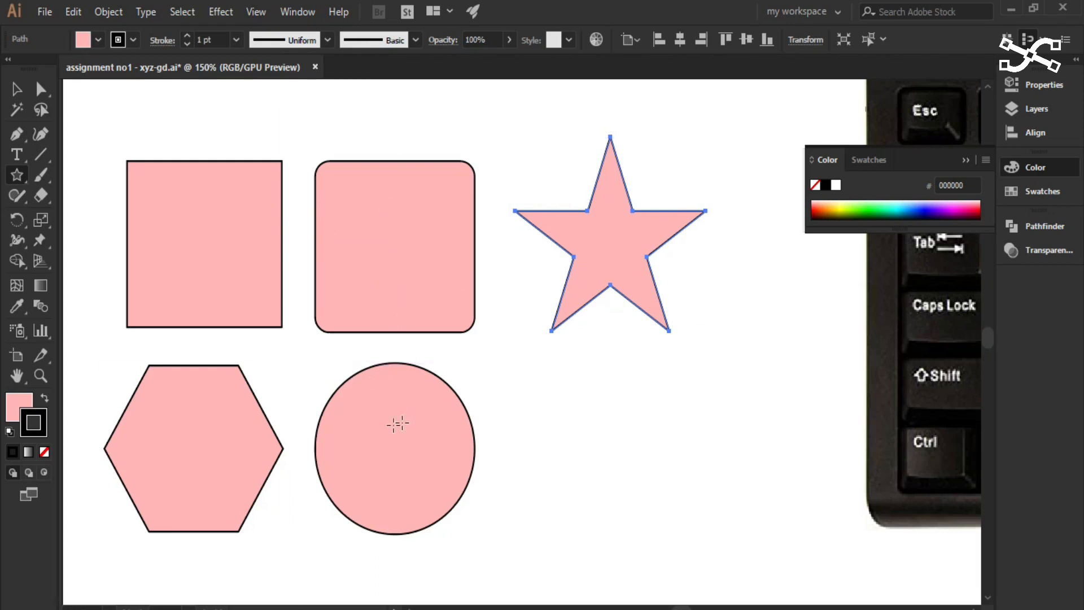
- Turn Smart Guides off and back on
left_click(253, 16)
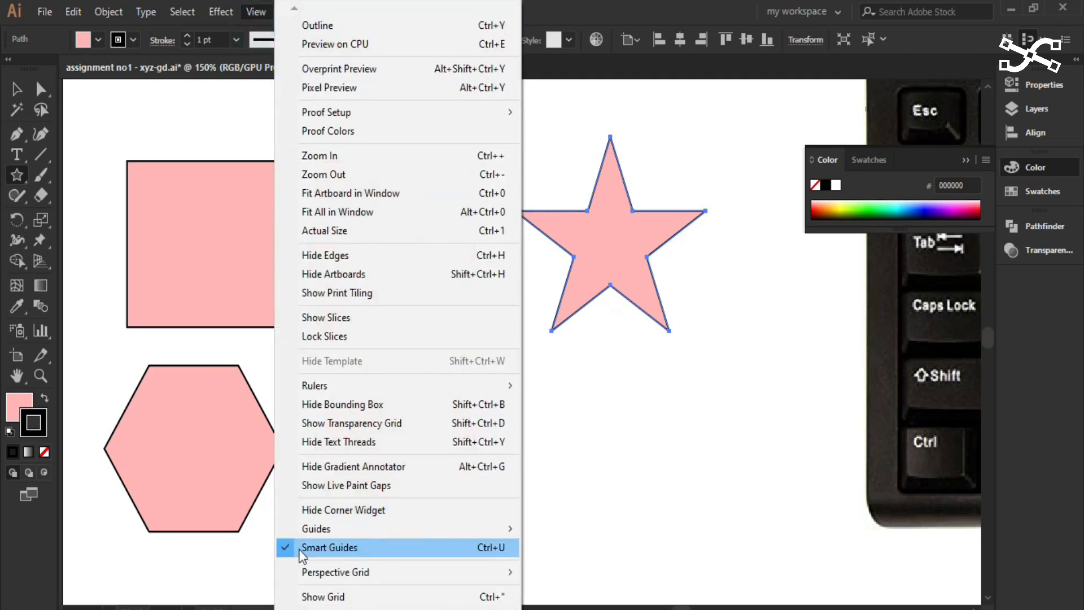
left_click(399, 555)
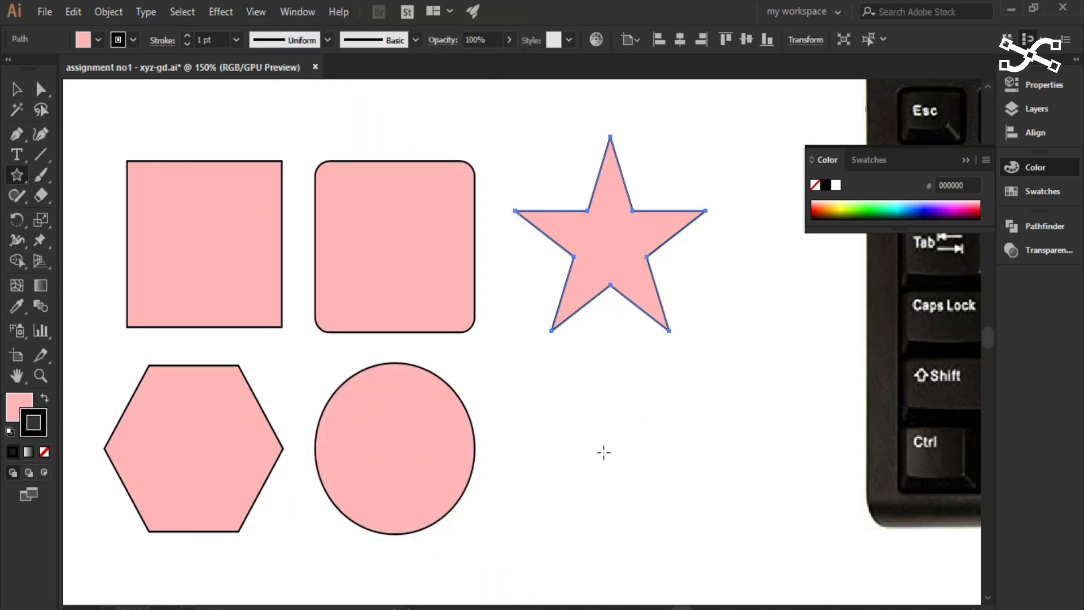
left_click(257, 9)
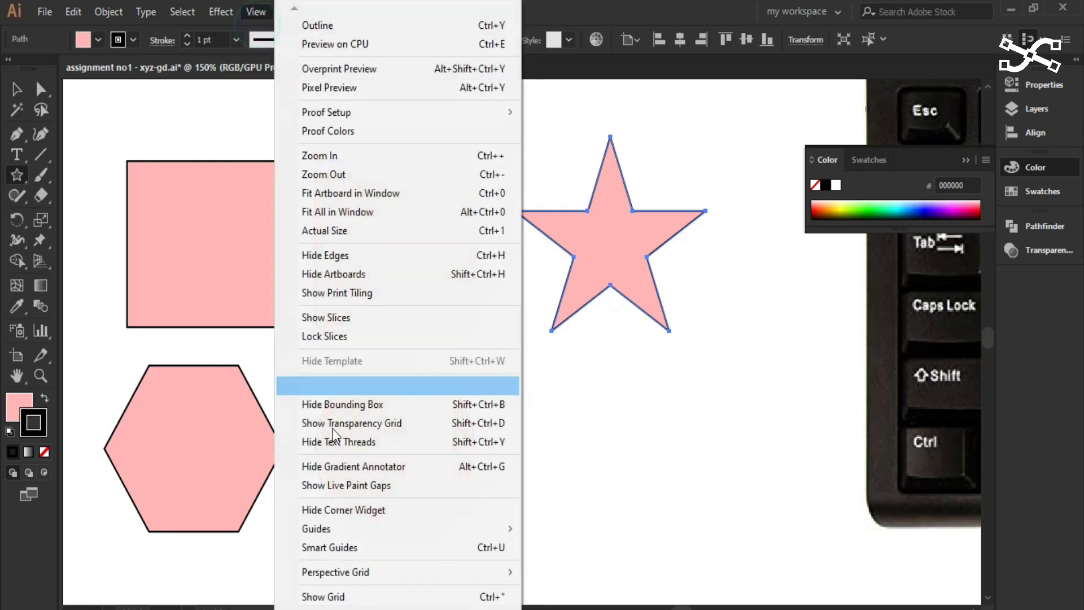
left_click(348, 547)
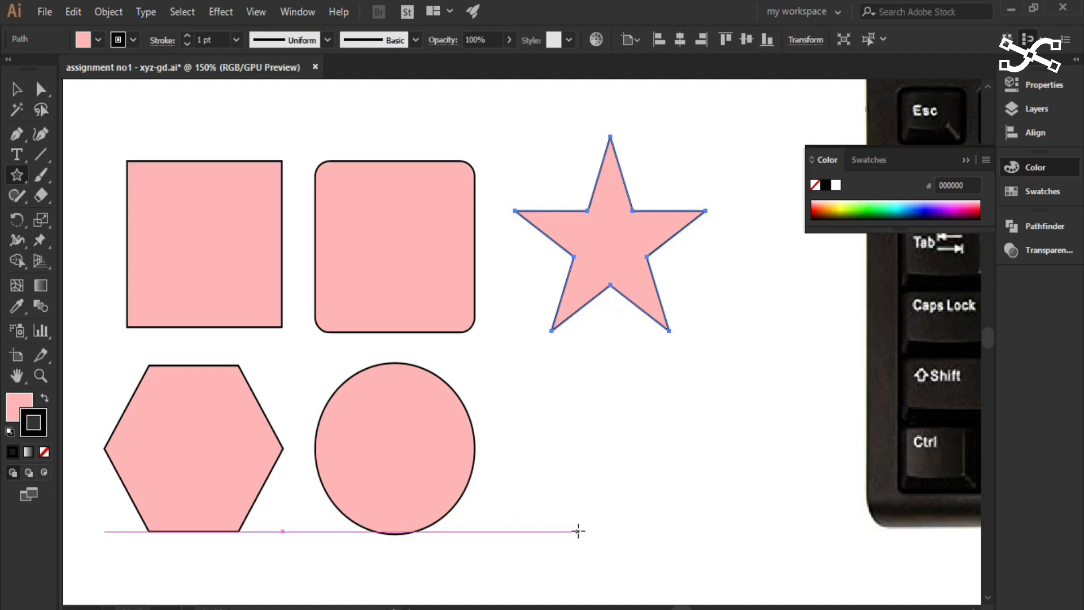
- Scale the star down slightly and proportionally about its centre
left_click(17, 89)
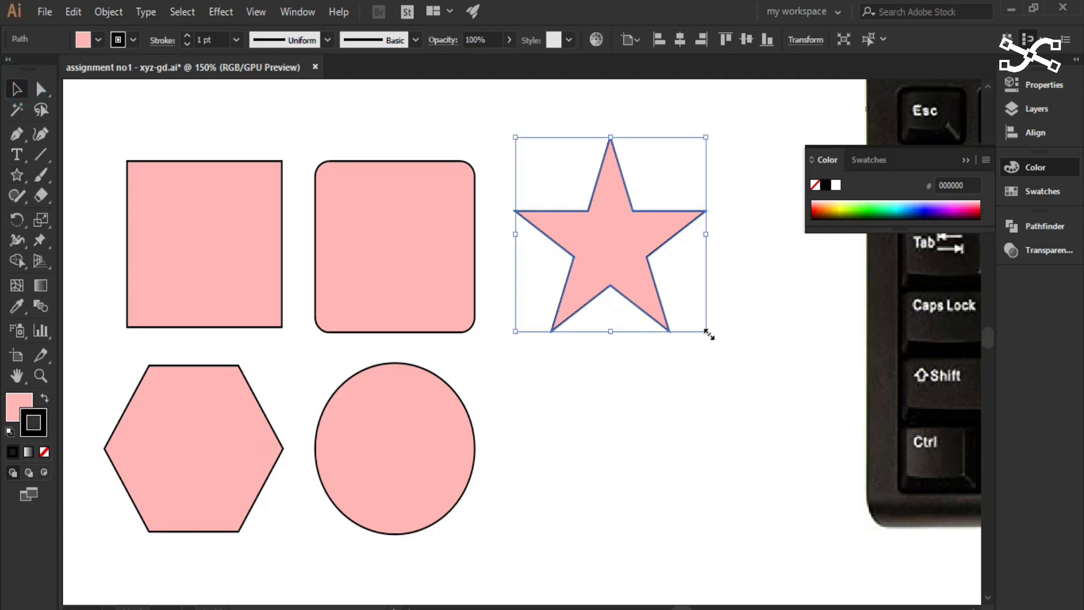
mouse_move(708, 333)
left_mouse_down()
mouse_move(564, 200)
mouse_move(677, 285)
mouse_move(736, 346)
mouse_move(573, 196)
mouse_move(719, 329)
mouse_move(702, 328)
left_mouse_up()
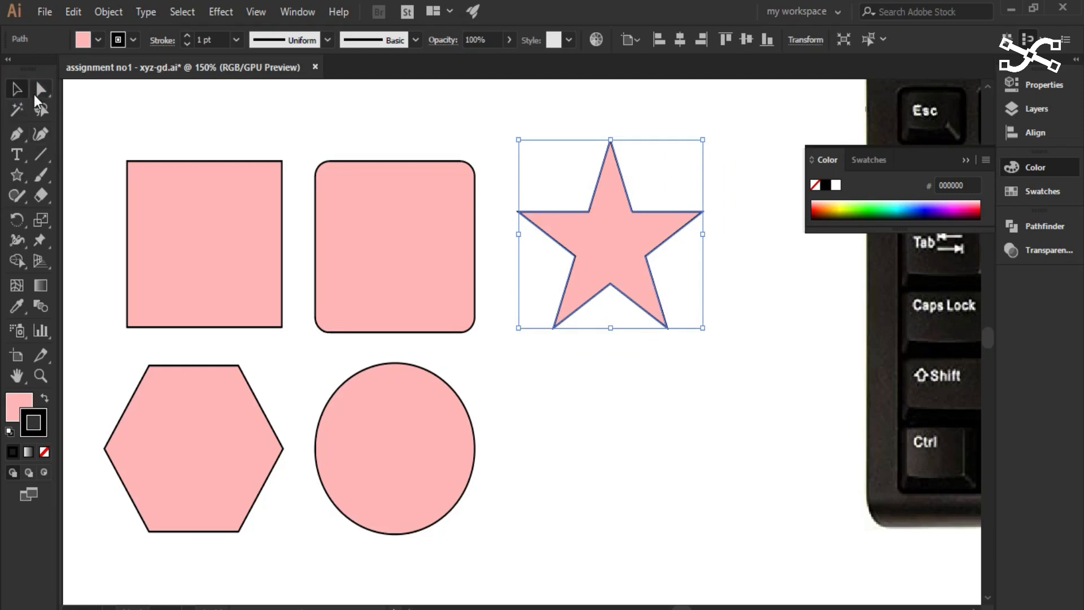
- Move the star over the rounded square's upper-right corner and the plain square into the empty area between the circle and the keyboard image
left_click_drag(632, 256, 689, 376)
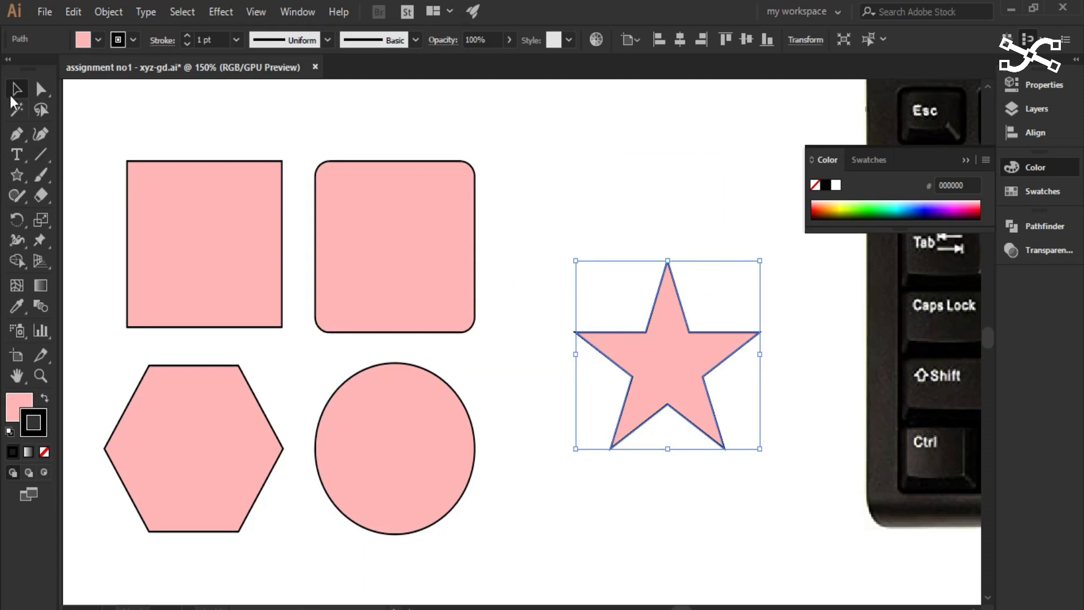
left_click(655, 375)
left_click_drag(686, 370, 483, 196)
left_click_drag(228, 234, 739, 405)
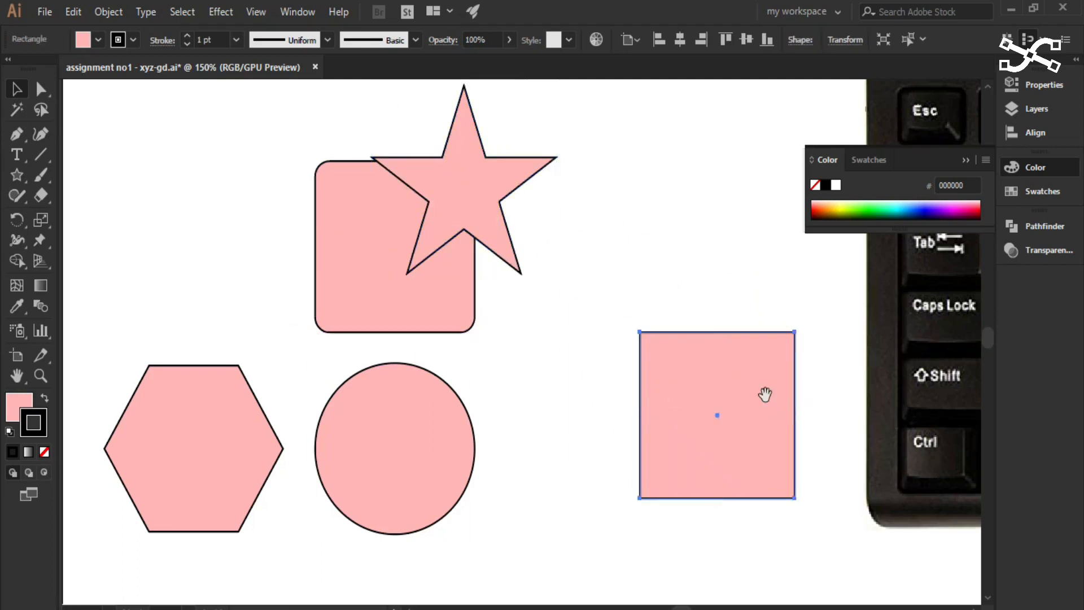
- Examine the moved square and the keyboard image's lower-left keys at magnifications up to 300%
key("space")
key("space")
left_click_drag(852, 358, 641, 382)
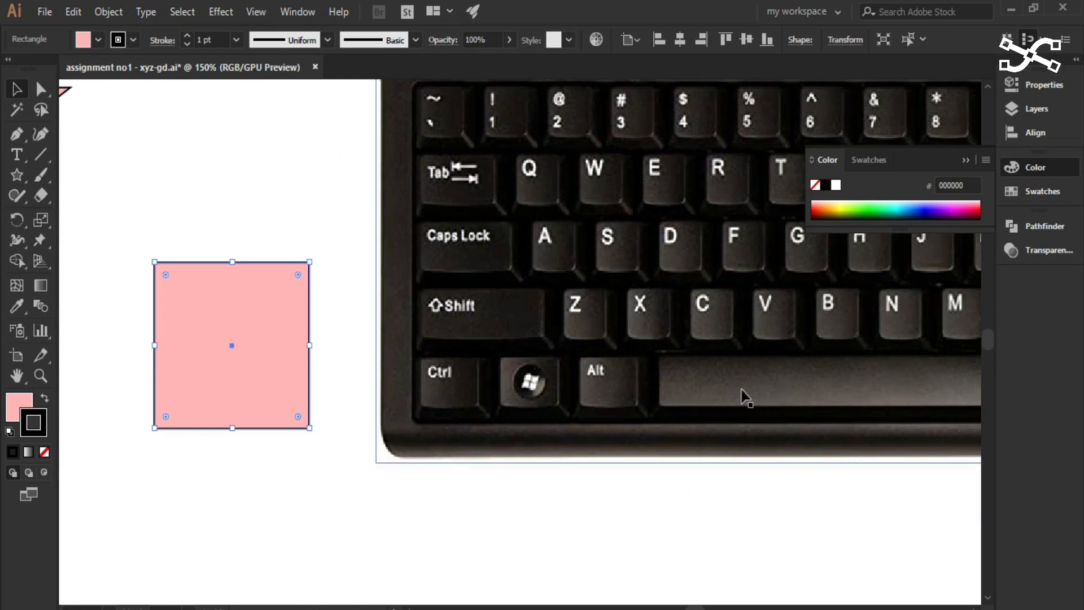
key("space")
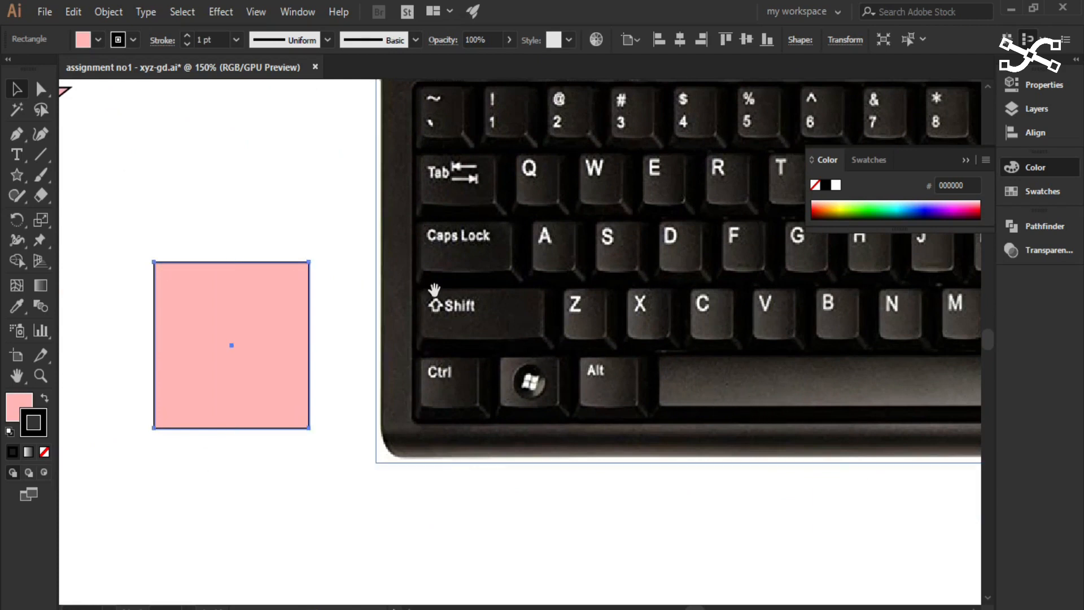
left_click_drag(405, 267, 784, 309)
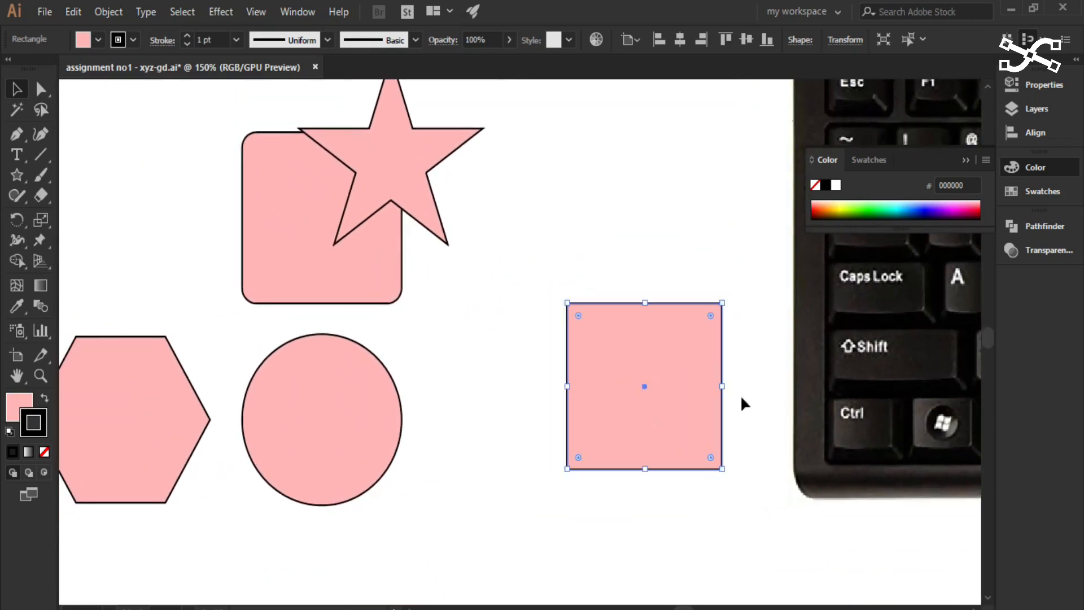
scroll(706, 413, "up", 1)
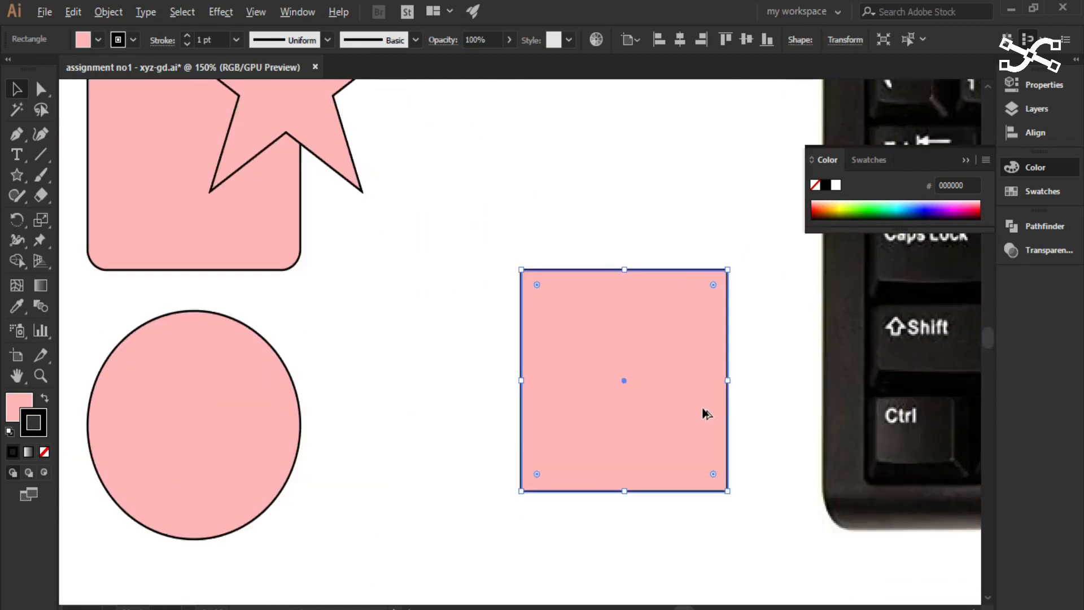
scroll(701, 411, "up", 1)
left_click_drag(804, 404, 443, 317)
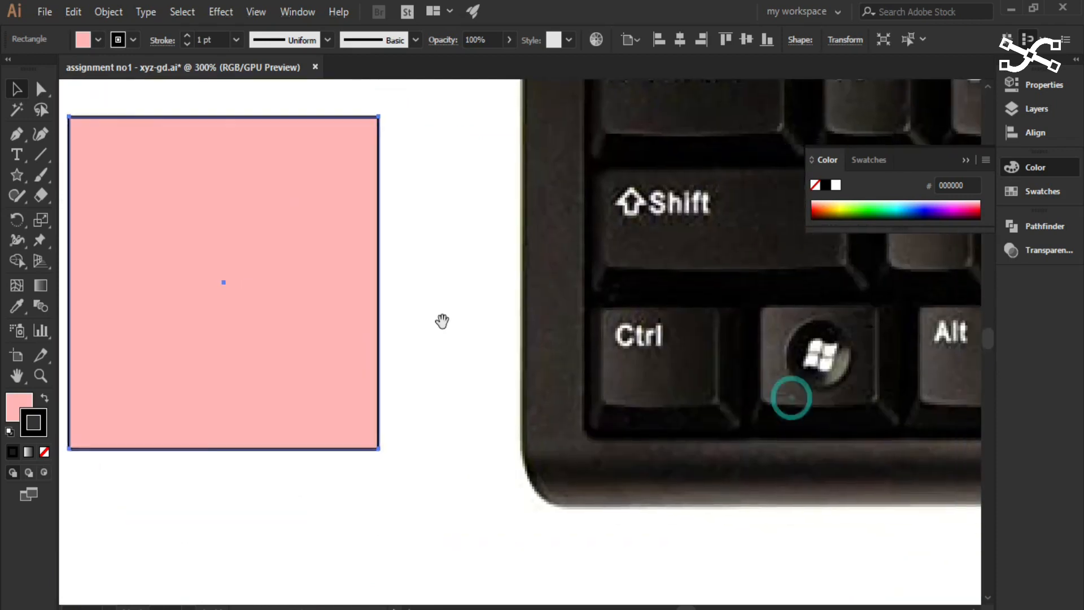
left_click_drag(912, 378, 716, 367)
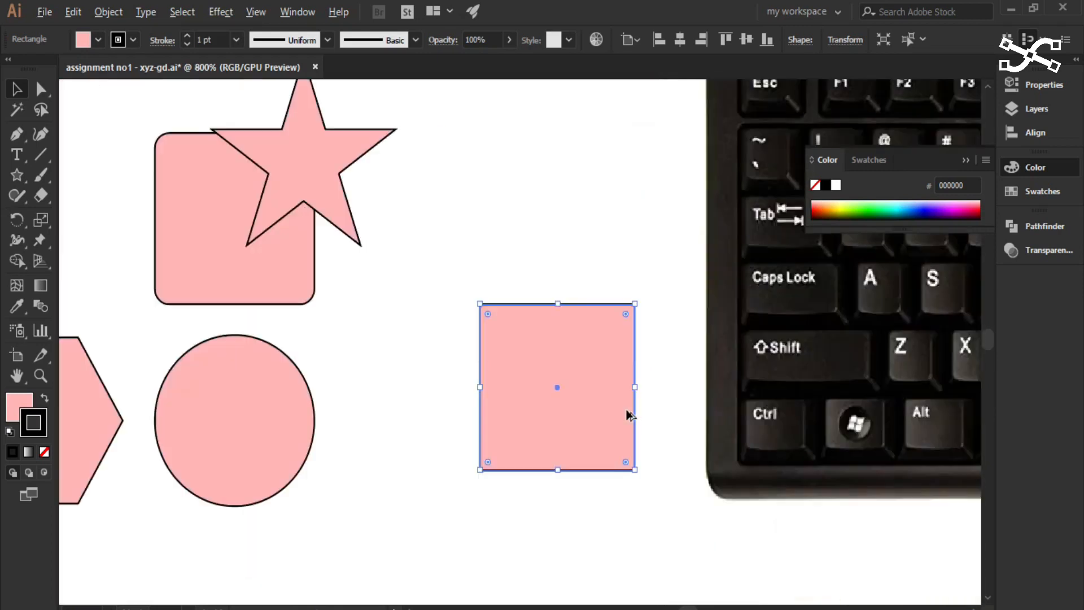
scroll(627, 412, "up", 1)
left_click_drag(772, 438, 857, 404)
left_click_drag(649, 377, 561, 424)
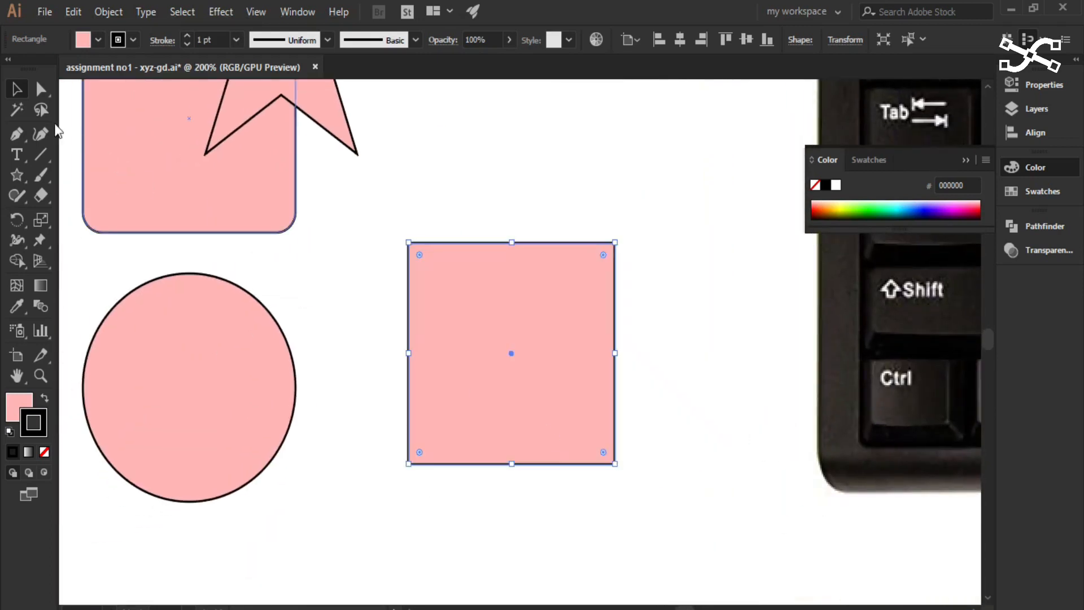
left_click(457, 314)
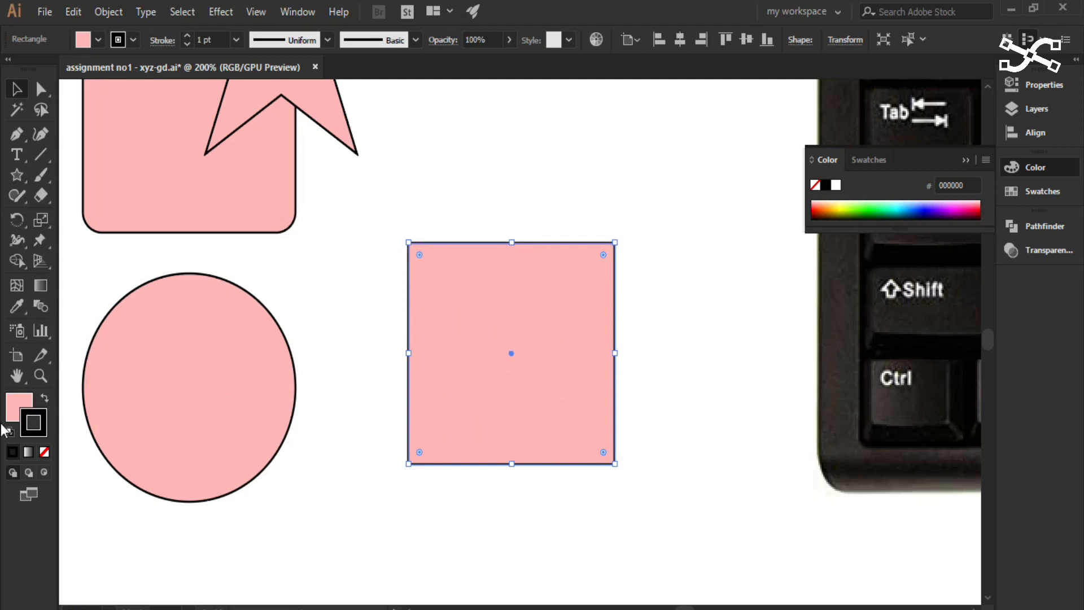
left_click(20, 407)
left_click(40, 420)
mouse_move(616, 241)
left_mouse_down()
mouse_move(585, 260)
mouse_move(617, 234)
left_mouse_up()
left_click_drag(519, 312, 539, 374)
left_click(17, 88)
left_click(485, 362)
left_click(540, 427)
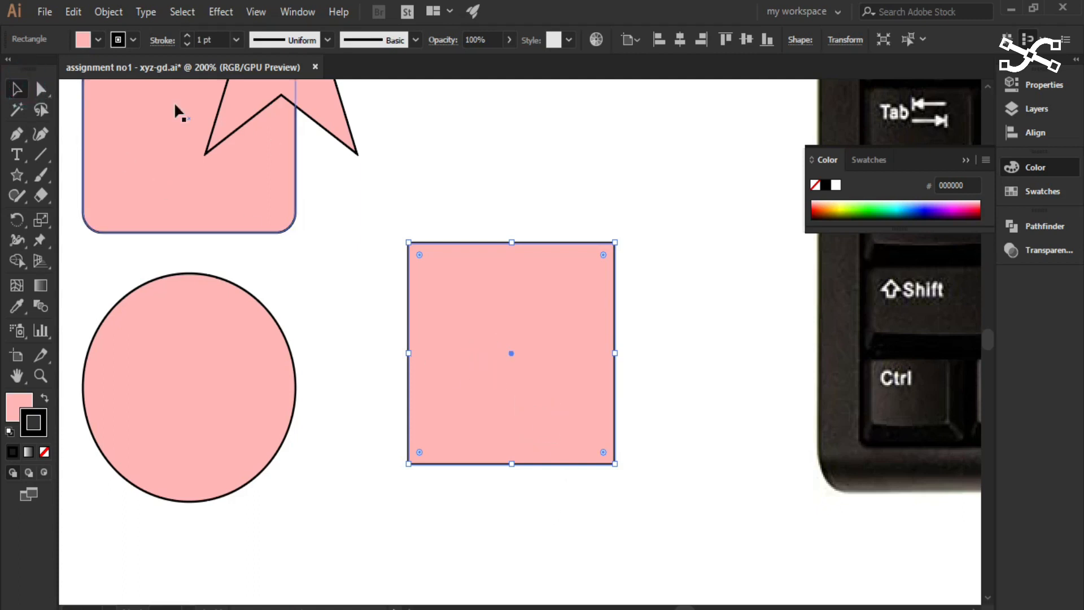
- Compare the square's bounding-box handles and its anchor points at 300% zoom, using the Selection and Direct Selection tools
left_click(42, 91)
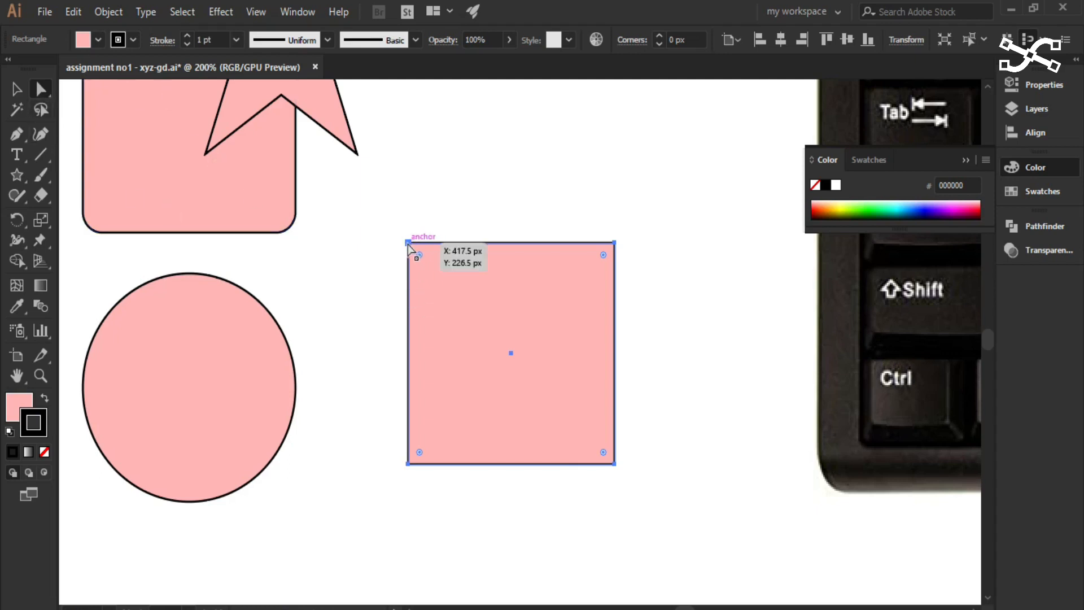
scroll(408, 242, "up", 1)
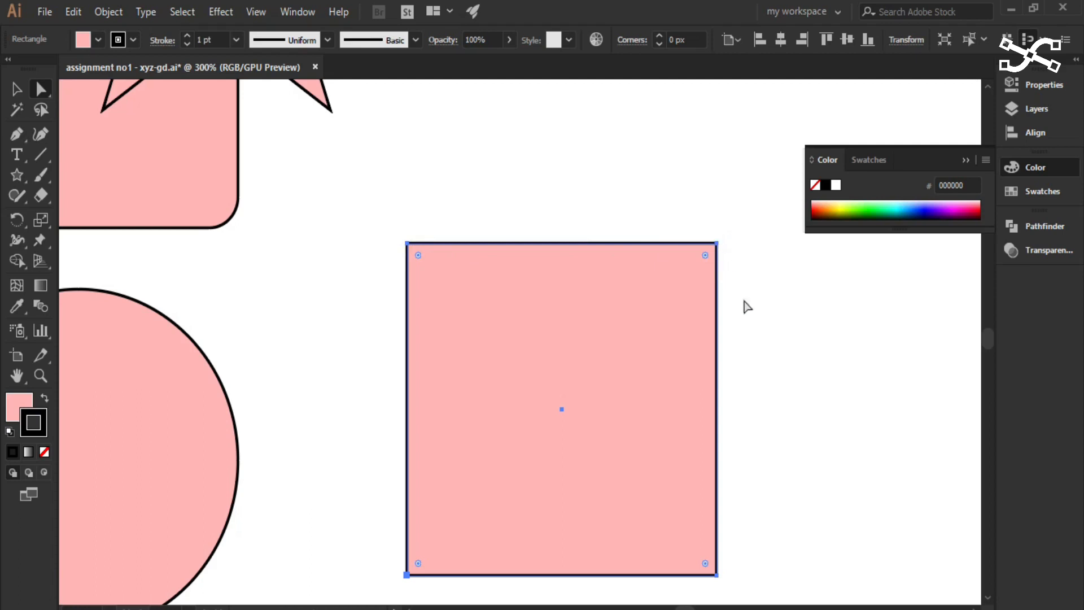
key("space")
left_click_drag(742, 300, 685, 226)
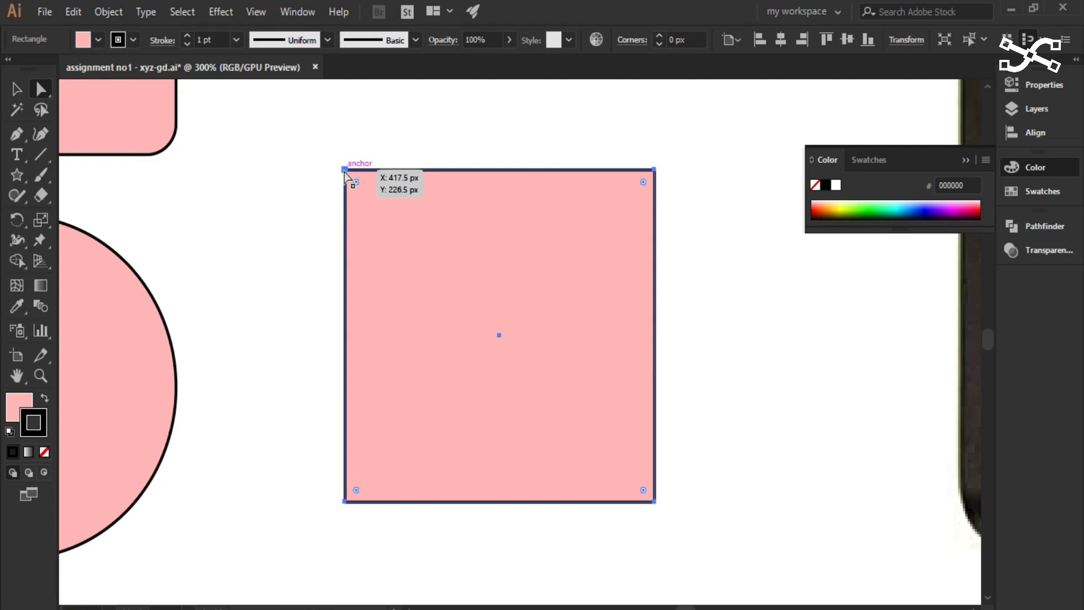
left_click(17, 89)
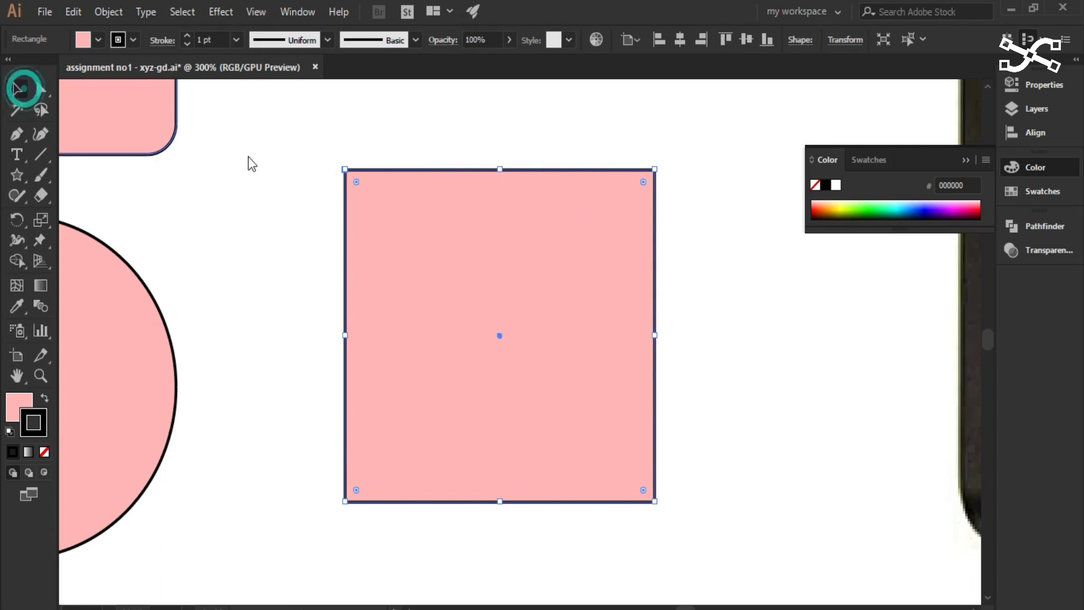
mouse_move(346, 168)
left_mouse_down()
mouse_move(406, 232)
mouse_move(346, 169)
left_mouse_up()
left_click(41, 89)
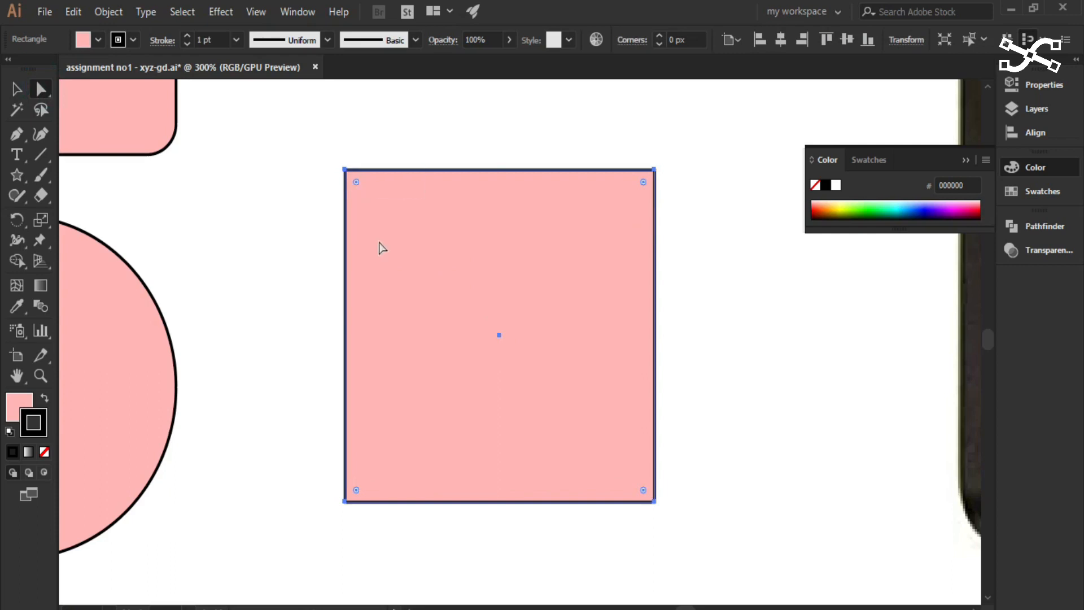
left_click(18, 88)
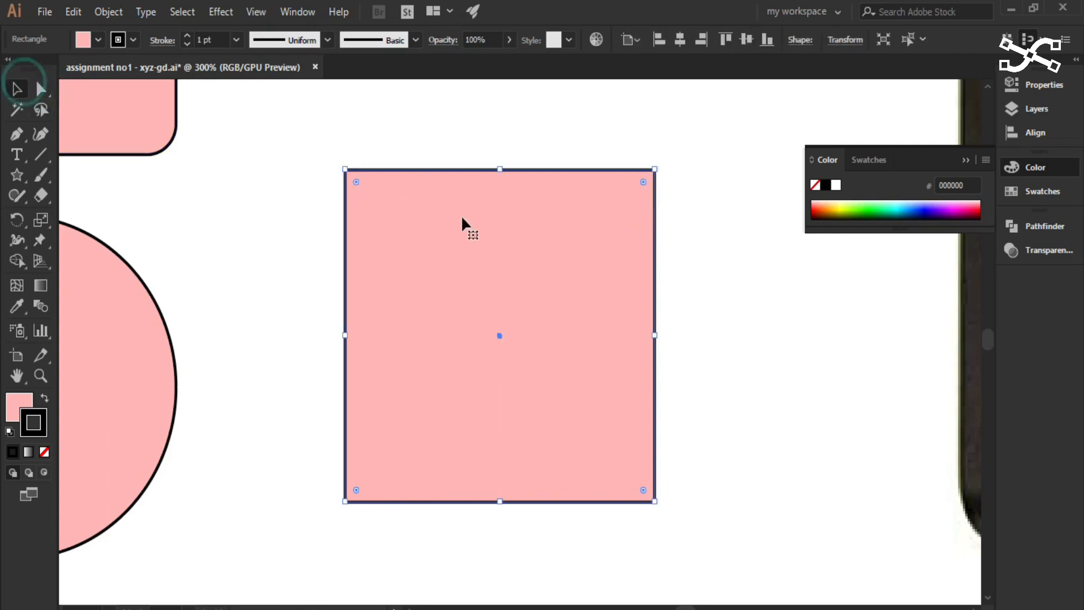
mouse_move(434, 252)
left_mouse_down()
mouse_move(447, 244)
mouse_move(395, 244)
mouse_move(438, 254)
left_mouse_up()
key("a")
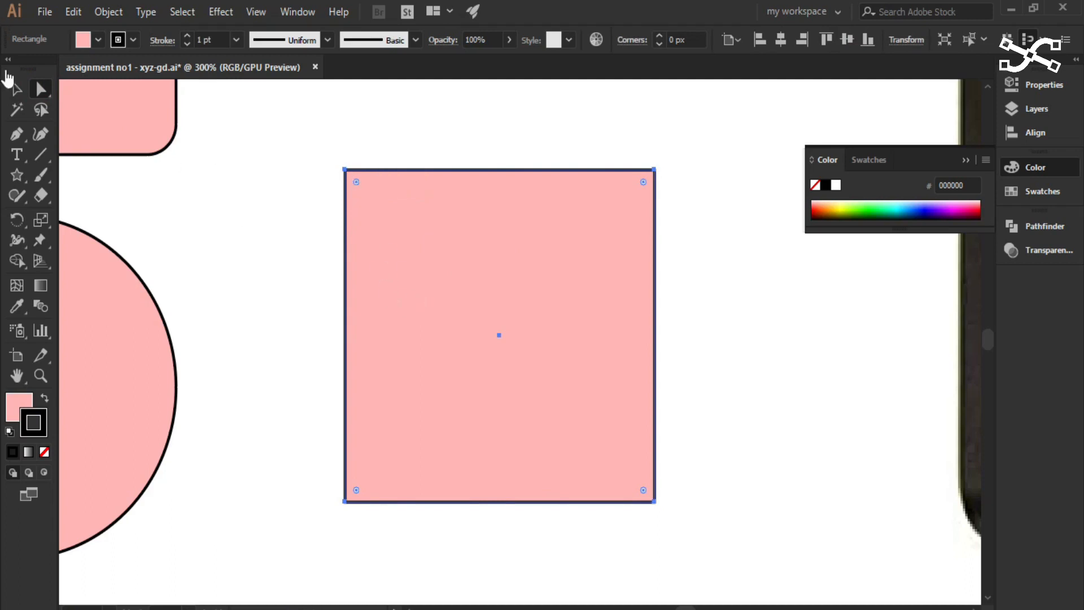
- Move the whole square slightly towards the circle with the Selection tool
left_click(17, 88)
left_click_drag(468, 325, 419, 362)
left_click_drag(486, 341, 516, 307)
mouse_move(326, 170)
left_mouse_down()
mouse_move(283, 116)
mouse_move(327, 171)
left_mouse_up()
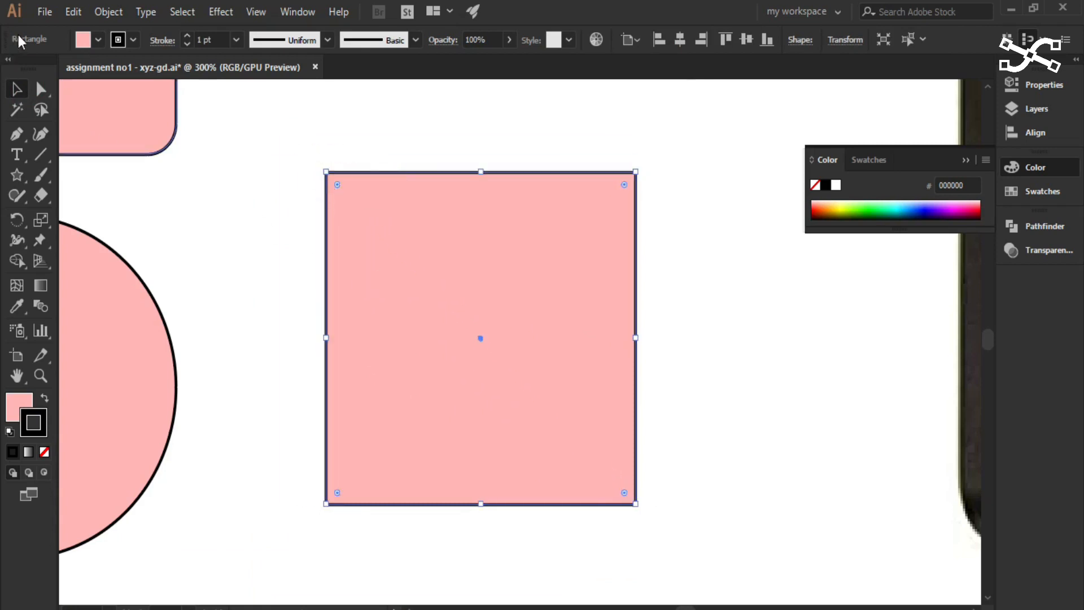
- Move the whole square slightly away from the circle and downward with the Direct Selection tool
left_click(40, 88)
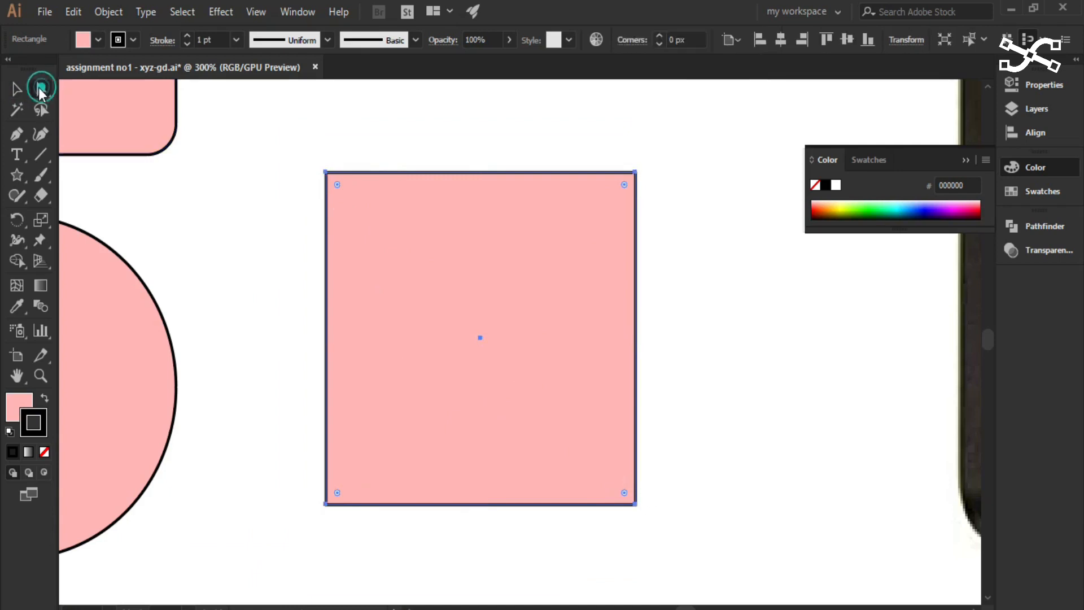
mouse_move(327, 173)
left_mouse_down()
mouse_move(399, 140)
mouse_move(481, 186)
mouse_move(358, 165)
mouse_move(395, 282)
mouse_move(340, 240)
mouse_move(394, 148)
mouse_move(331, 155)
mouse_move(329, 176)
left_mouse_up()
left_click_drag(421, 293, 396, 293)
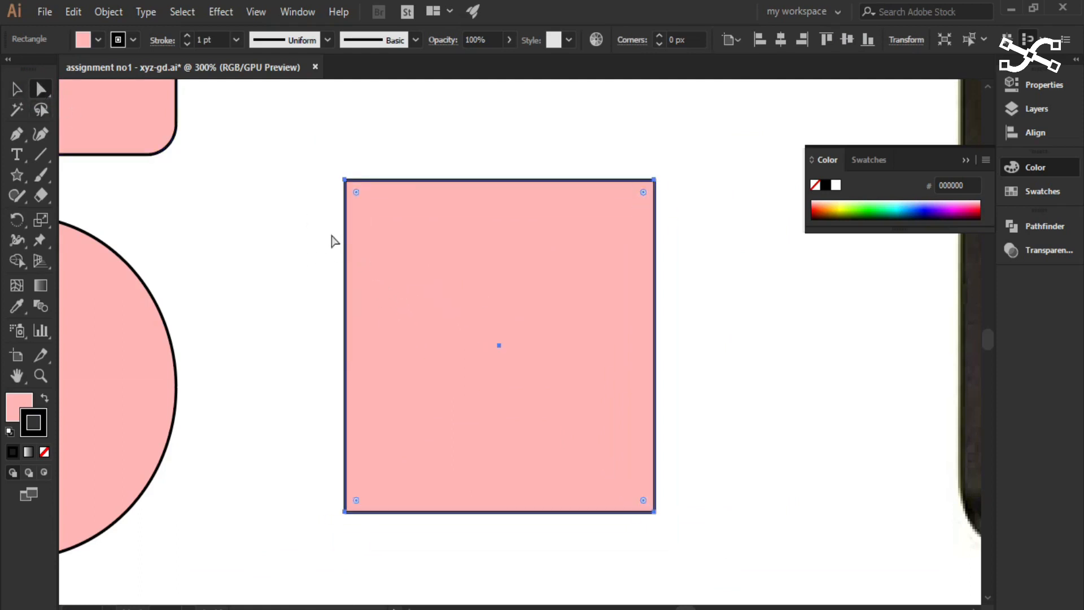
- Select the whole square by its fill with the Direct Selection tool and deselect it again
left_click(259, 281)
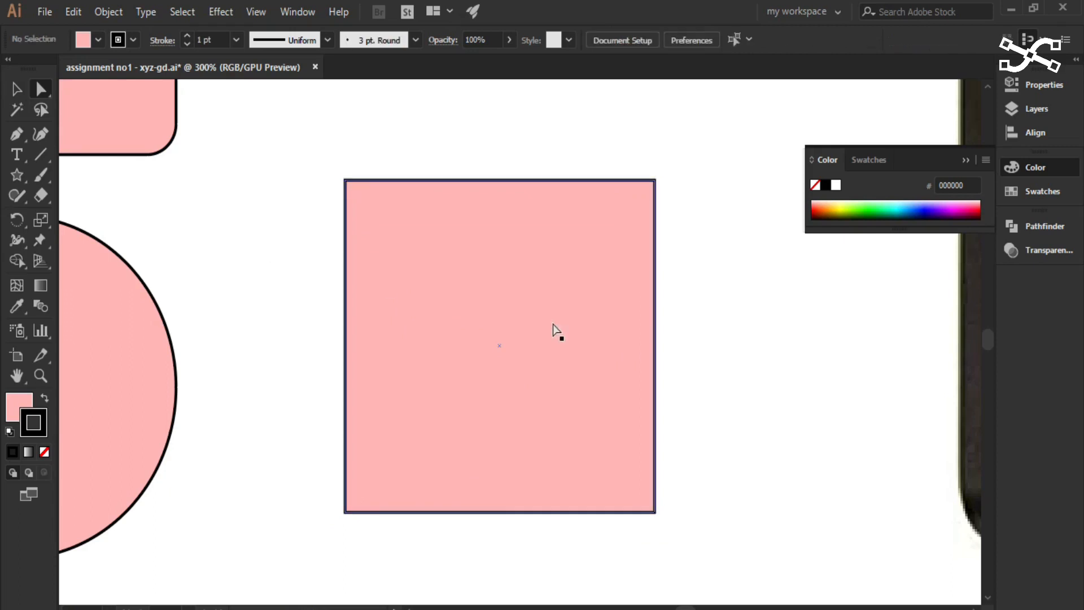
left_click(273, 271)
left_click(225, 305)
left_click(457, 270)
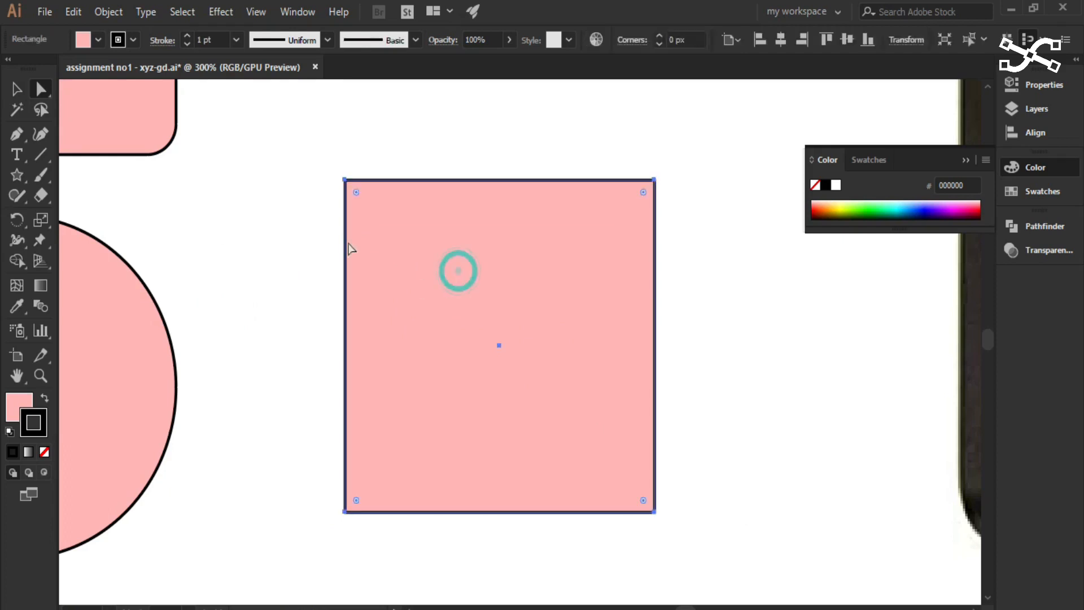
left_click(190, 273)
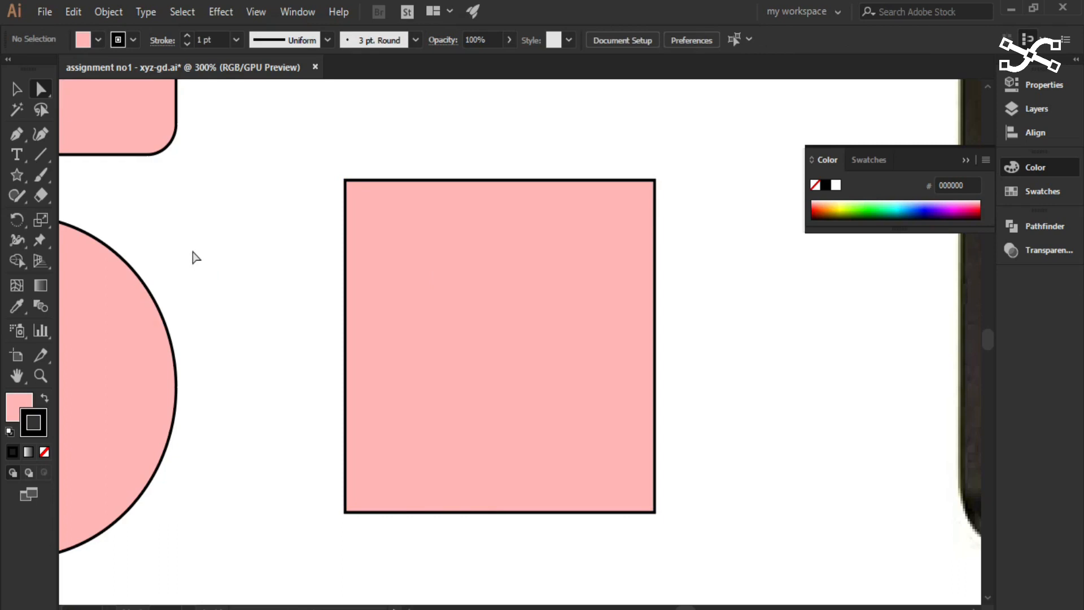
left_click(225, 288)
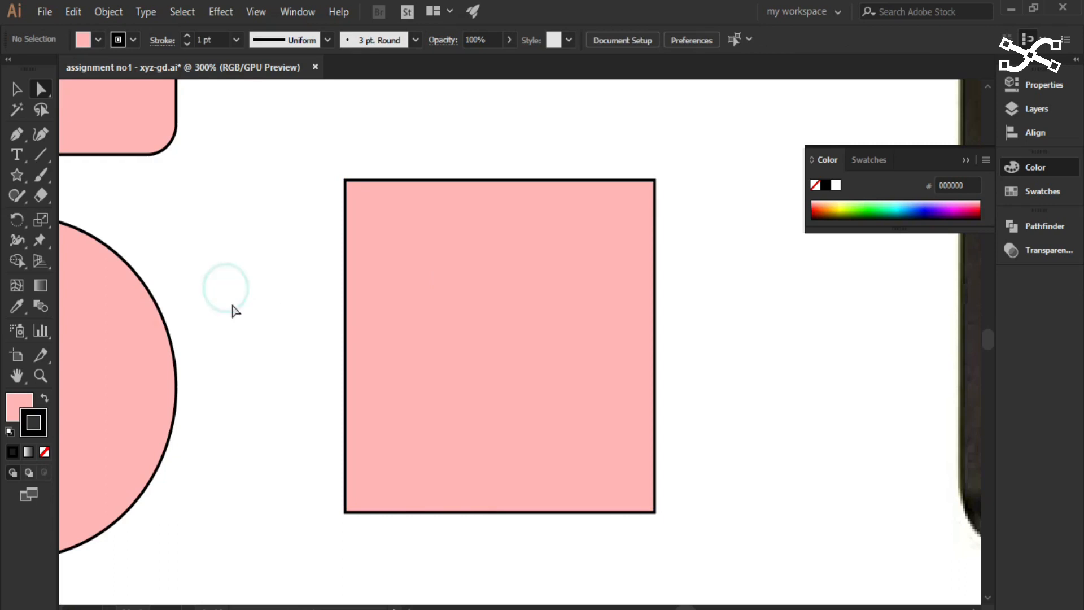
- Select only the square's upper-left anchor point, and reselect the whole square by its fill with the Direct Selection tool
left_click(344, 180)
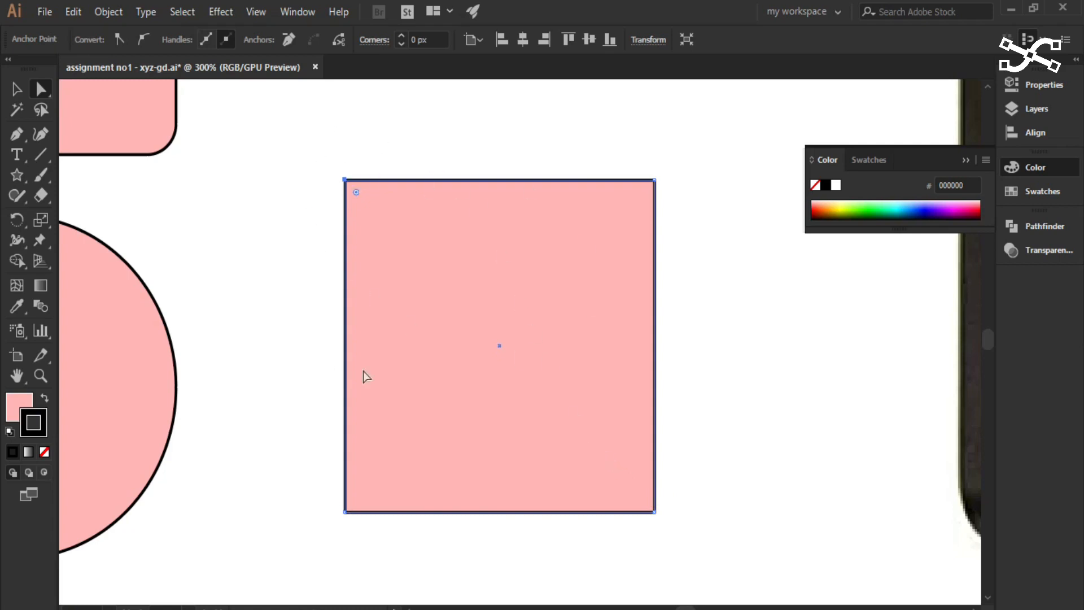
left_click(301, 129)
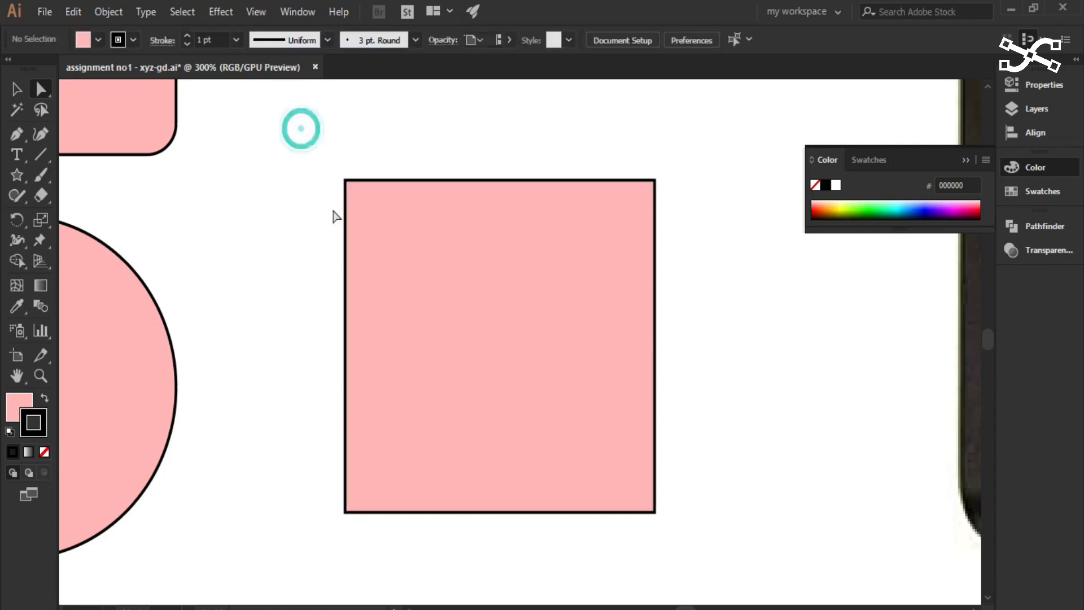
left_click(513, 400)
left_click(528, 353)
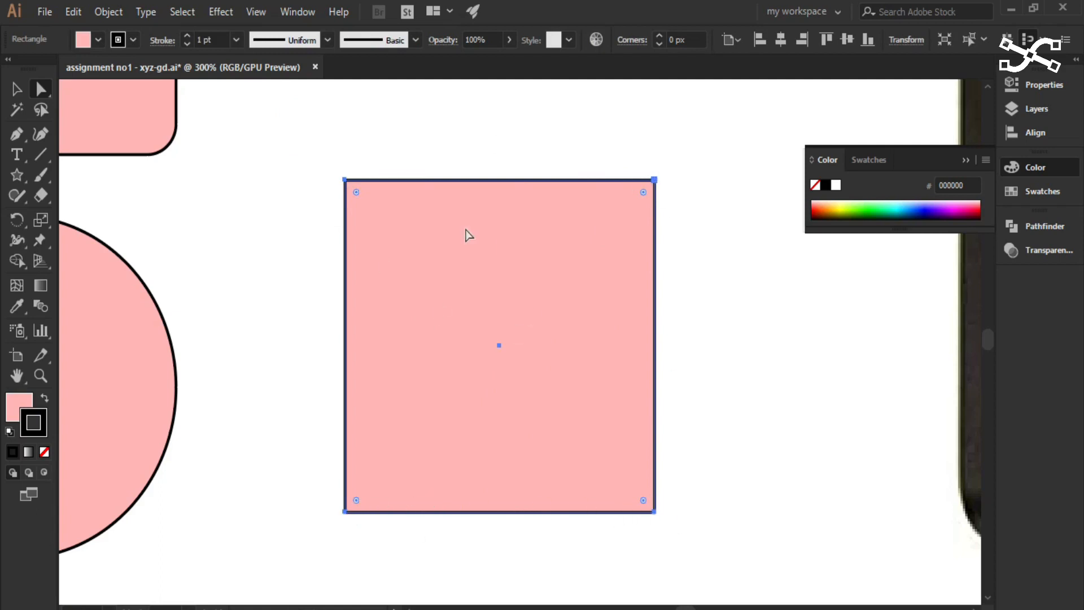
- Move the whole square slightly towards the circle and back away from it and downward, and deselect it
mouse_move(407, 303)
left_mouse_down()
mouse_move(440, 279)
mouse_move(387, 307)
left_mouse_up()
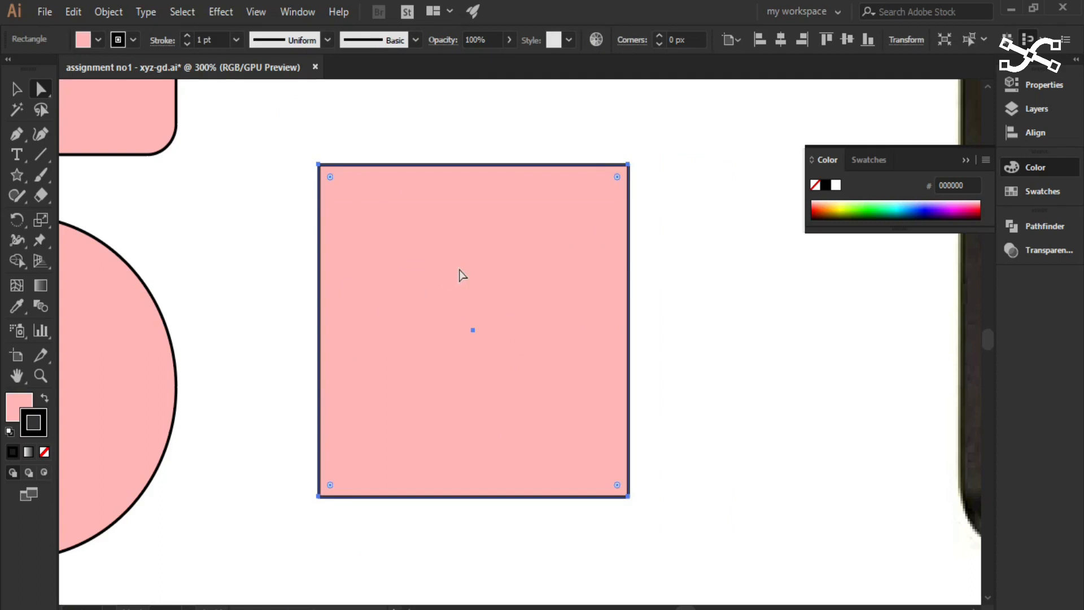
left_click_drag(458, 275, 498, 297)
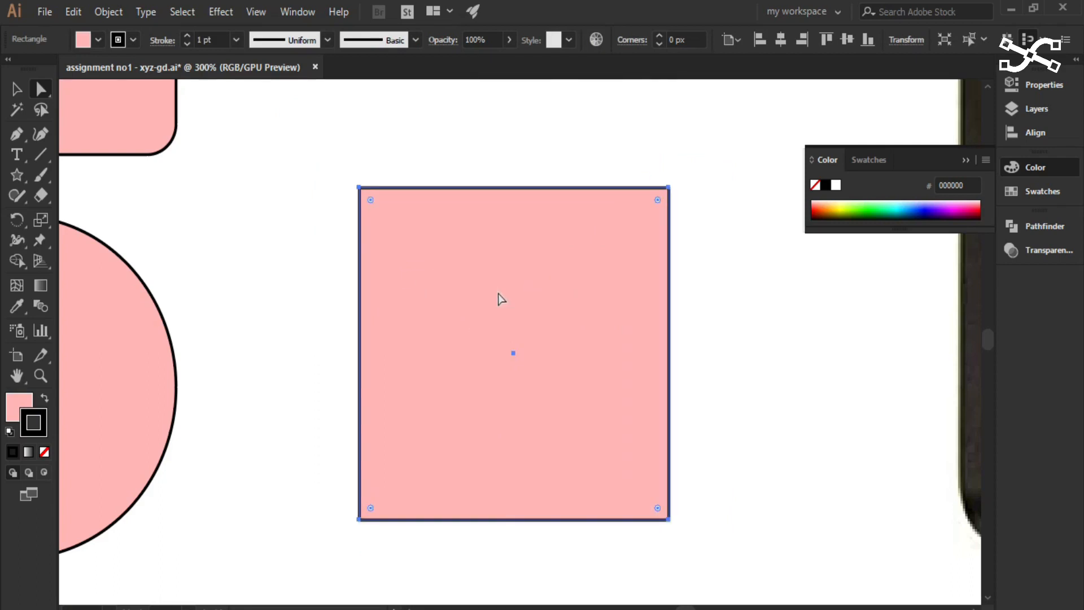
left_click(228, 276)
- Pull the square's upper-left anchor point inward to near its lower-right corner, and undo the reshape
left_click(359, 187)
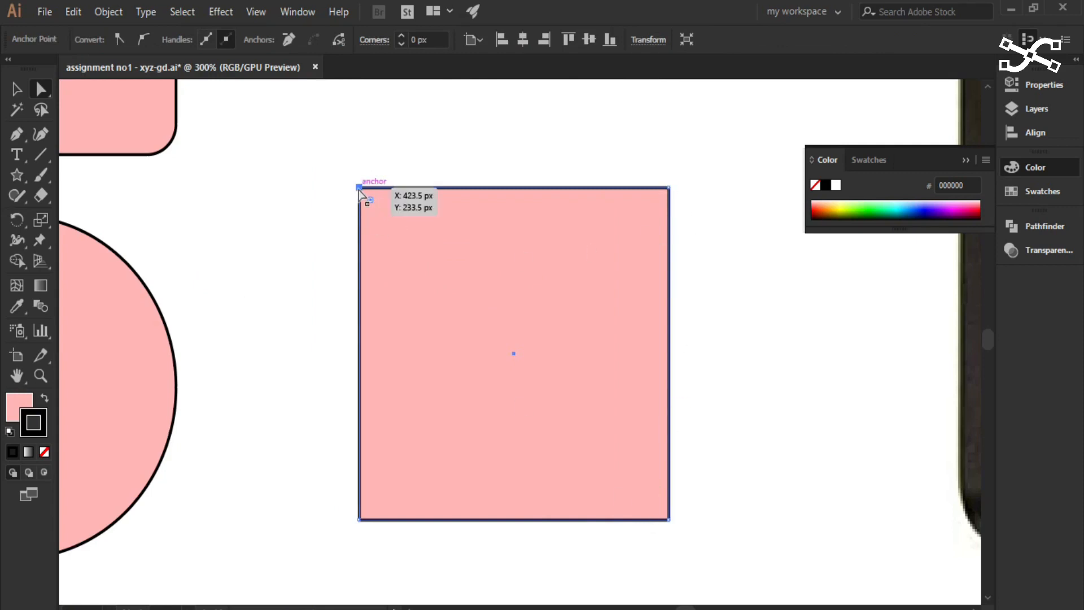
left_click_drag(359, 190, 605, 453)
left_click(744, 472)
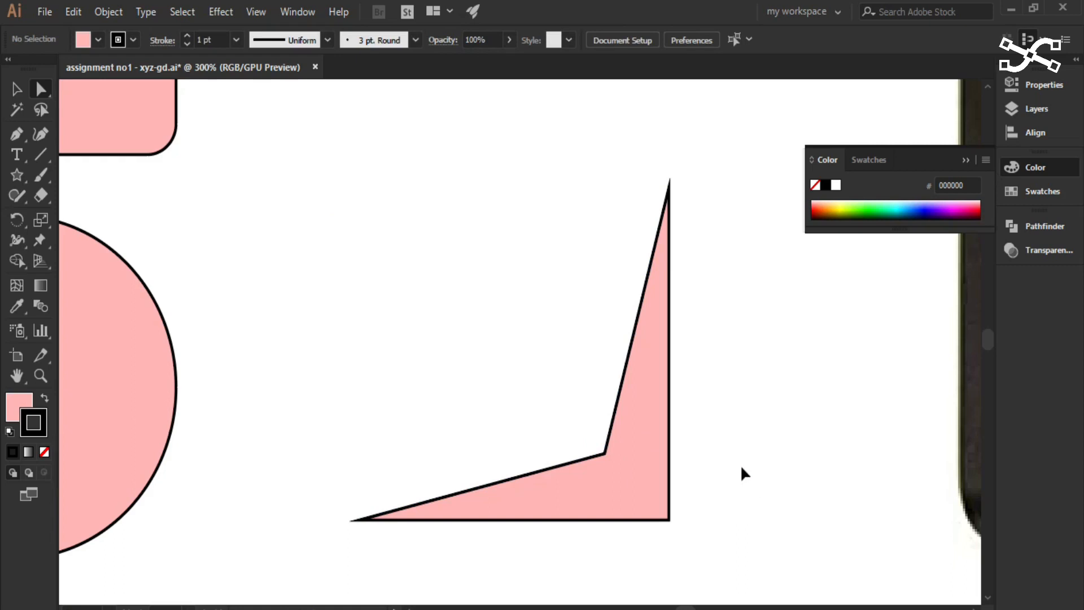
key("ctrl+z")
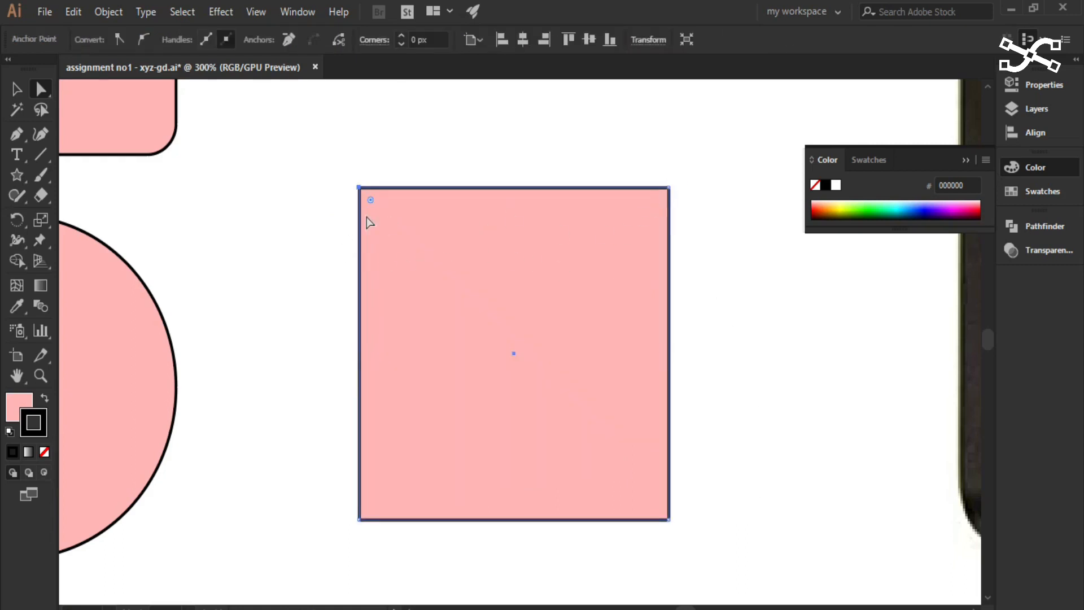
- Pull the square's upper-right anchor point inward to near its lower-left corner, and undo the reshape
left_click(313, 211)
left_click(668, 187)
left_click_drag(669, 187, 423, 452)
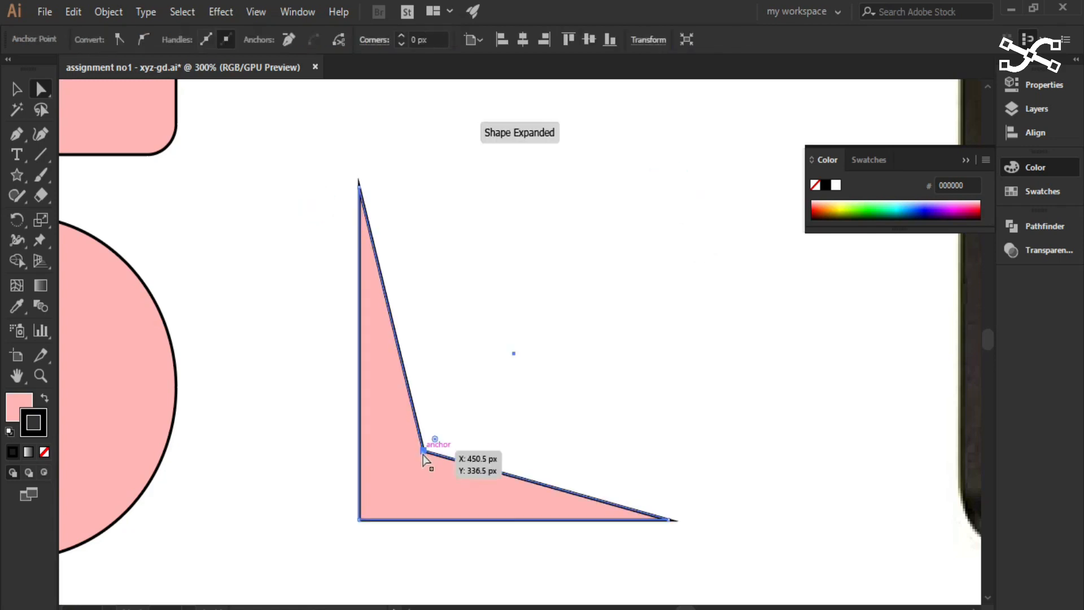
key("ctrl+z")
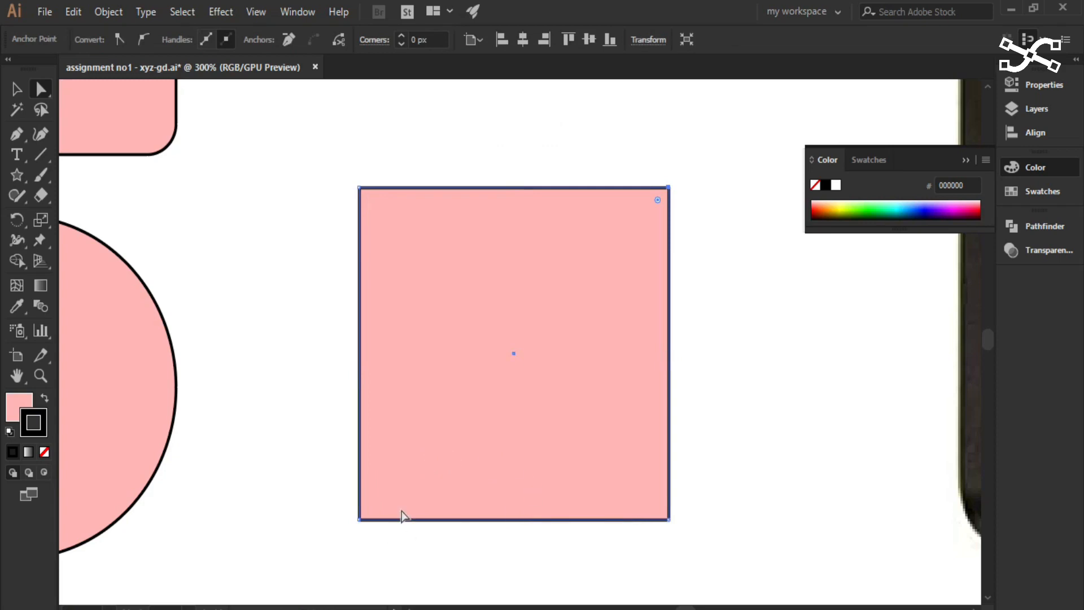
- Pull the square's lower-left anchor point inward towards its upper-right corner twice, undoing the reshape each time
left_click(359, 520)
left_click_drag(360, 519, 591, 288)
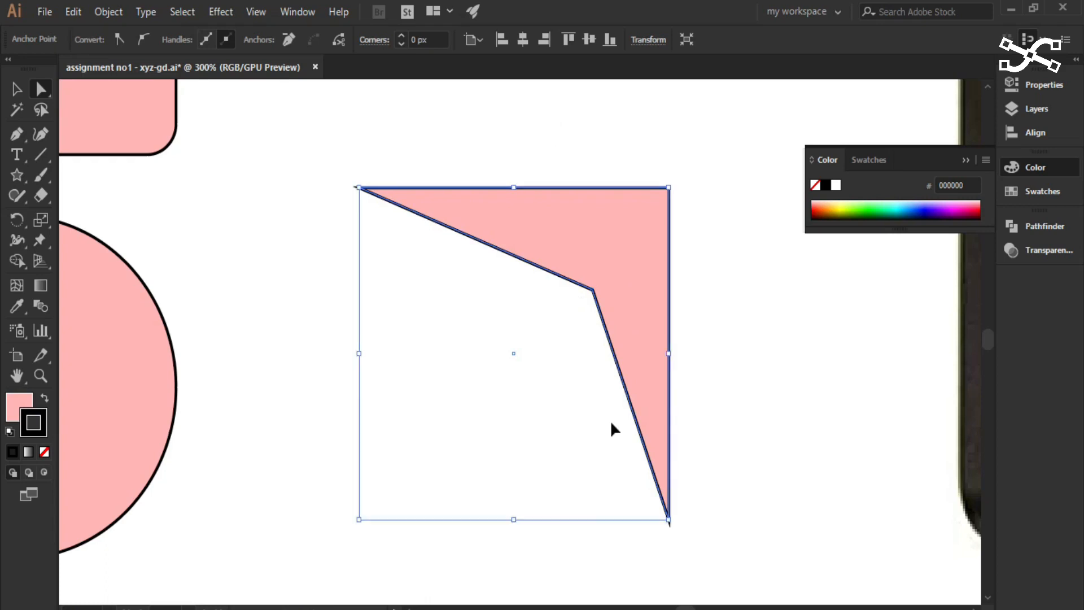
key("ctrl+z")
left_click_drag(857, 407, 873, 375)
left_click_drag(365, 483, 601, 232)
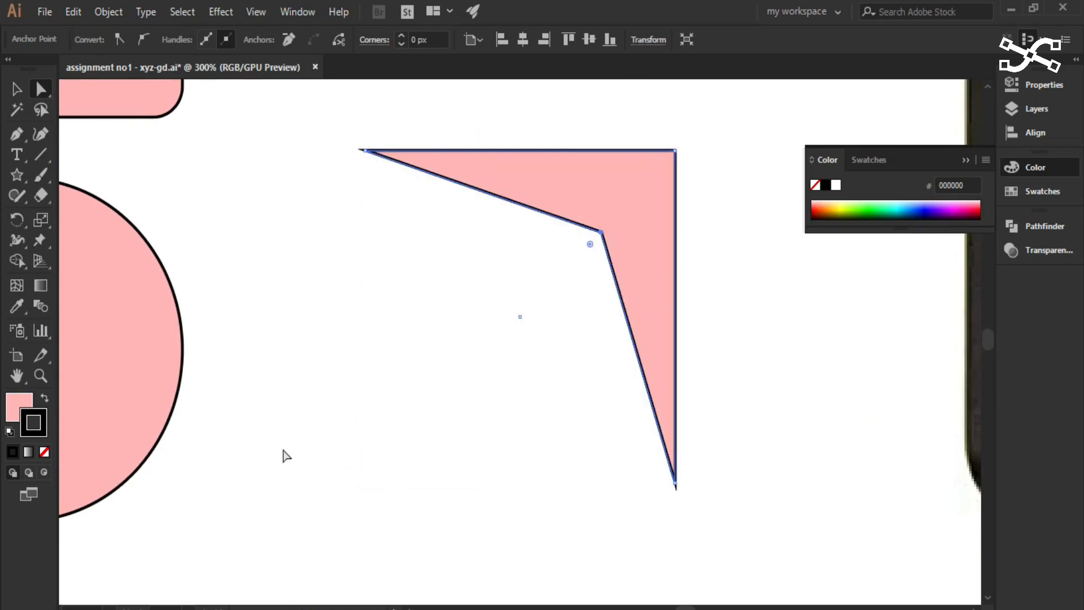
key("ctrl+z")
key("ctrl+z")
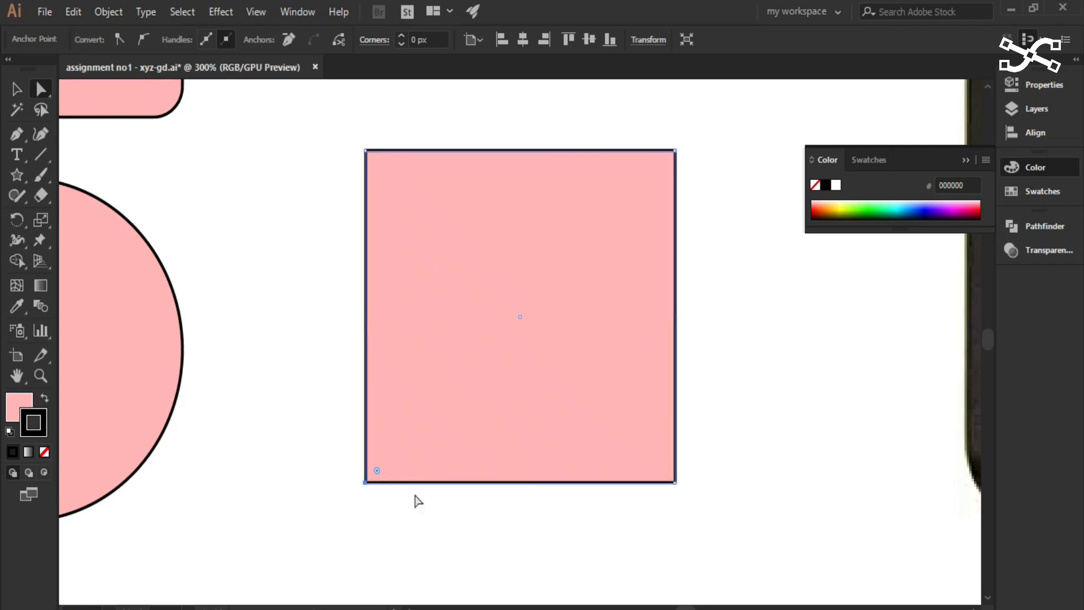
- Move each of the square's four corner anchor points inward to form a small irregular quadrilateral
left_click_drag(844, 381, 311, 378)
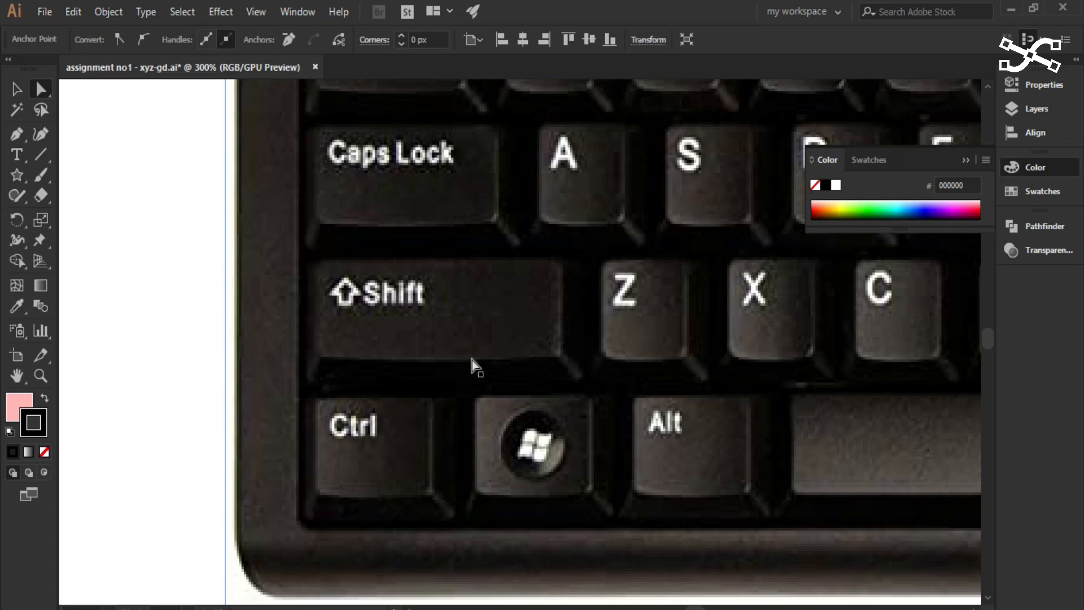
scroll(458, 379, "down", 1)
left_click_drag(320, 398, 880, 390)
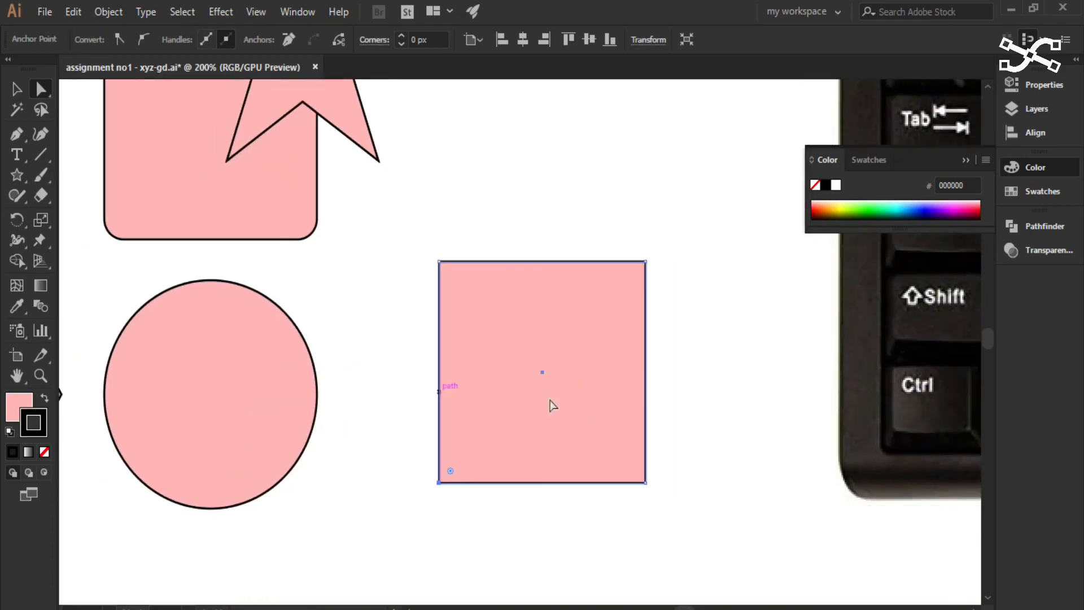
left_click_drag(440, 260, 525, 323)
left_click_drag(440, 482, 542, 418)
left_click_drag(646, 262, 609, 341)
left_click_drag(645, 483, 603, 413)
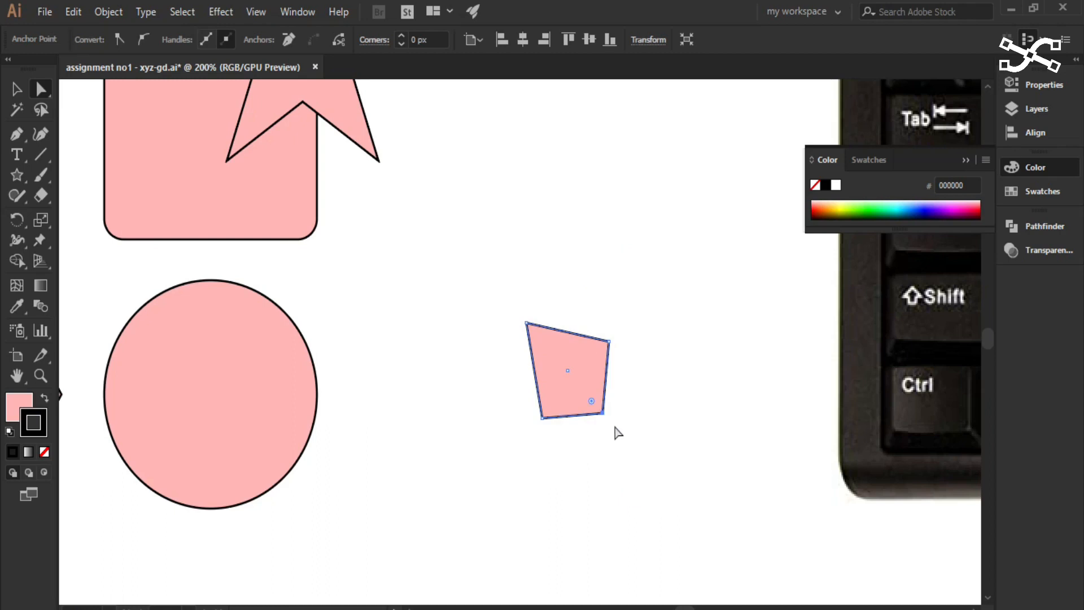
- Undo the four anchor point moves one by one to restore the square
key("ctrl")
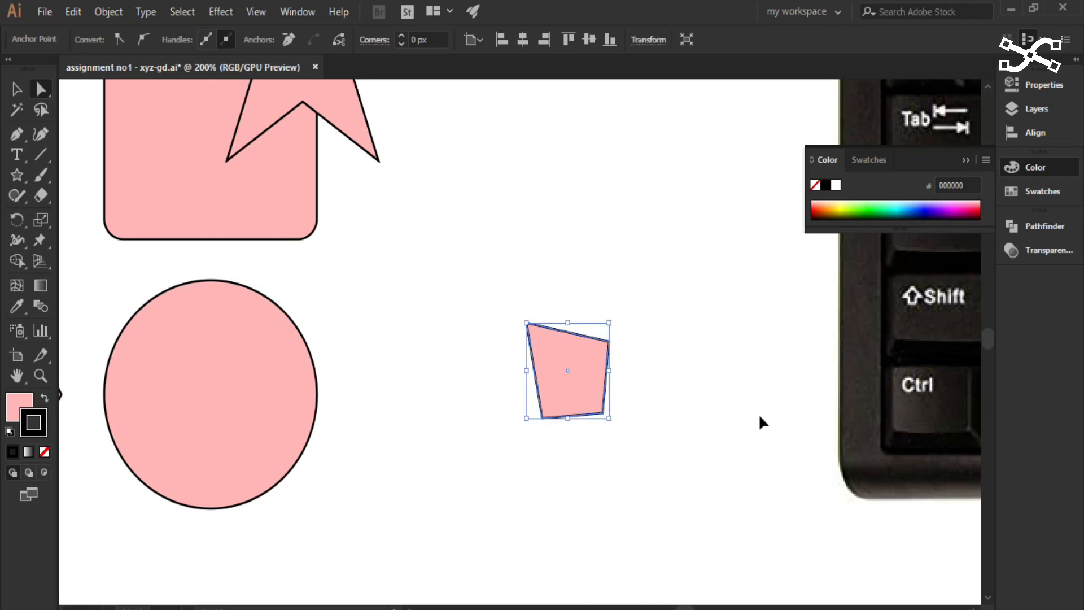
key("ctrl+z")
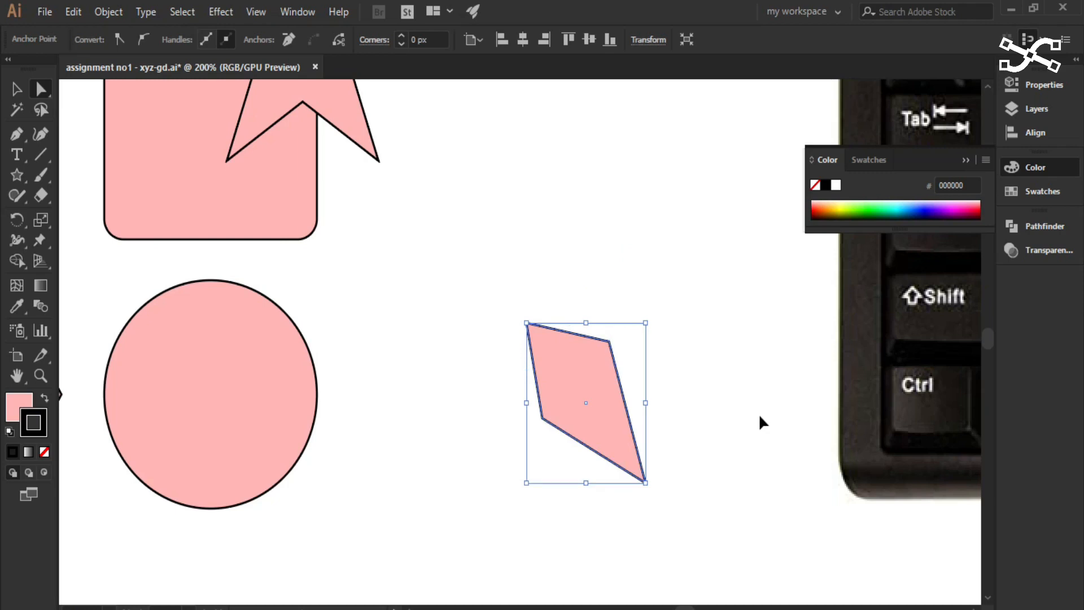
key("ctrl+z")
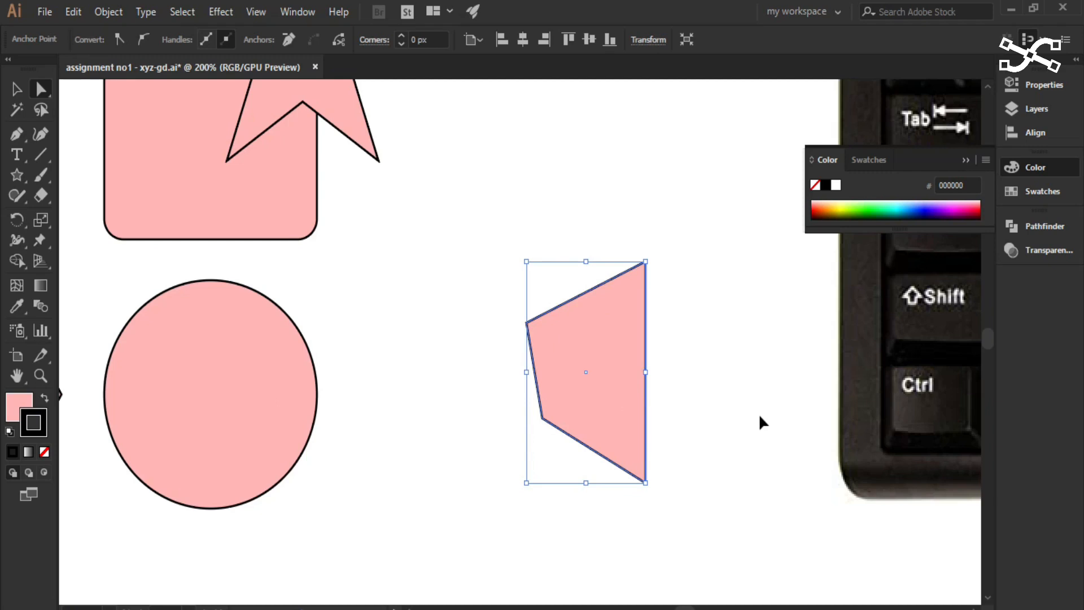
key("ctrl+z")
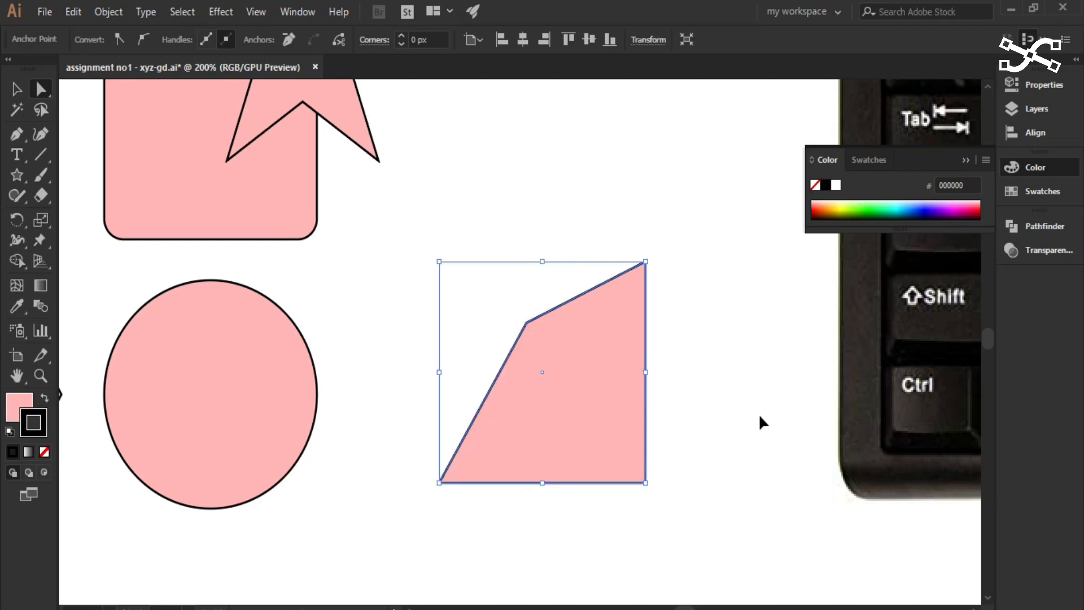
key("ctrl+z")
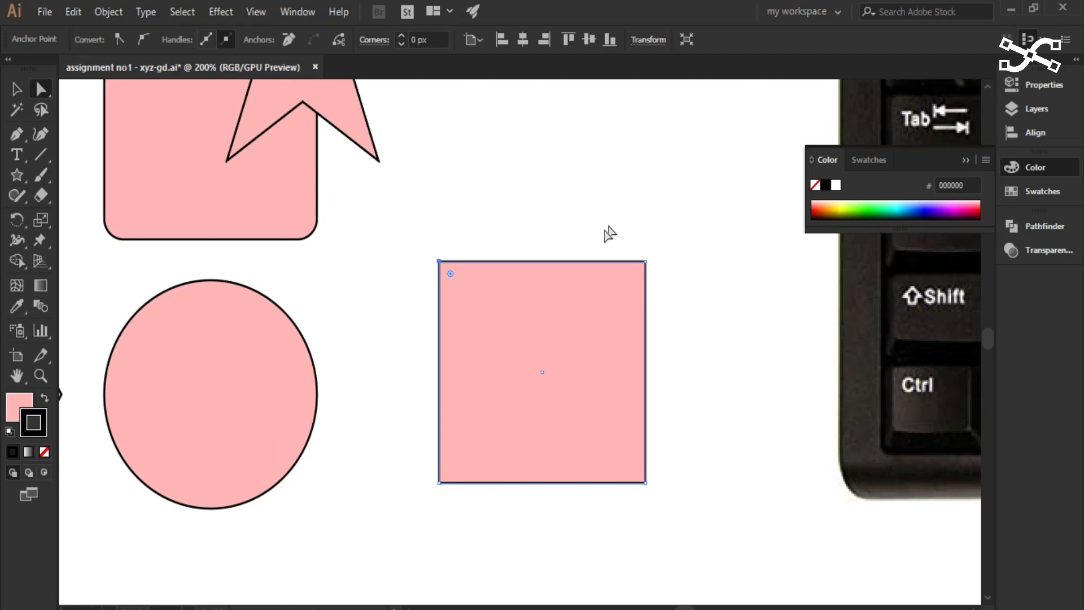
- Compare the square's bounding box and anchor points by switching between the Selection and Direct Selection tools, and deselect the square
left_click(21, 88)
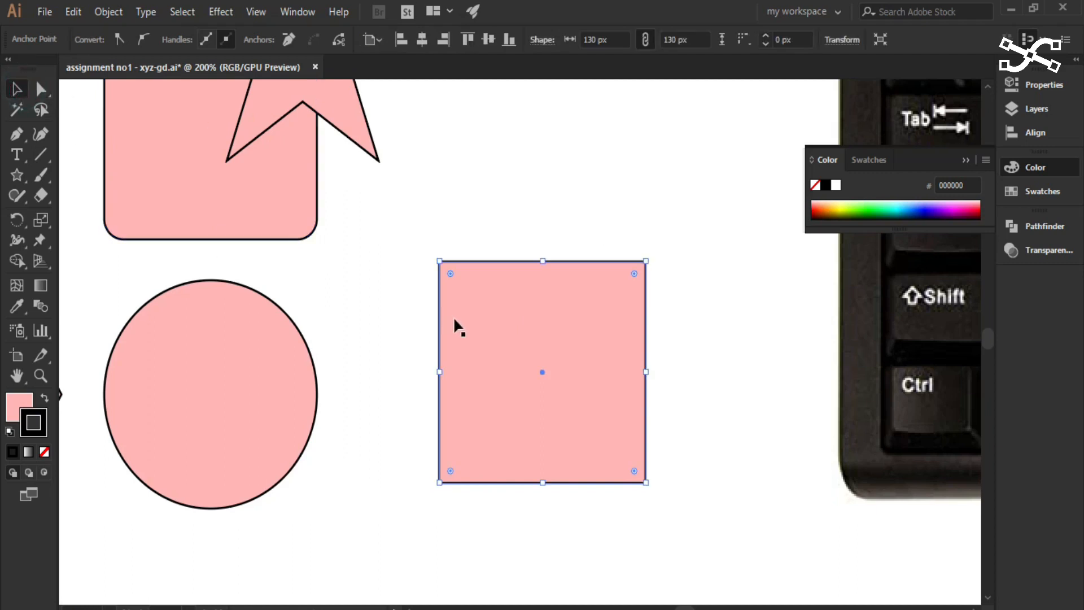
left_click(41, 90)
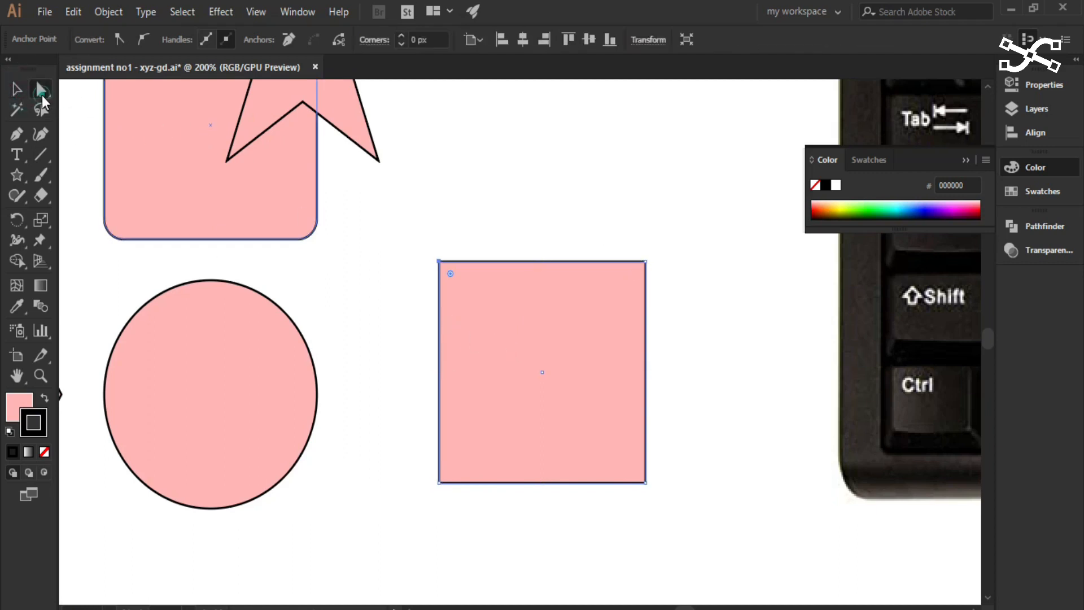
scroll(600, 484, "up", 1)
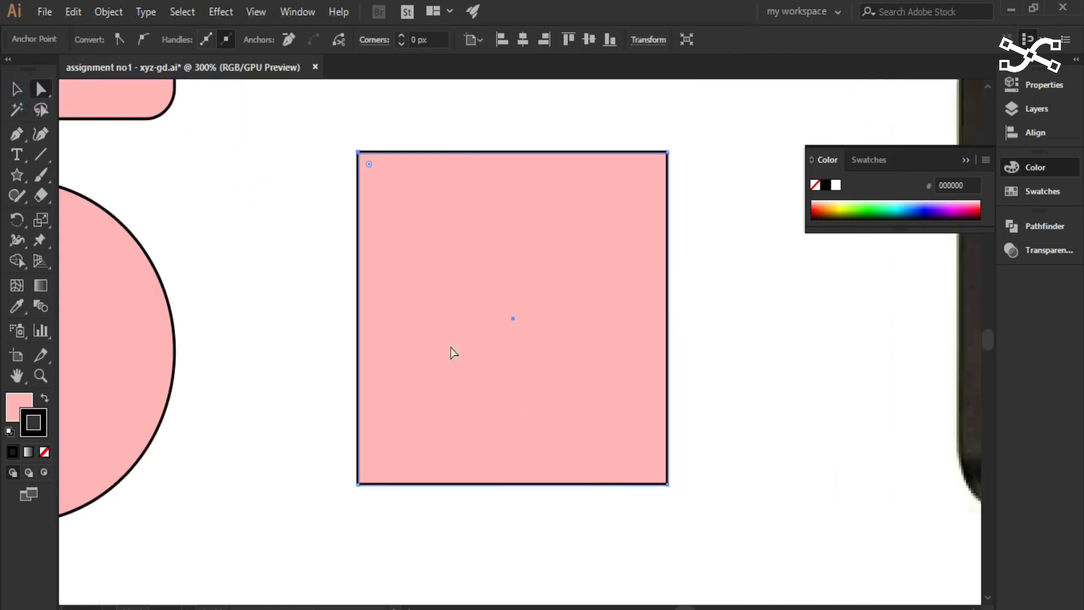
scroll(454, 352, "down", 1)
left_click(327, 232)
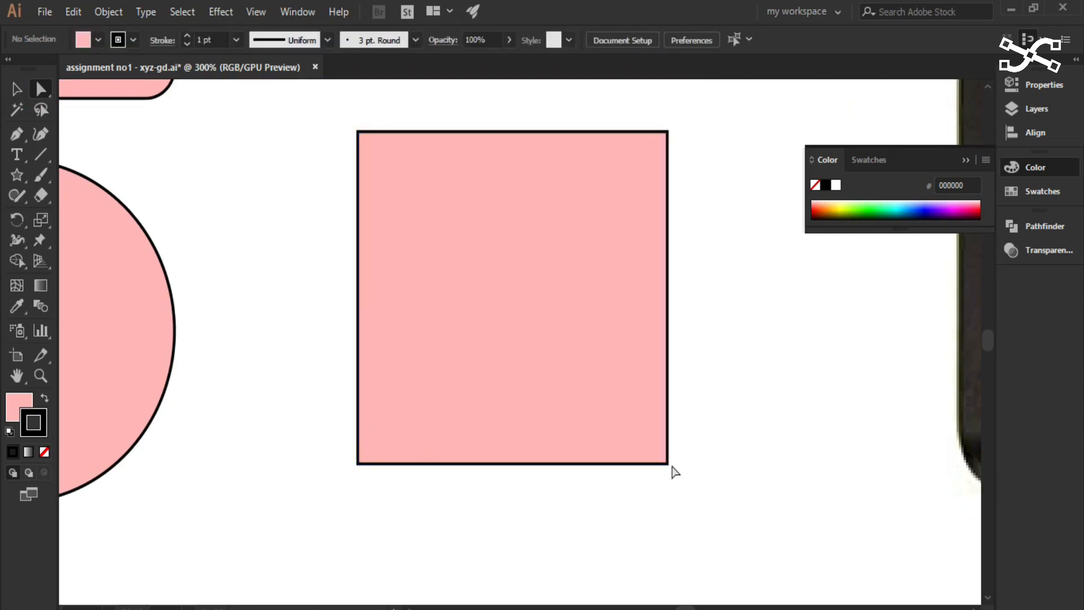
- Skew the square into a parallelogram by moving its two lower anchor points together away from the circle and upward, and undo the change
left_click(357, 465)
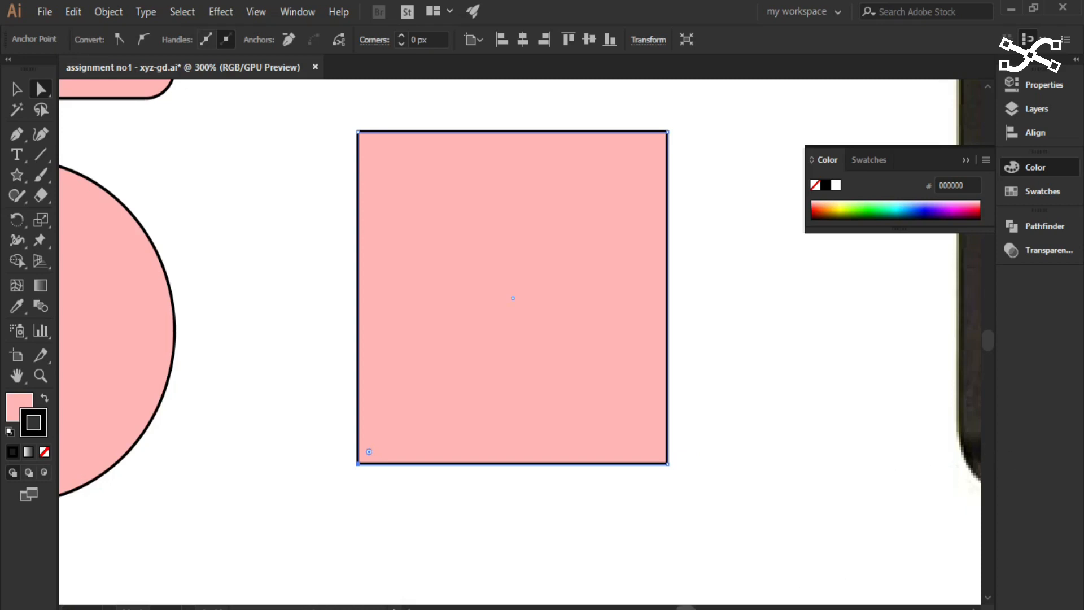
scroll(641, 235, "right", 5)
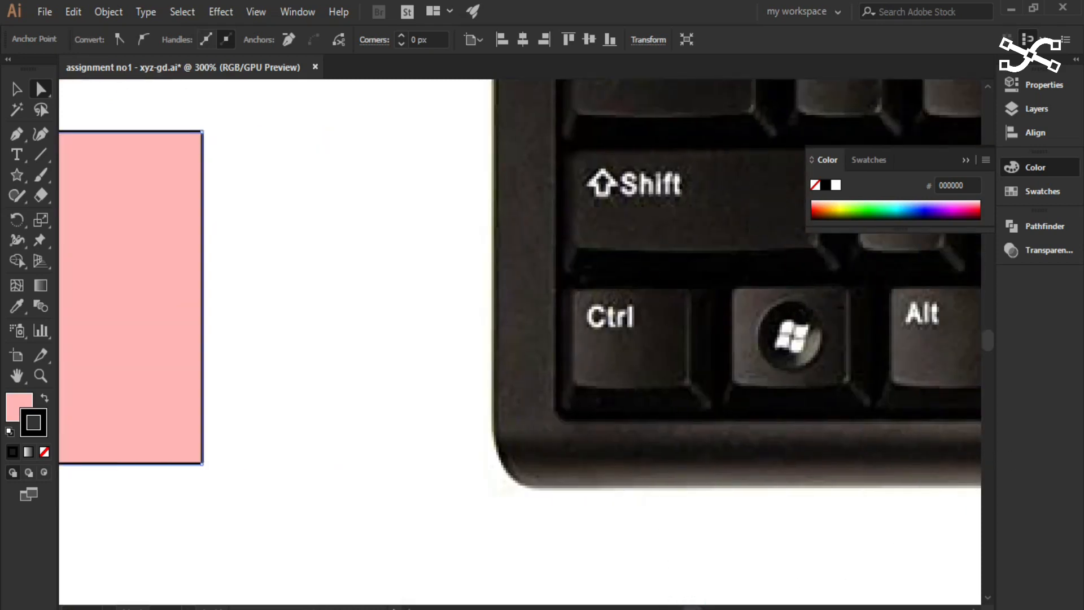
left_click_drag(691, 607, 687, 607)
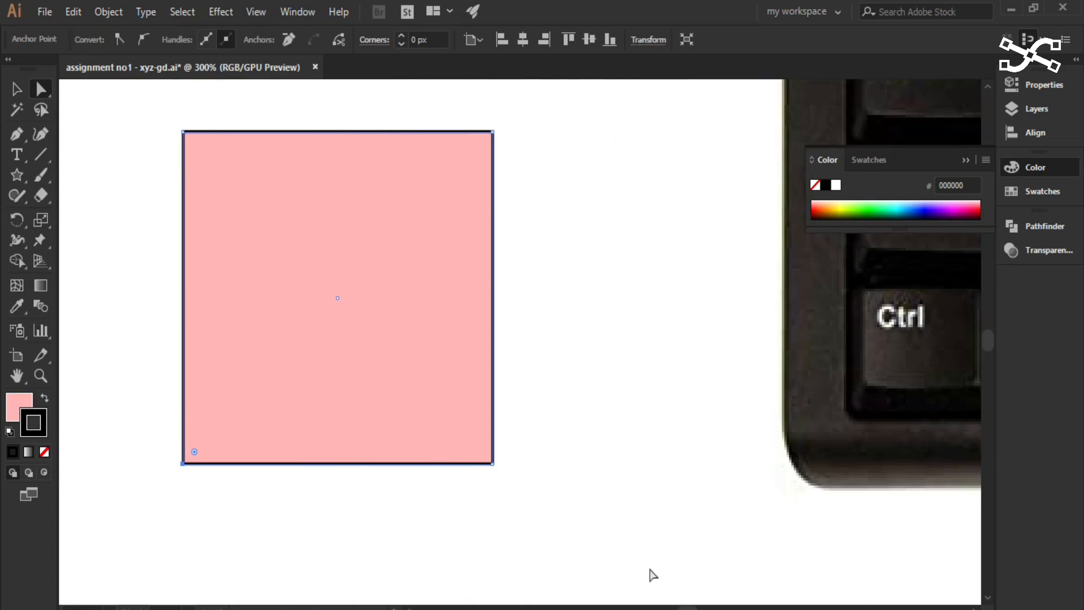
left_click(491, 464)
left_click_drag(492, 468, 694, 281)
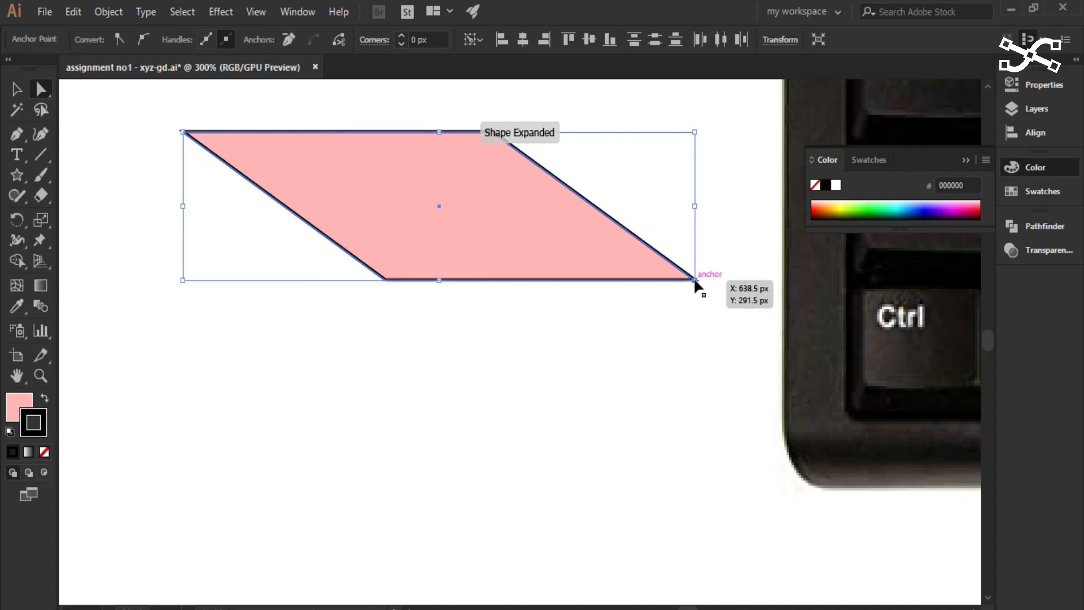
key("ctrl+z")
key("ctrl+z")
left_click_drag(299, 435, 399, 469)
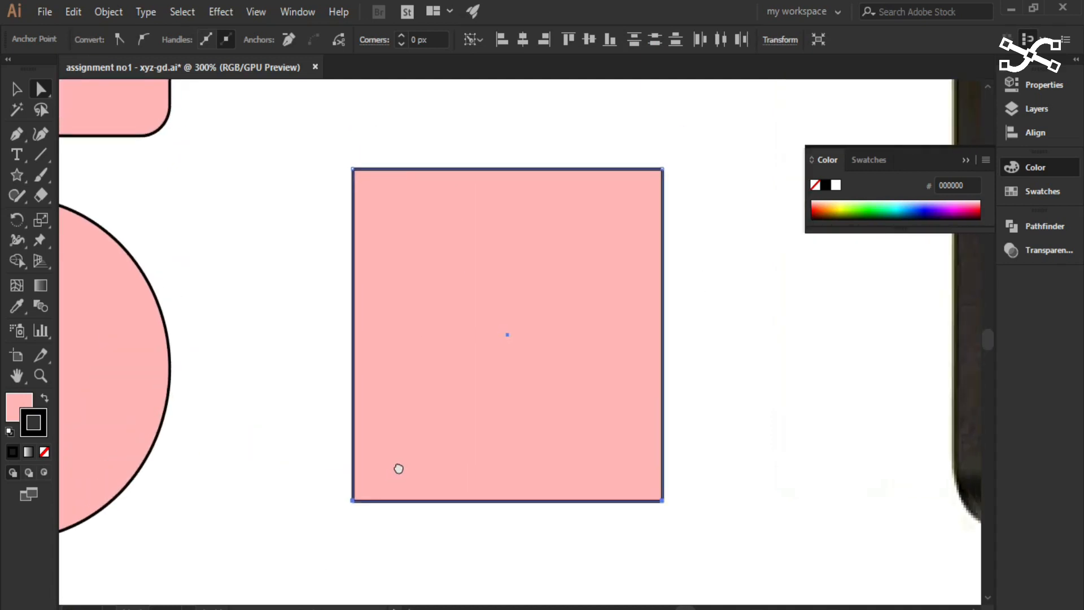
- Reshape the square into an inverted triangle by moving each lower anchor point horizontally to the midpoint of the bottom edge
left_click(328, 485)
left_click_drag(329, 483, 351, 499)
left_click(348, 501)
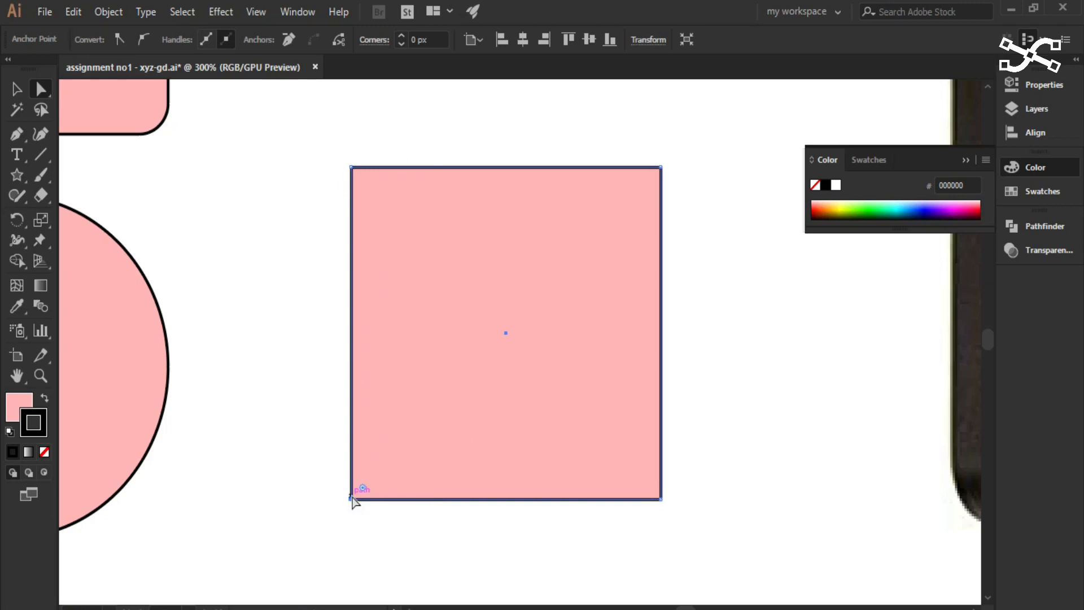
left_click_drag(352, 499, 505, 499)
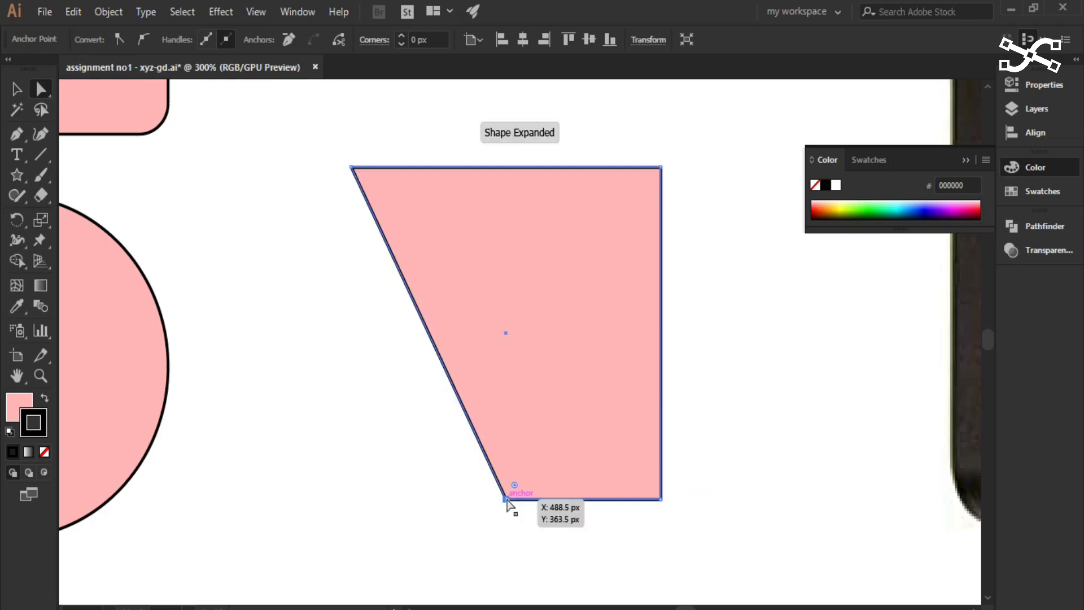
left_click(661, 500)
left_click_drag(660, 498, 506, 499)
left_click(508, 529)
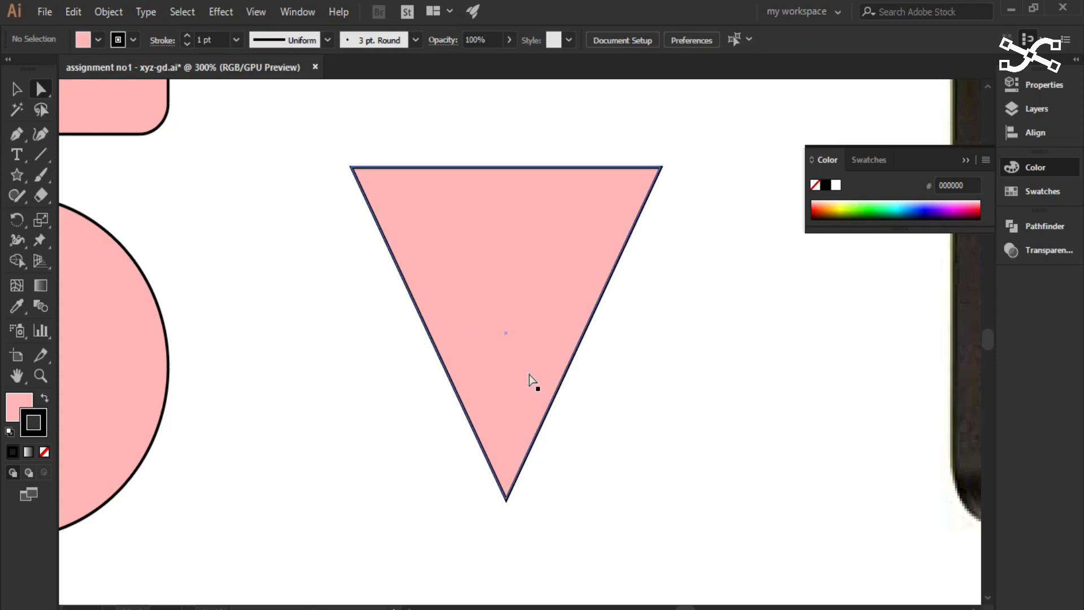
- Undo both anchor point moves that turned the square into a triangle
key("ctrl+z")
key("ctrl+z")
key("ctrl+z")
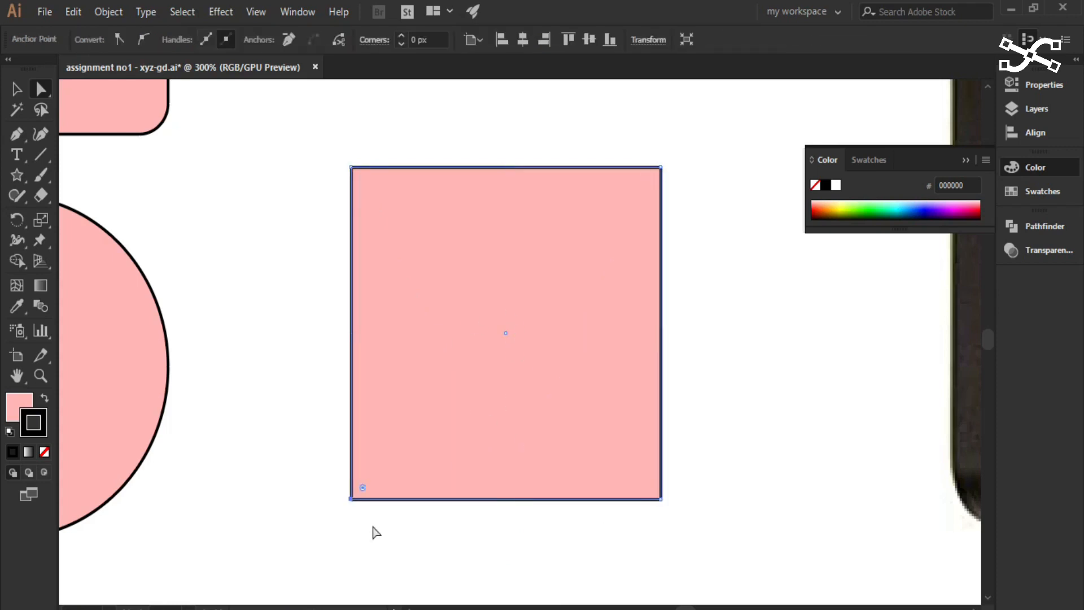
- Select the square's lower-left anchor point and examine the arrow and Shift keys on the keyboard picture
left_click(297, 539)
left_click(350, 499)
scroll(543, 598, "down", 1)
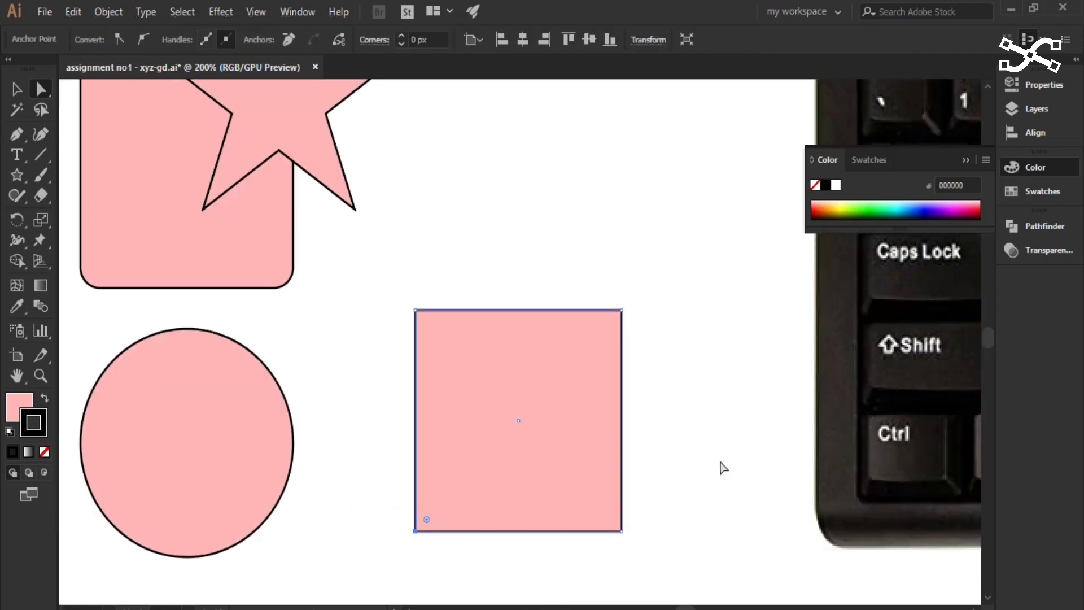
scroll(734, 464, "down", 1)
scroll(617, 489, "down", 1)
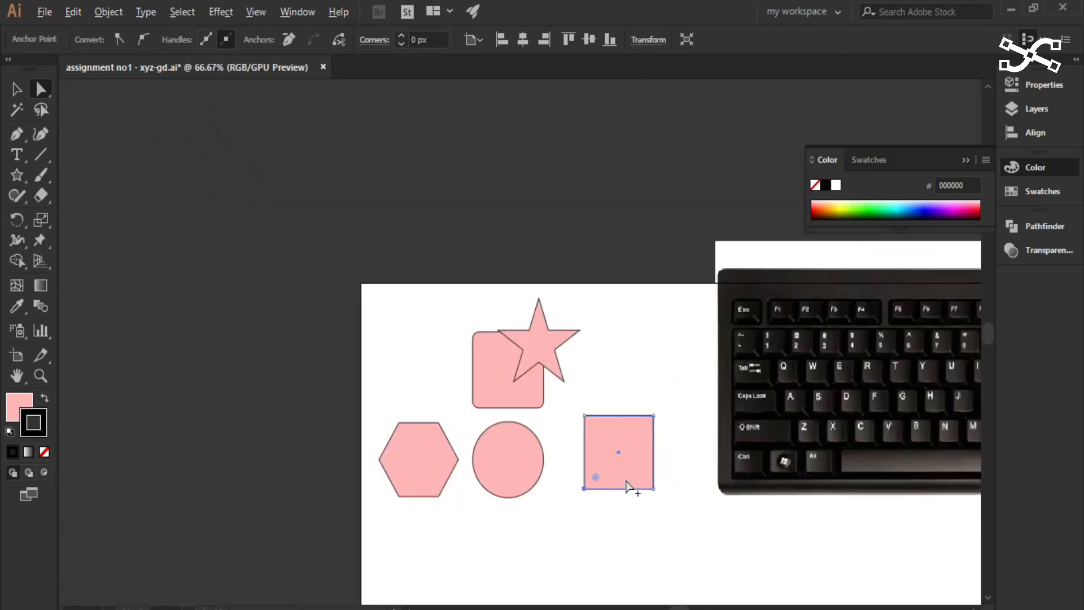
left_click_drag(914, 427, 416, 392)
scroll(703, 405, "up", 2)
scroll(705, 405, "up", 1)
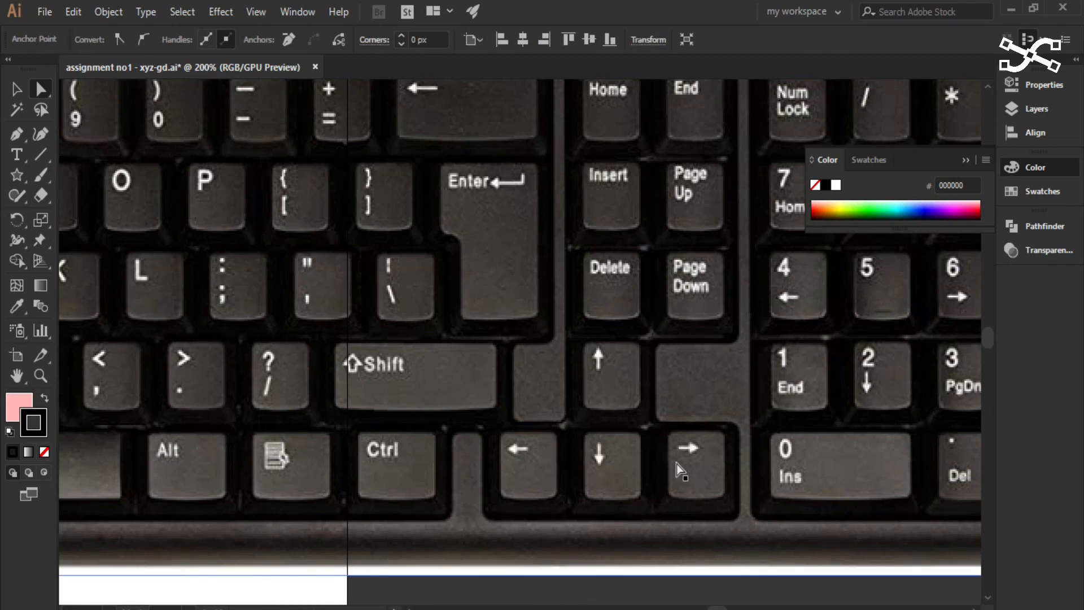
scroll(255, 438, "down", 3)
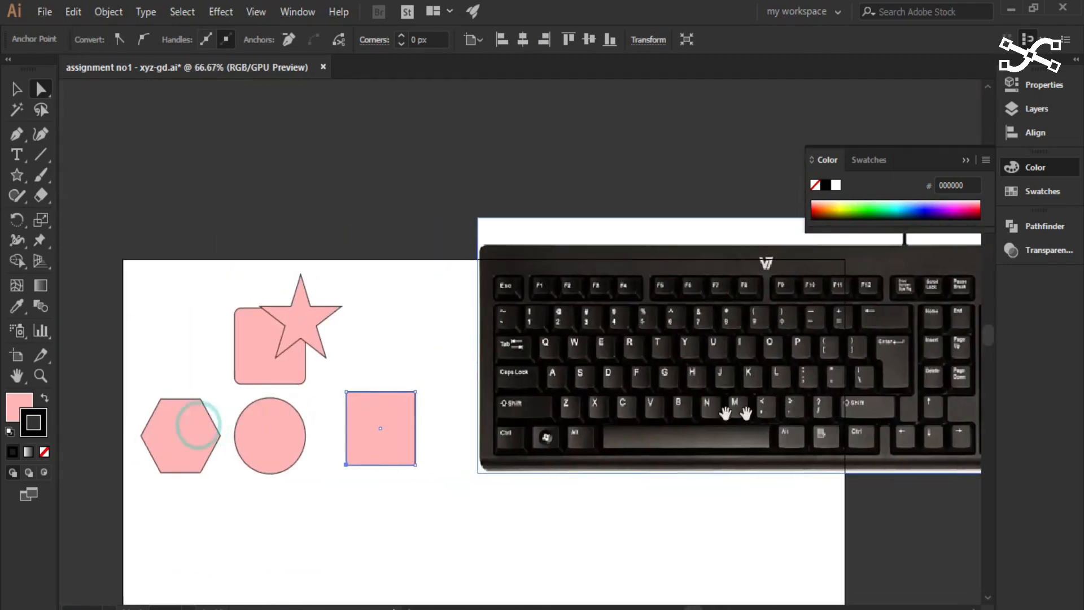
scroll(340, 491, "up", 3)
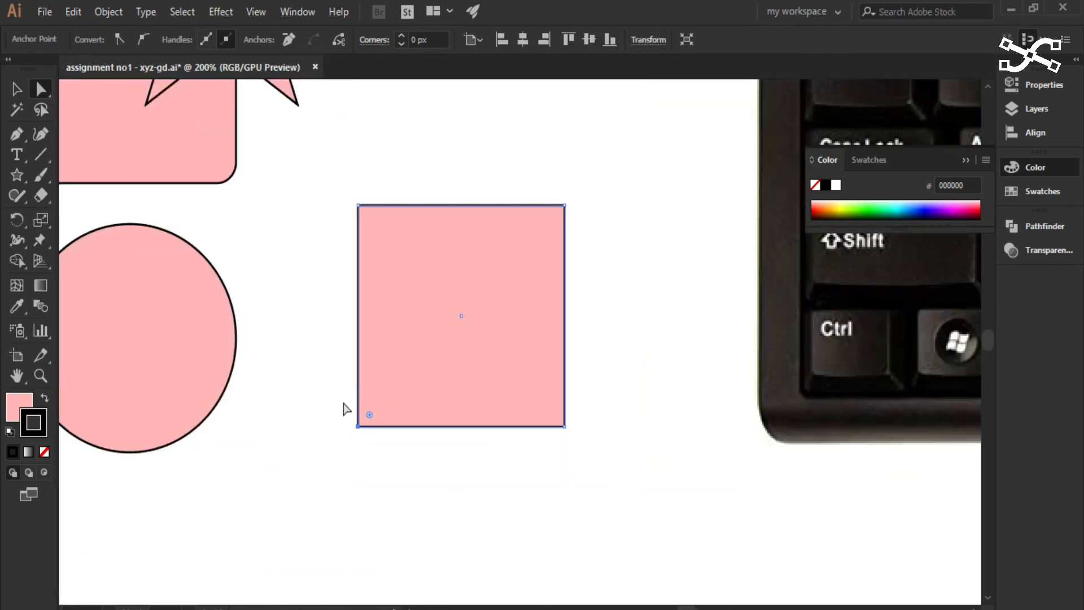
scroll(356, 440, "up", 3)
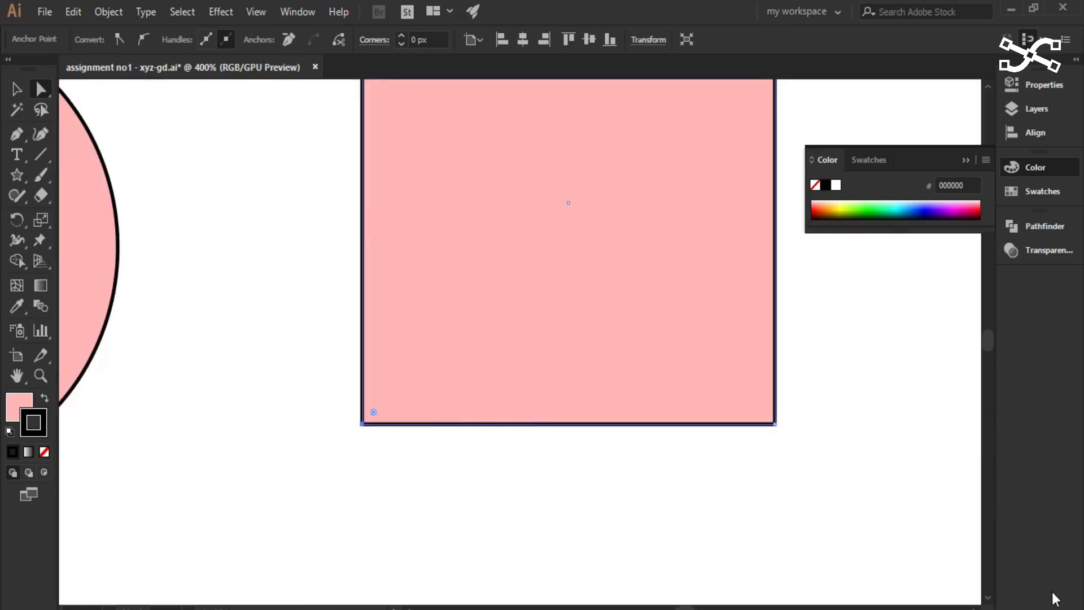
scroll(731, 595, "down", 3)
left_click_drag(830, 449, 486, 339)
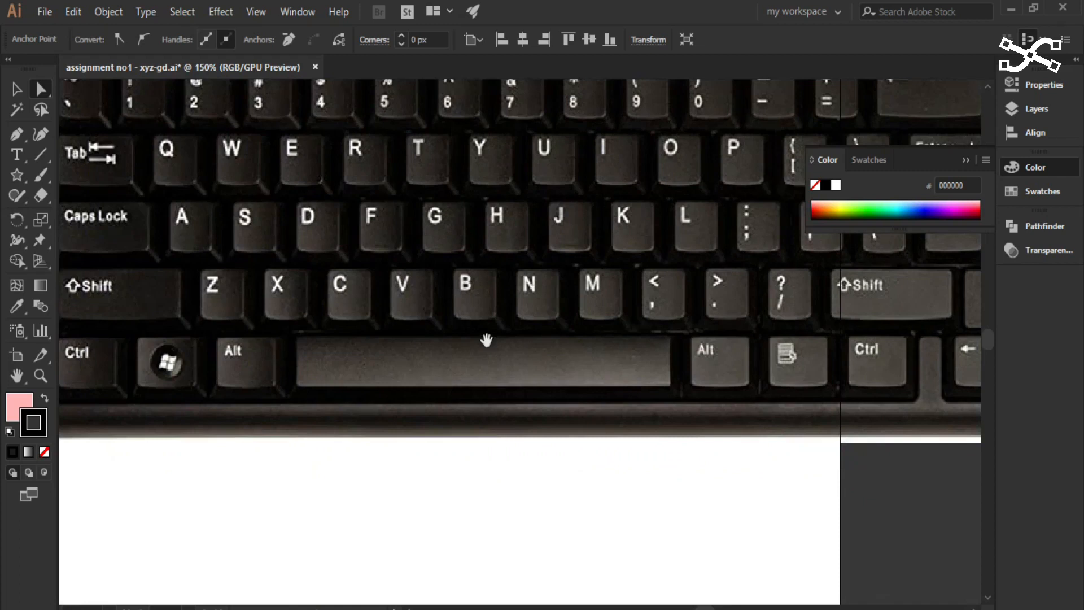
left_click_drag(852, 342, 523, 341)
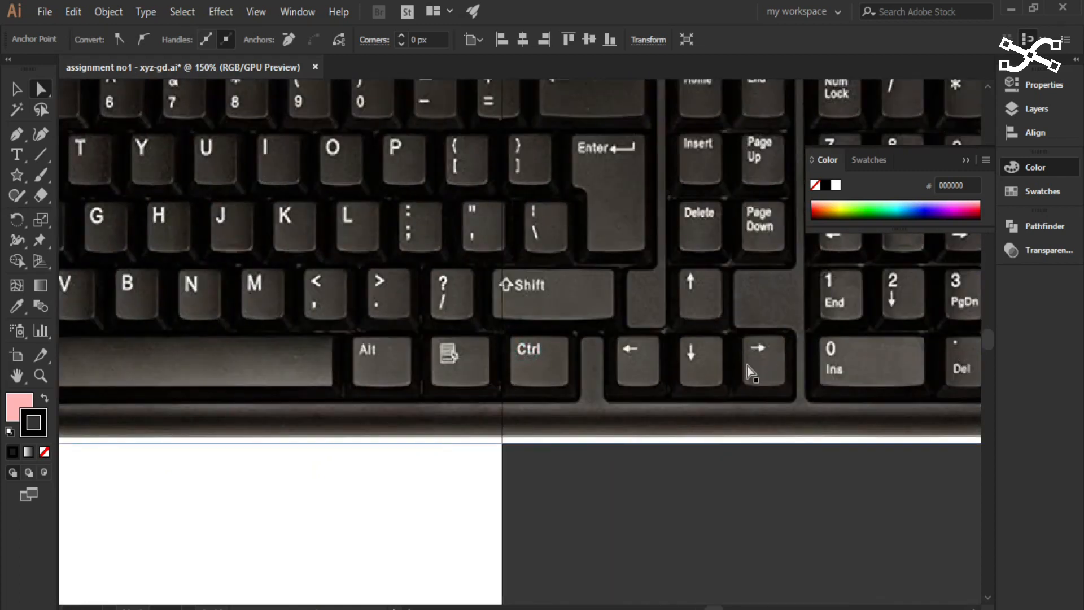
scroll(573, 402, "down", 1)
left_click_drag(297, 410, 636, 408)
left_click_drag(353, 409, 530, 414)
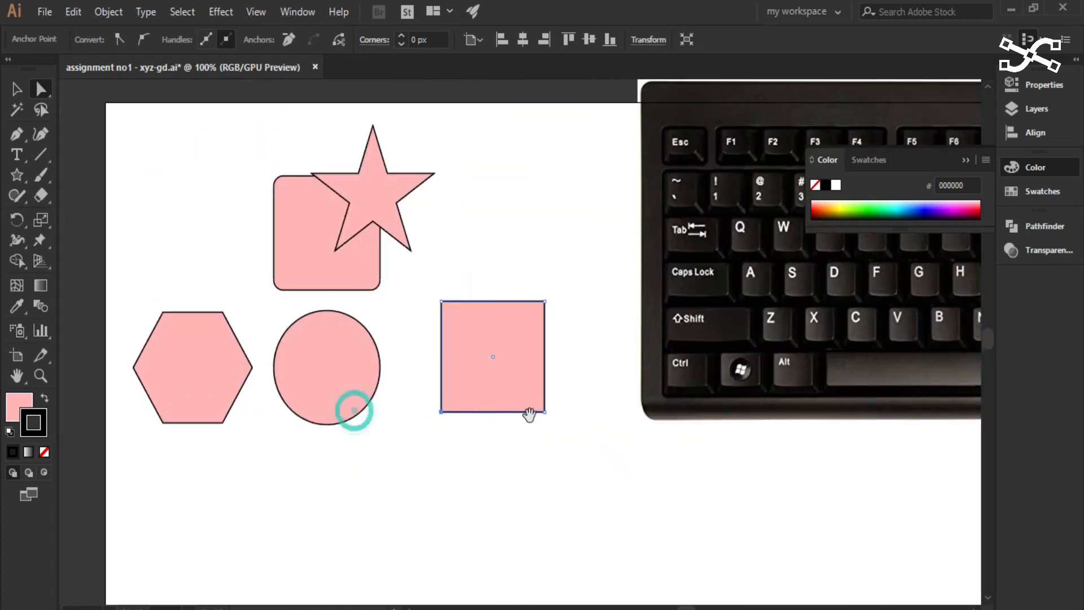
scroll(439, 438, "up", 2)
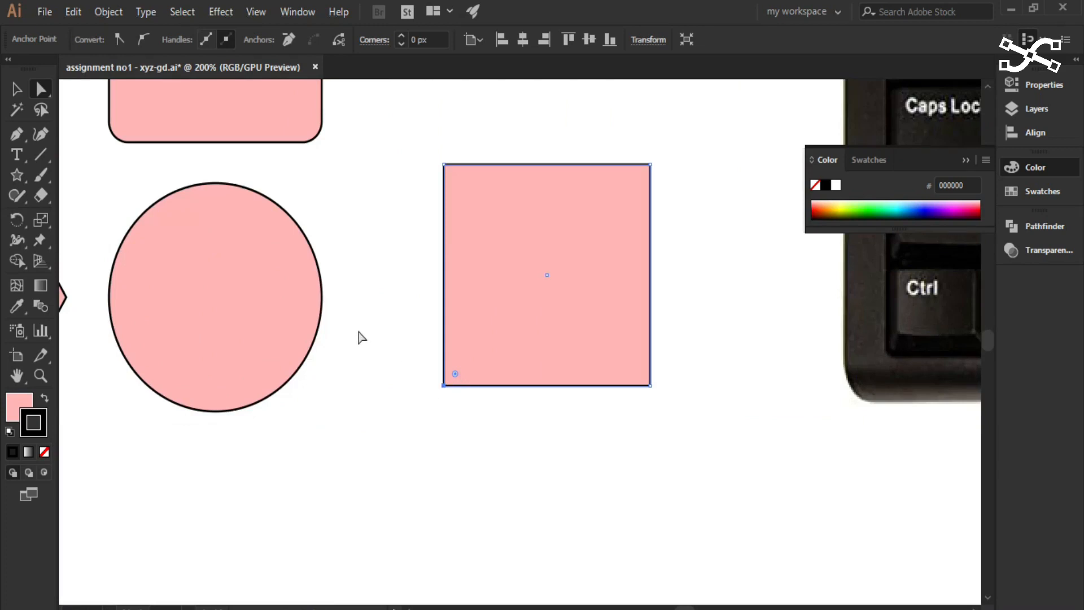
- Nudge the square's lower-left anchor point horizontally inward in small arrow-key increments
key("Right")
key("Right")
key("Right")
key("Right")
key("Right")
key("Right")
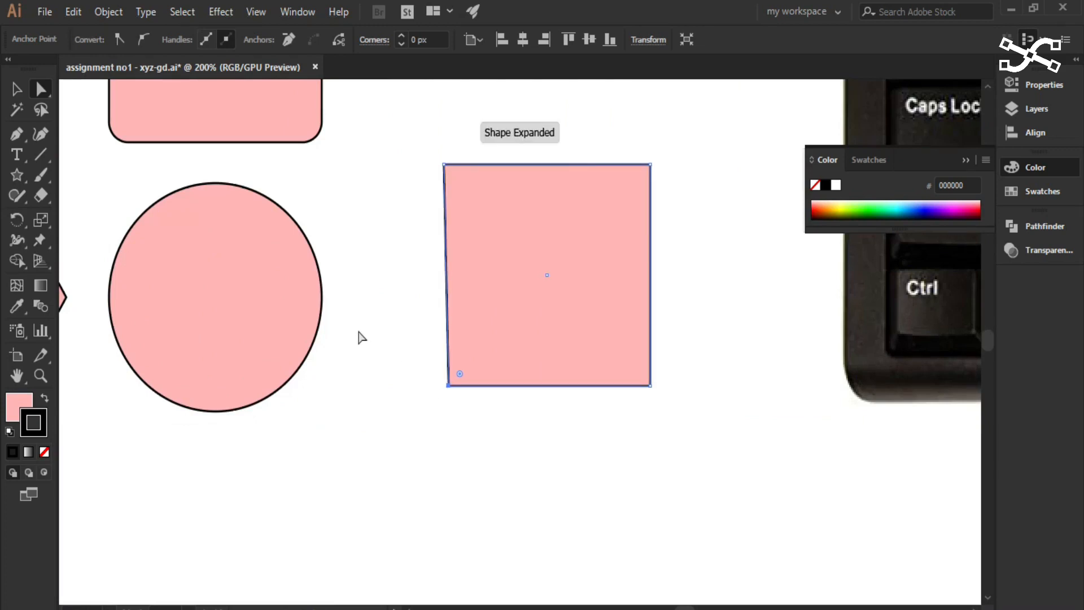
key("Right")
key("Right")
key("Right")
key("Right")
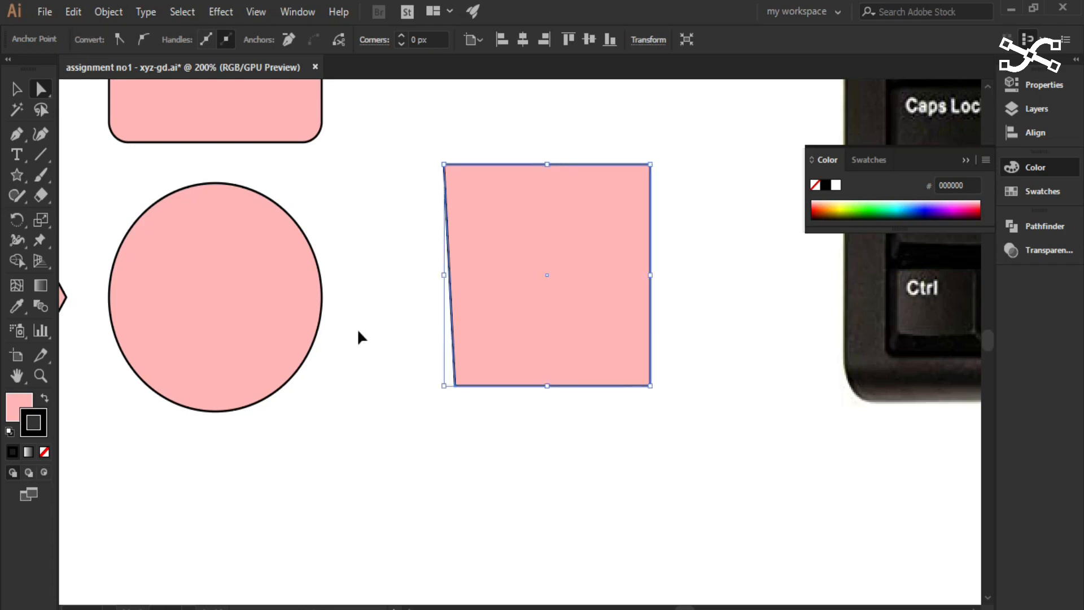
- Undo all the small nudges of the square's lower-left anchor point
key("ctrl+z")
key("ctrl+z")
key("ctrl+z")
key("ctrl+z")
key("ctrl+z")
key("ctrl+z")
key("ctrl+z")
key("ctrl+z")
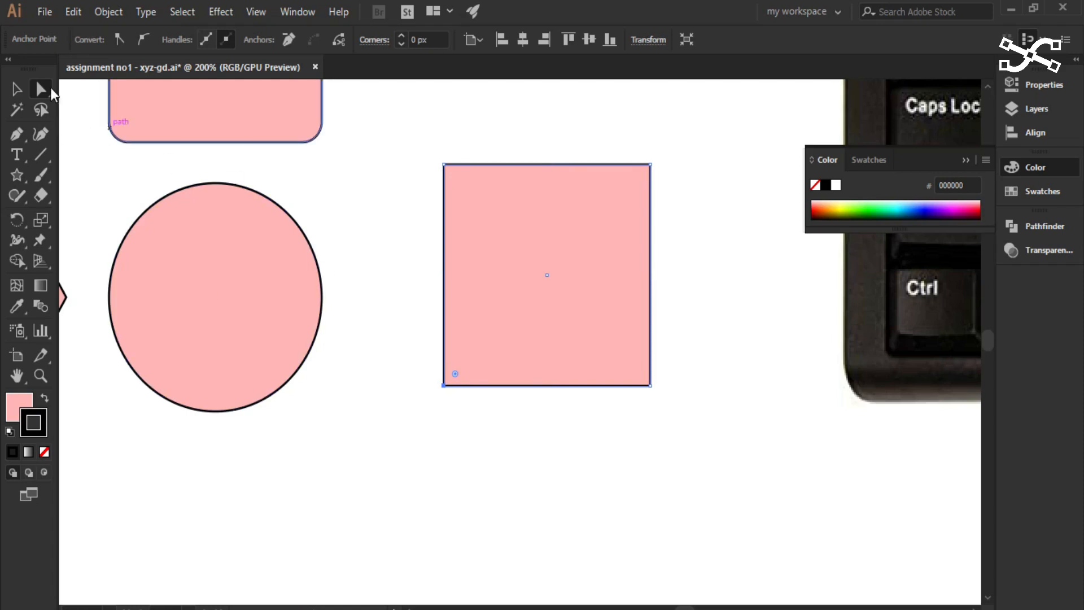
- Reselect only the square's lower-left anchor point and nudge it horizontally inward in three large increments
left_click(423, 387)
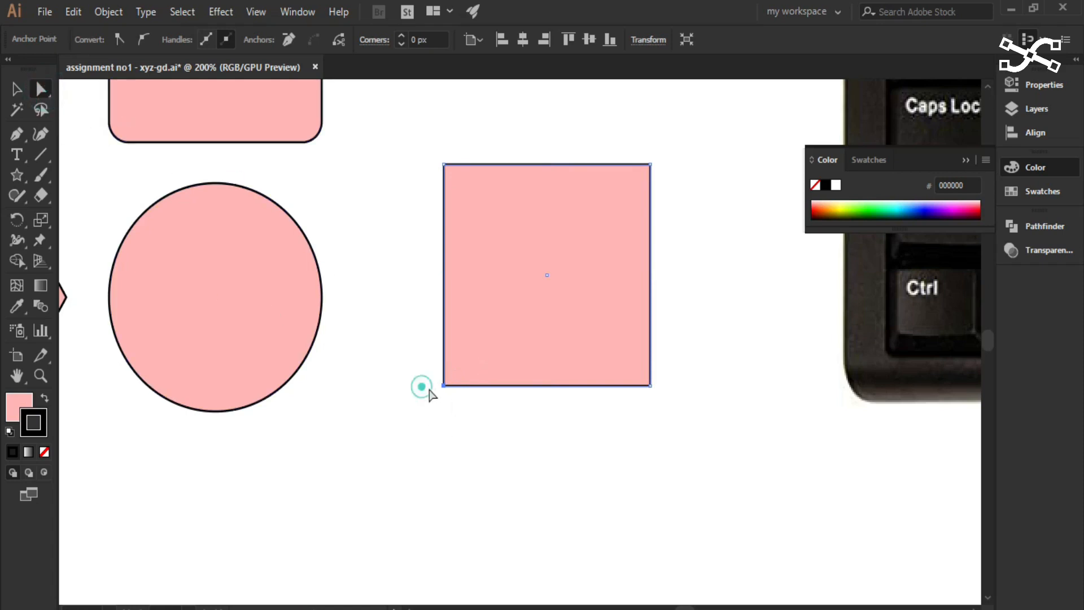
left_click(443, 385)
left_click_drag(875, 515, 729, 584)
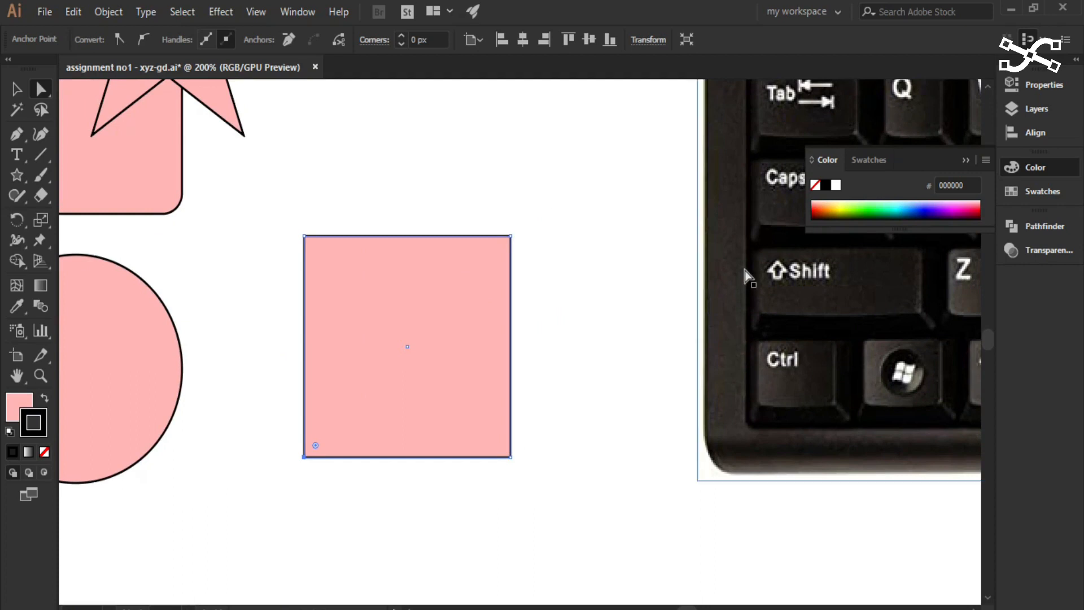
key("shift+Right")
key("shift+Right")
key("shift+Right")
key("shift+Right")
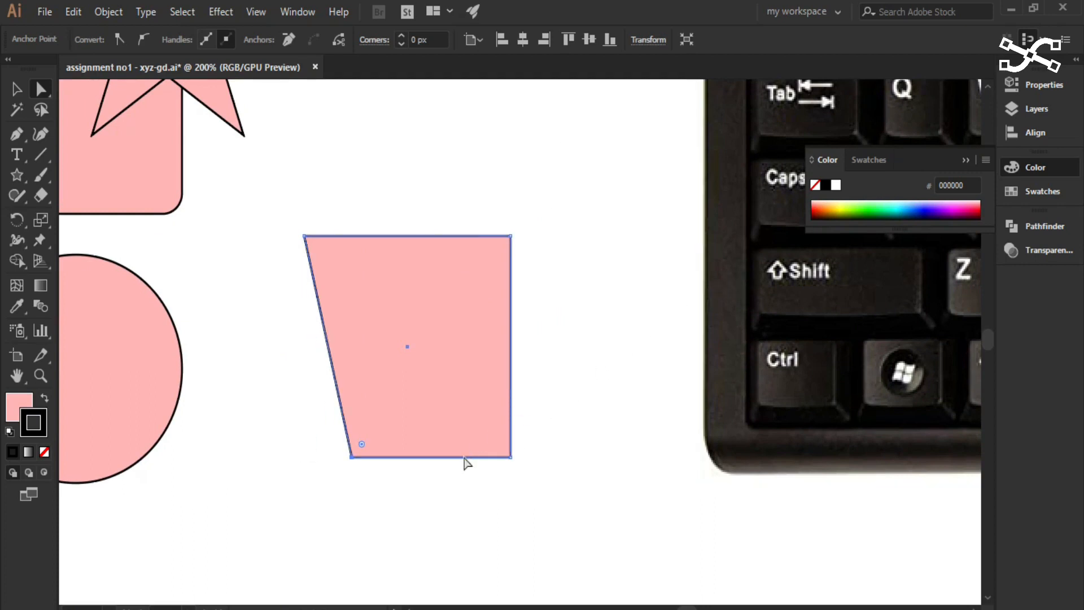
- Nudge the shape's lower-right anchor point inward in three large increments, matching the opposite side to form a symmetrical trapezoid
left_click(510, 457)
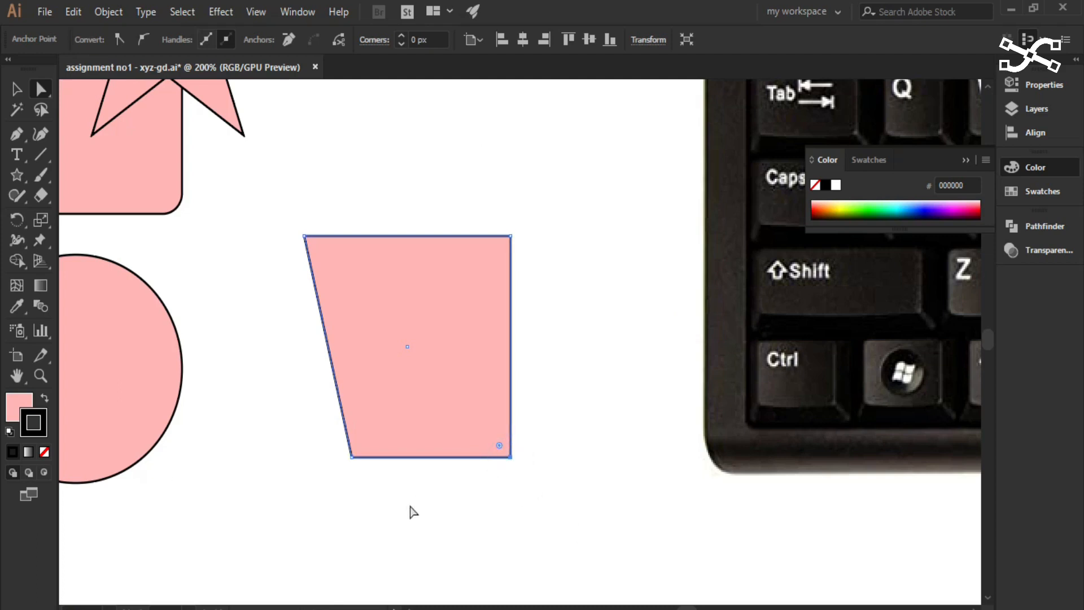
scroll(848, 374, "down", 5)
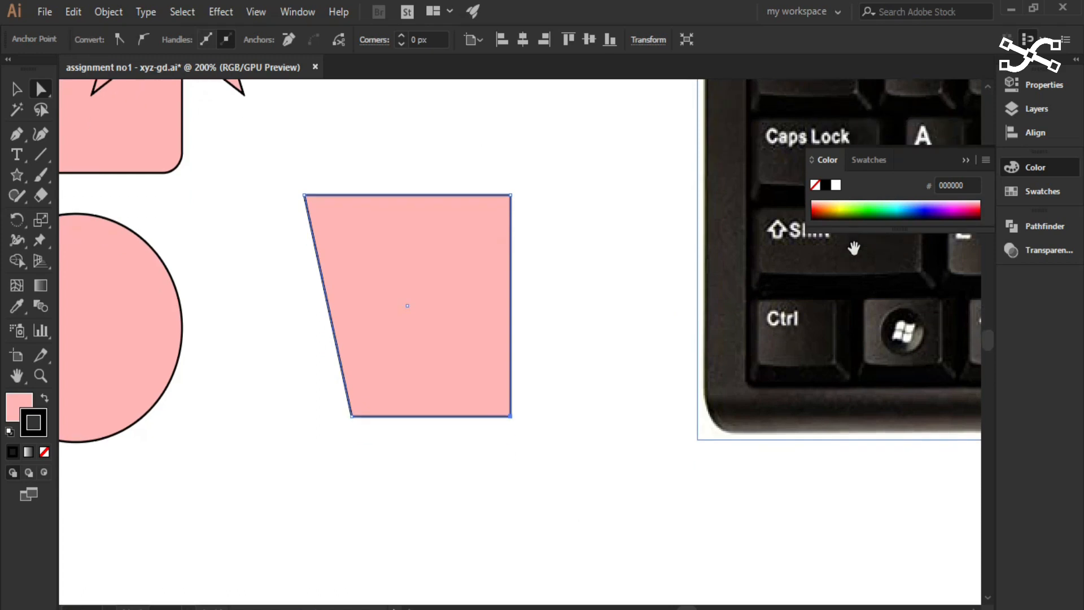
key("super")
key("super")
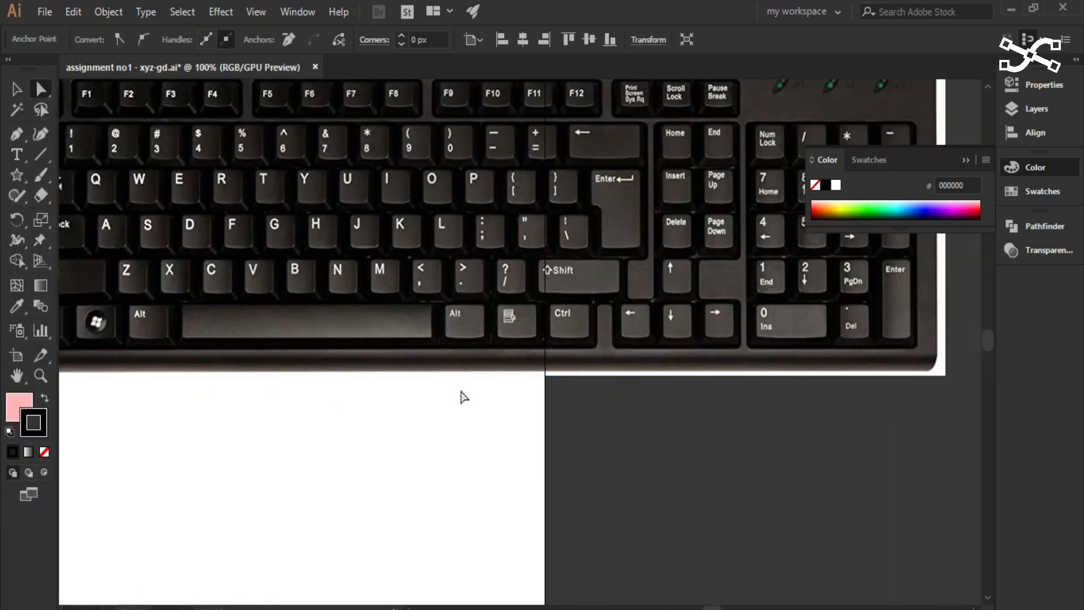
scroll(458, 399, "down", 2)
scroll(458, 399, "down", 2)
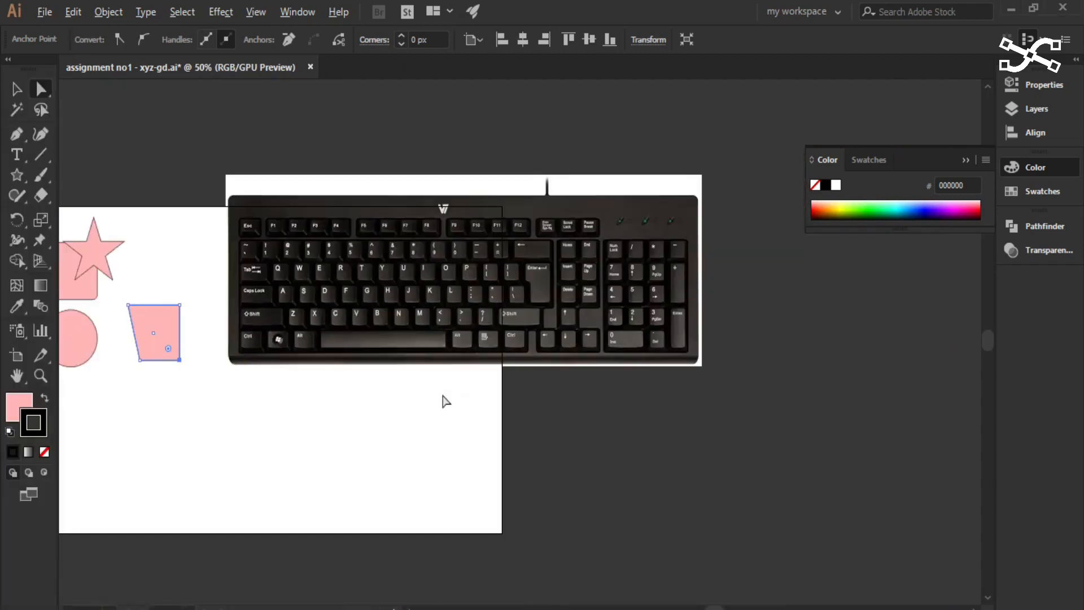
left_click_drag(335, 373, 538, 404)
scroll(398, 399, "up", 4)
left_click_drag(401, 415, 554, 446)
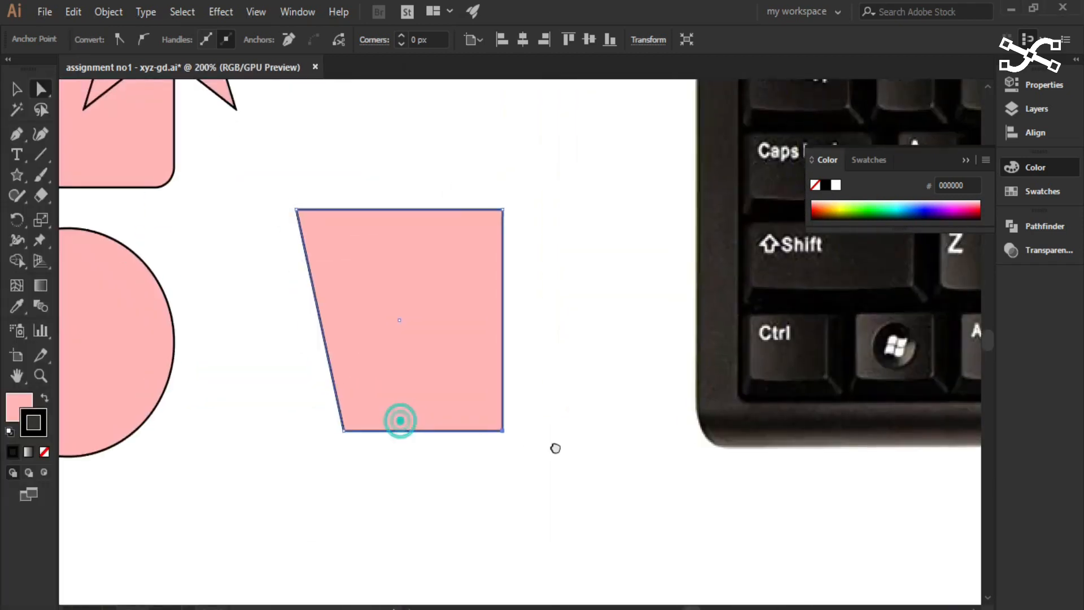
scroll(481, 443, "up", 3)
left_click(548, 424)
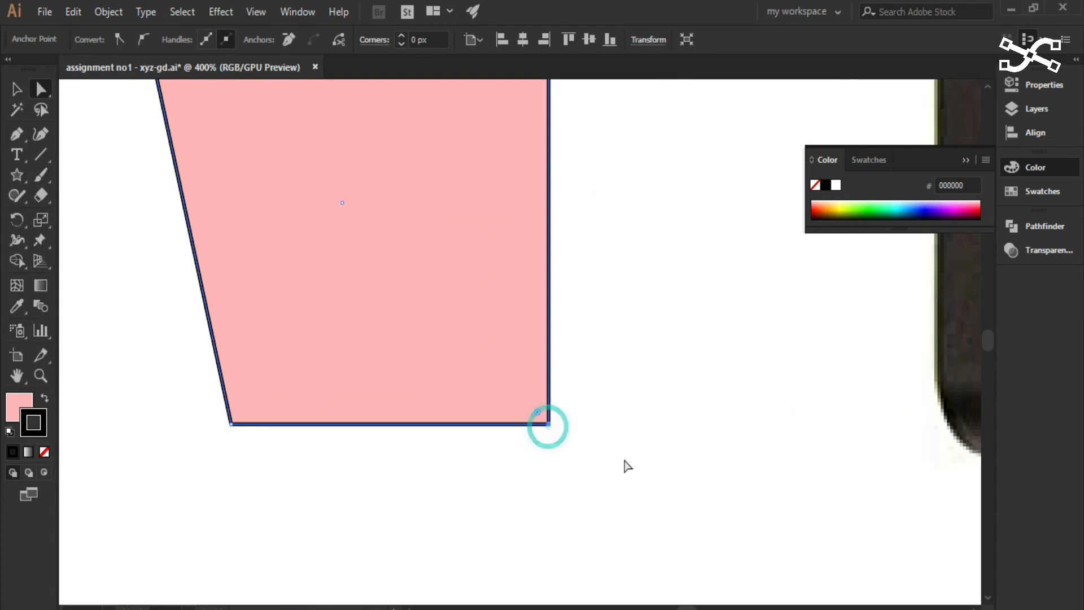
key("Left")
key("Left")
key("Left")
key("Left")
key("Left")
key("Left")
key("Left")
key("Left")
key("Left")
key("Left")
key("Left")
key("Left")
key("Left")
key("Left")
key("Left")
key("Left")
key("Left")
key("Left")
key("Left")
key("Left")
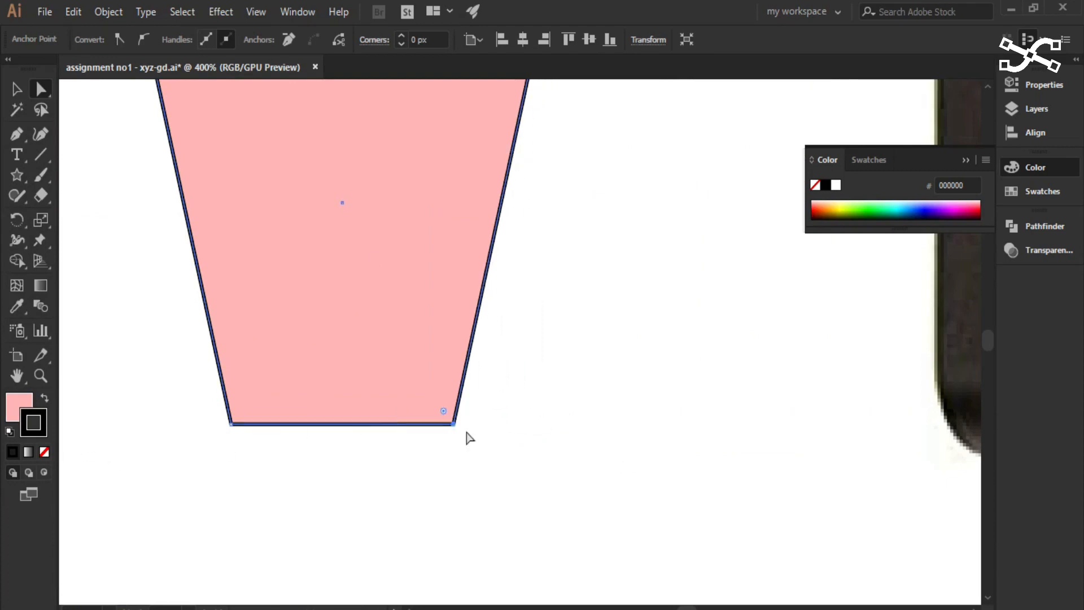
- Move the whole trapezoid straight up beside the star with the Direct Selection tool, and deselect it
scroll(341, 479, "down", 3)
left_click_drag(510, 391, 617, 504)
left_click_drag(491, 447, 484, 195)
left_click(610, 347)
scroll(546, 388, "down", 3)
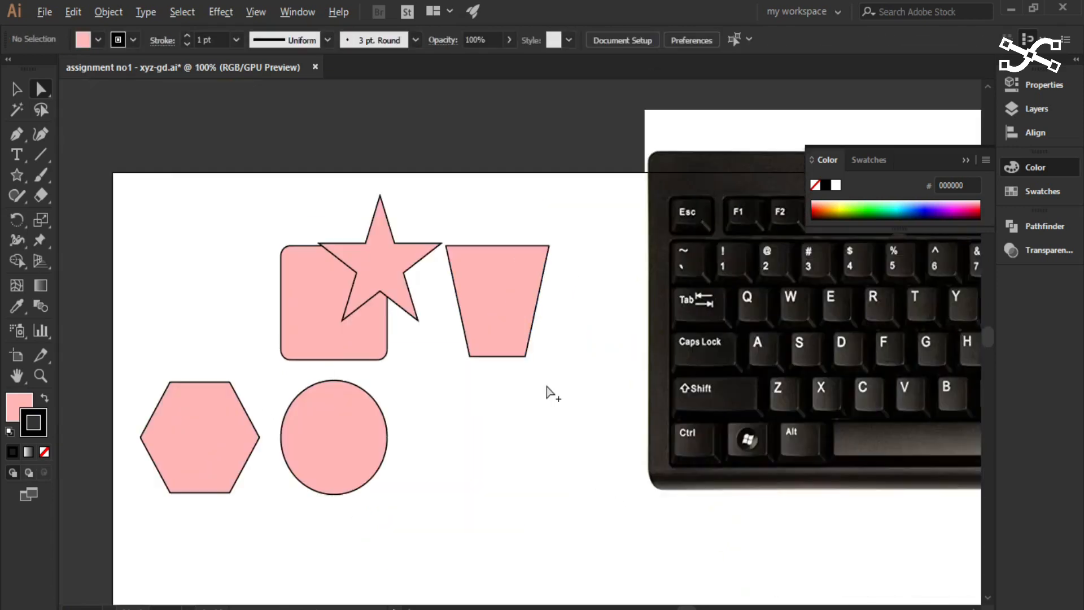
- Move the whole trapezoid down with the Selection tool, undo the last move, and return to the Direct Selection tool
left_click(16, 90)
left_click_drag(454, 302, 516, 467)
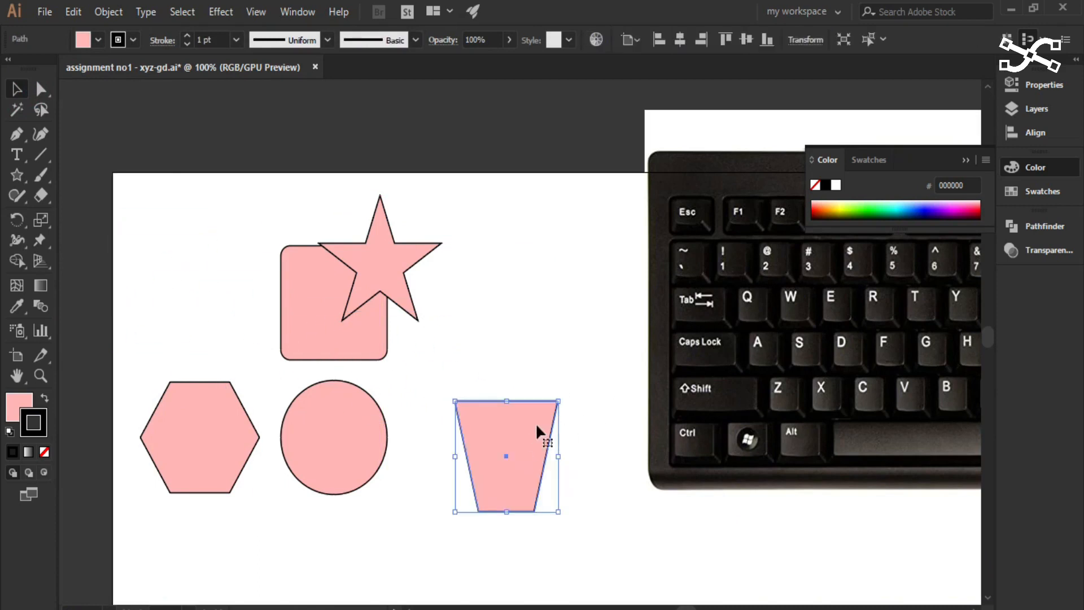
key("ctrl+z")
left_click(41, 89)
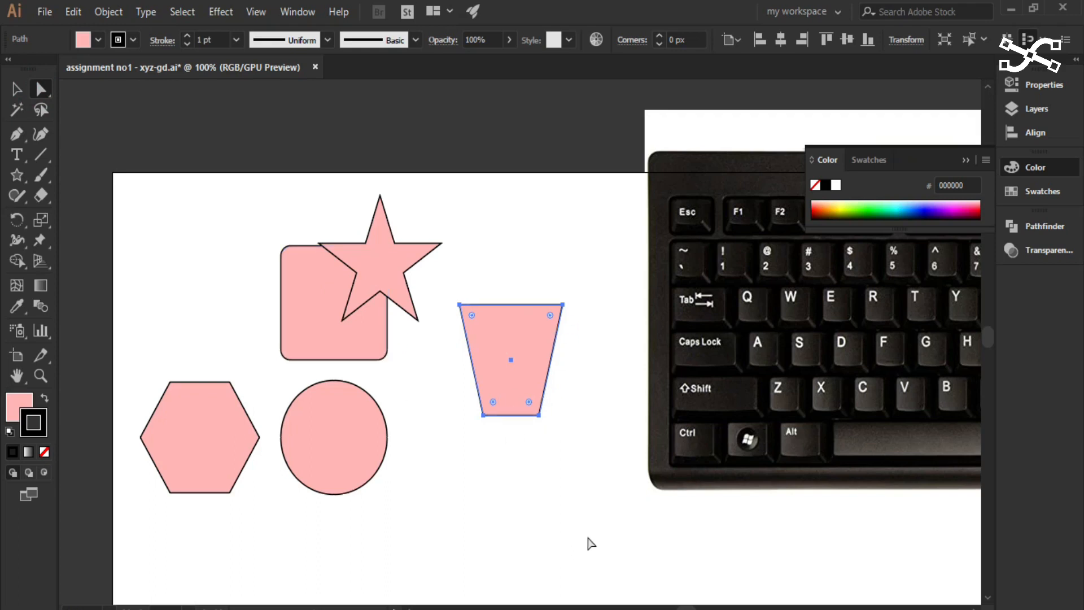
- Round all four corners of the trapezoid together until its lower edge is fully curved, and deselect it
scroll(485, 355, "up", 3)
left_click_drag(628, 318, 531, 271)
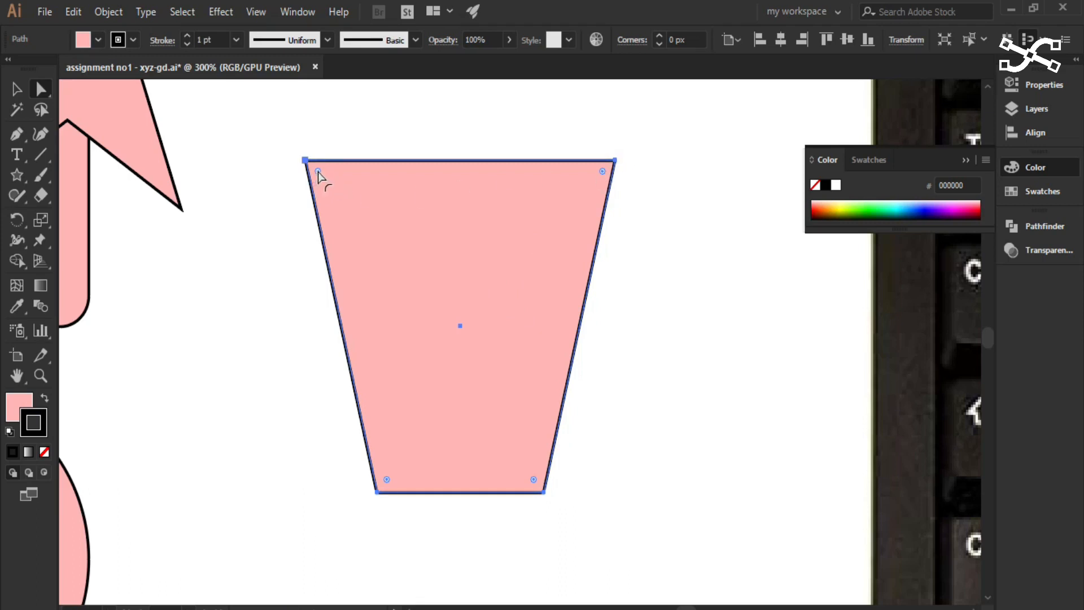
left_click_drag(317, 173, 440, 357)
left_click(676, 493)
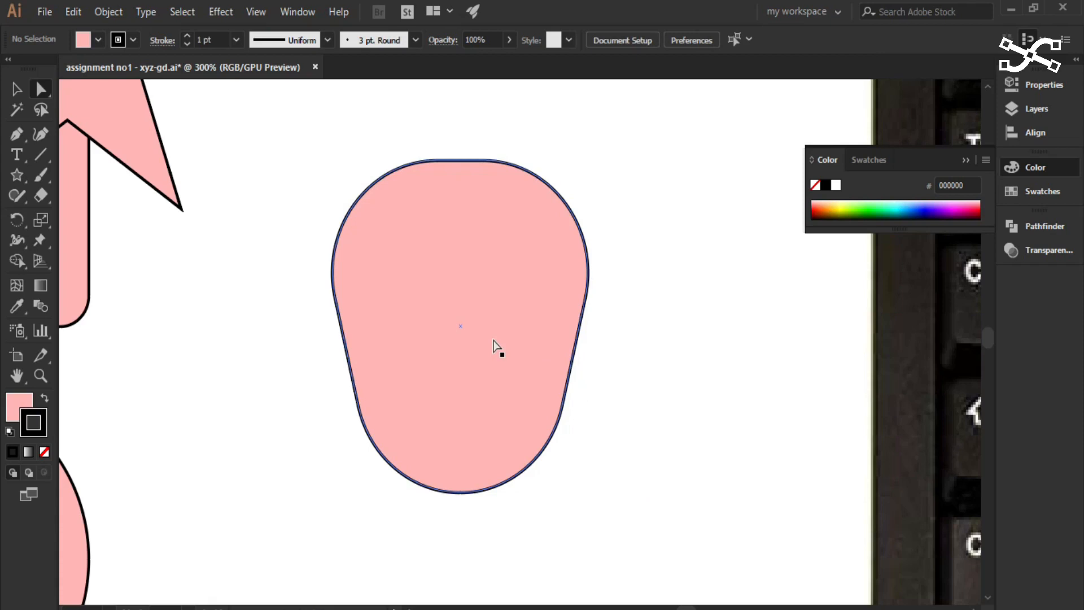
- Undo the corner rounding on the trapezoid and deselect the shape
key("ctrl+z")
key("ctrl+z")
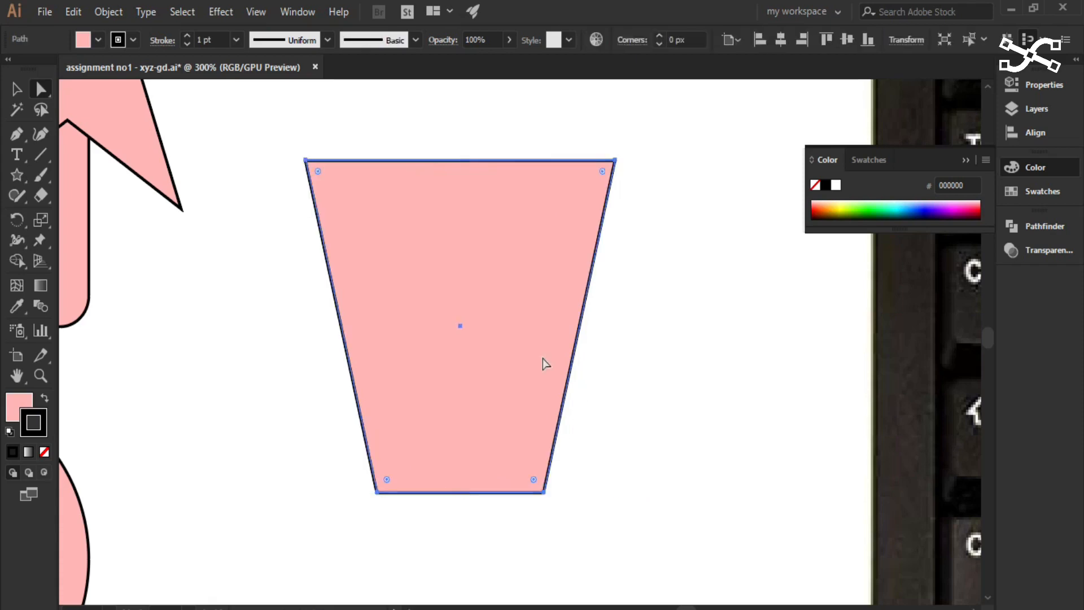
left_click(197, 337)
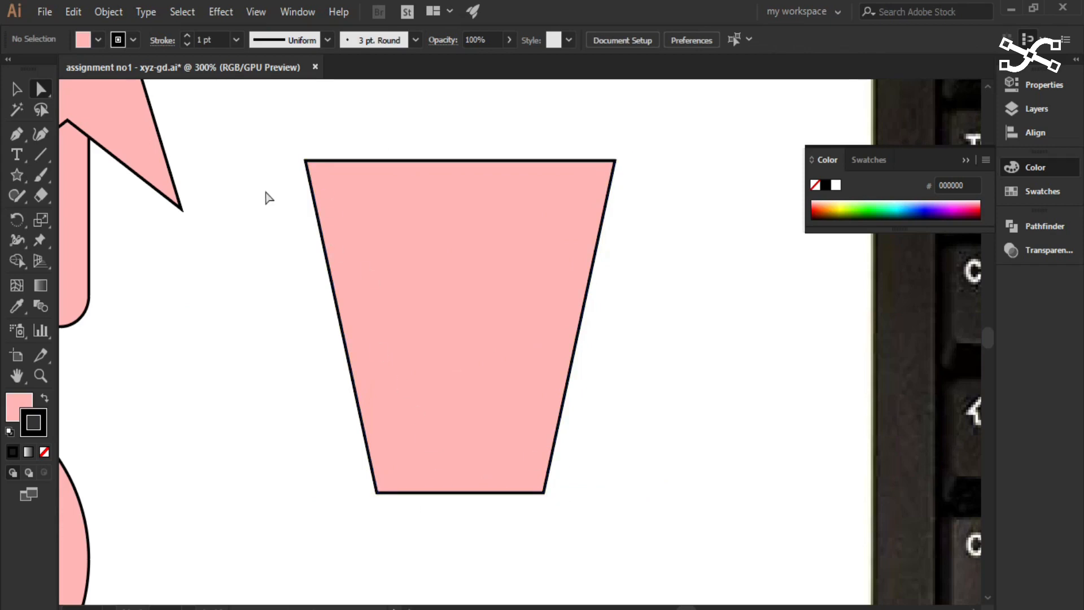
- Select the trapezoid's two upper anchor points together, leaving the two lower ones unselected
left_click(306, 161)
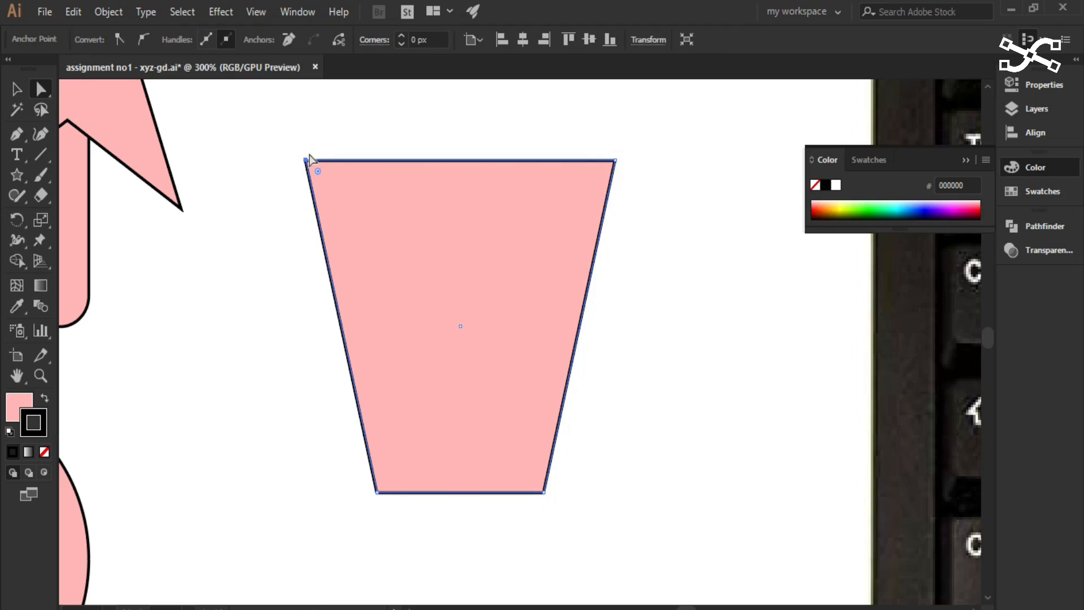
left_click(615, 160)
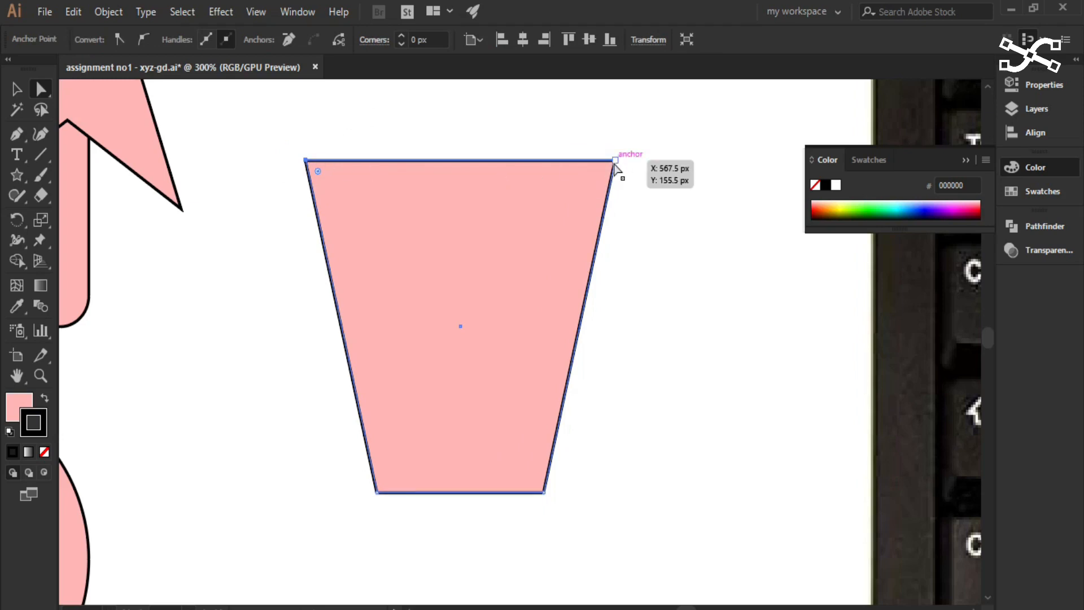
left_click(615, 161, "shift")
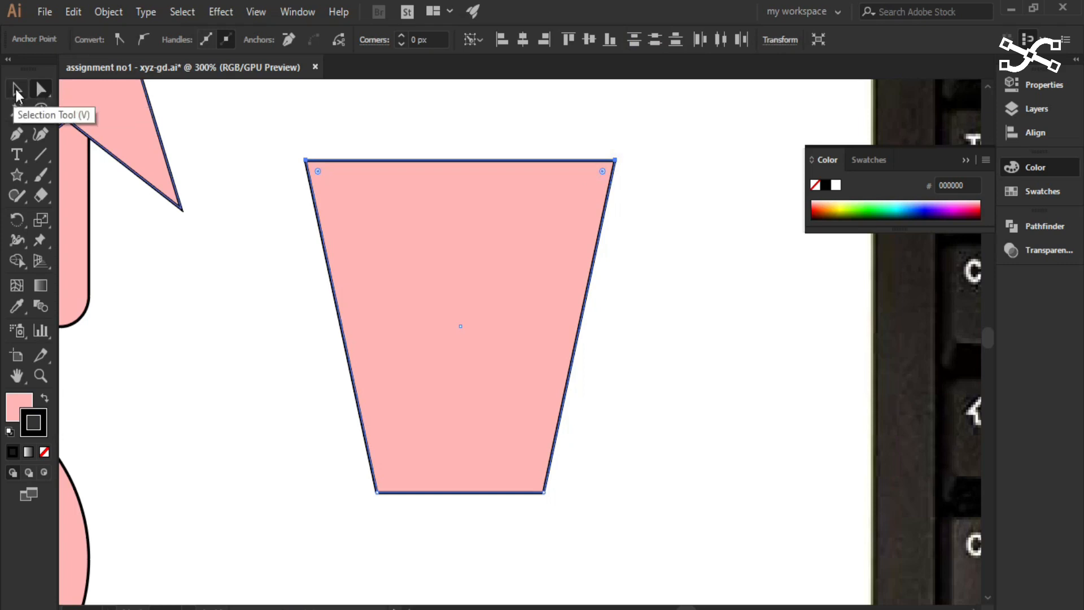
left_click(306, 161)
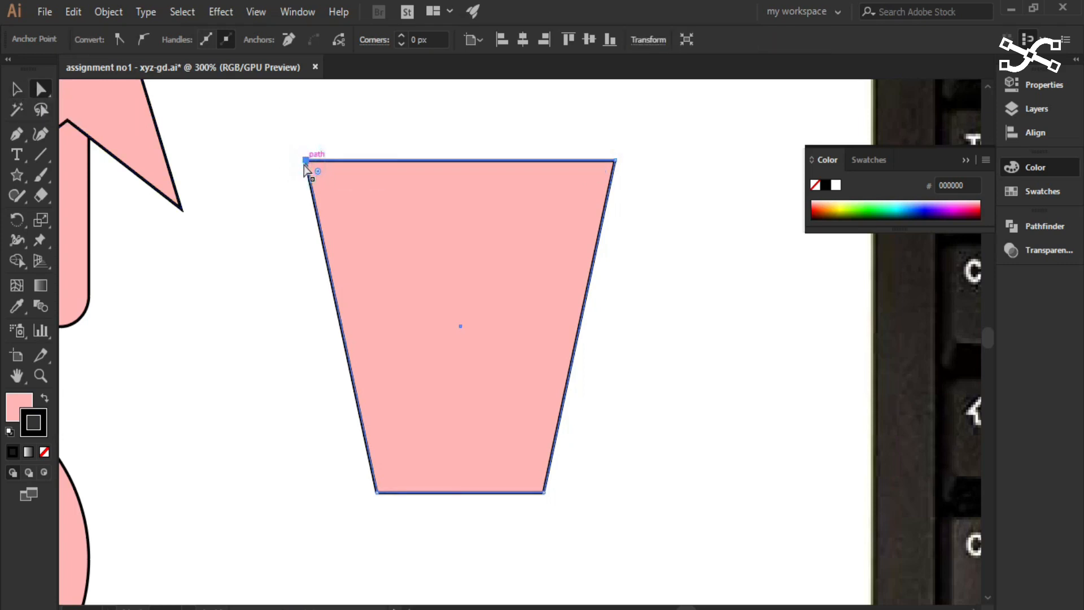
left_click(615, 161, "shift")
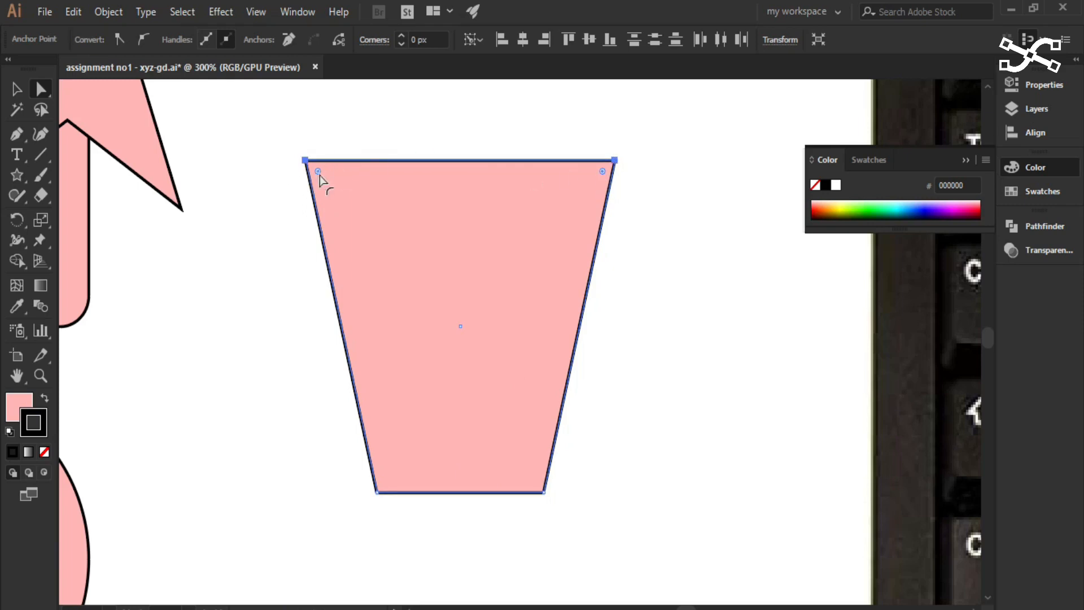
- Round the trapezoid's two upper corners together until they form a full arch, and deselect the shape
left_click_drag(318, 171, 451, 389)
left_click(644, 448)
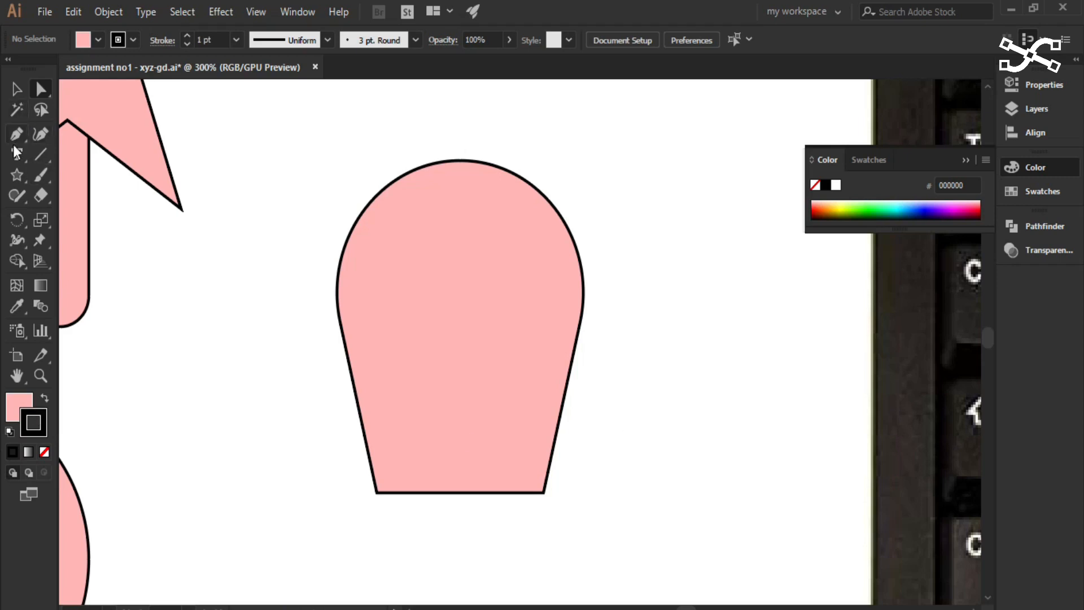
key("ctrl+minus")
key("ctrl+minus")
key("ctrl+minus")
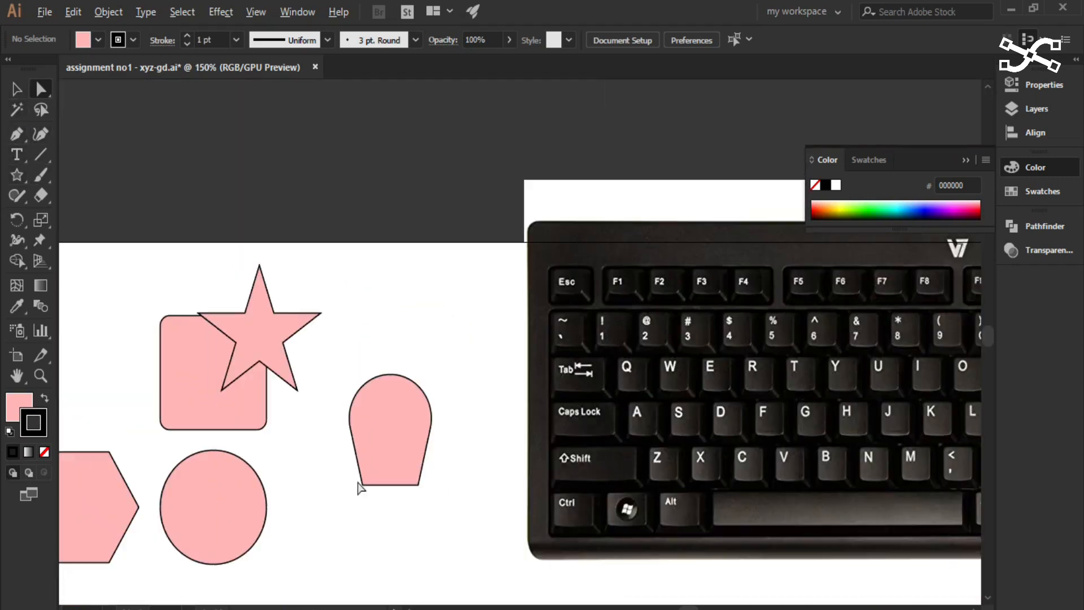
left_click(402, 461)
left_click_drag(475, 369, 544, 340)
scroll(307, 439, "down", 1)
scroll(324, 443, "up", 2)
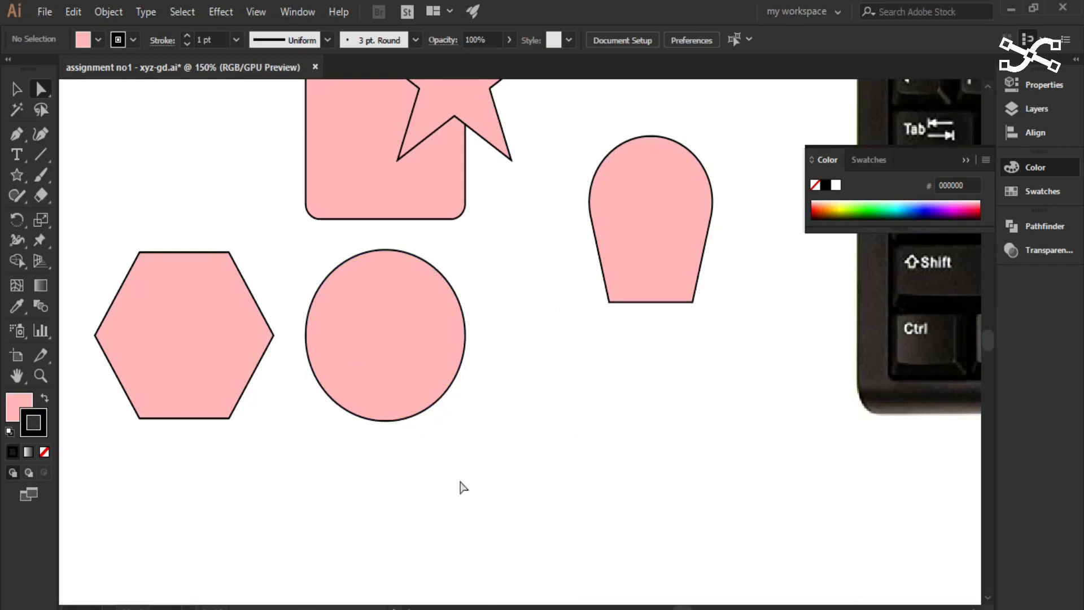
scroll(463, 311, "down", 1)
left_click_drag(484, 269, 452, 350)
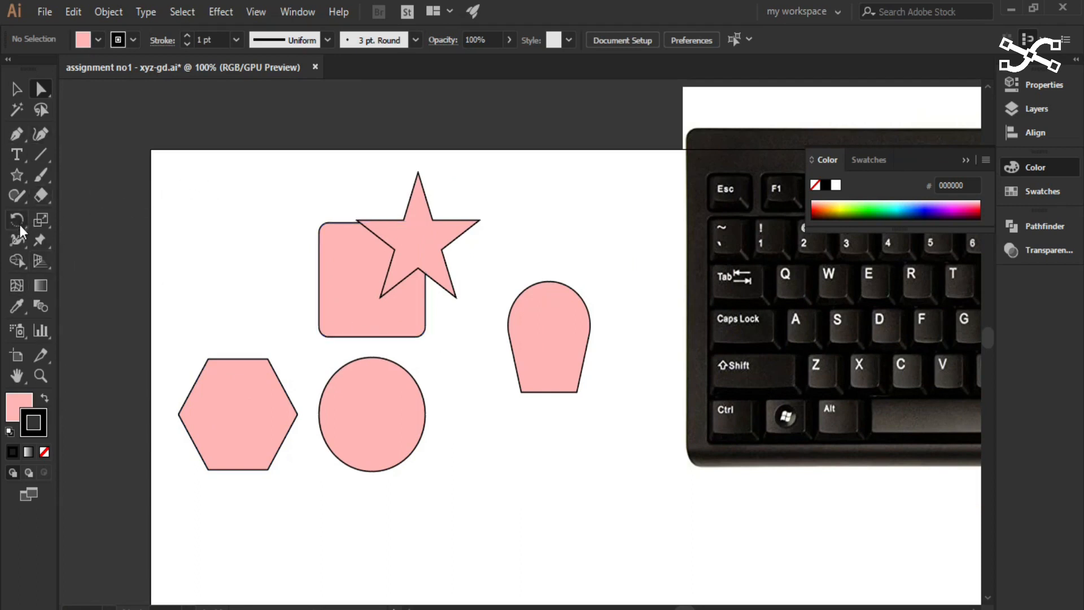
- Look at the tools grouped with the Shape Builder tool and choose the Shape Builder
left_click(19, 265)
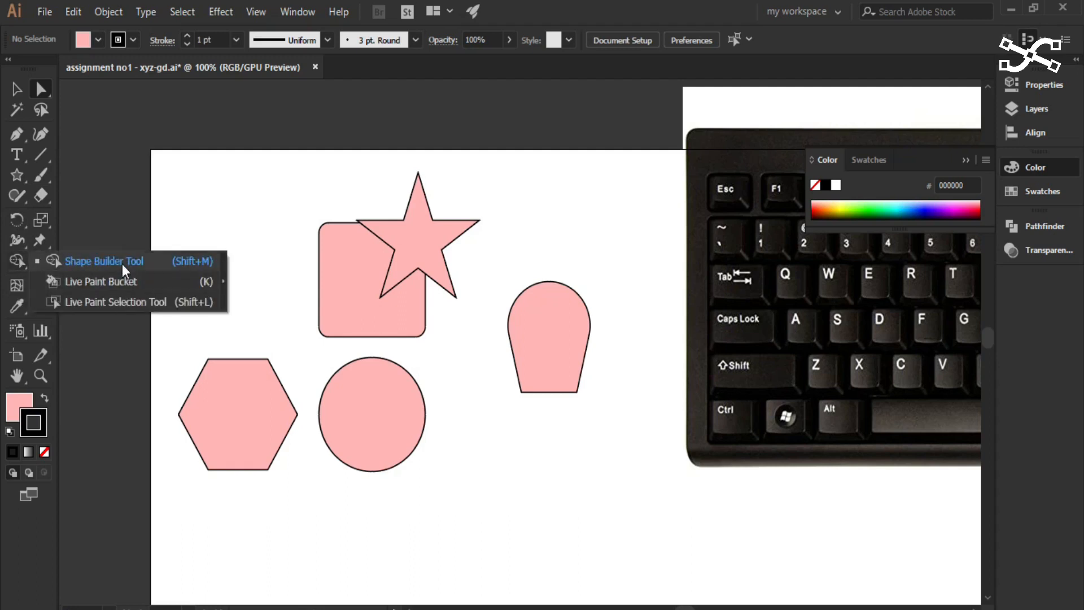
left_click(12, 260)
left_click(13, 261)
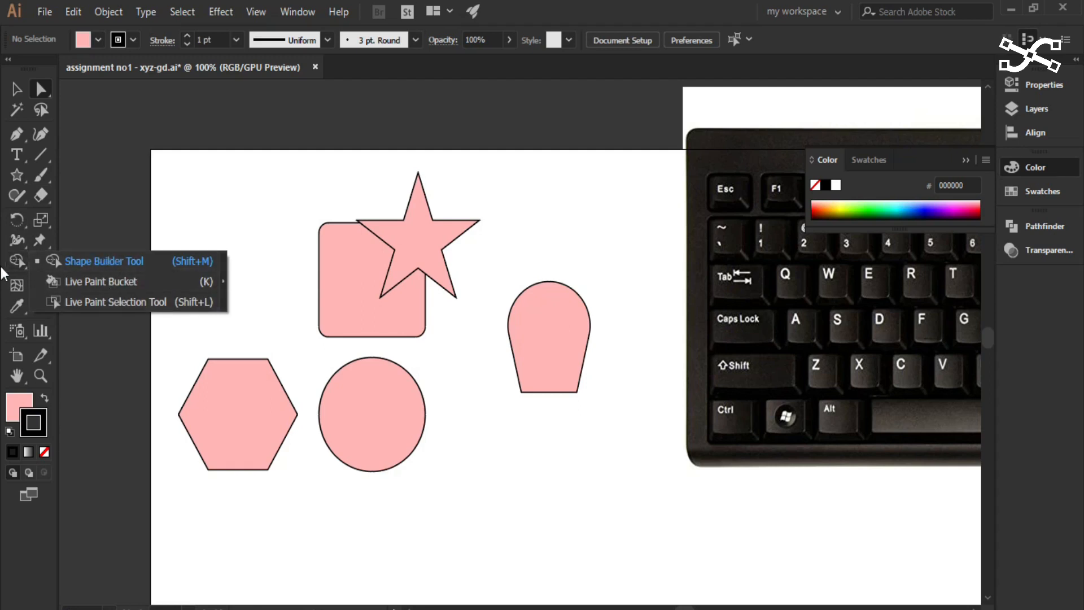
left_click(116, 262)
- Move the circle down into the empty area below the other shapes with the Selection tool
left_click(17, 89)
scroll(371, 438, "up", 2, "alt")
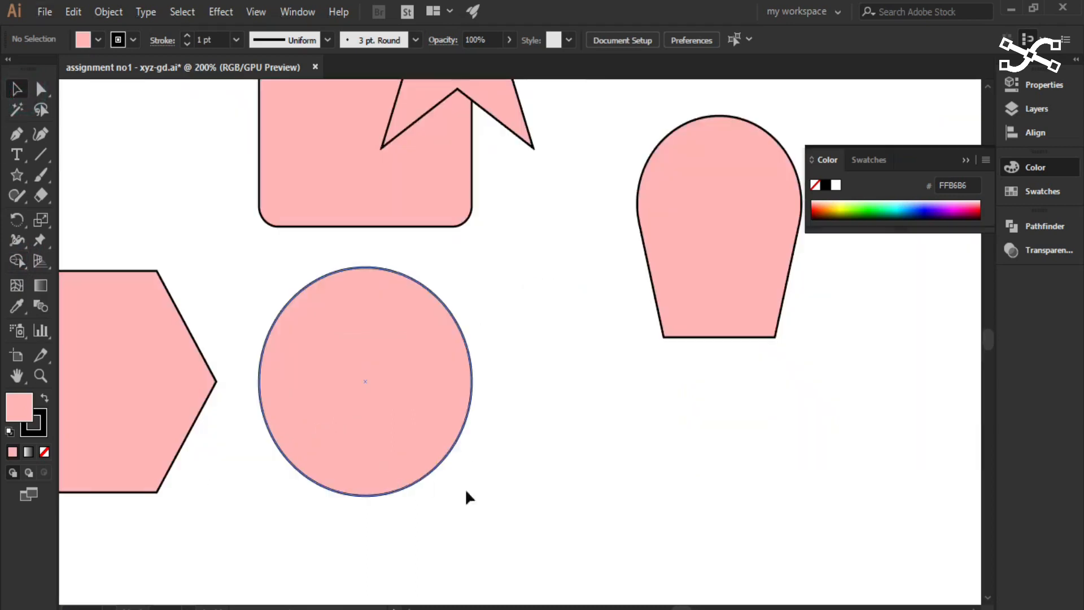
scroll(465, 487, "down", 3)
left_click_drag(375, 261, 384, 528)
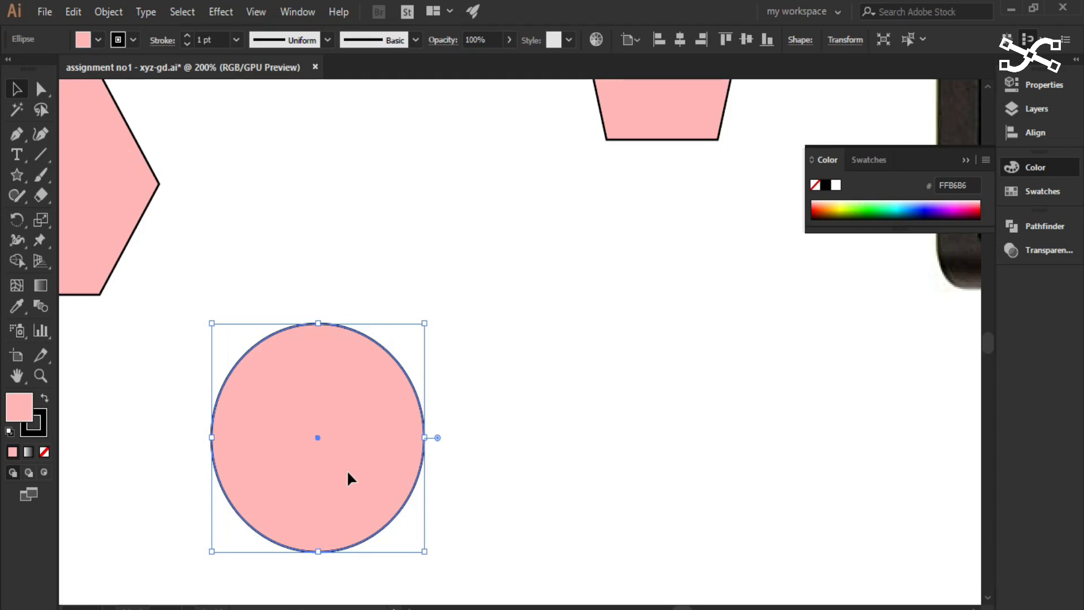
- Duplicate the circle 67 px horizontally to the right so the copy overlaps the original
scroll(675, 379, "down", 2)
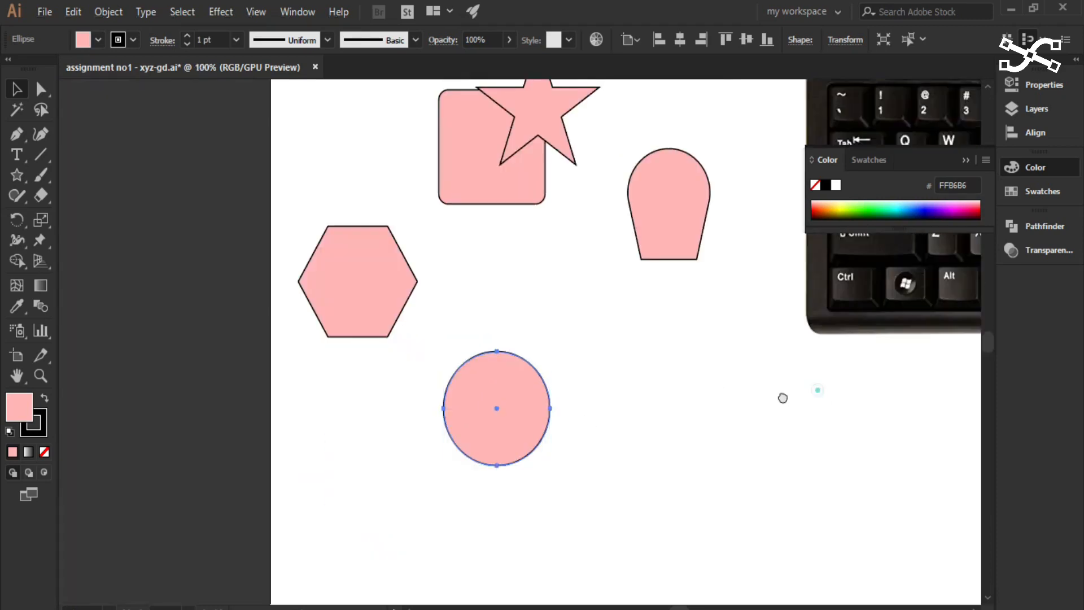
left_click_drag(781, 396, 541, 439)
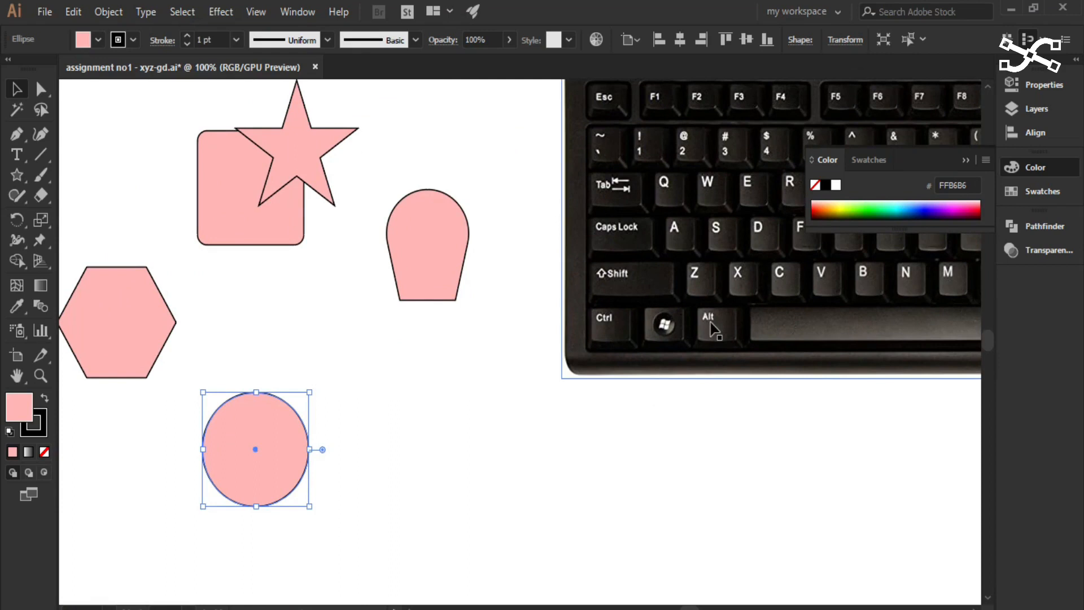
scroll(272, 505, "up", 1)
scroll(272, 506, "up", 2)
scroll(401, 407, "left", 3)
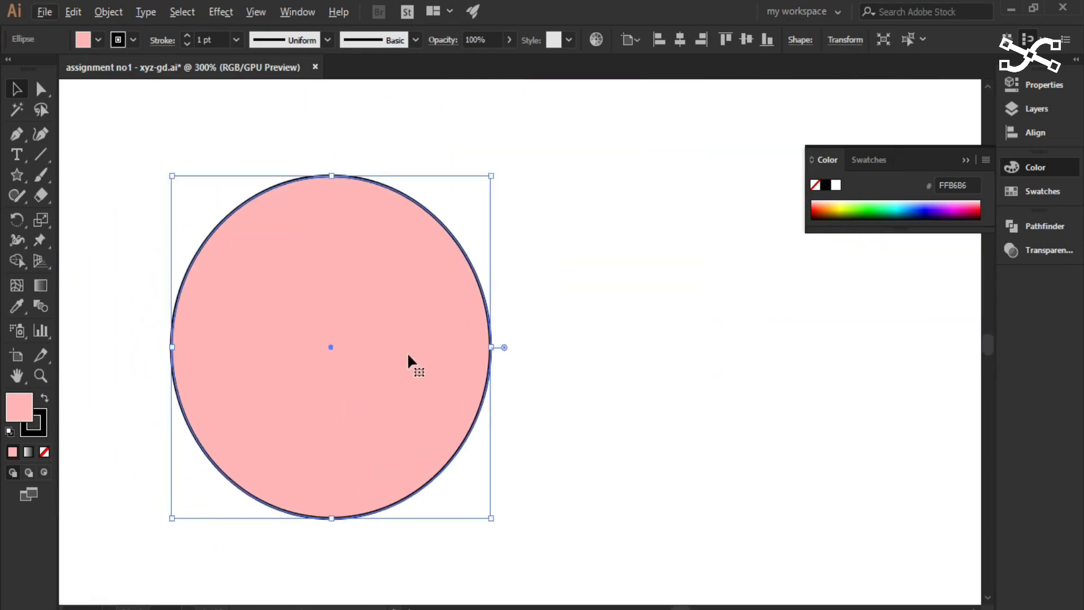
left_click(396, 429)
left_click_drag(393, 430, 556, 434)
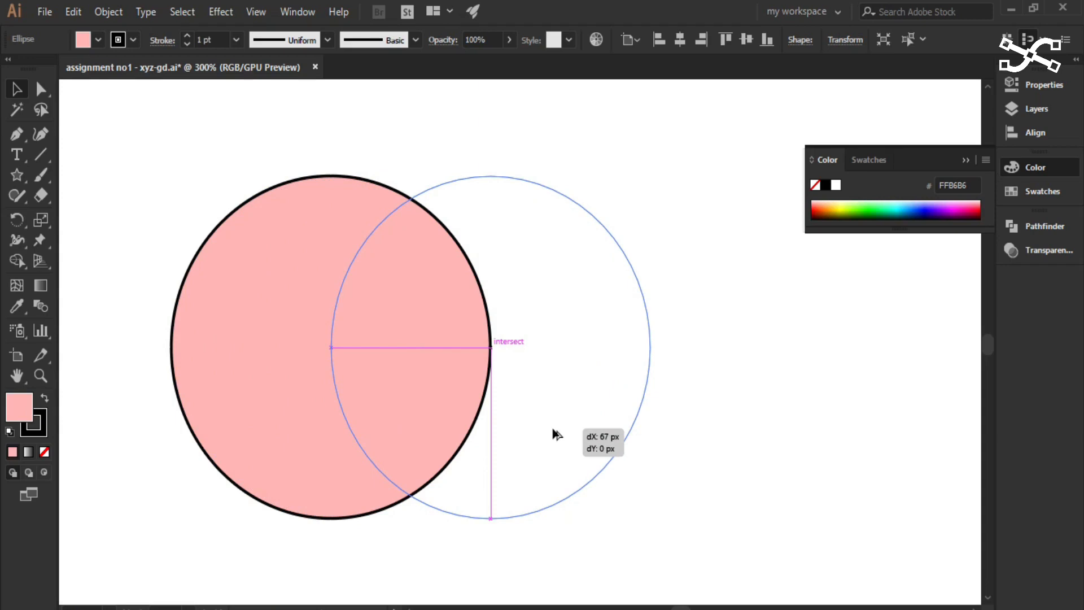
left_click_drag(556, 433, 556, 433)
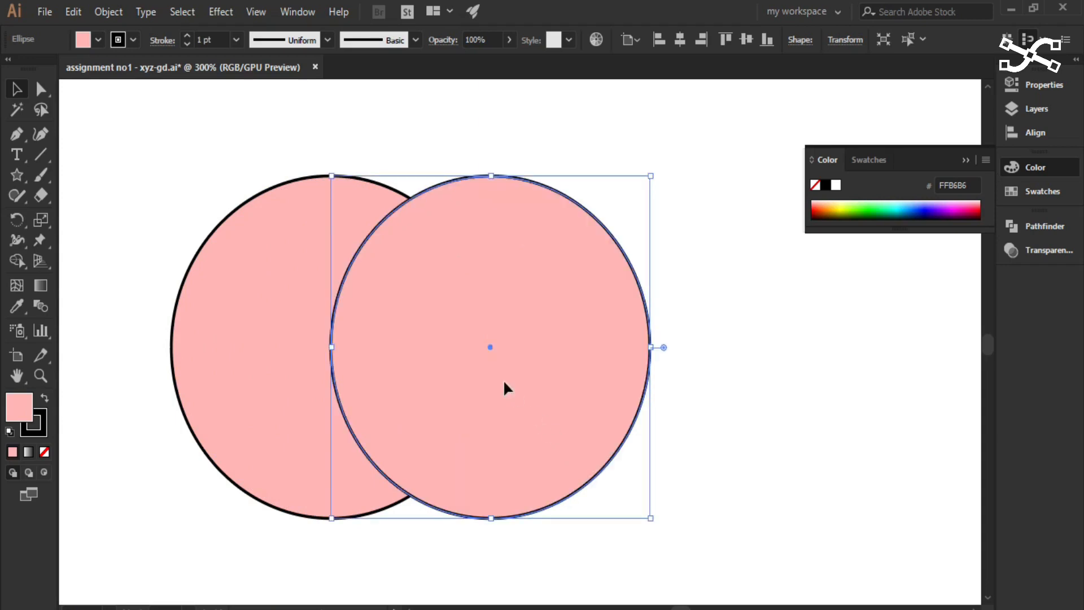
- Select each overlapping circle in turn, delete the right-hand copy, and reselect the original circle
left_click(403, 194)
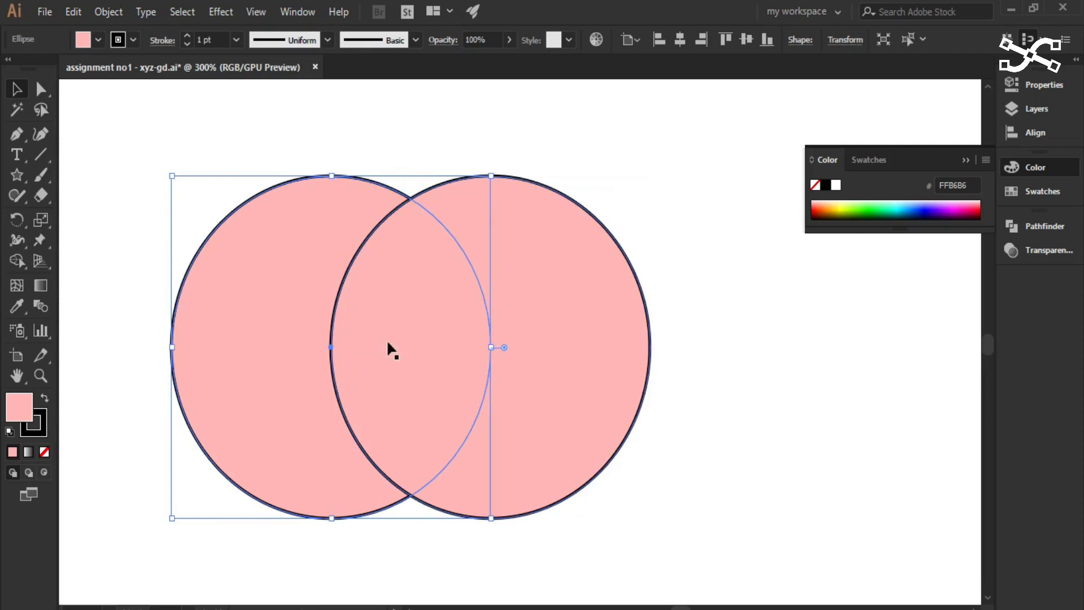
left_click(595, 396)
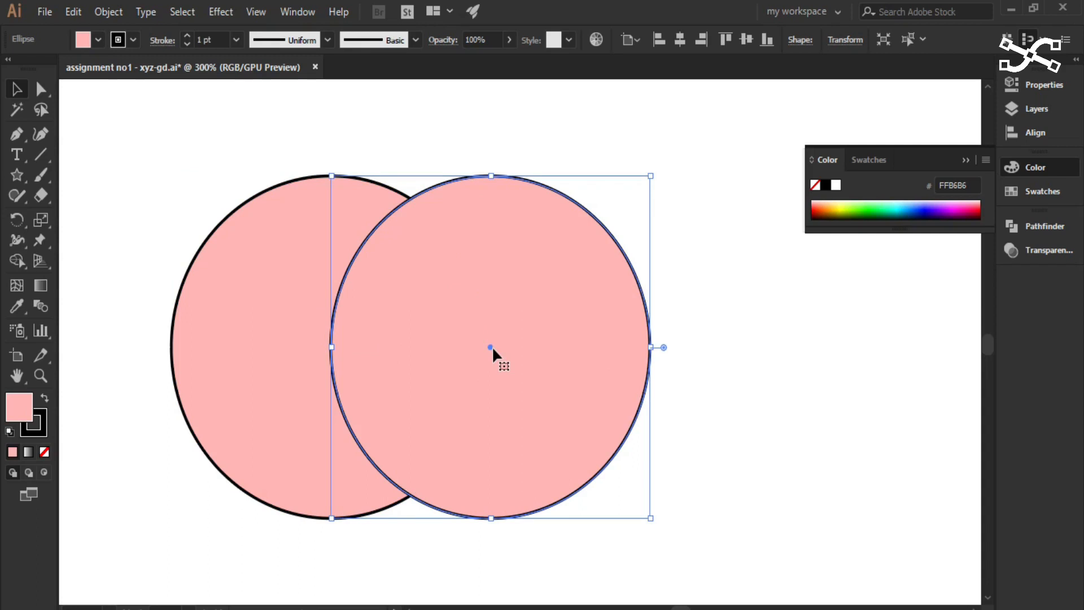
key("Delete")
left_click(440, 412)
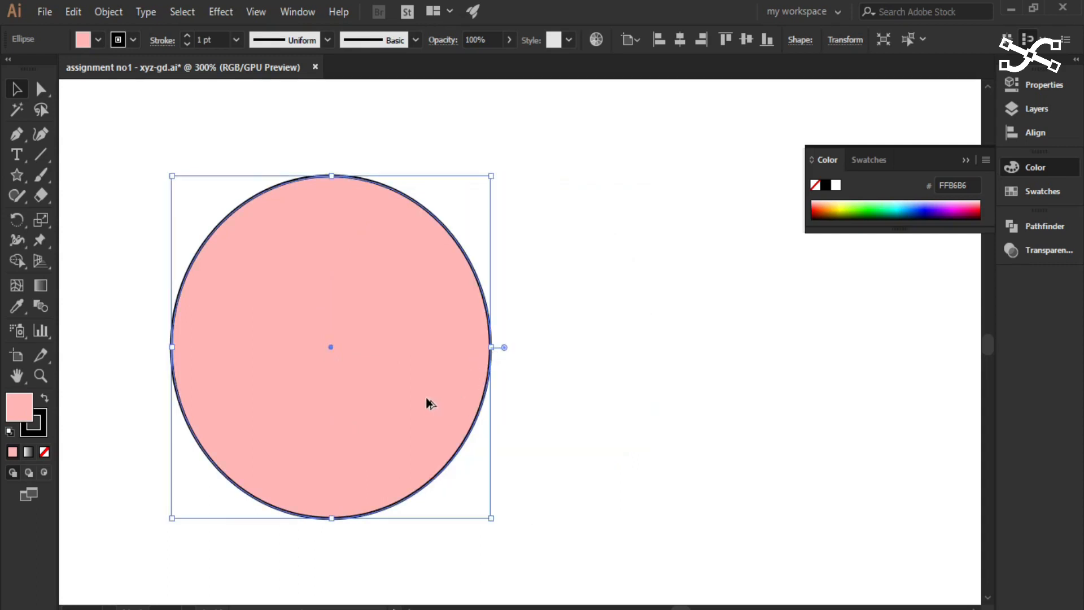
- Try another horizontal duplicate of the circle overlapping the original, and undo it
left_click_drag(429, 402, 587, 390)
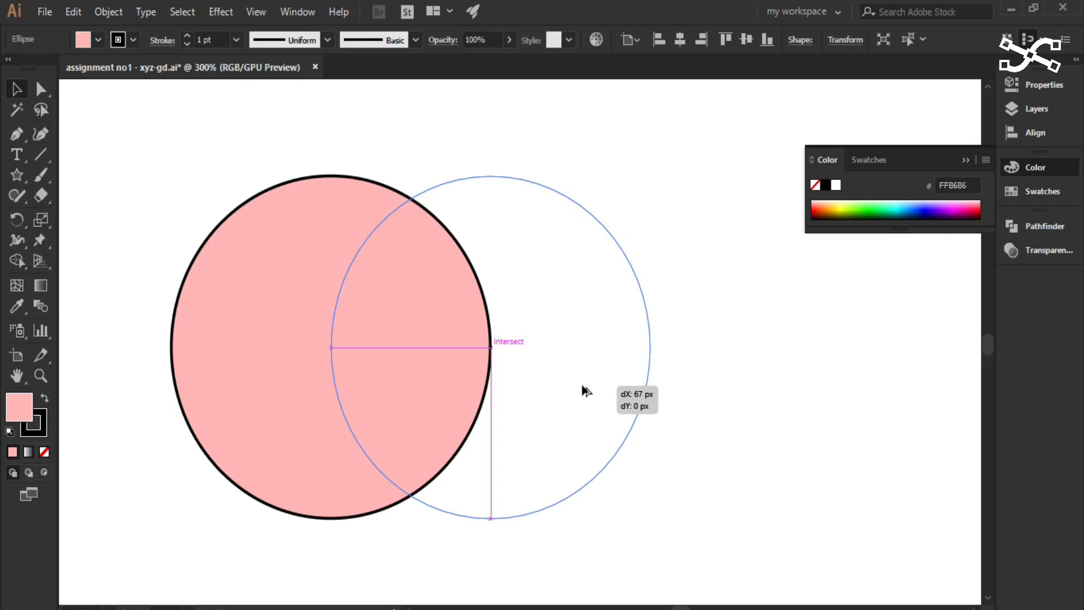
left_click_drag(586, 389, 583, 391)
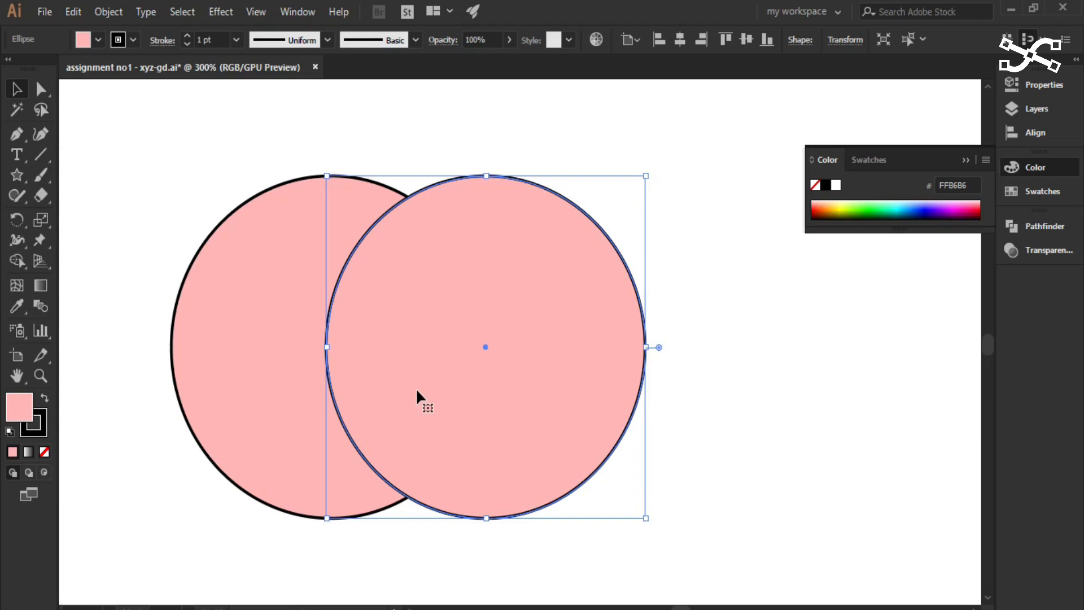
key("ctrl+z")
- Duplicate the circle 67 px to the right without vertical shift, and undo the extra upward move of the copy
key("alt")
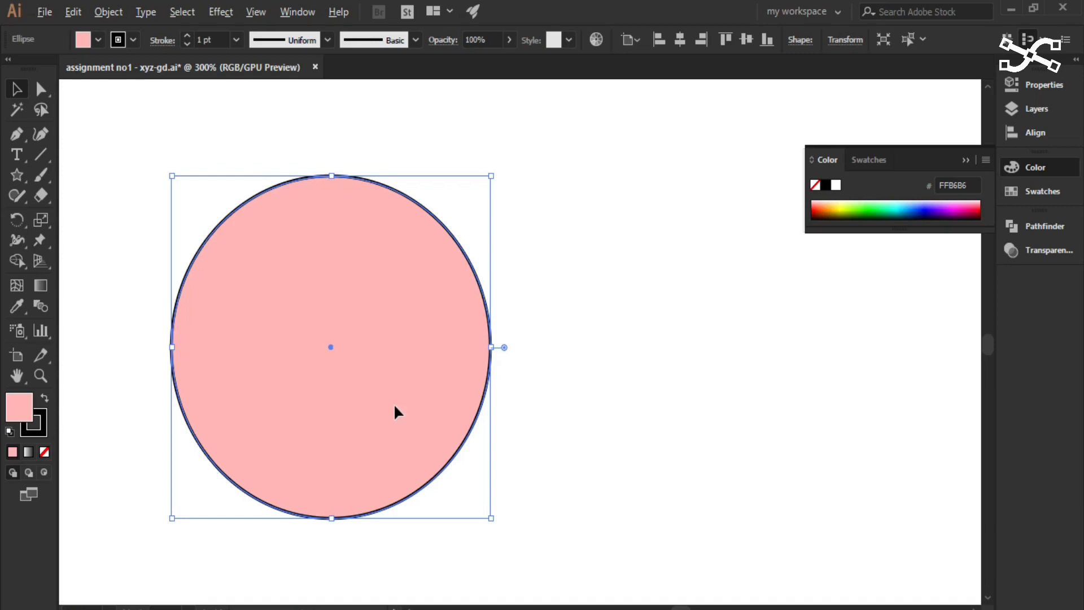
key("alt")
left_click(398, 410, "alt")
left_click_drag(397, 407, 559, 409)
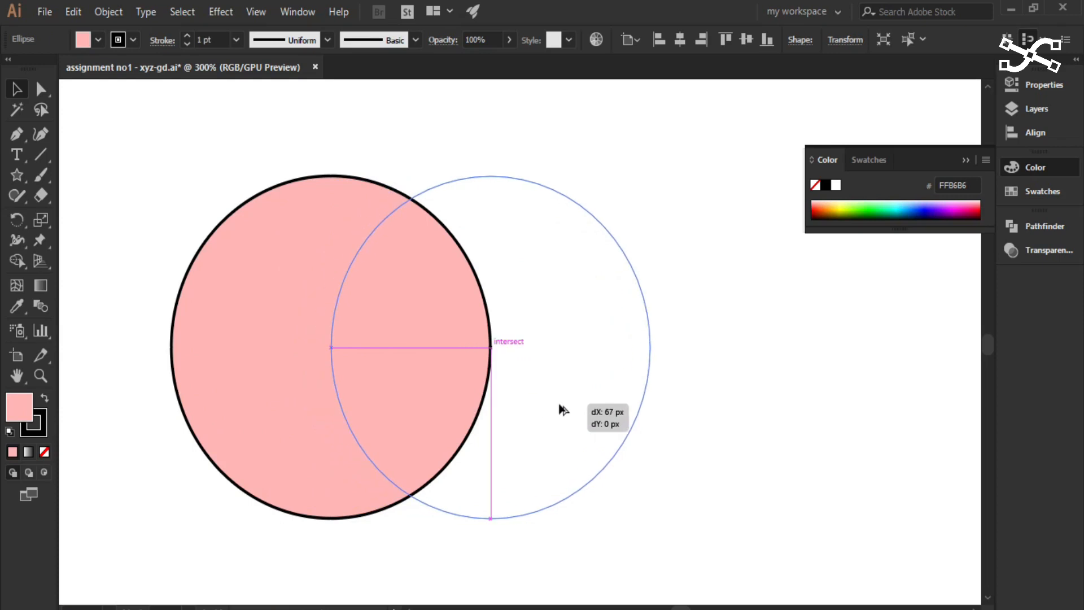
left_click_drag(563, 409, 563, 409)
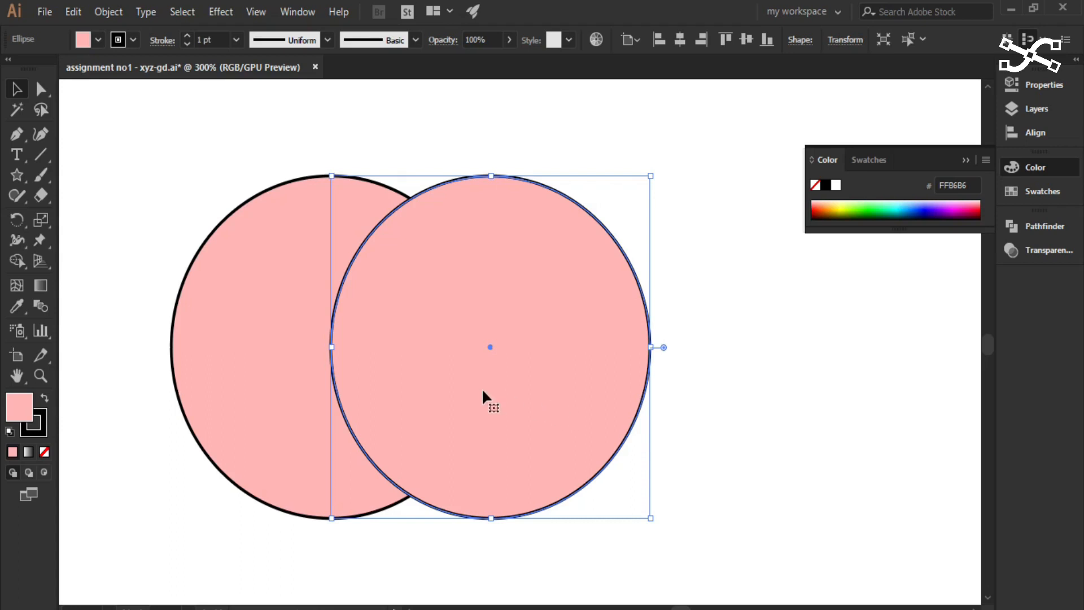
left_click_drag(510, 381, 516, 366)
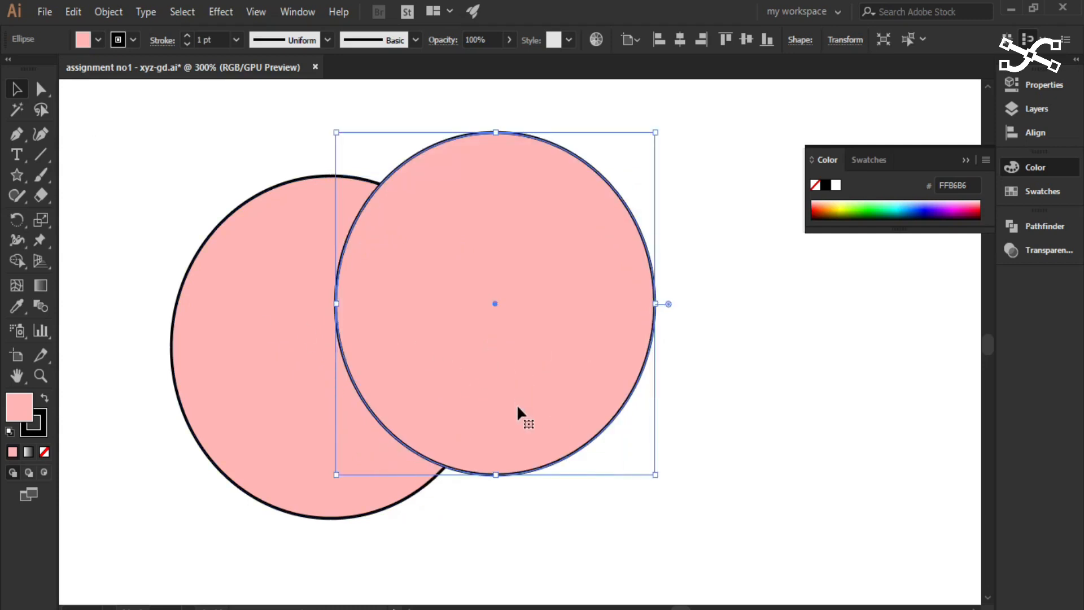
key("ctrl+z")
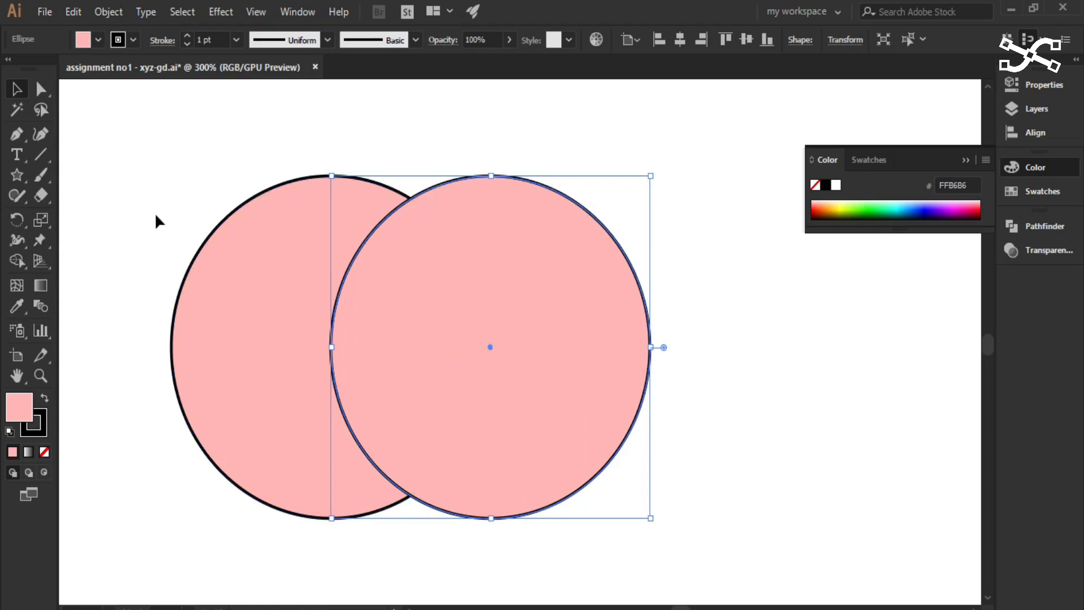
- Select both overlapping circles together with the Selection tool
left_click(18, 88)
left_click_drag(115, 111, 797, 543)
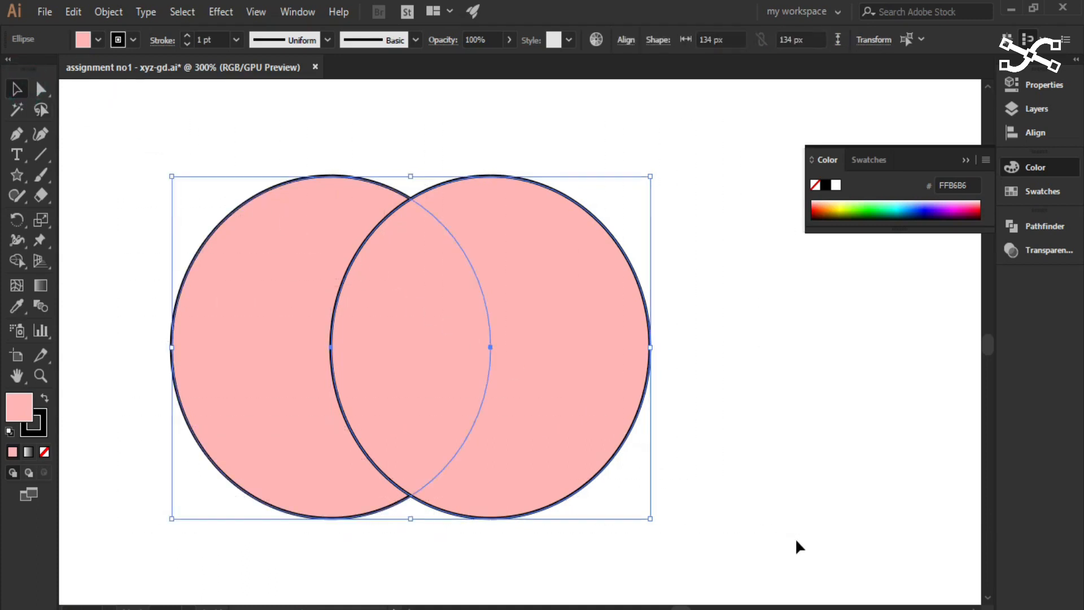
left_click(132, 338)
left_click_drag(158, 204, 758, 485)
left_click_drag(152, 205, 676, 498)
left_click_drag(109, 174, 757, 487)
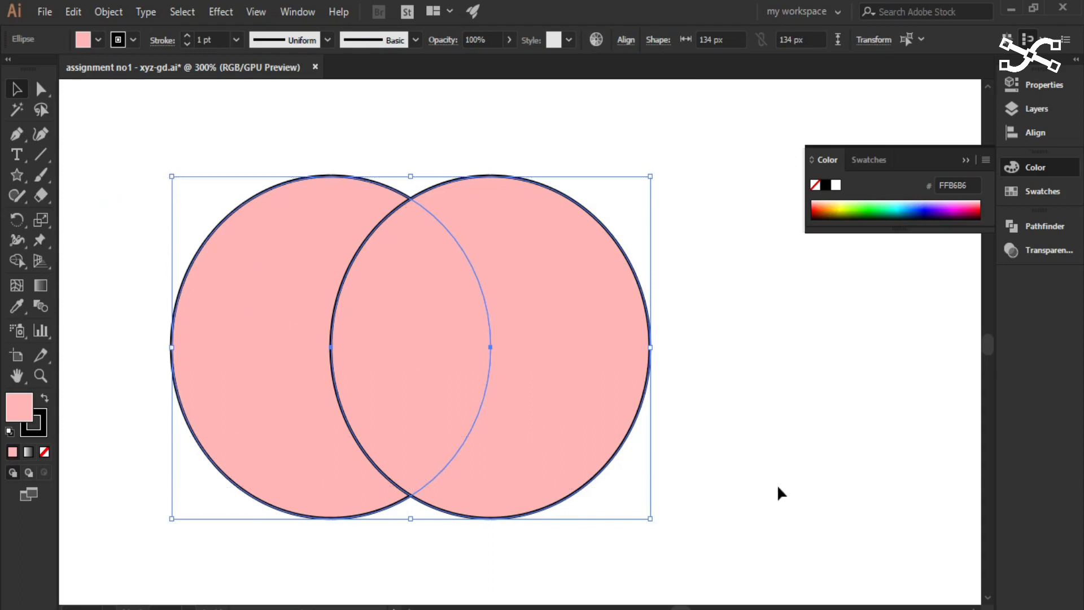
- With both circles selected, split them with the Shape Builder tool into the left crescent, the central overlap and the right crescent
left_click(18, 259)
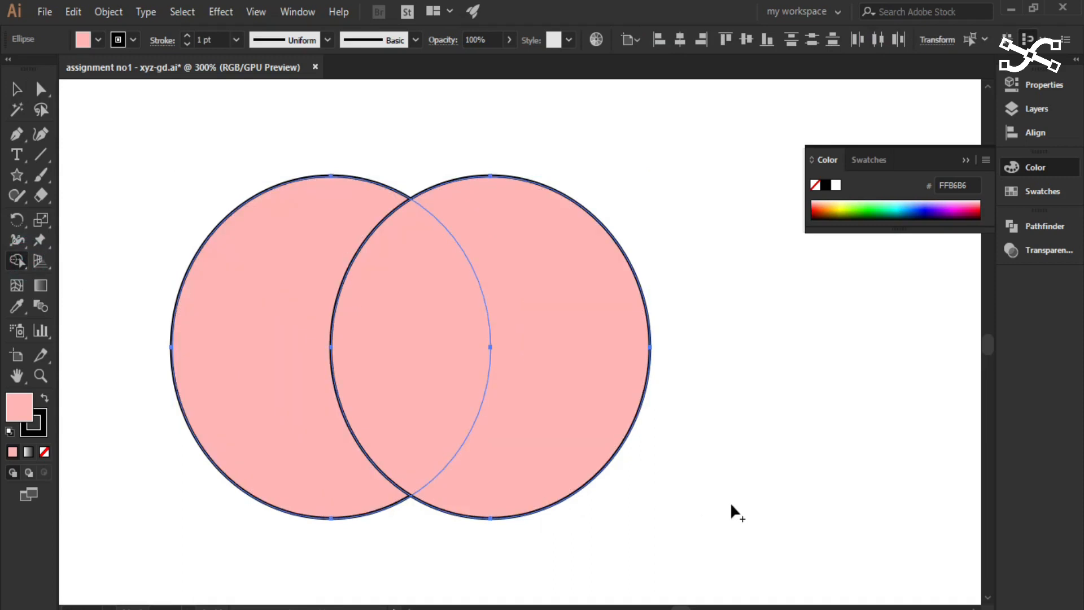
key("v")
left_click_drag(150, 126, 788, 494)
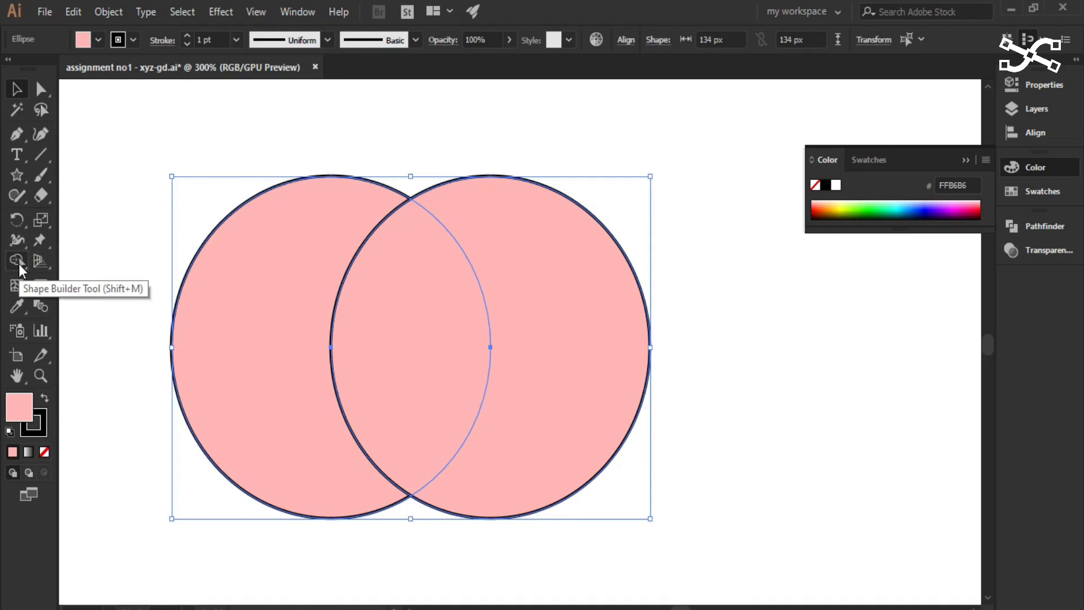
left_click(18, 262)
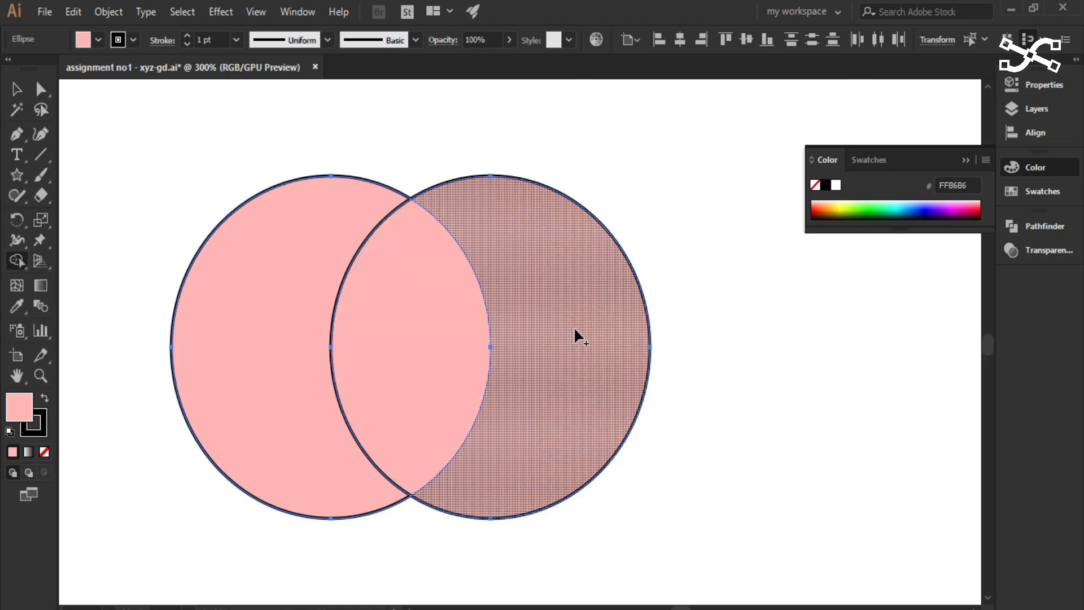
left_click(256, 327)
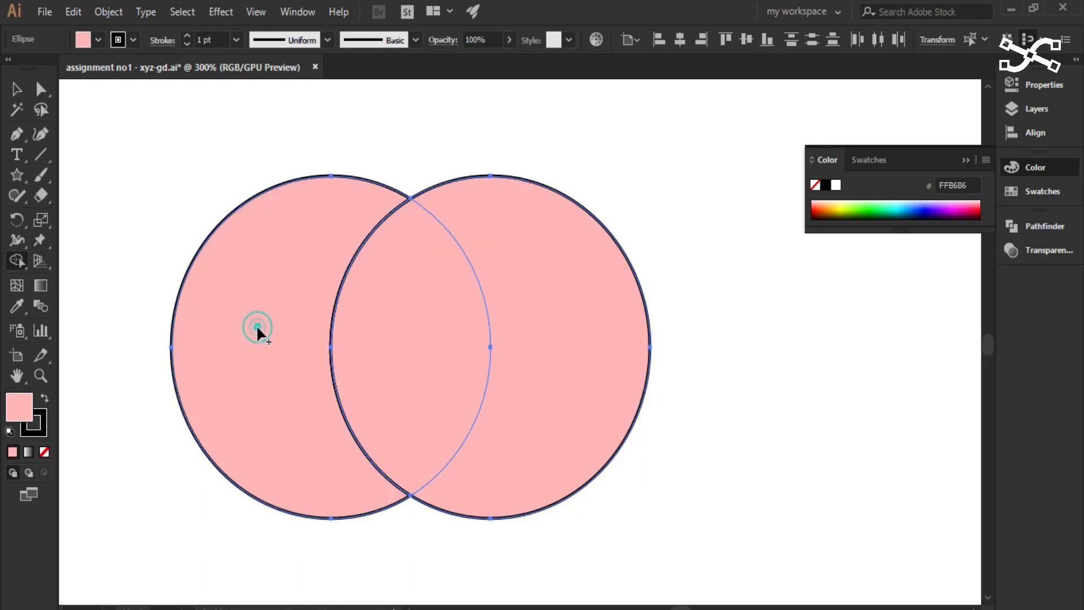
left_click(379, 359)
left_click(563, 402)
- Move the left and right crescents outward from the central overlap piece with the Selection tool, and deselect
left_click(16, 89)
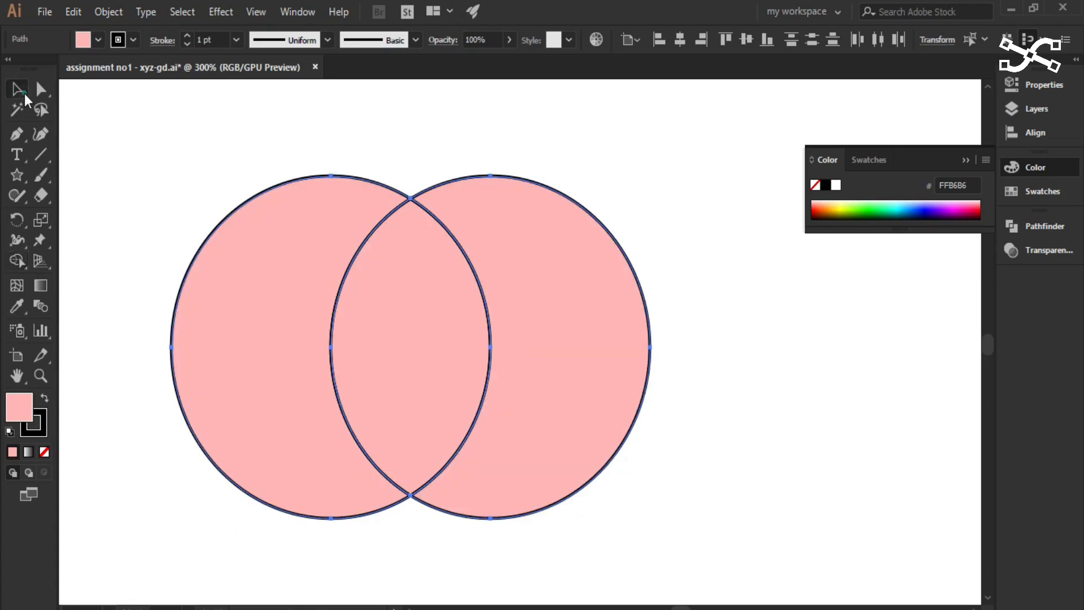
left_click(102, 124)
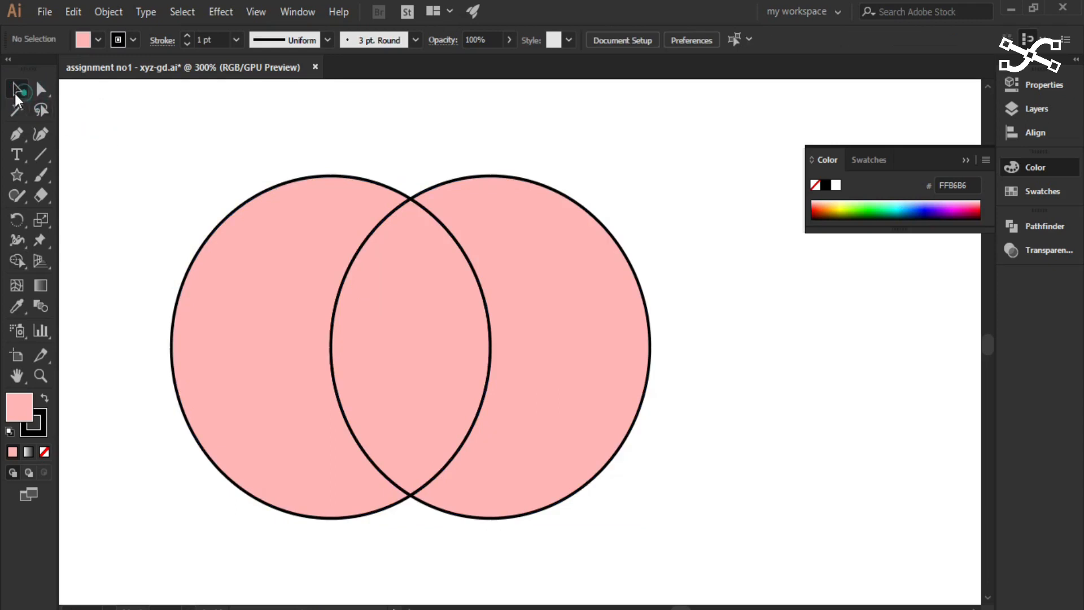
left_click_drag(270, 376, 234, 378)
left_click_drag(532, 373, 567, 375)
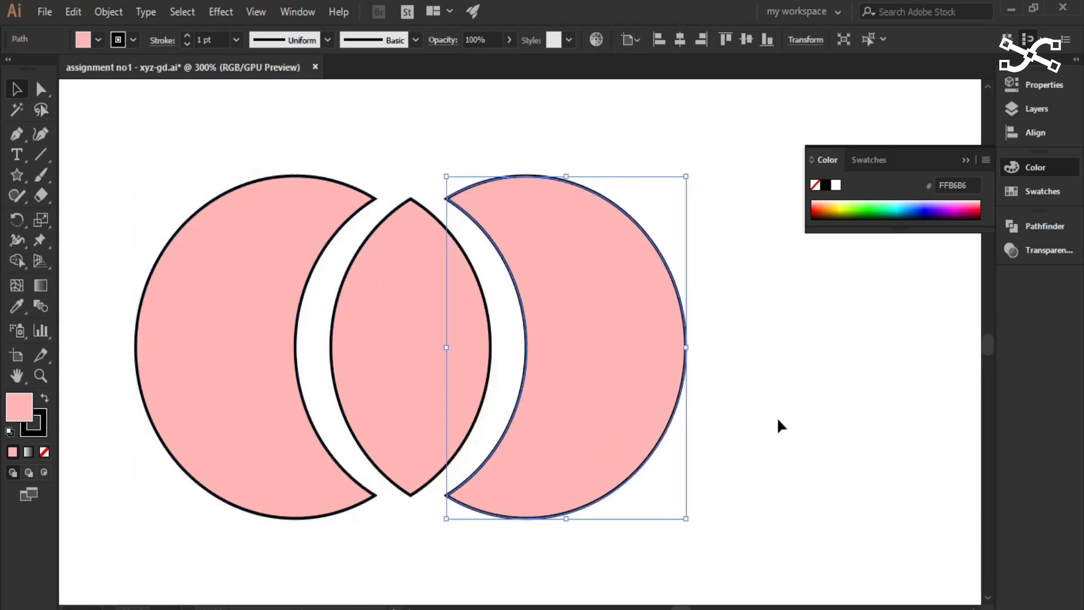
left_click(776, 419)
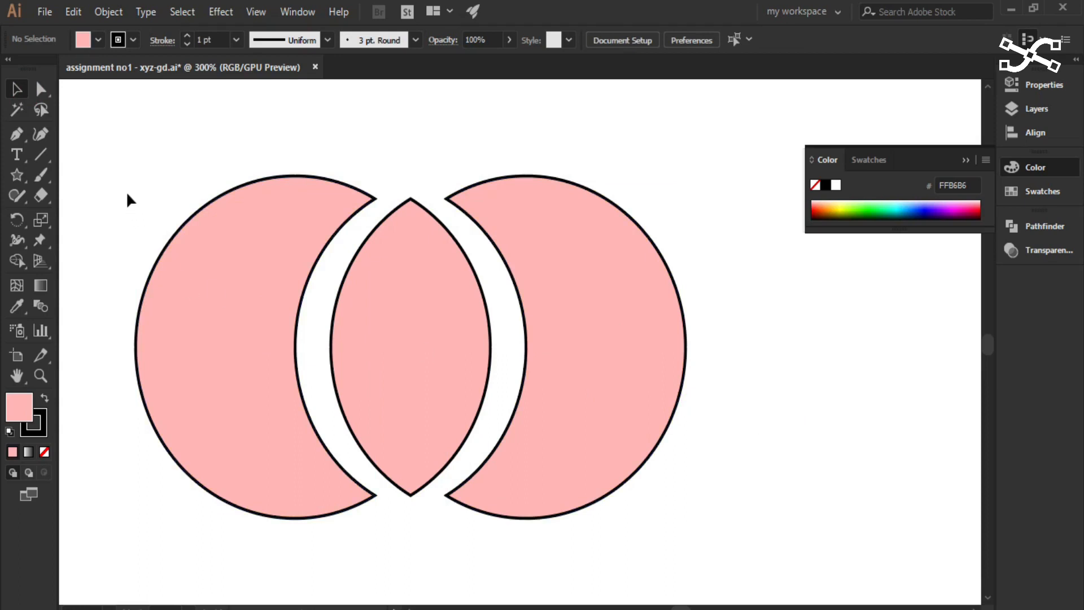
- Select the two crescents and the central piece, remove their stroke, and deselect
left_click_drag(130, 141, 738, 540)
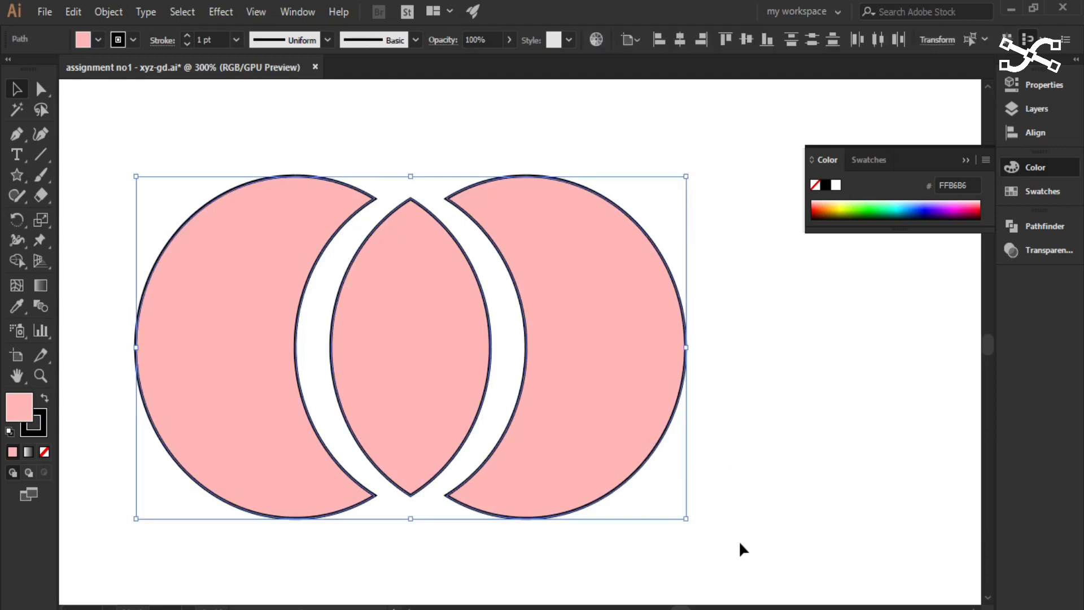
left_click(39, 432)
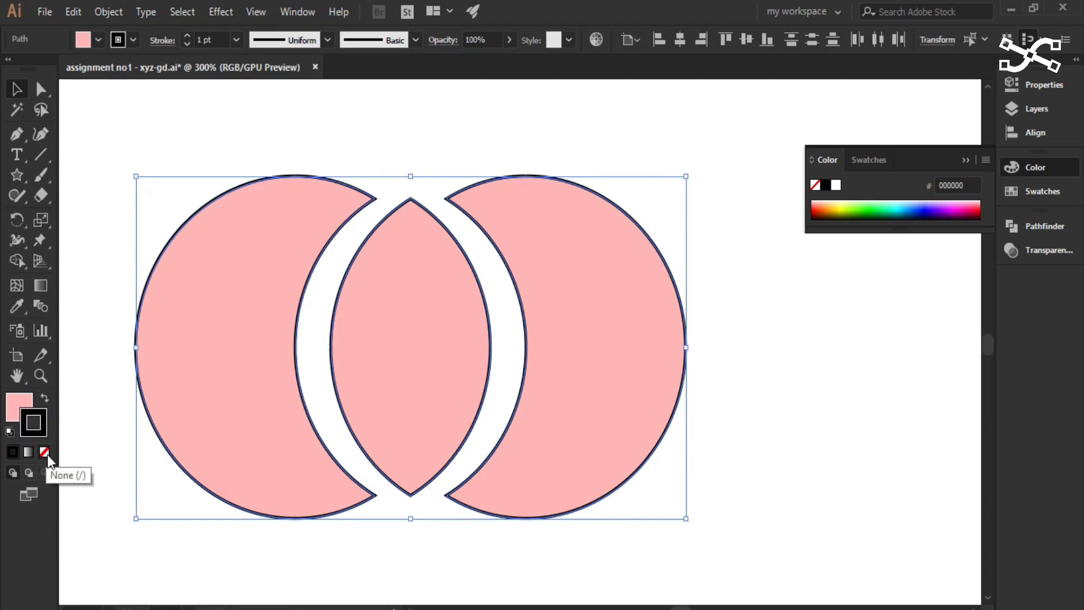
left_click(47, 455)
left_click(100, 456)
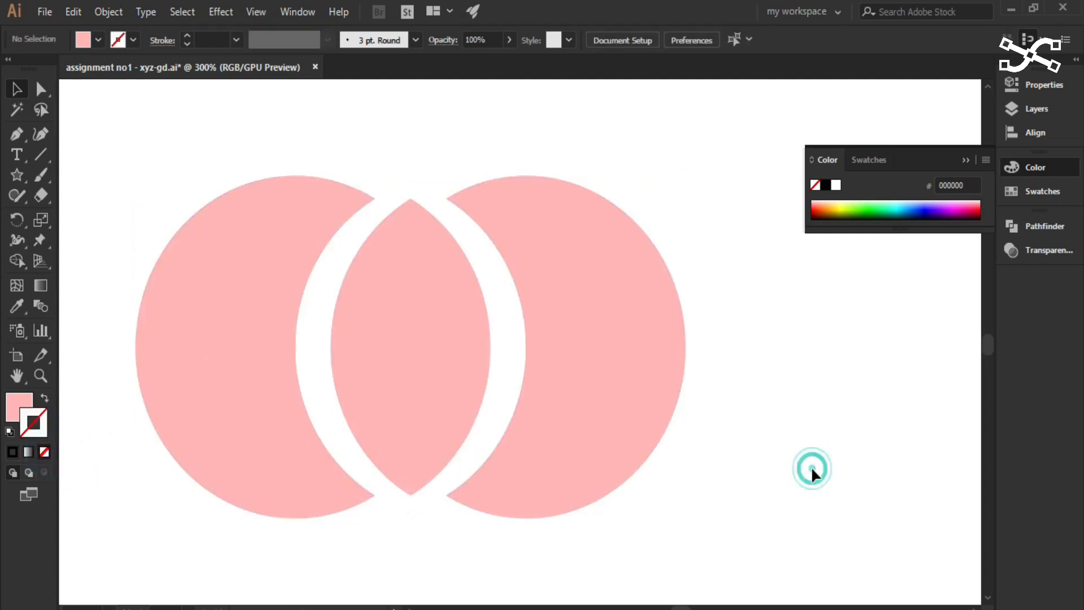
- Select all three circle pieces, fill them with dark blue 044EA0, and deselect
left_click_drag(155, 165, 666, 398)
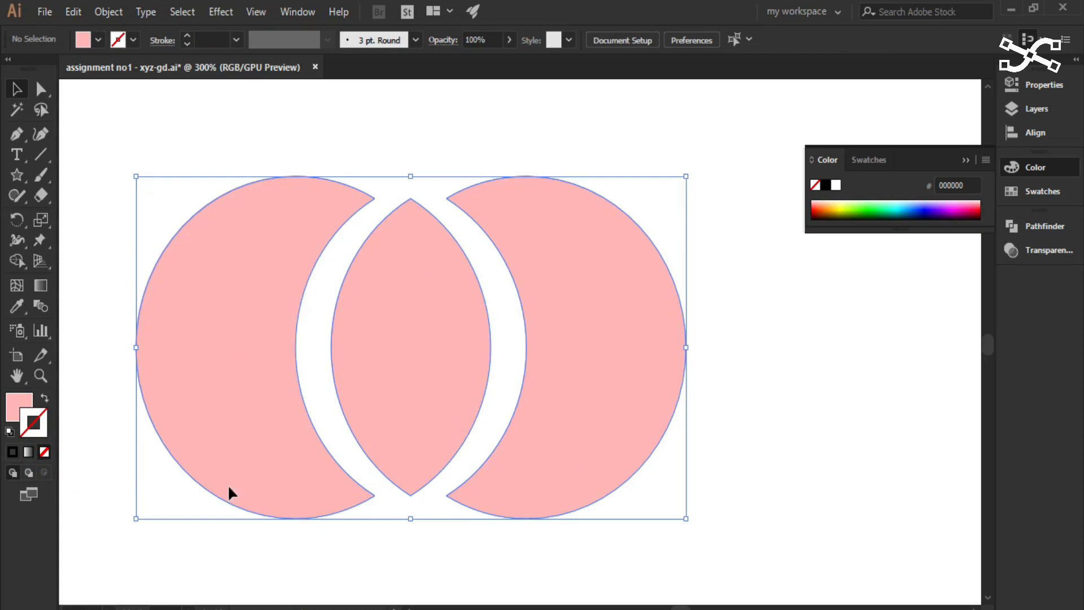
left_click(15, 402)
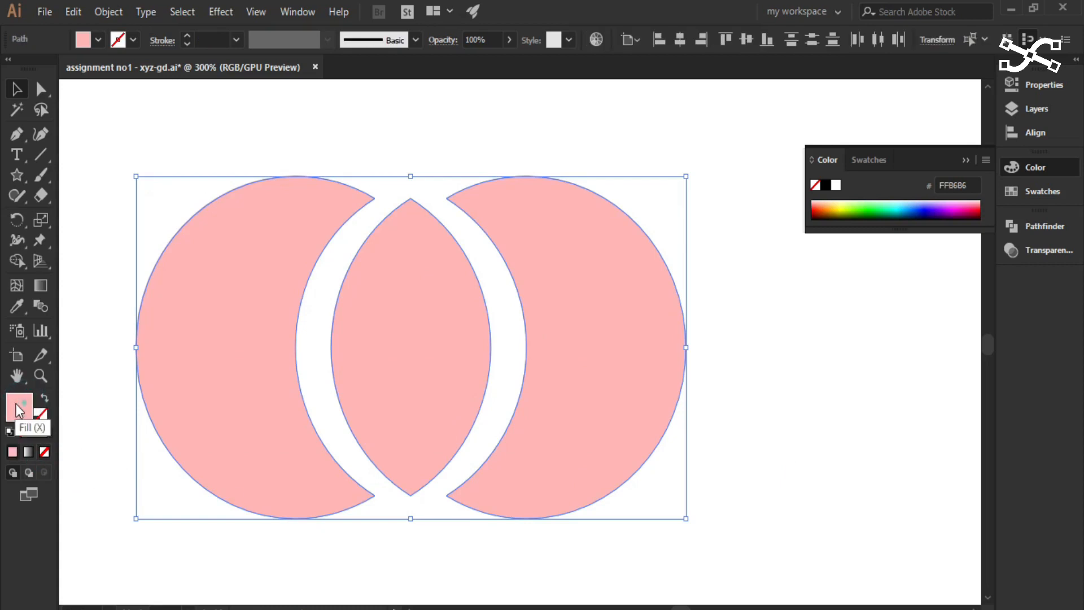
double_click(16, 404)
left_click_drag(806, 387, 808, 365)
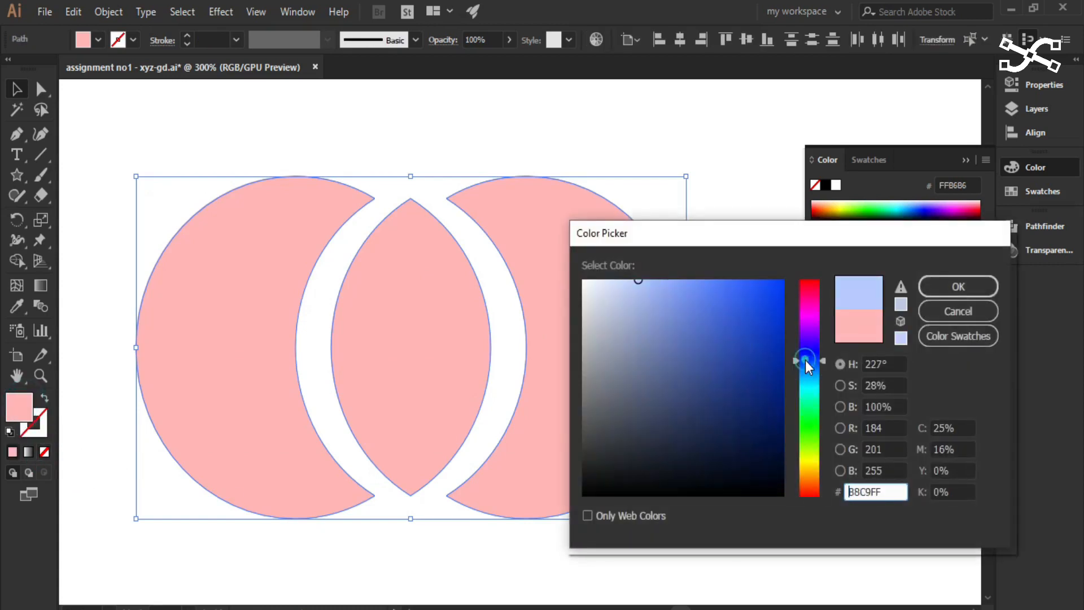
left_click(809, 369)
left_click_drag(771, 327, 778, 358)
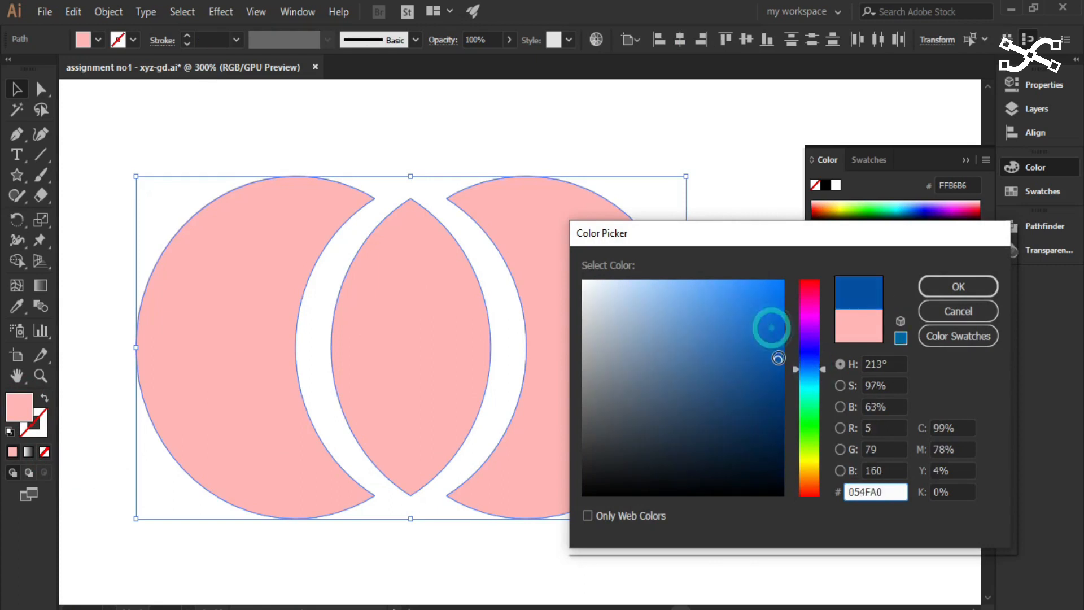
left_click(939, 286)
left_click(798, 394)
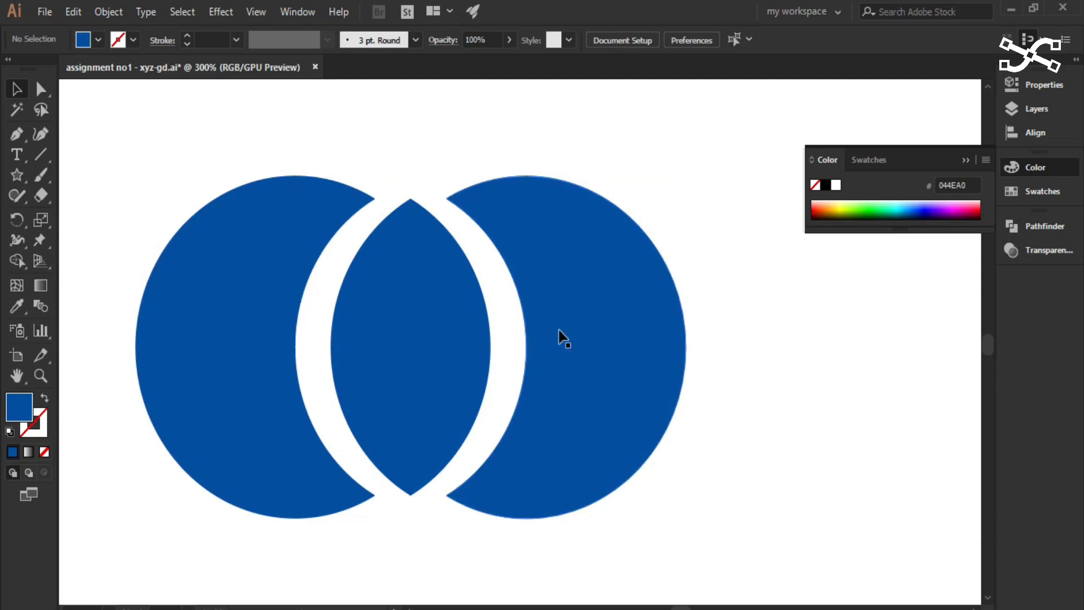
- Delete the three blue pieces and draw a circle about 120 px across in the empty area with the Ellipse tool
left_click_drag(198, 128, 649, 433)
key("Delete")
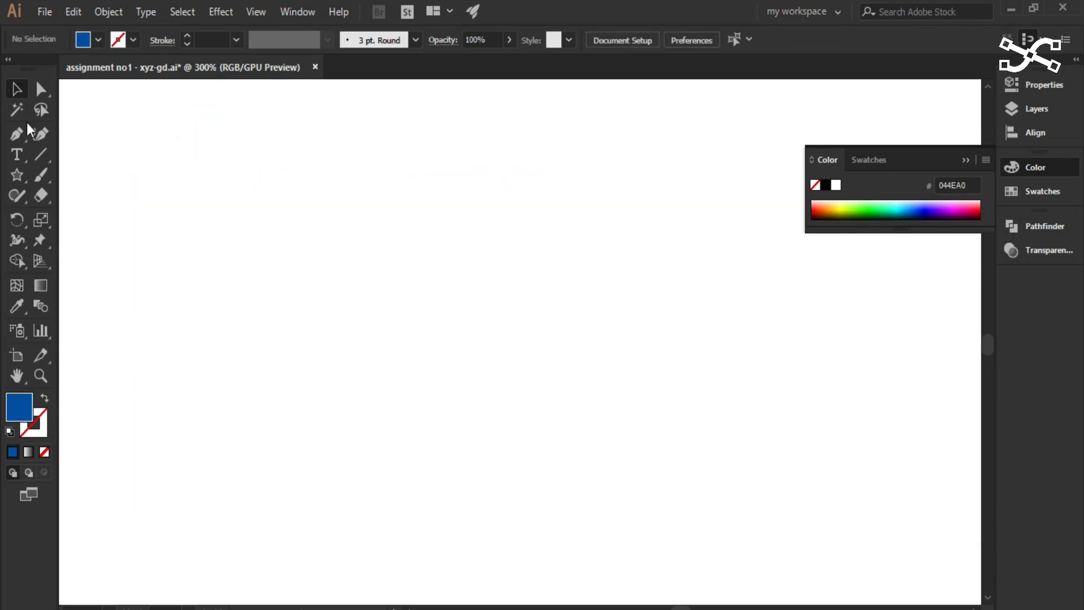
left_click(16, 175)
left_click(71, 217)
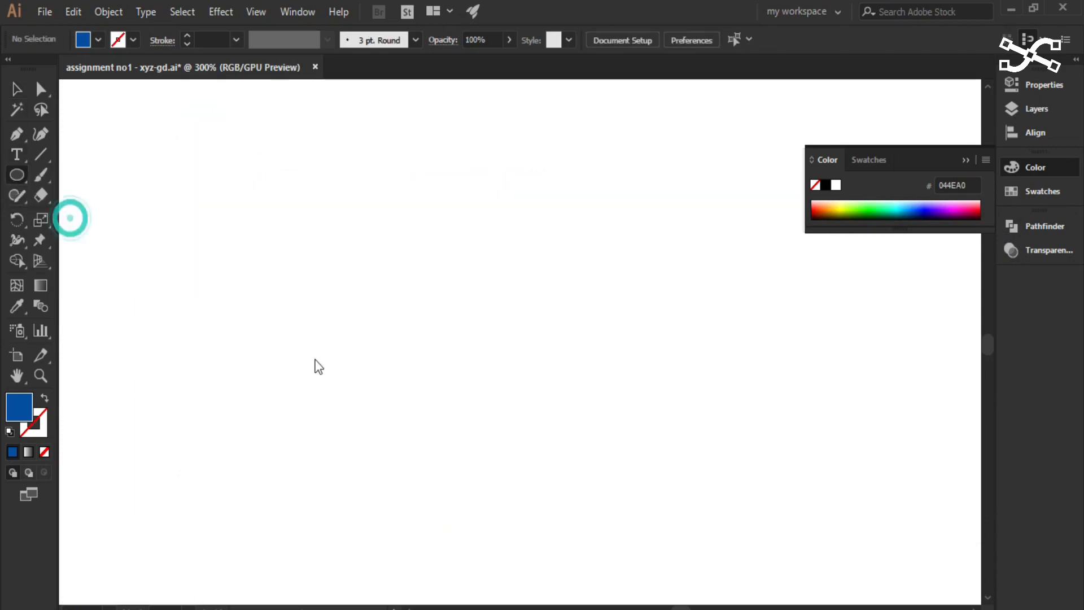
left_click_drag(381, 339, 237, 184)
left_click(18, 90)
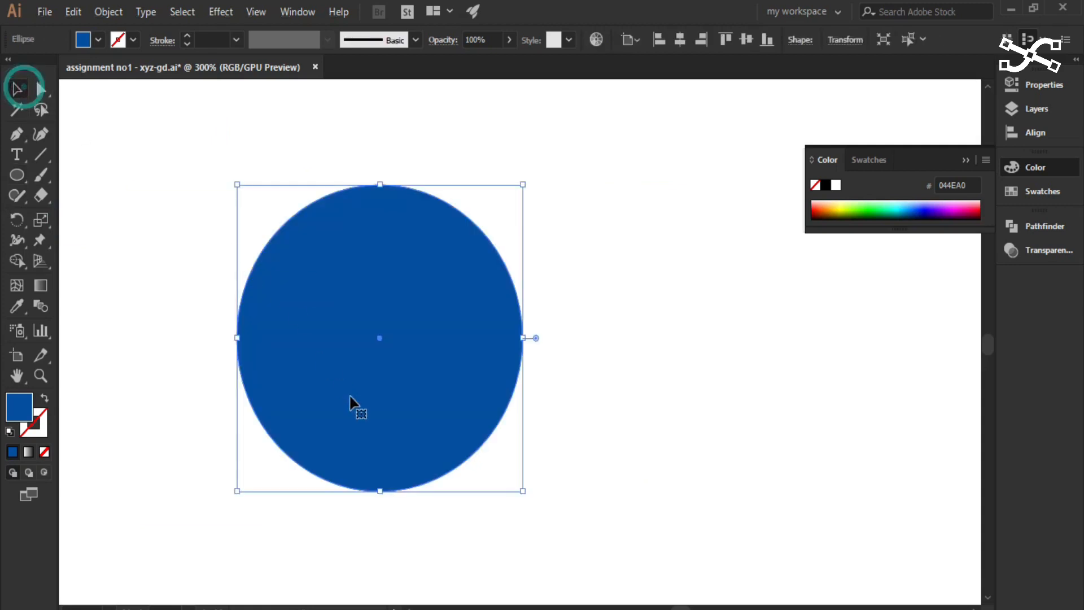
left_click(195, 415)
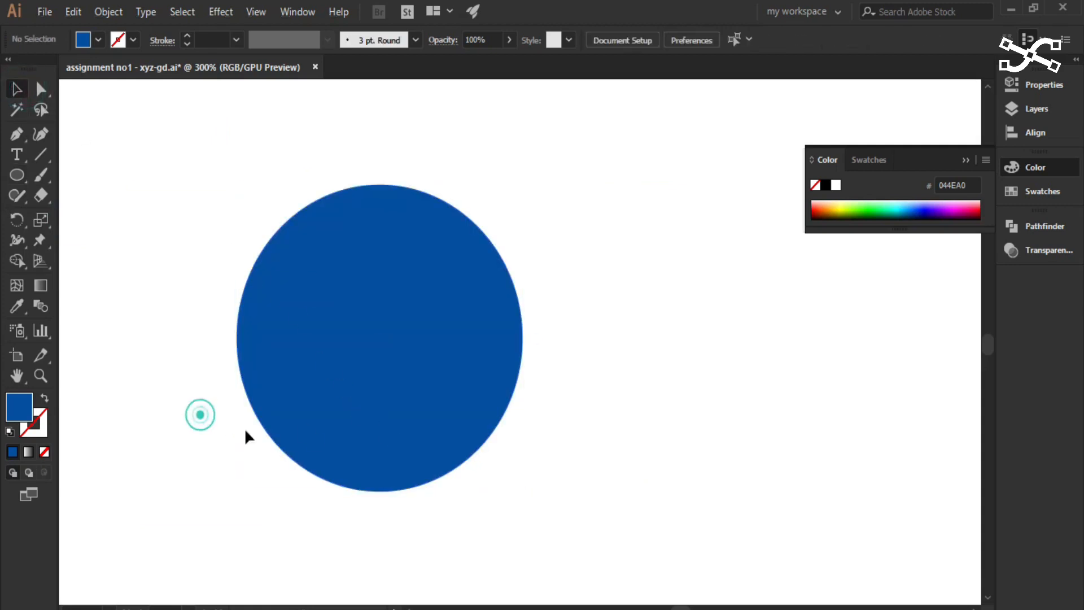
- Select the blue circle and copy it to the clipboard
left_click(359, 438)
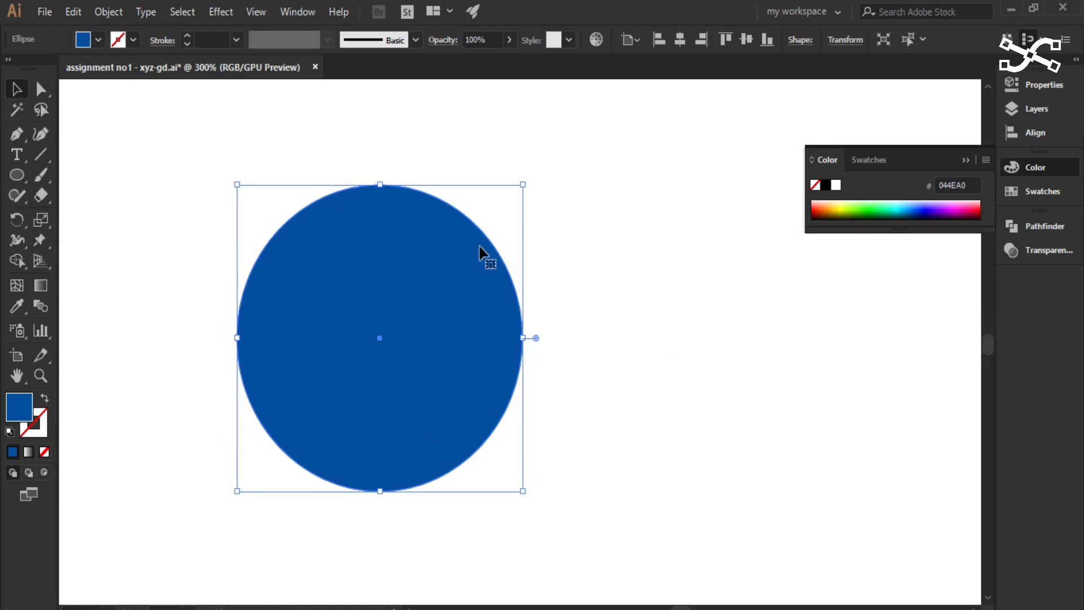
left_click(68, 16)
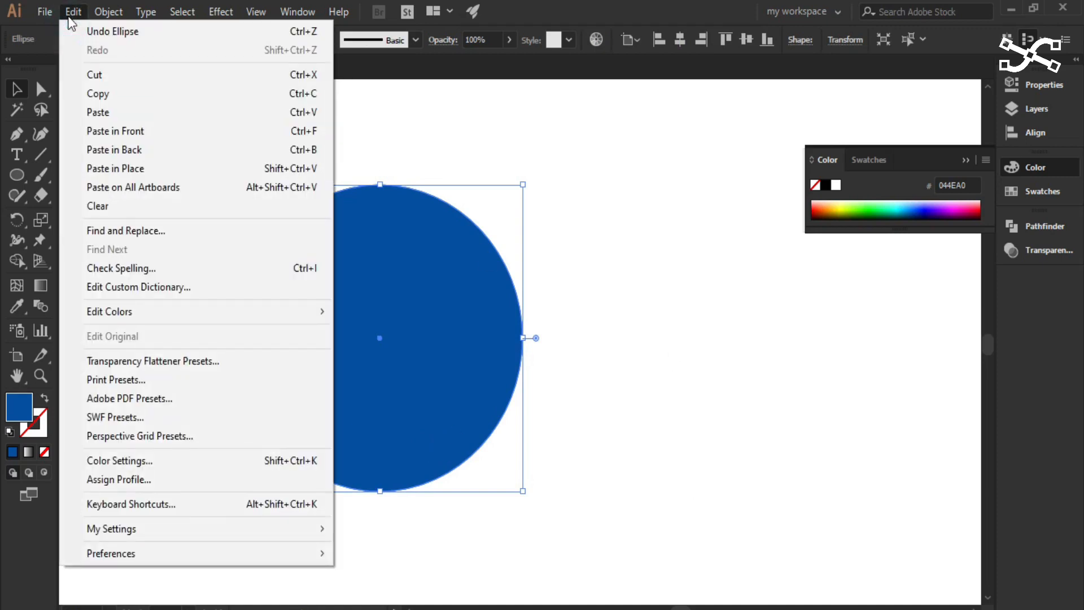
left_click(123, 93)
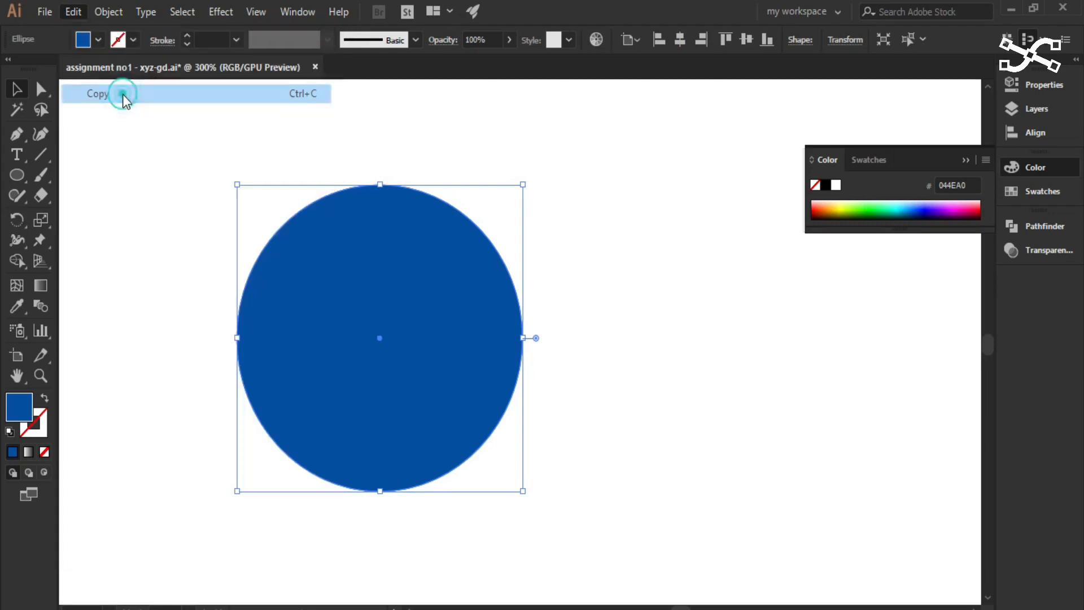
left_click(82, 10)
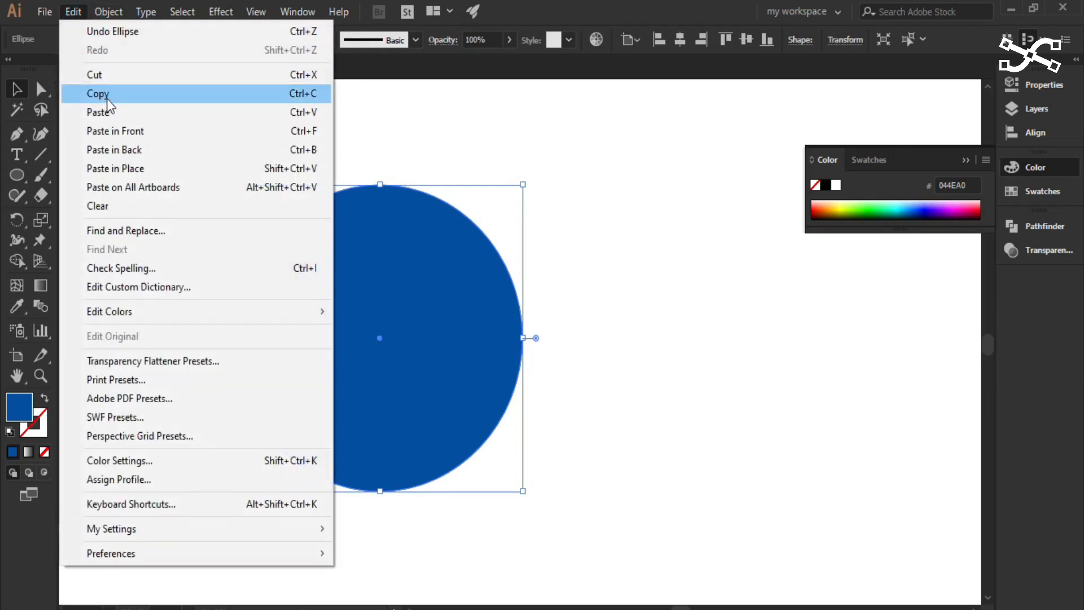
left_click(302, 94)
left_click(74, 12)
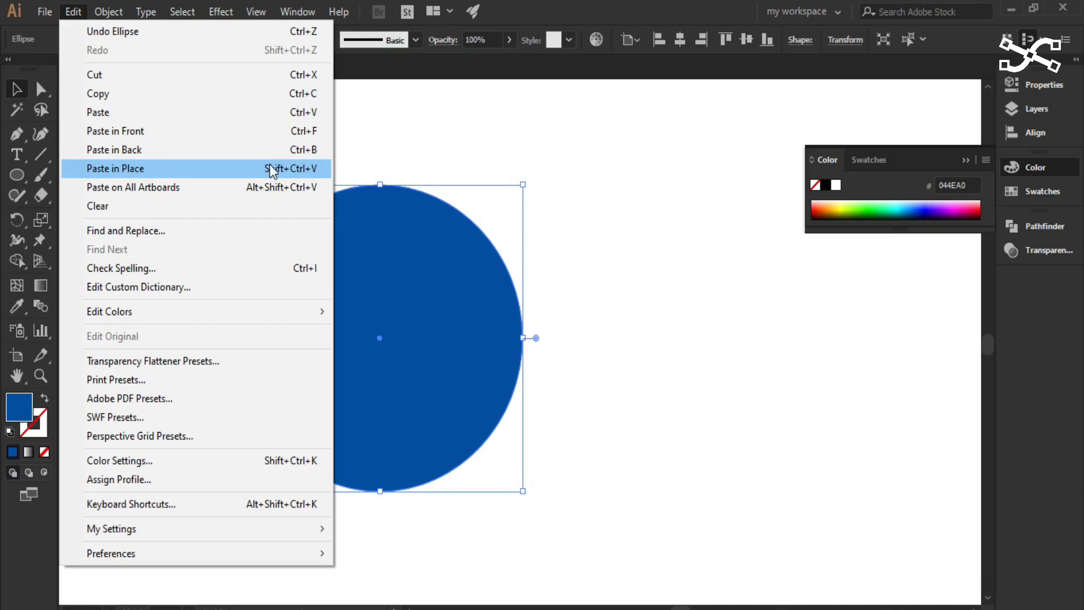
left_click(515, 17)
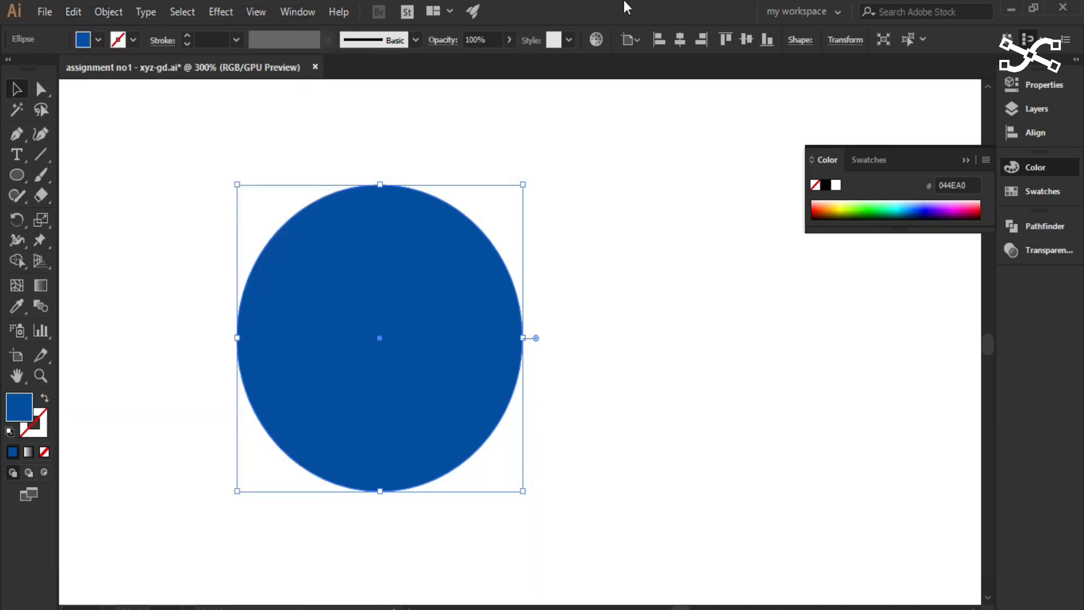
left_click_drag(397, 385, 462, 393)
left_click(492, 511)
key("ctrl+z")
key("ctrl+z")
- Examine the modifier and arrow keys on the keyboard picture, and return to the blue circle
key("ctrl+1")
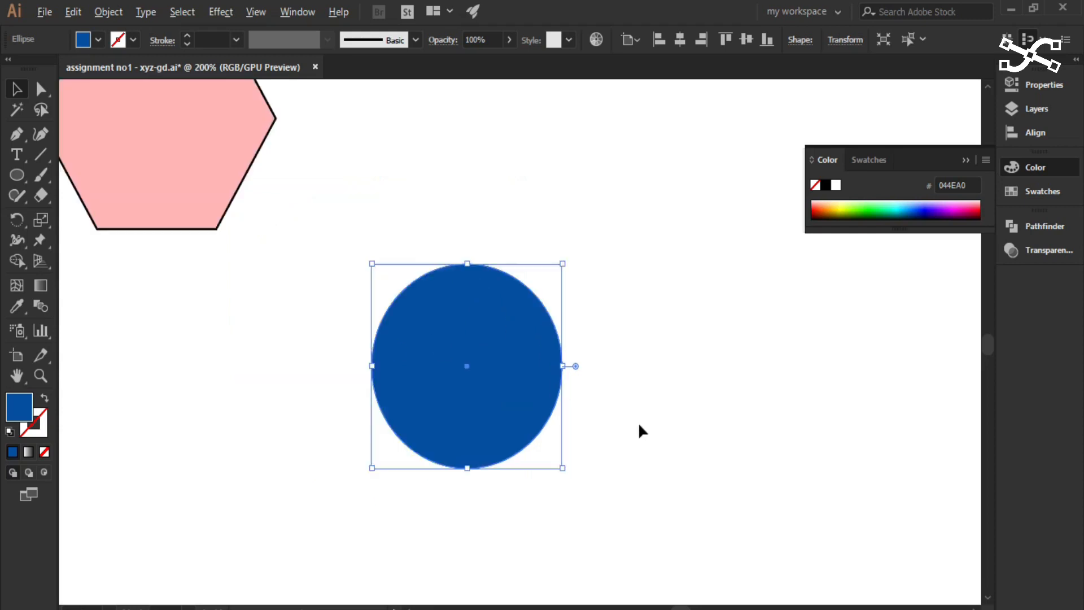
key("space")
left_click_drag(769, 389, 154, 310)
left_click_drag(716, 333, 528, 475)
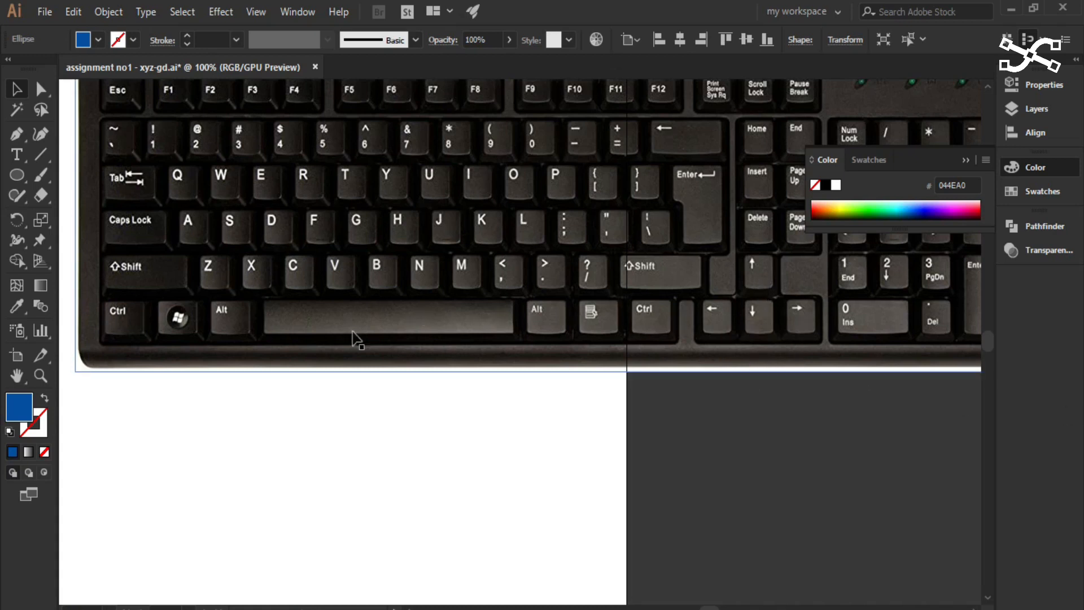
scroll(375, 421, "left", 10)
scroll(366, 485, "up", 1)
scroll(365, 485, "up", 1)
key("space")
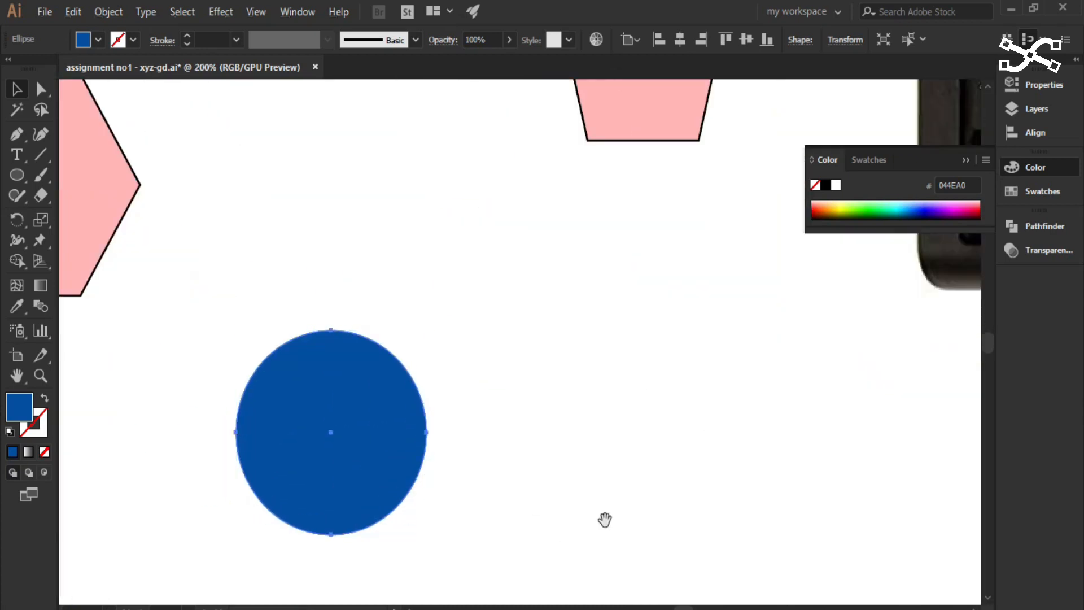
left_click_drag(604, 517, 669, 405)
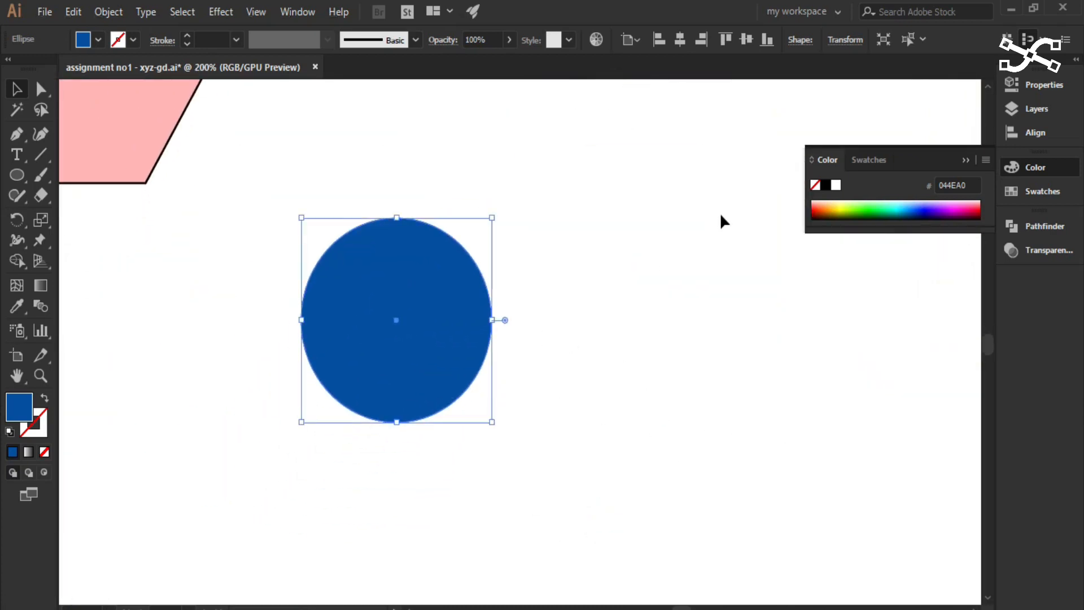
- Duplicate the blue circle slightly to the right and nudge the copy slightly upward
key("alt+Right")
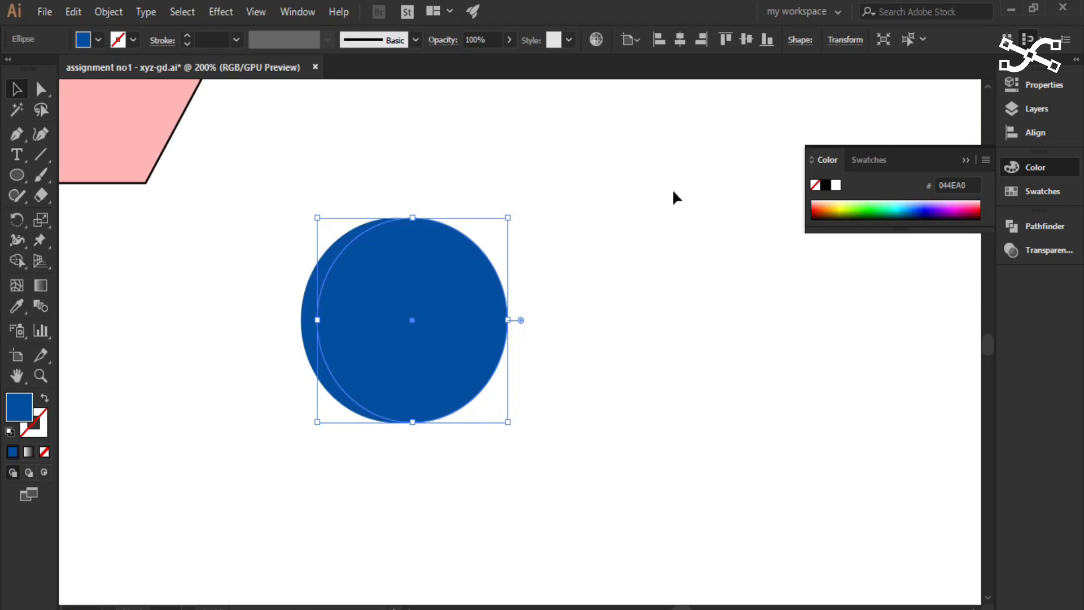
key("shift+Up")
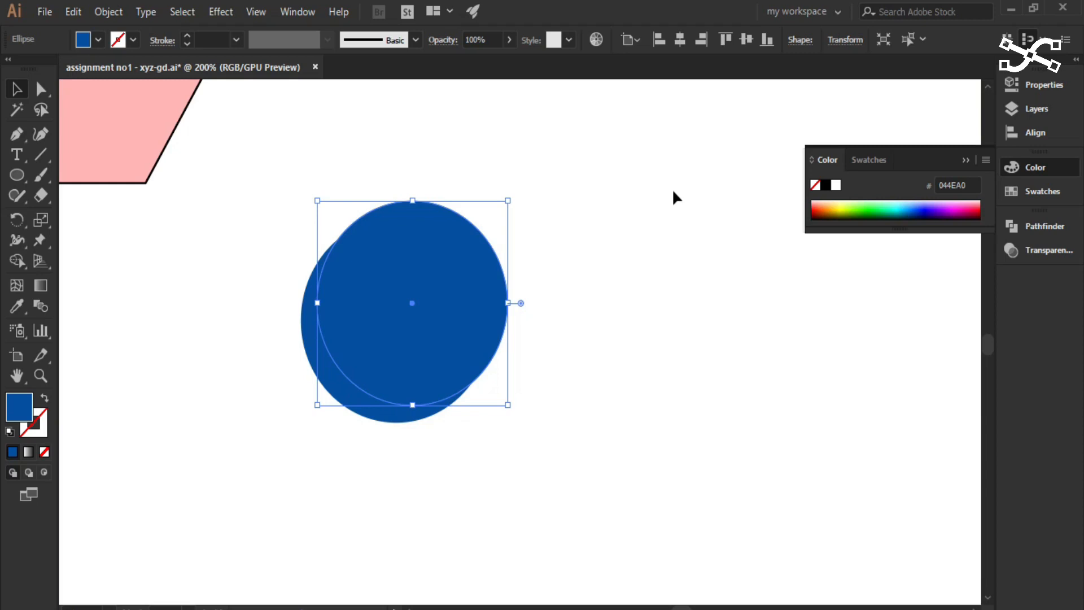
left_click_drag(236, 165, 173, 222)
- Select both overlapping blue circles and split them with the Shape Builder tool into the central overlap and the two outer crescents
left_click(24, 85)
left_click_drag(289, 170, 553, 510)
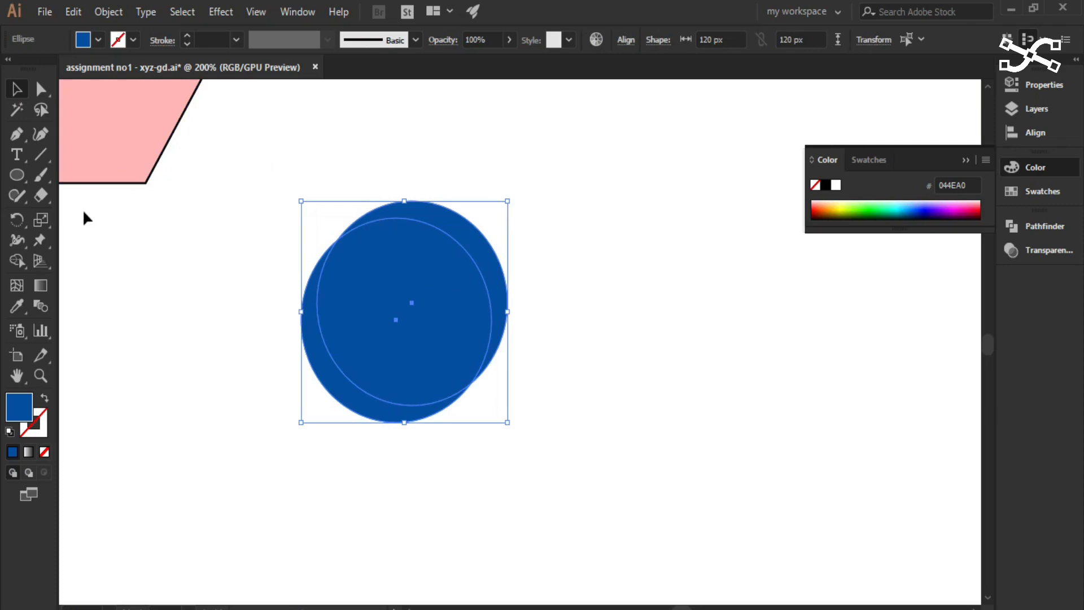
left_click(17, 262)
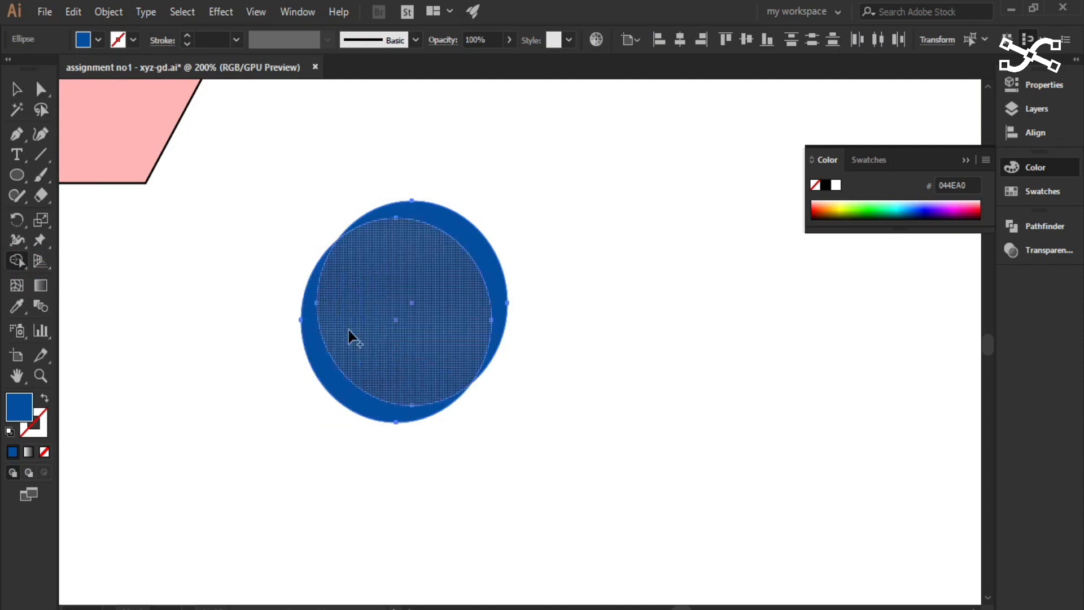
left_click(411, 329)
left_click(418, 223)
left_click(322, 372)
- Examine the Alt key on the keyboard picture, and return to the overlapping blue circles
key("space")
scroll(764, 345, "down", 1)
key("space")
left_click_drag(879, 350, 261, 408)
left_click_drag(505, 218, 515, 388)
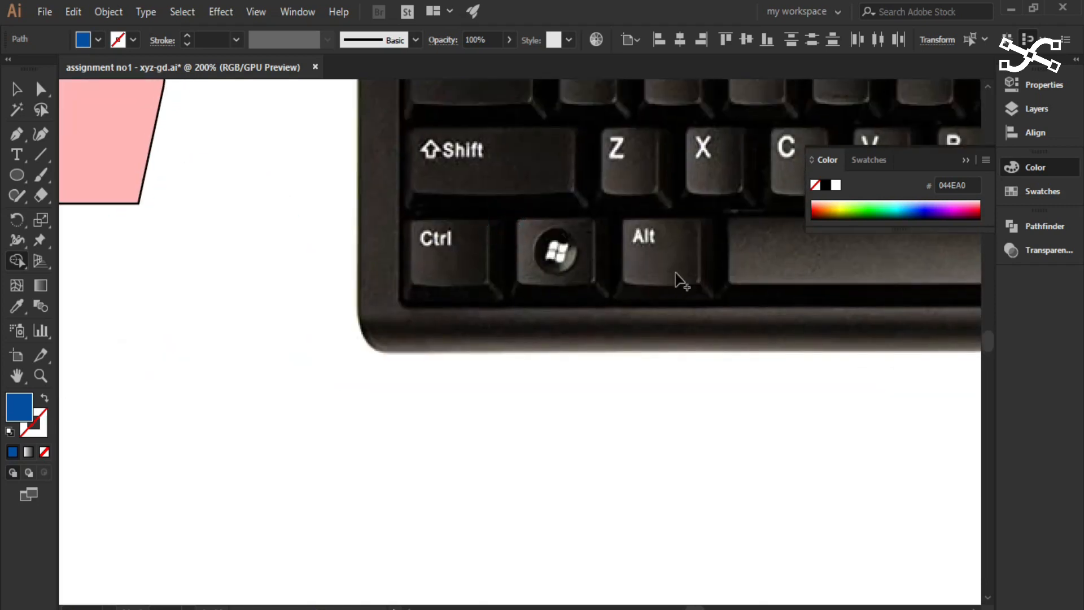
key("space")
left_click_drag(157, 305, 572, 318)
left_click_drag(389, 368, 588, 172)
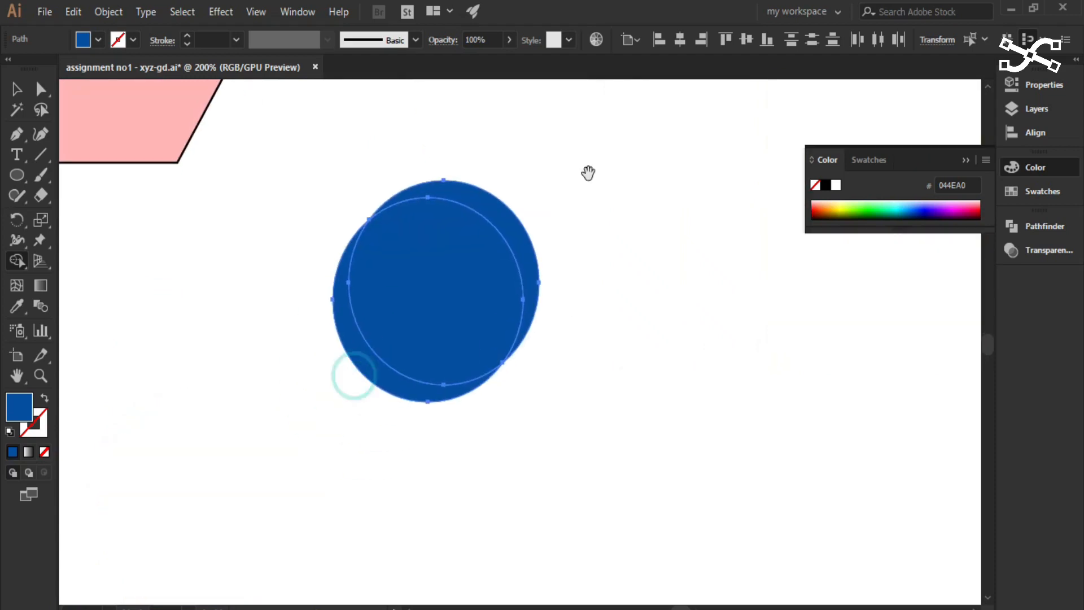
- Erase the central overlap and the upper-right crescent with the Shape Builder tool, and move the remaining crescent well to the left
left_click(423, 276)
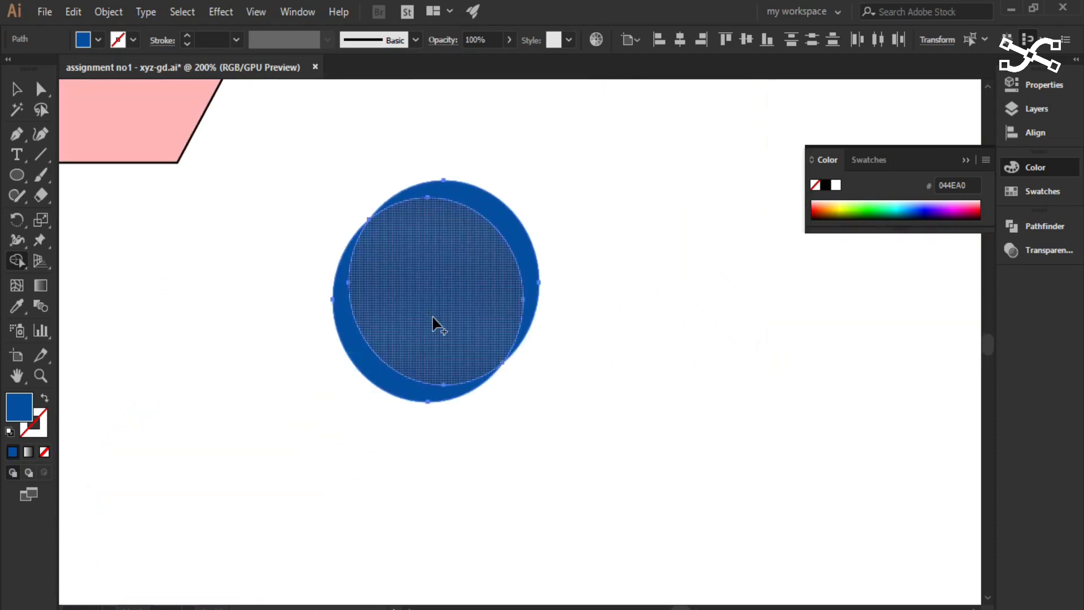
left_click(420, 255, "alt")
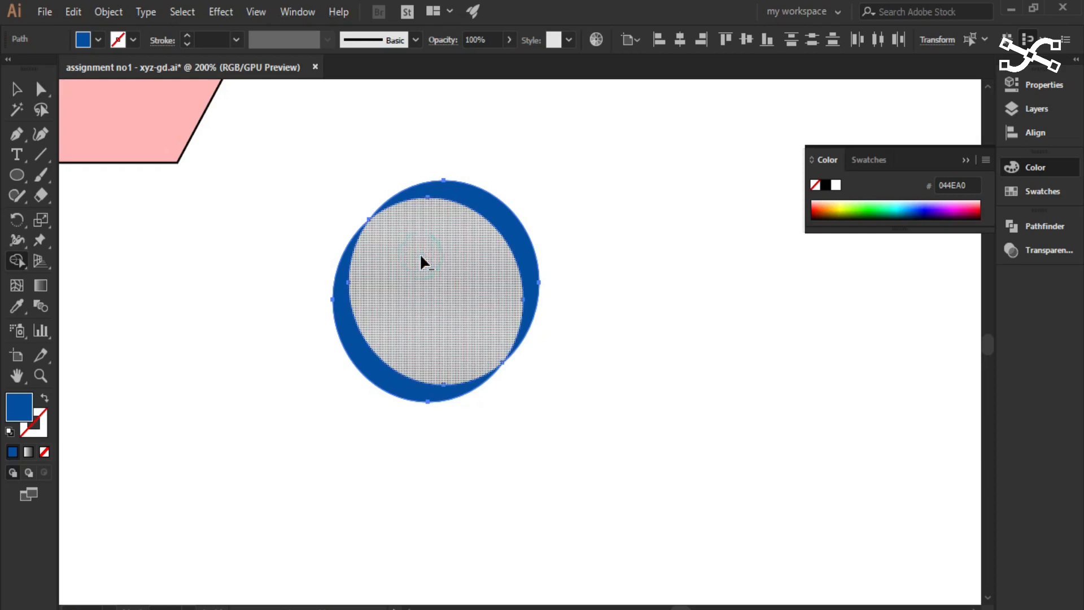
left_click(476, 210, "alt")
left_click(17, 89)
left_click(156, 398)
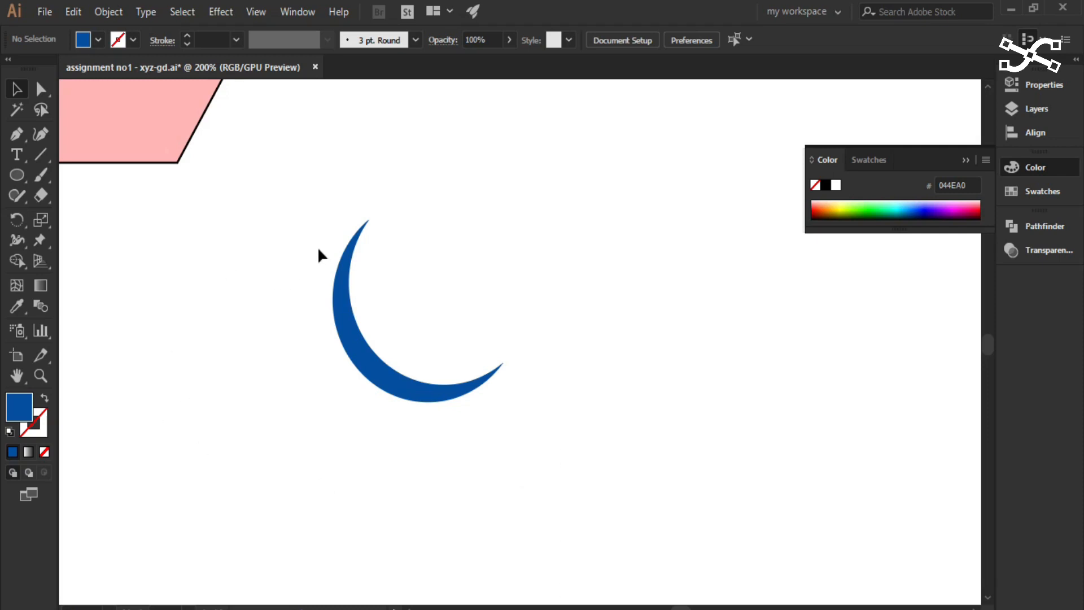
left_click_drag(287, 195, 460, 454)
left_click_drag(437, 398, 186, 415)
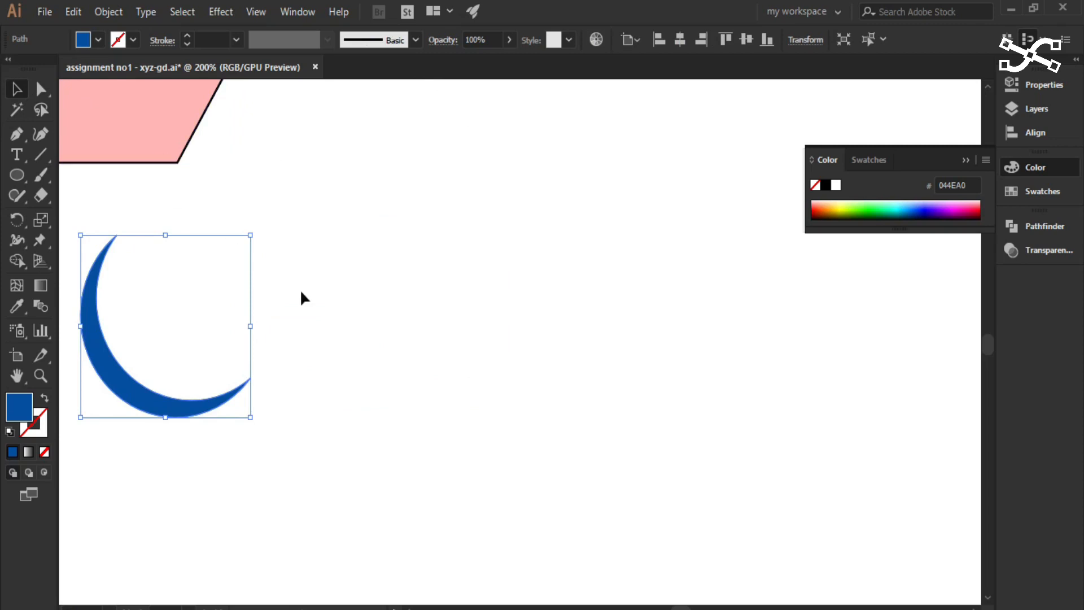
- Move the pink rounded square and the star down into the empty area, keeping the star overlapping the square's right side
key("ctrl+minus")
left_click_drag(415, 286, 338, 483)
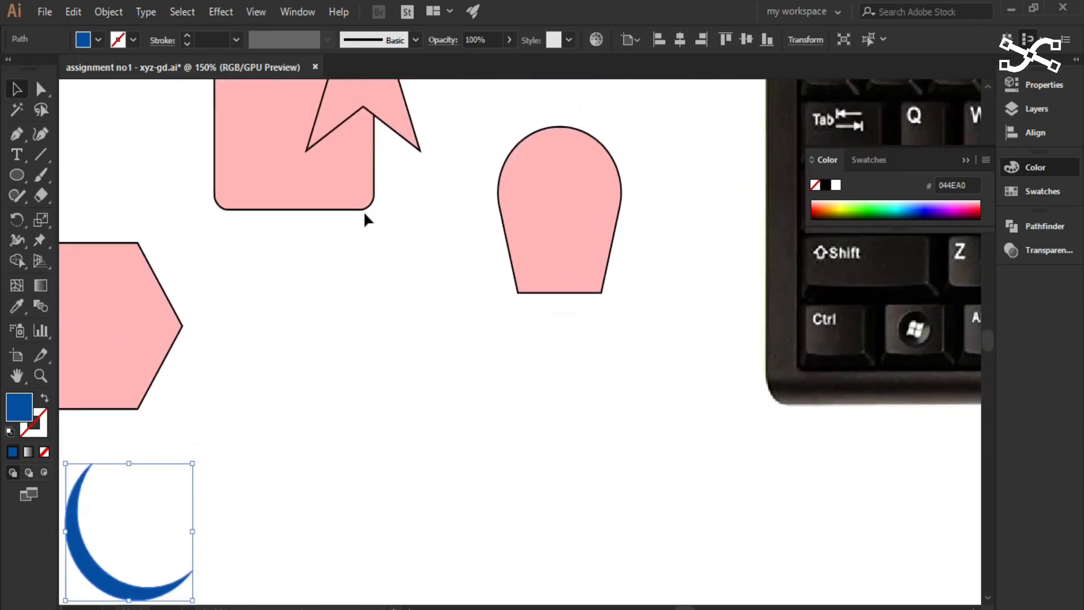
left_click_drag(350, 188, 585, 569)
left_click_drag(399, 134, 658, 560)
- Select the rounded square and star together, move both further down, and remove their stroke
left_click_drag(787, 518, 727, 263)
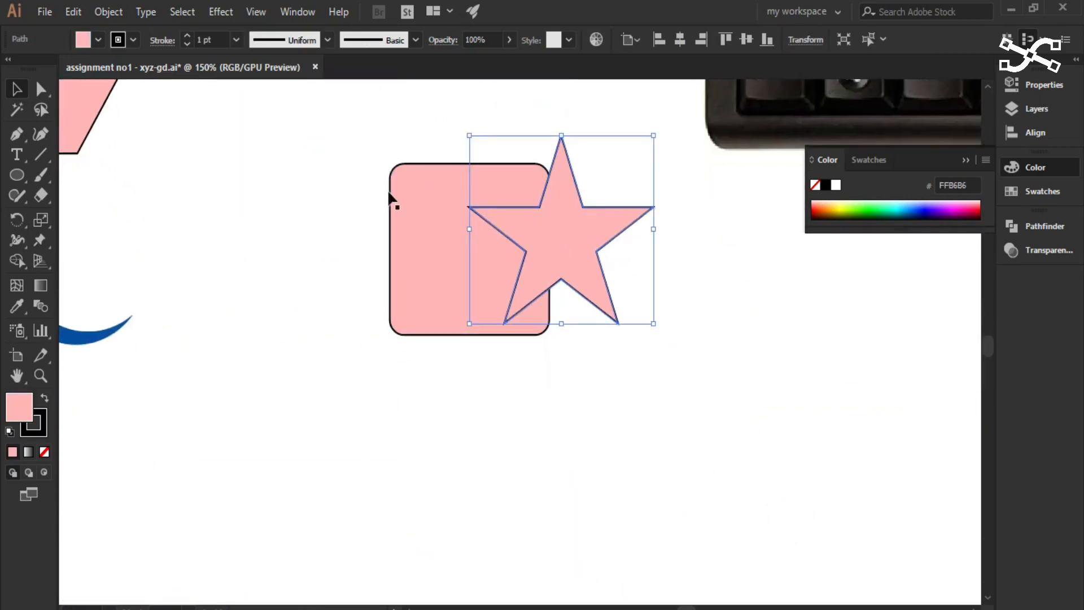
left_click_drag(271, 136, 588, 380)
left_click_drag(560, 270, 563, 444)
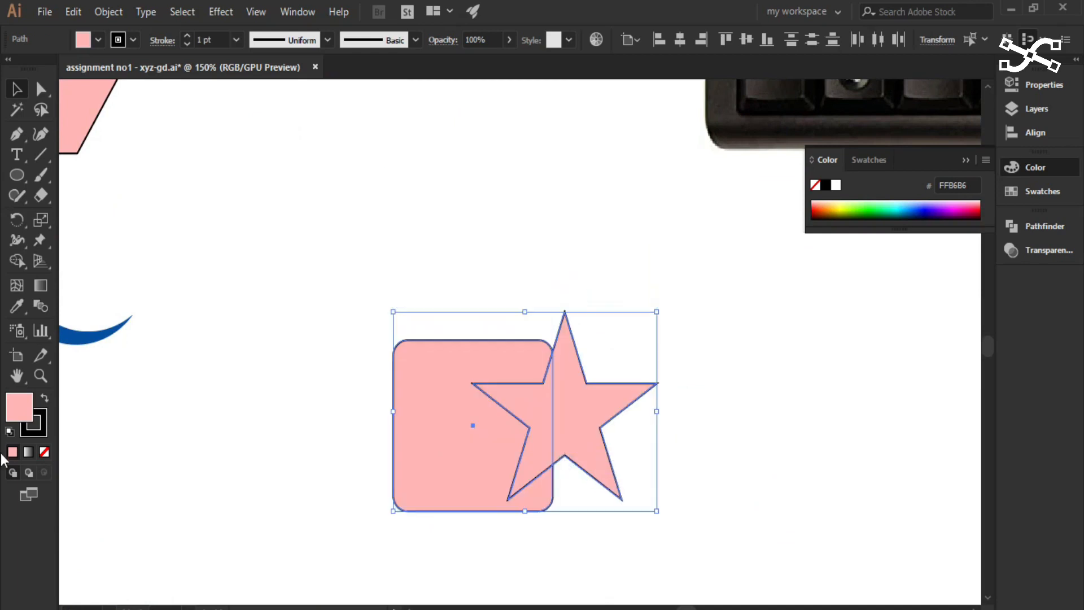
left_click(43, 424)
left_click(45, 452)
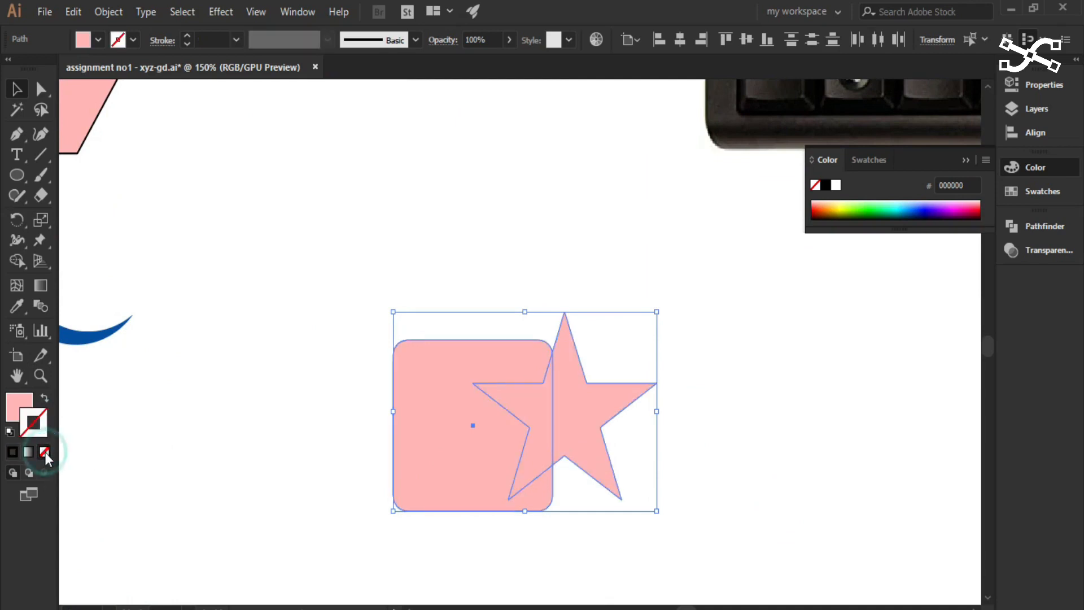
- Deselect the overlapping shapes, select only the star, and apply the crescent's blue fill to it with the Eyedropper tool
left_click_drag(208, 412, 365, 426)
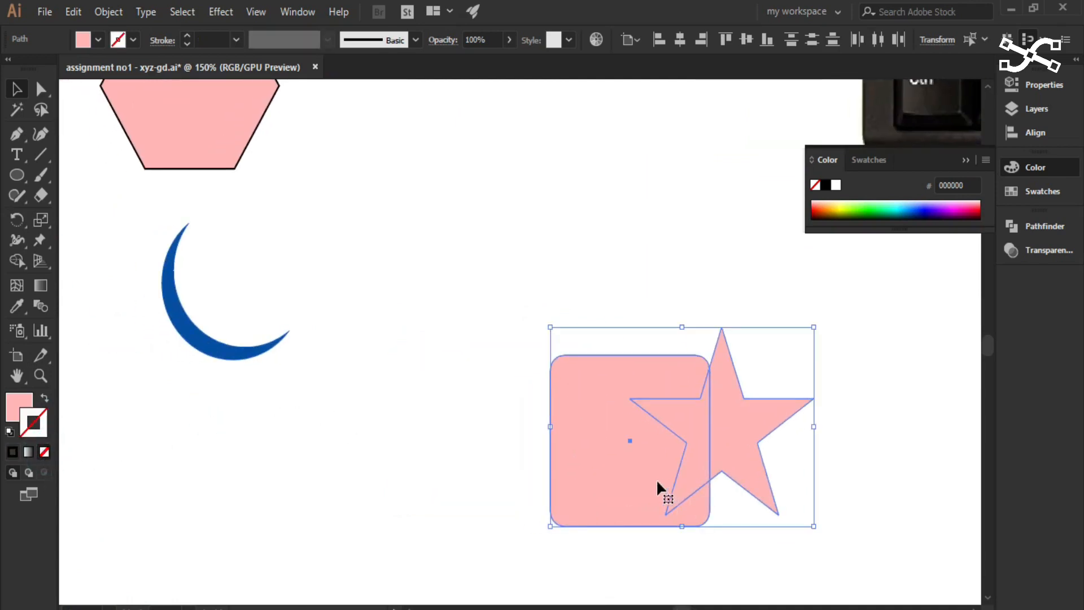
left_click(439, 454)
left_click(592, 468)
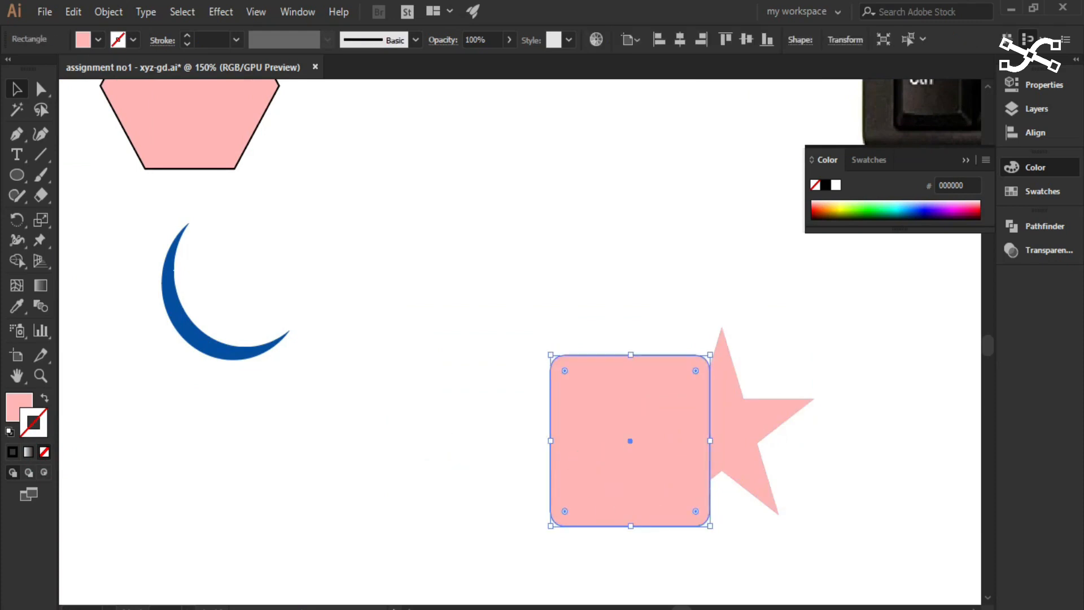
left_click(749, 442)
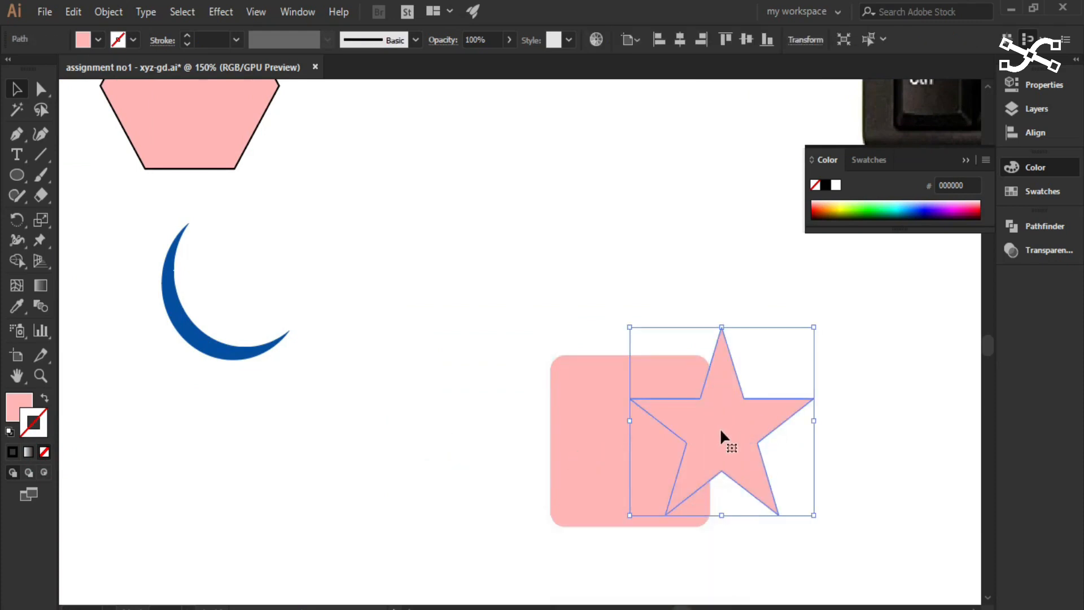
left_click(429, 375)
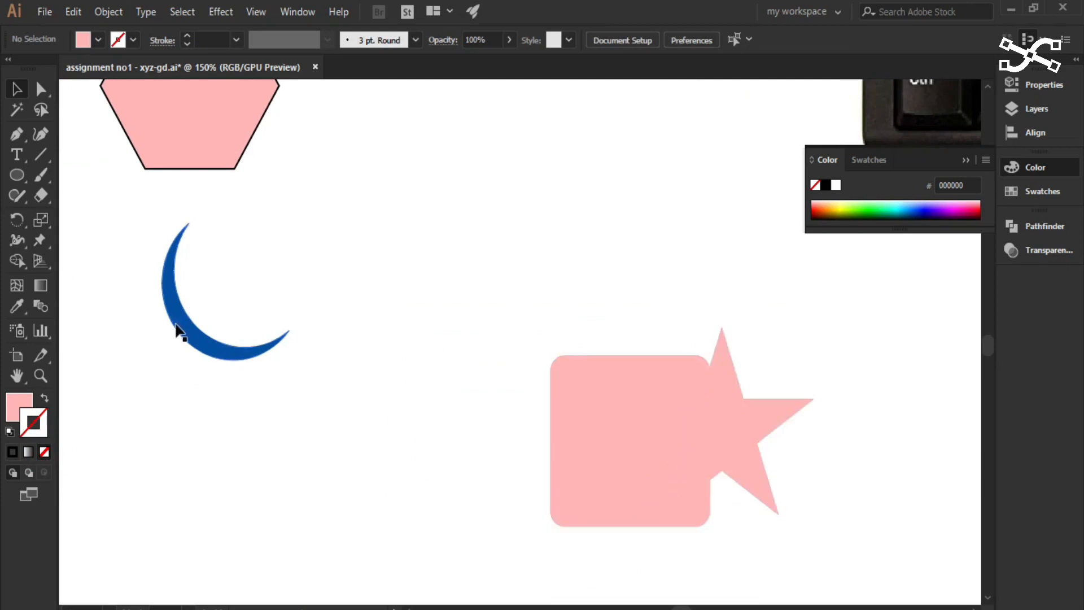
left_click(701, 479)
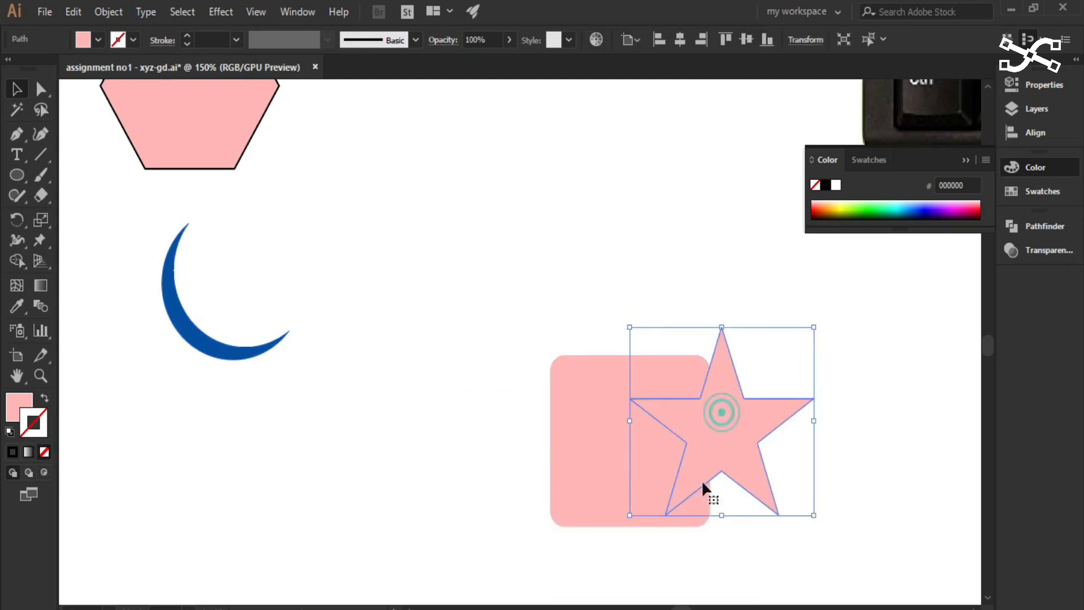
mouse_move(602, 608)
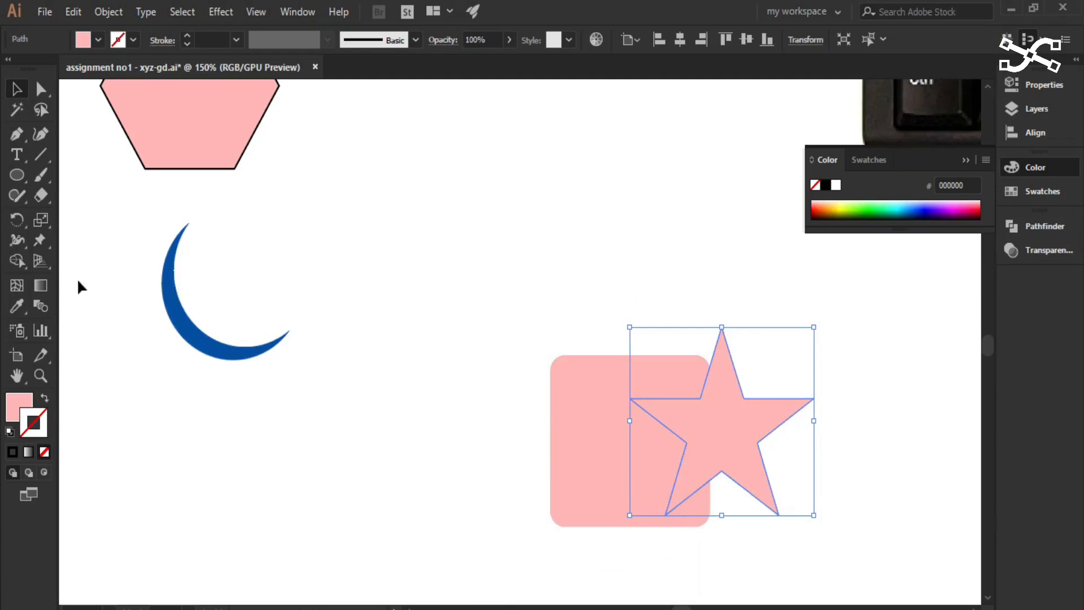
left_click(14, 314)
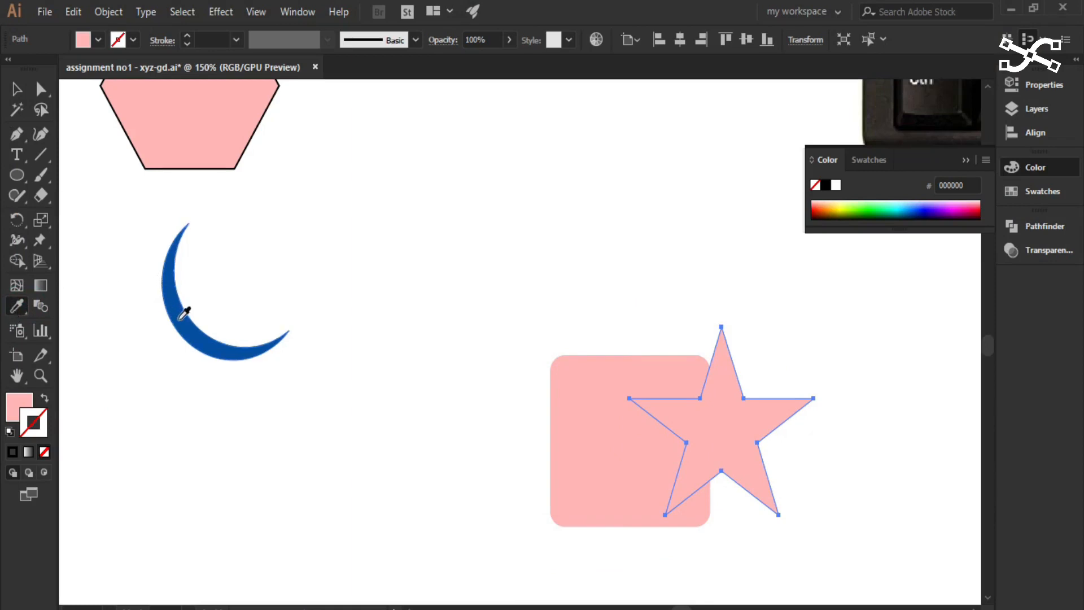
left_click(180, 316)
left_click(16, 89)
left_click(15, 306)
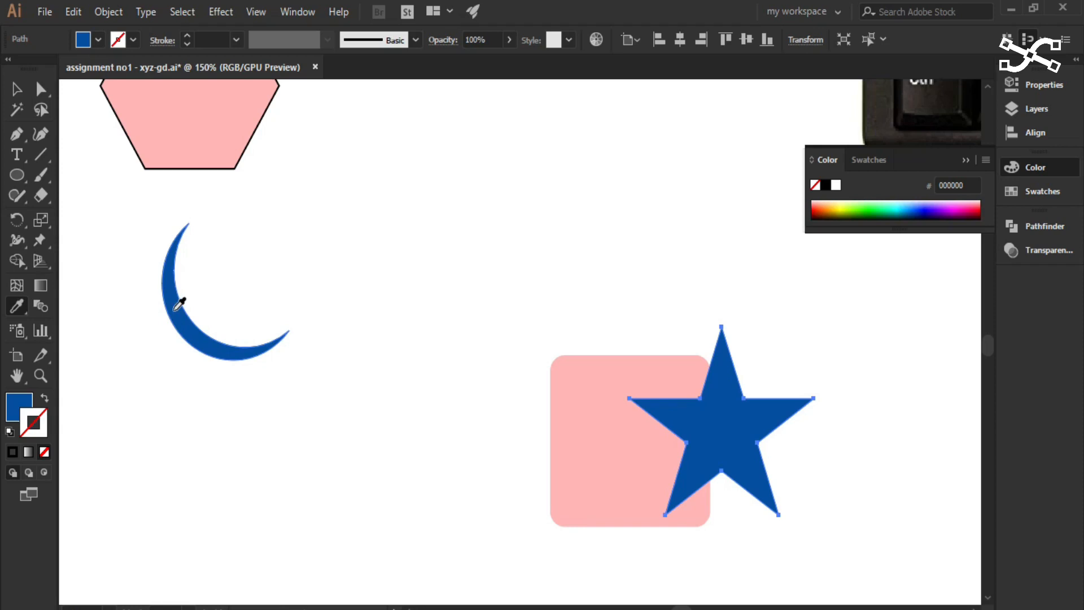
- Move the star slightly down so its lower points line up with the rounded square's bottom edge
key("v")
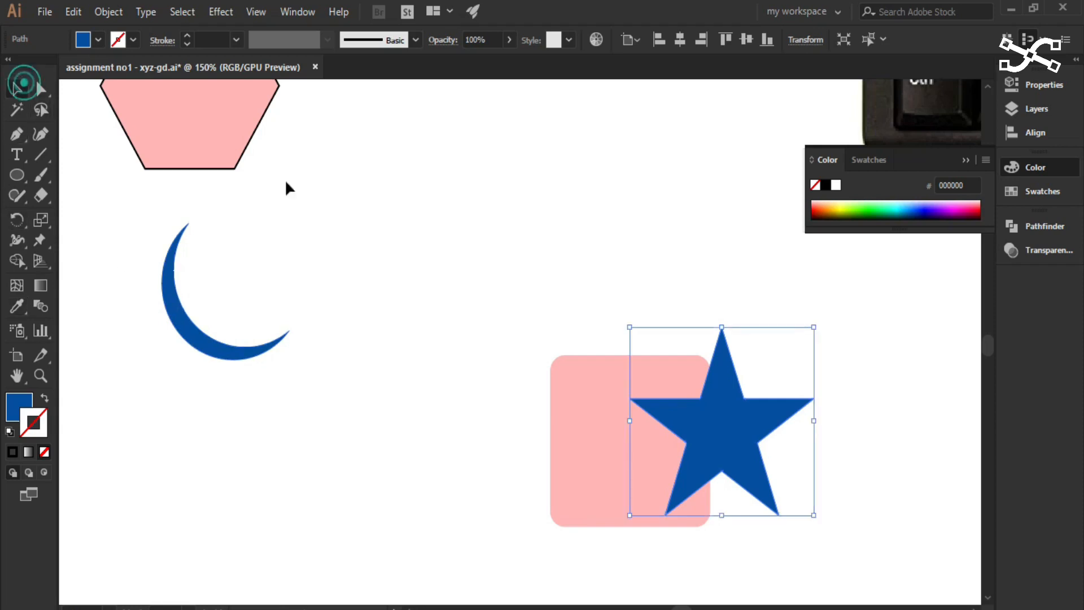
left_click_drag(659, 263, 445, 164)
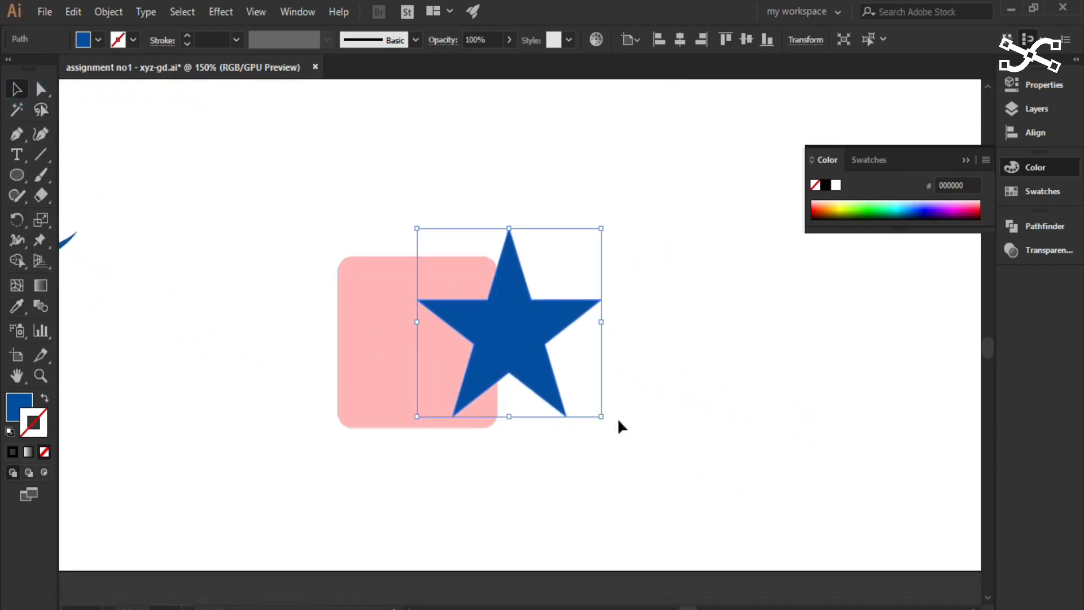
scroll(545, 366, "up", 2)
left_click_drag(632, 382, 707, 430)
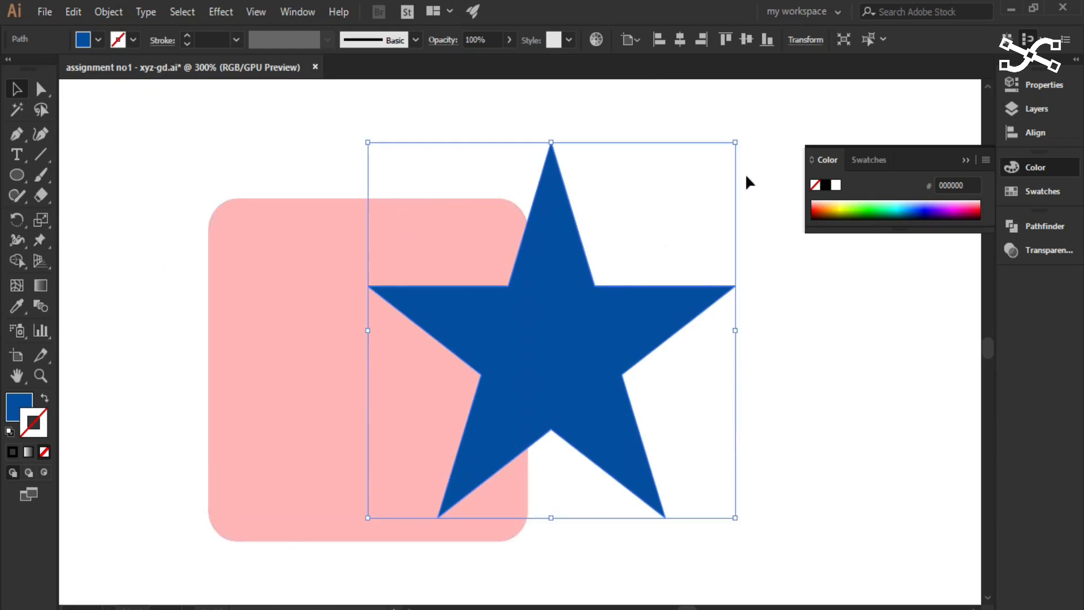
left_click(963, 161)
left_click(619, 385)
left_click_drag(620, 385, 618, 409)
- Select the rounded square and the star together and show the Pathfinder options
left_click_drag(324, 159, 604, 374)
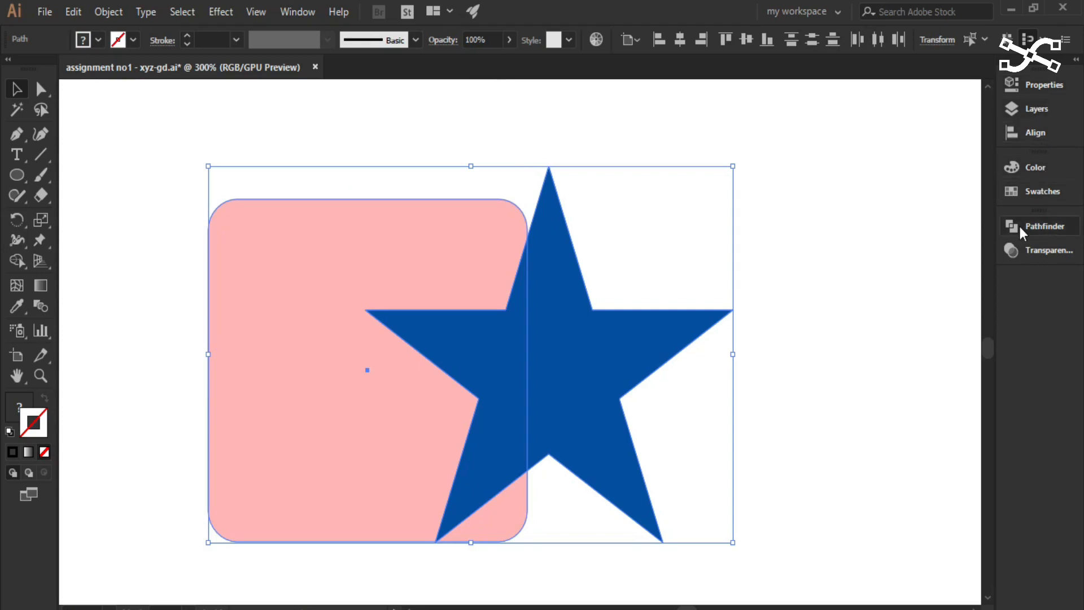
left_click_drag(581, 367, 484, 322)
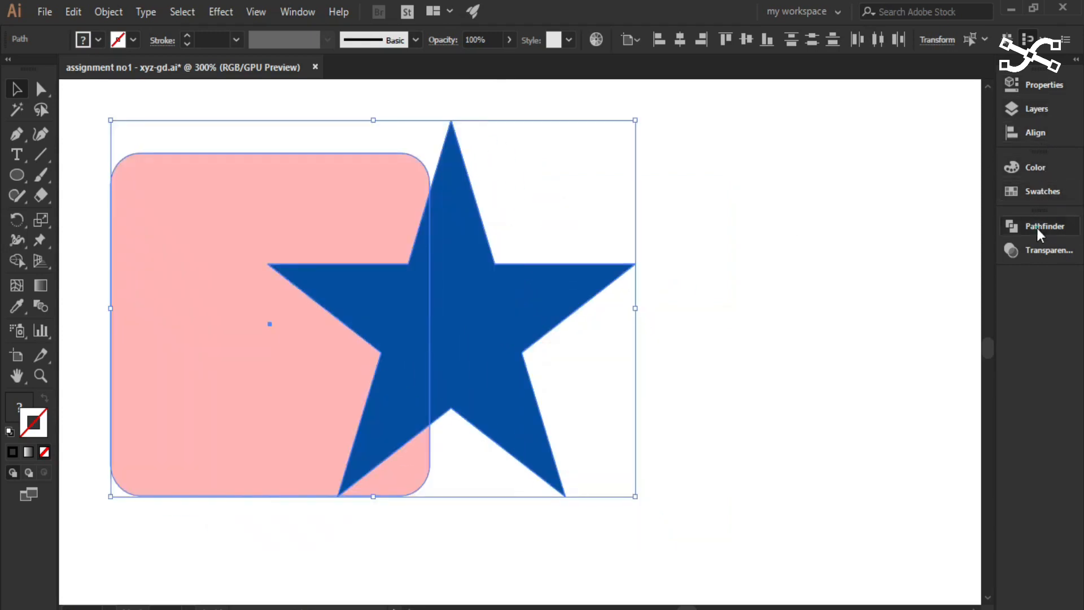
left_click(1009, 230)
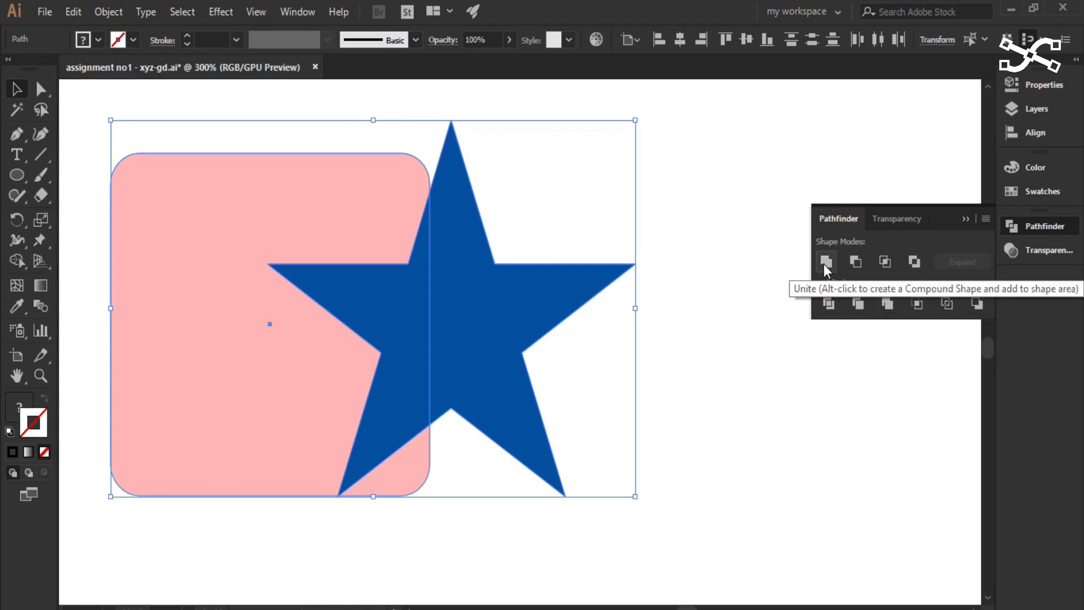
left_click(740, 360)
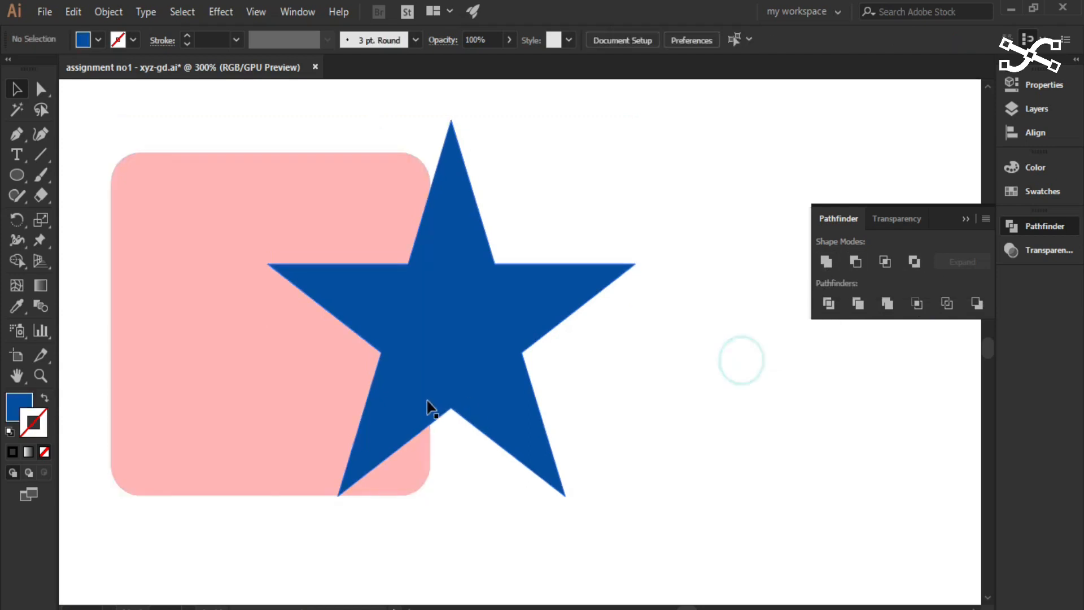
left_click(429, 359)
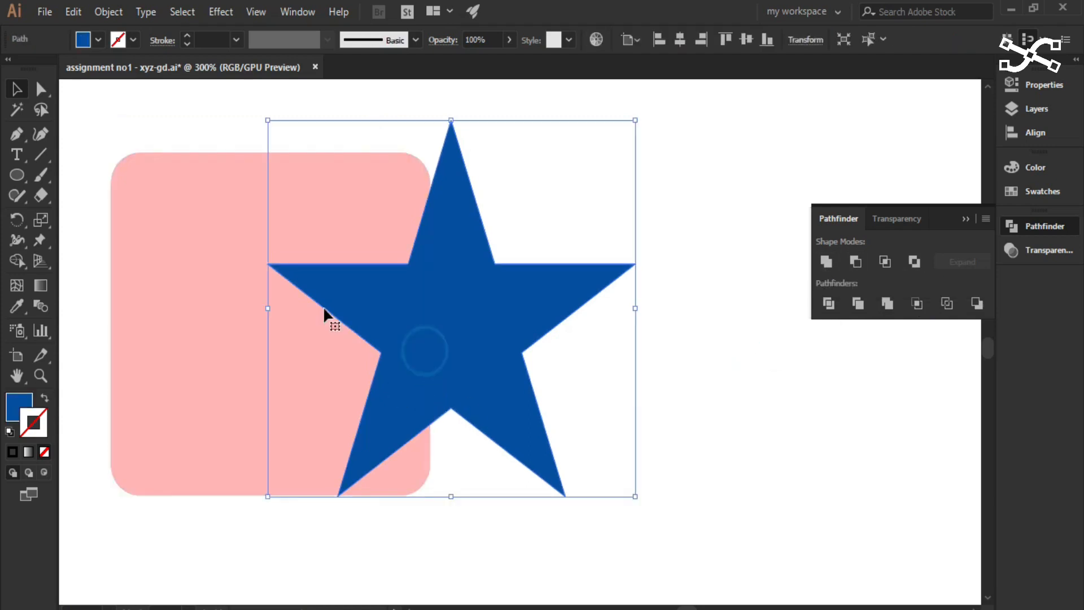
left_click(209, 240)
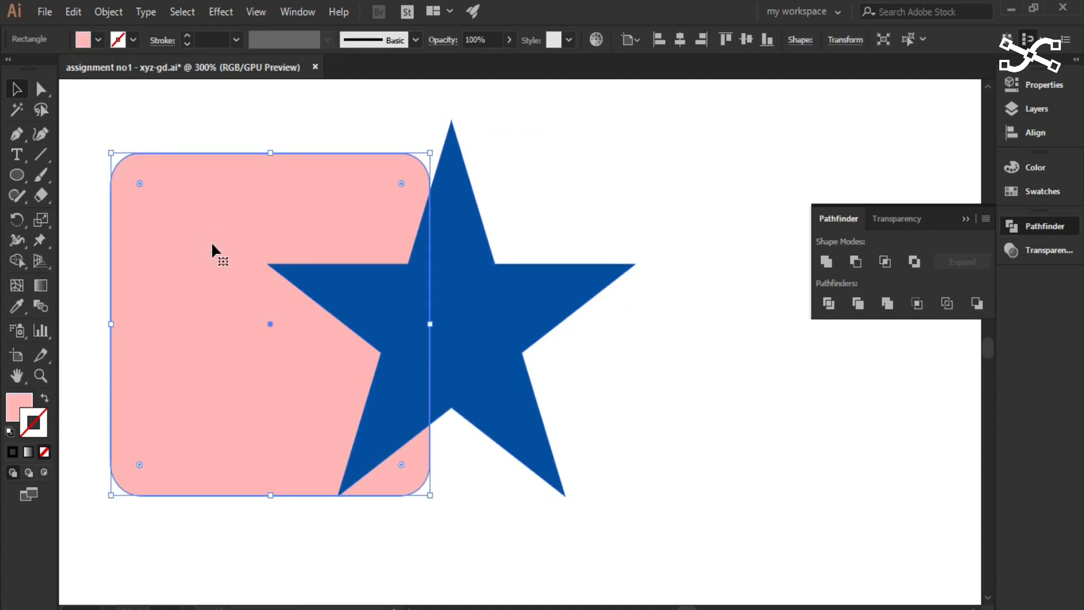
left_click(575, 395)
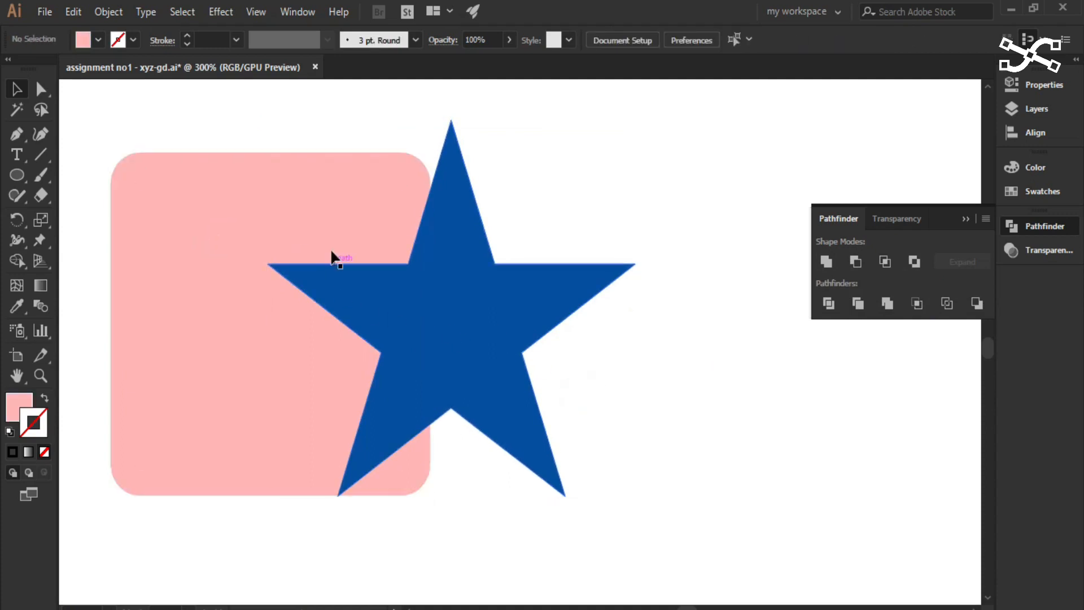
- Select the pink rounded square and bring it to the front, over the star
left_click(339, 183)
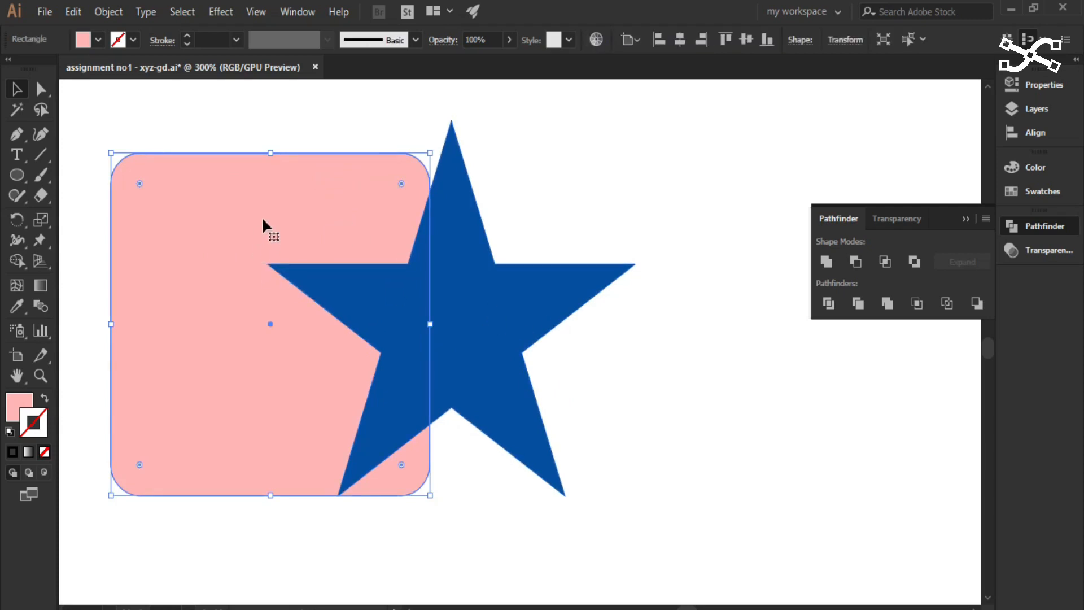
left_click(308, 211)
right_click(309, 214)
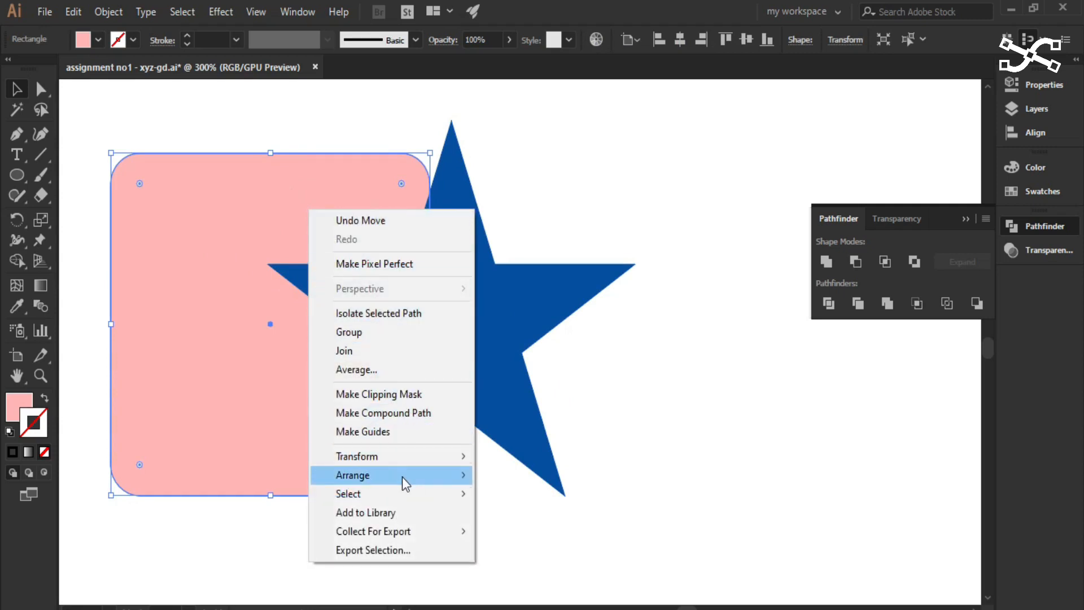
mouse_move(406, 482)
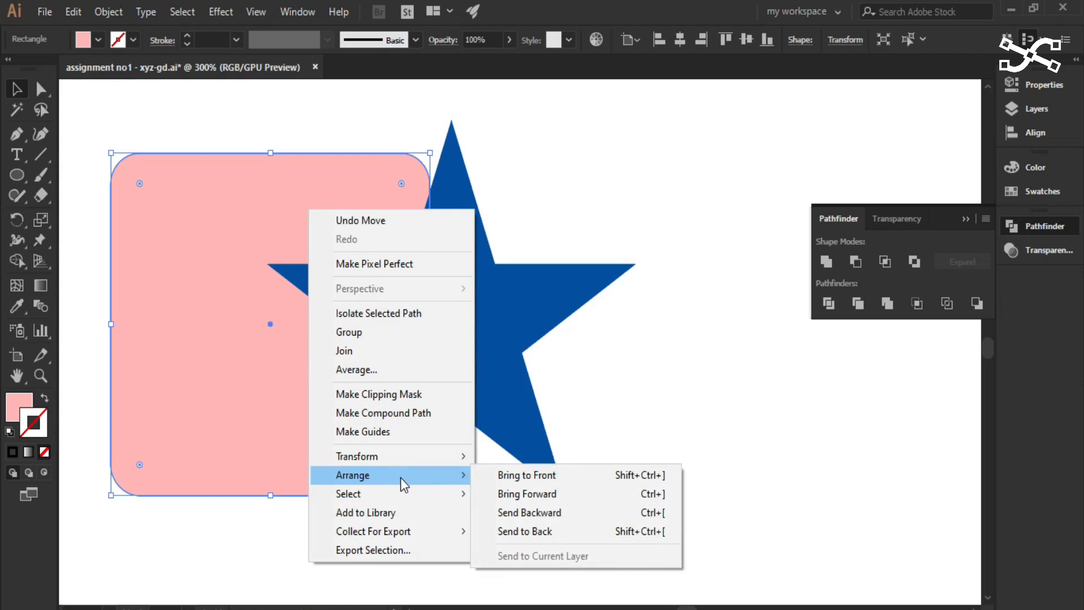
left_click(171, 251)
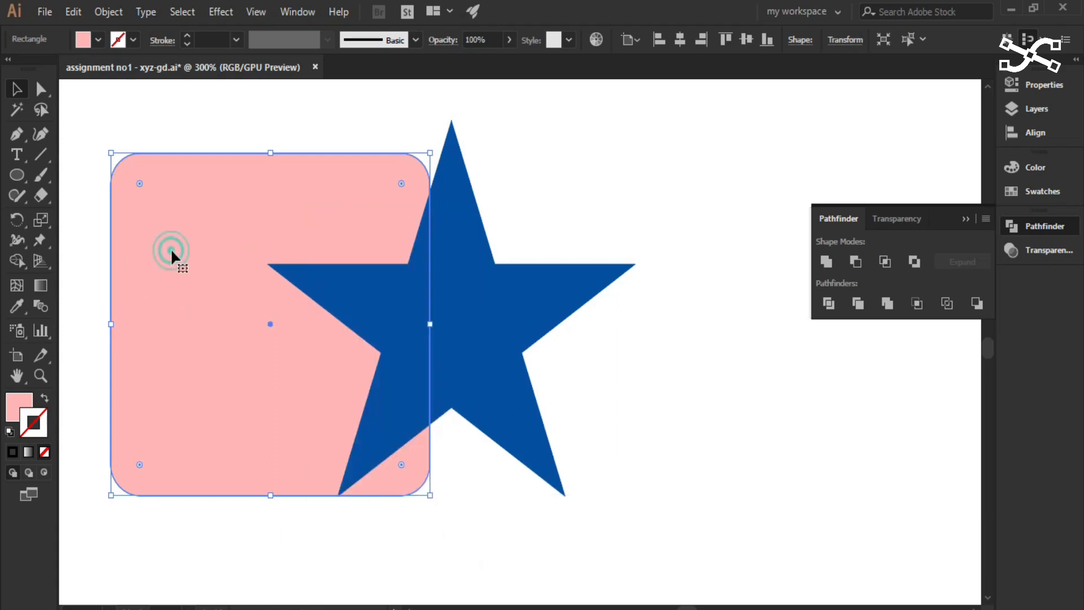
right_click(218, 199)
mouse_move(320, 462)
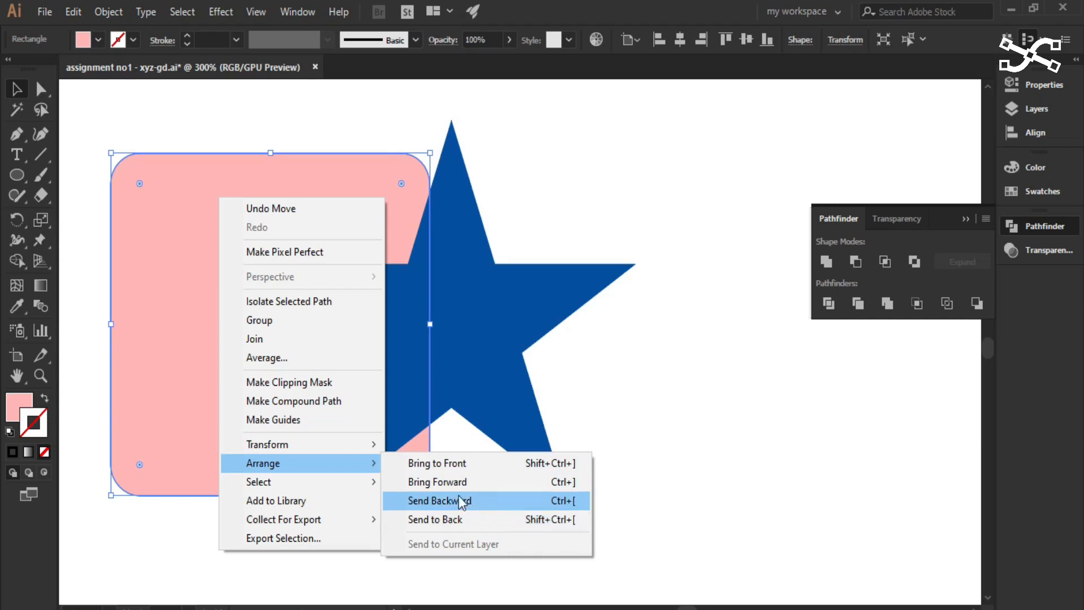
left_click(443, 462)
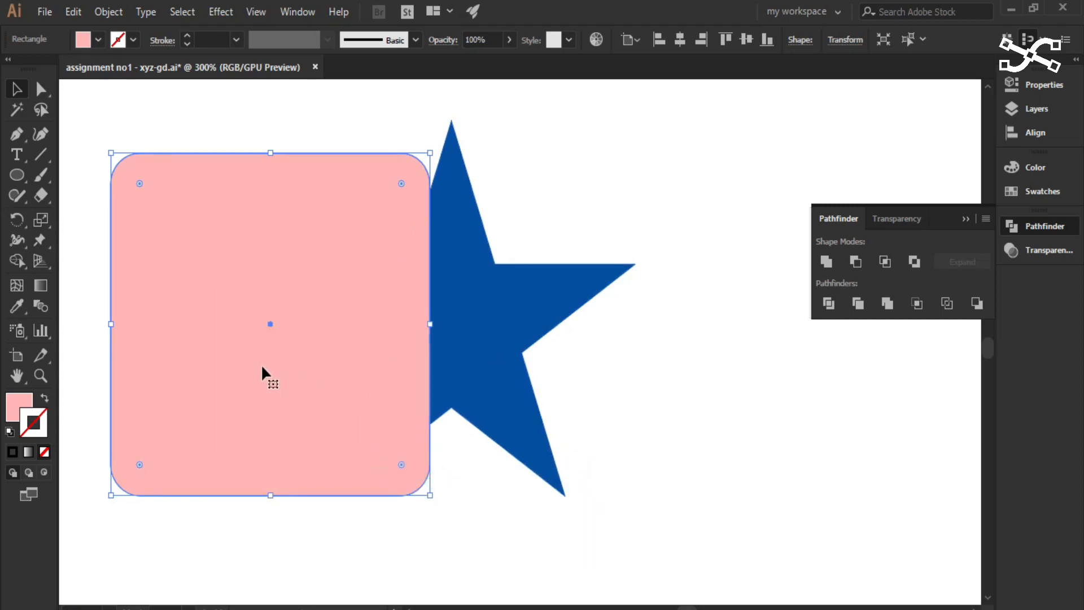
- Send the rounded square to the back, behind the star
right_click(232, 302)
left_click(196, 300)
right_click(197, 302)
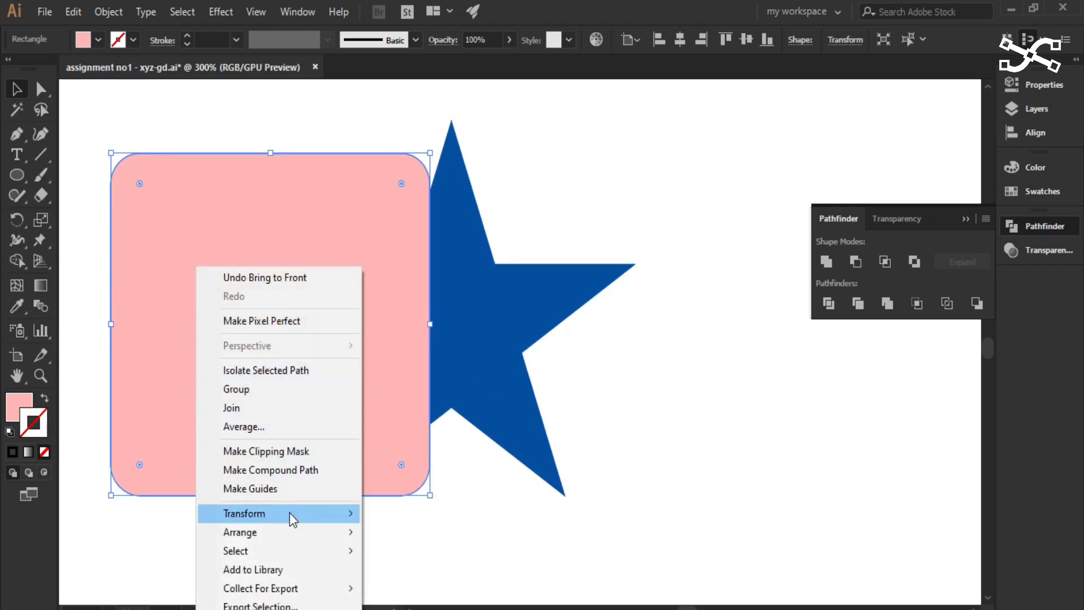
mouse_move(299, 539)
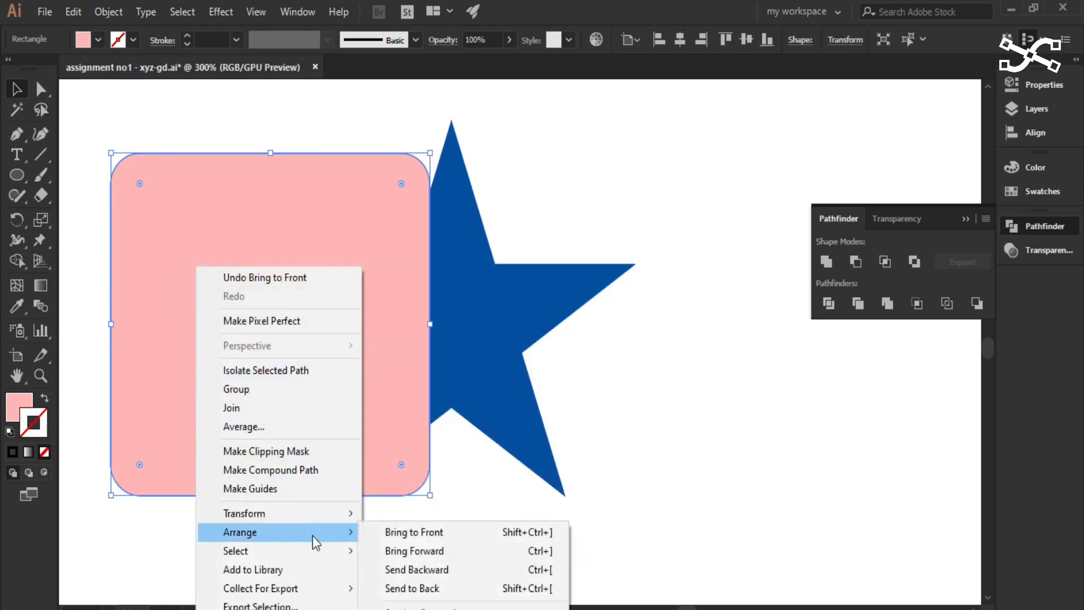
left_click(403, 588)
- Examine the stacking-order options for the rounded square, leaving its order as is, and select the star
right_click(208, 237)
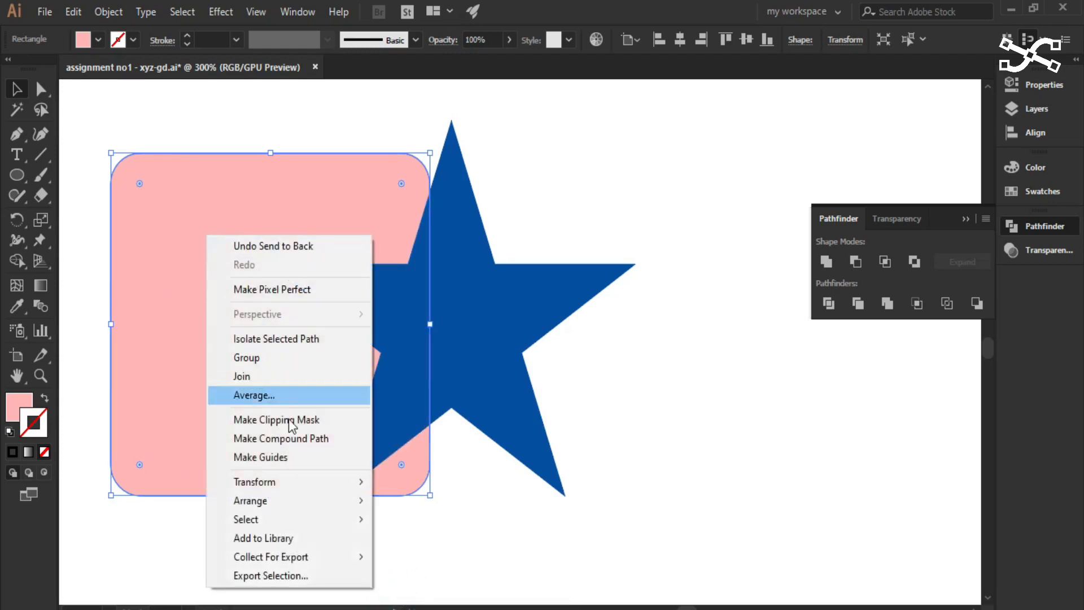
mouse_move(327, 501)
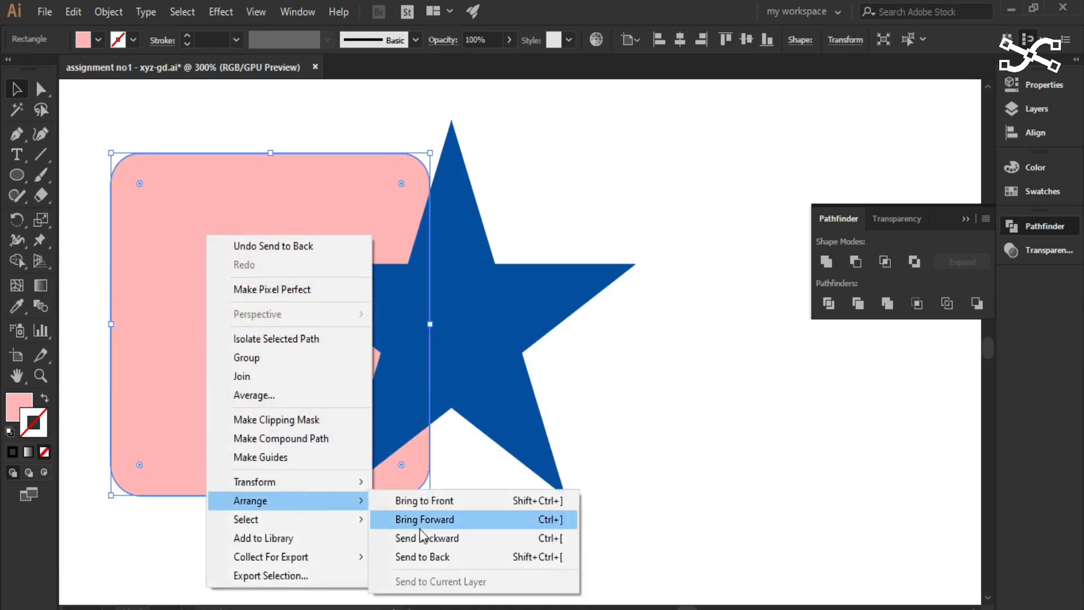
left_click(612, 430)
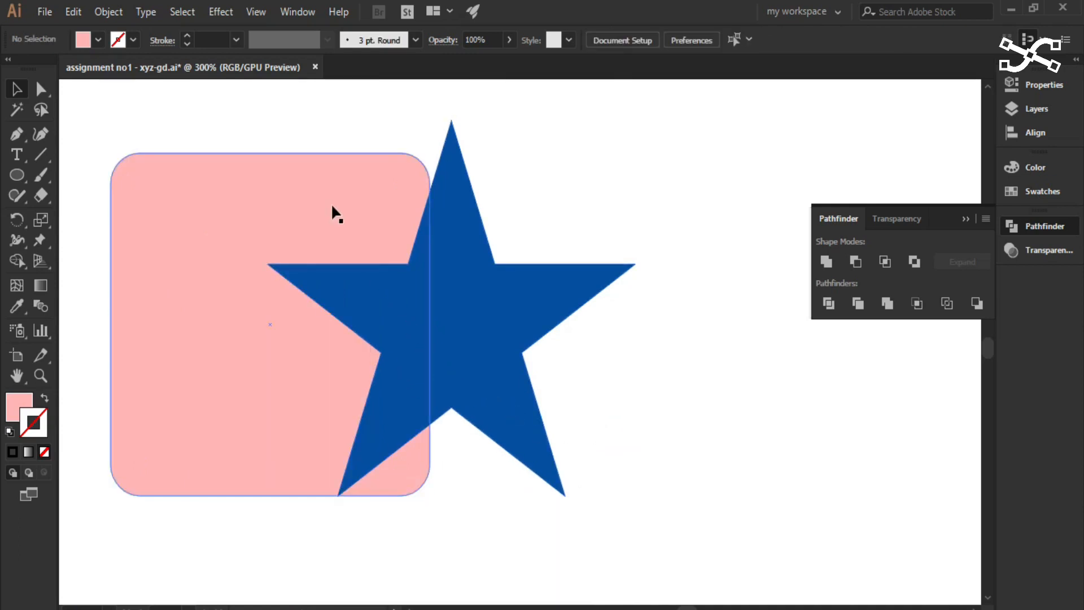
right_click(243, 247)
right_click(188, 305)
left_click(141, 340)
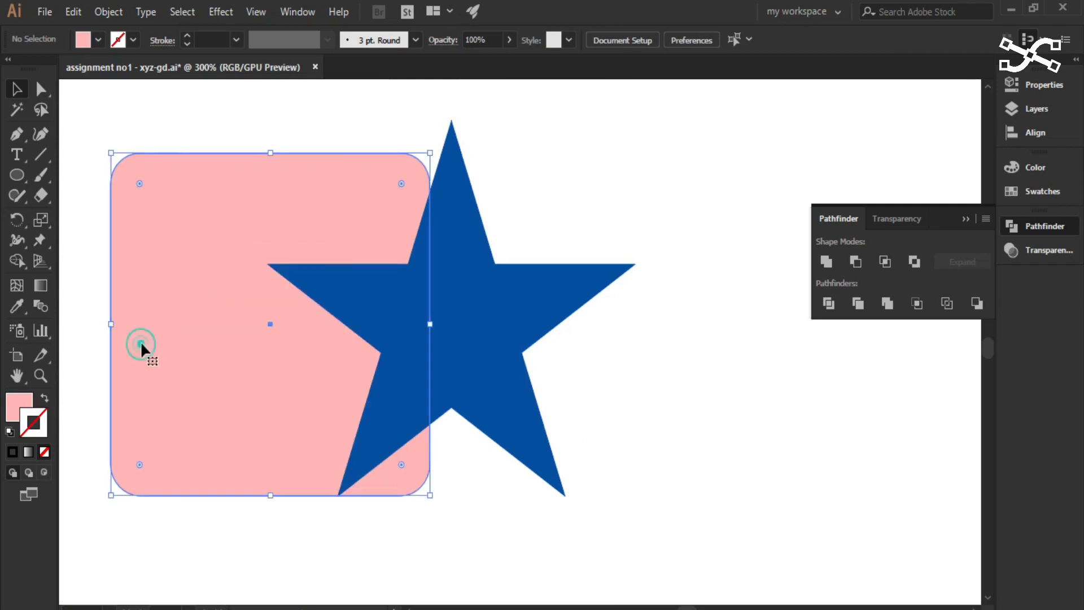
right_click(163, 341)
mouse_move(294, 539)
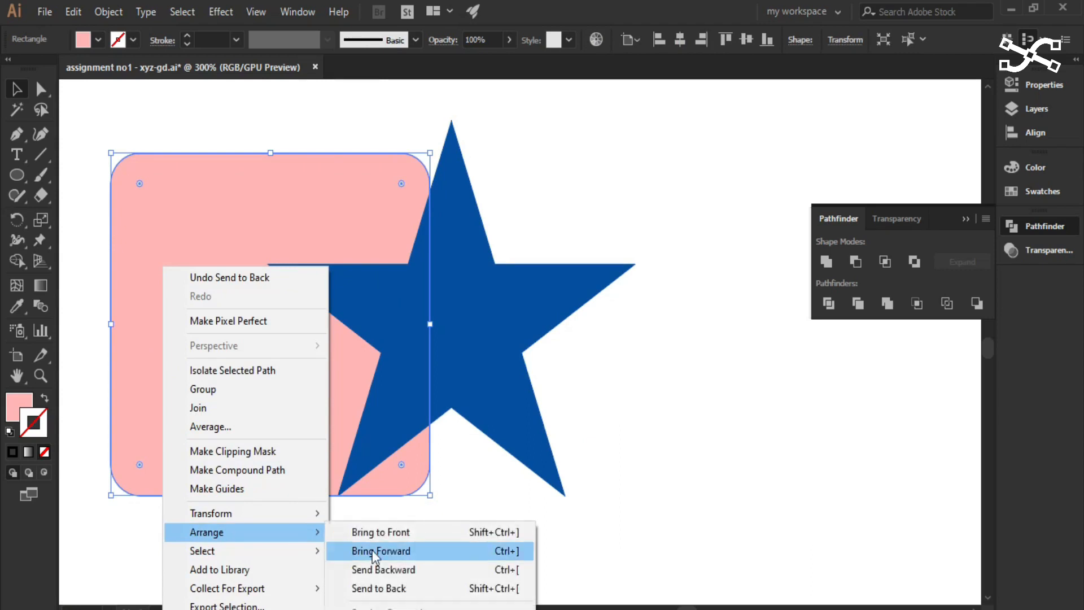
left_click(519, 313)
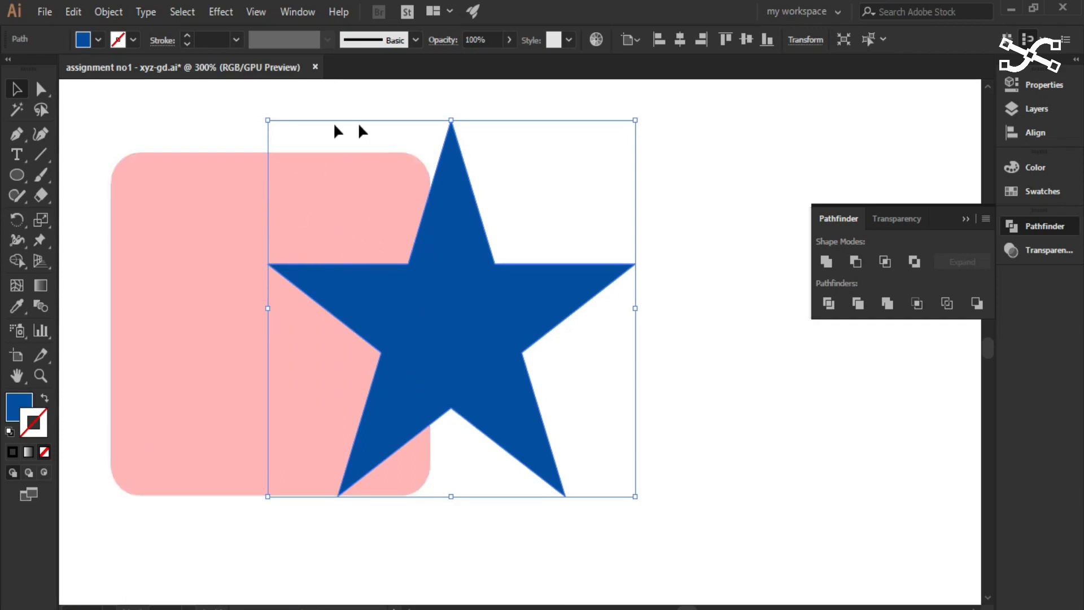
- Select the rounded square instead of the star and apply Bring to Front to it
right_click(217, 275)
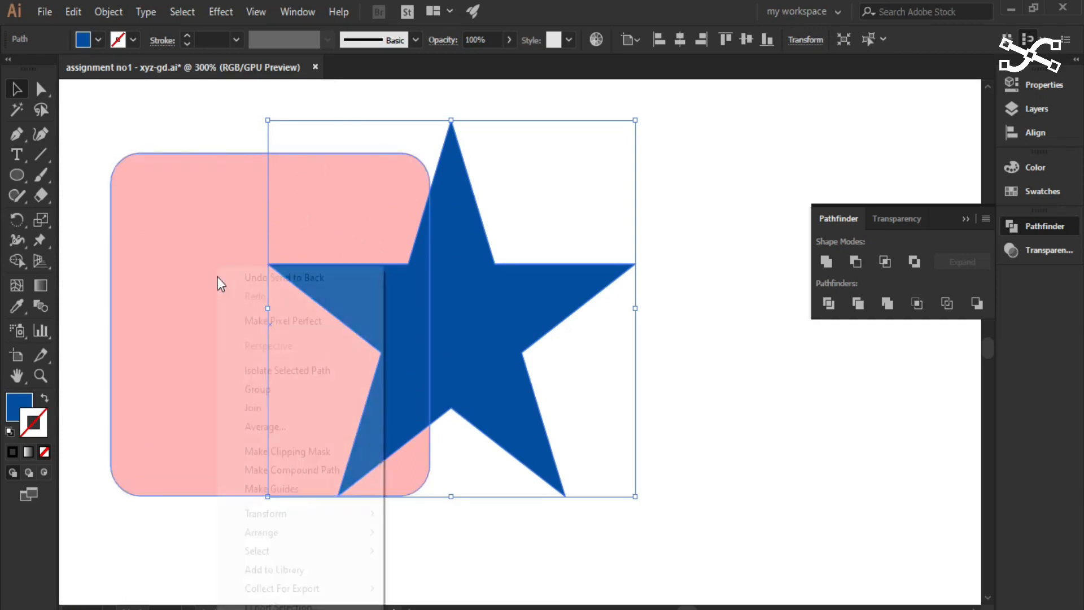
right_click(164, 290)
left_click(144, 285)
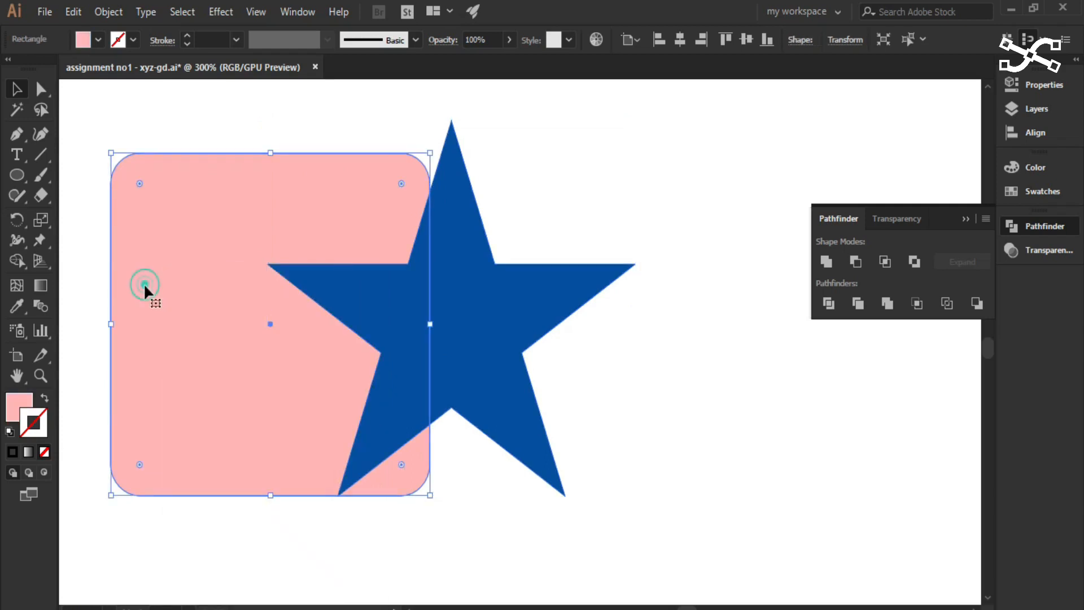
right_click(213, 293)
mouse_move(358, 527)
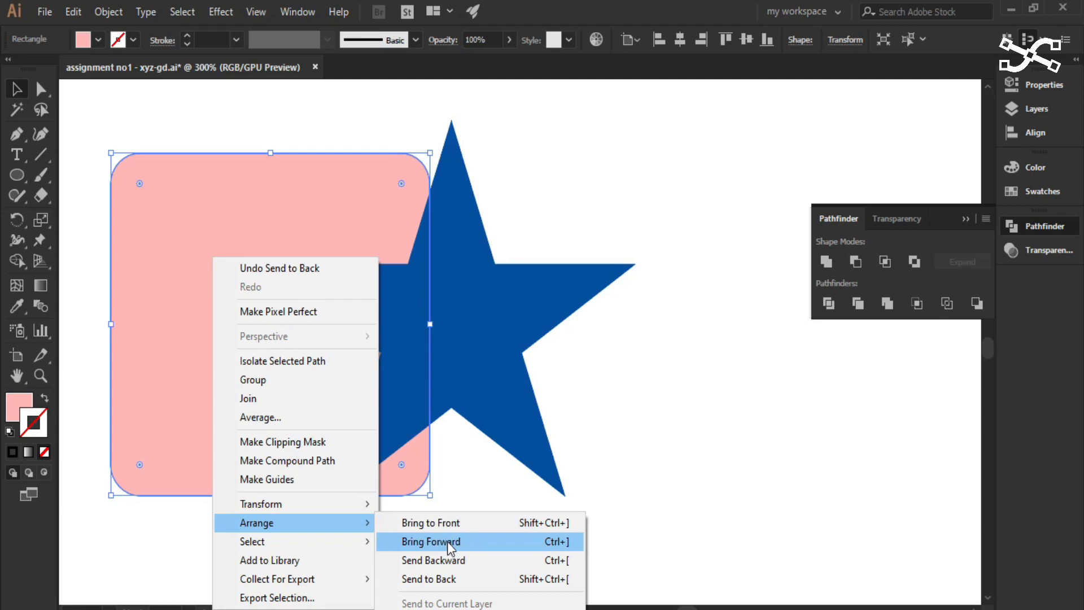
left_click(462, 523)
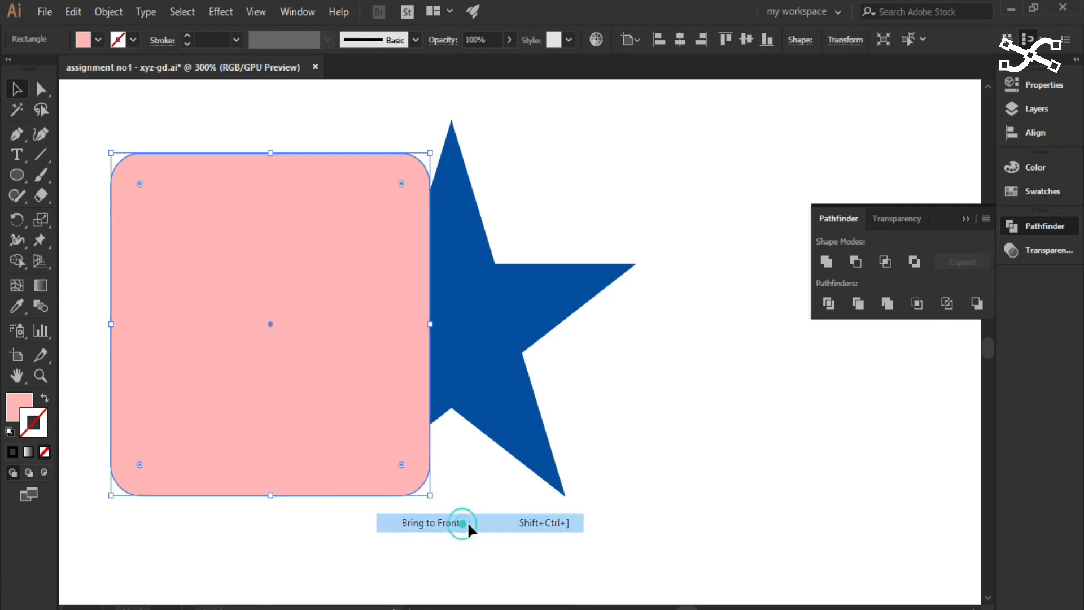
- Review the Arrange commands available for the pink rounded square without applying any of them, and clear the selection
left_click(282, 341)
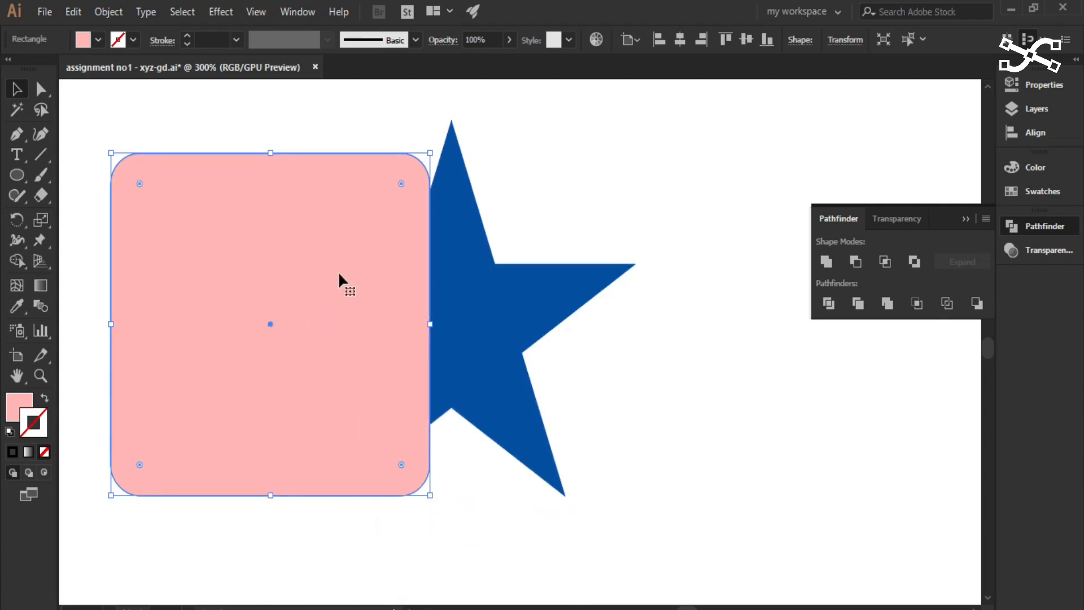
right_click(320, 289)
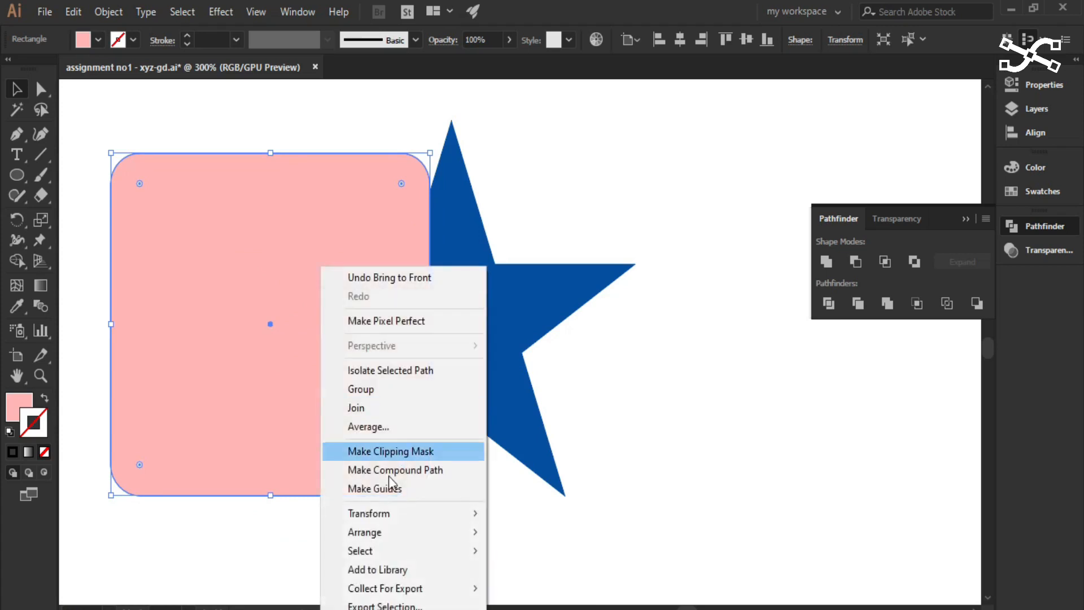
mouse_move(401, 530)
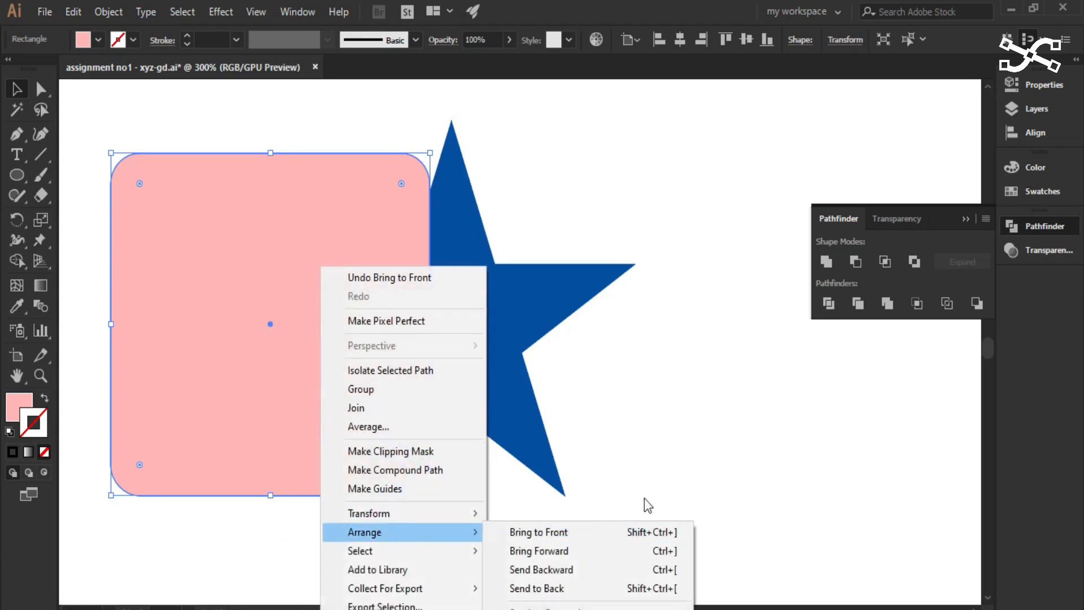
left_click(679, 469)
right_click(296, 419)
left_click(217, 388)
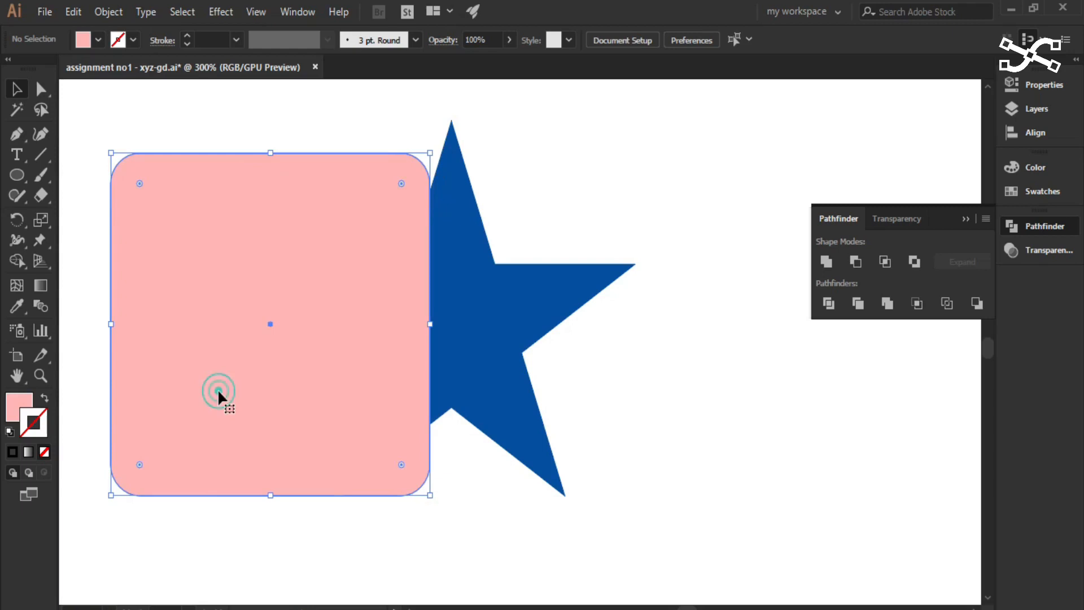
right_click(218, 389)
left_click(670, 439)
right_click(311, 394)
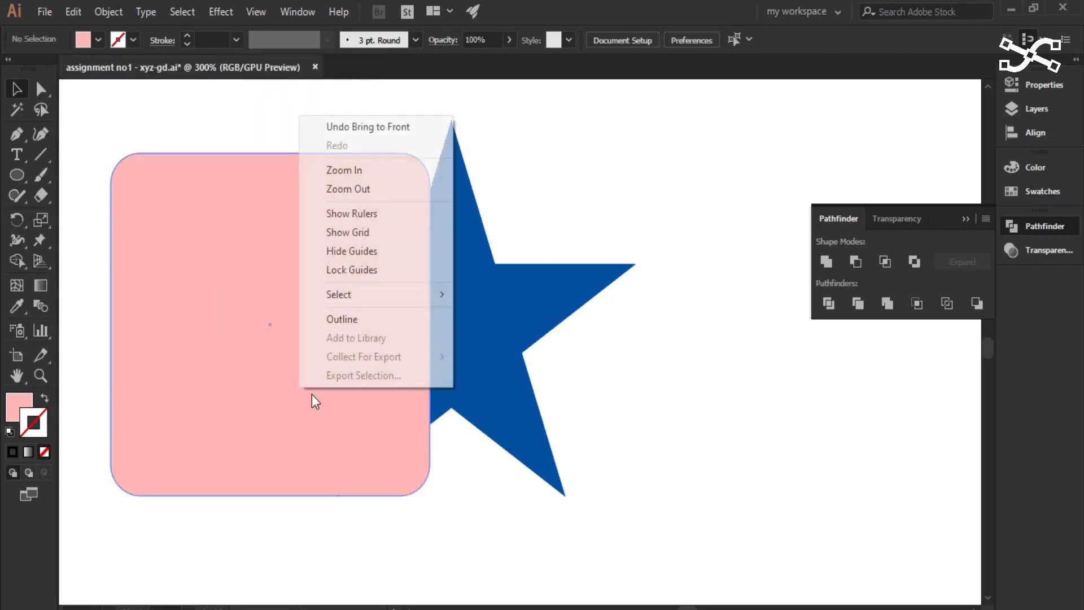
right_click(135, 398)
left_click(178, 434)
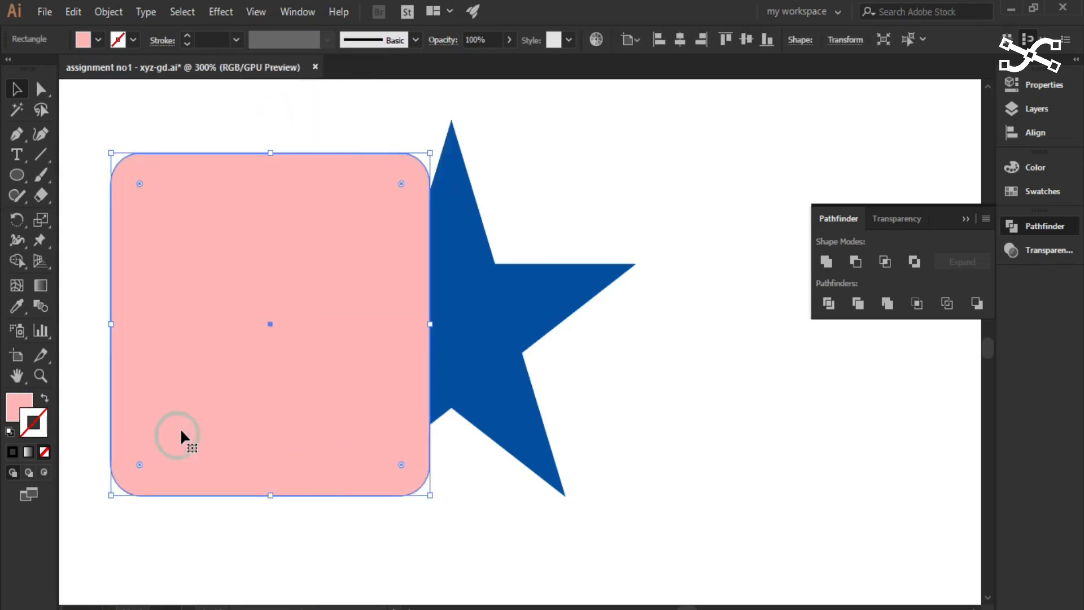
right_click(181, 431)
mouse_move(255, 340)
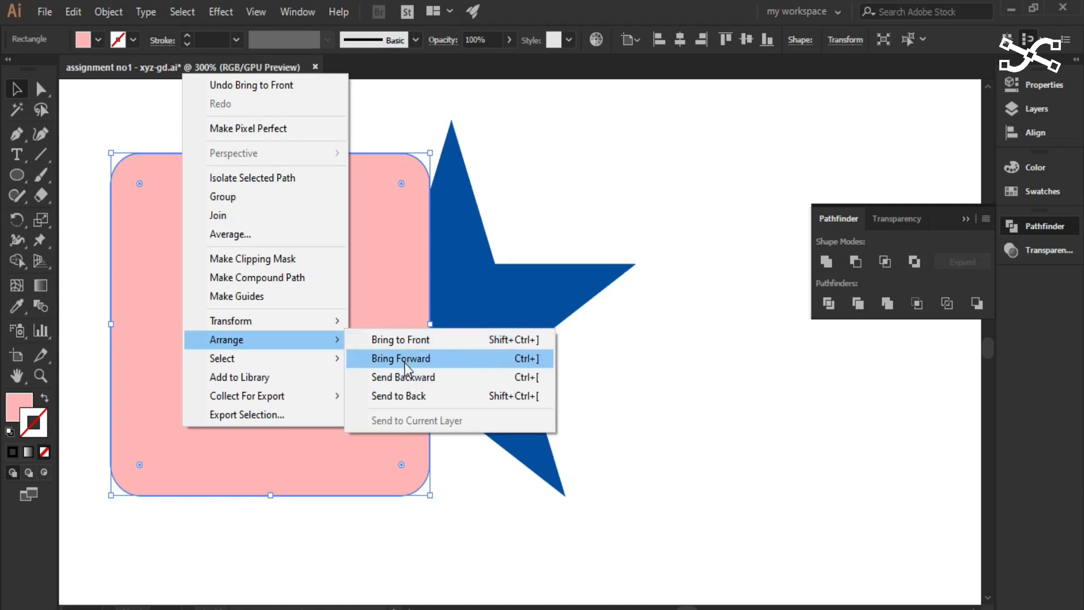
left_click(636, 383)
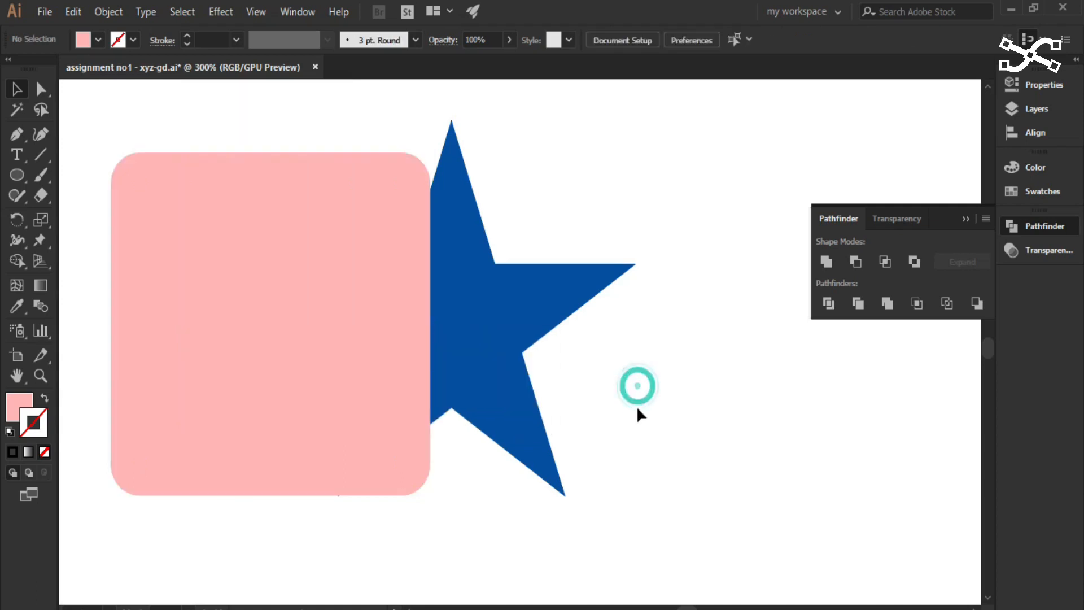
- Select the blue star and bring it to the front, over the pink rounded square
left_click(464, 350)
right_click(458, 326)
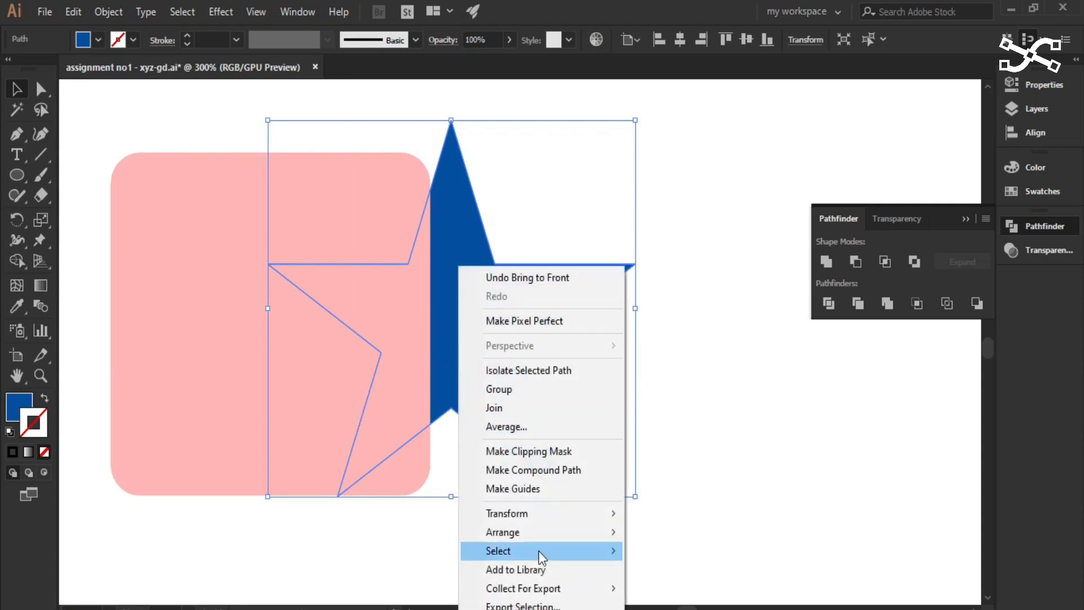
mouse_move(611, 532)
left_click(646, 531)
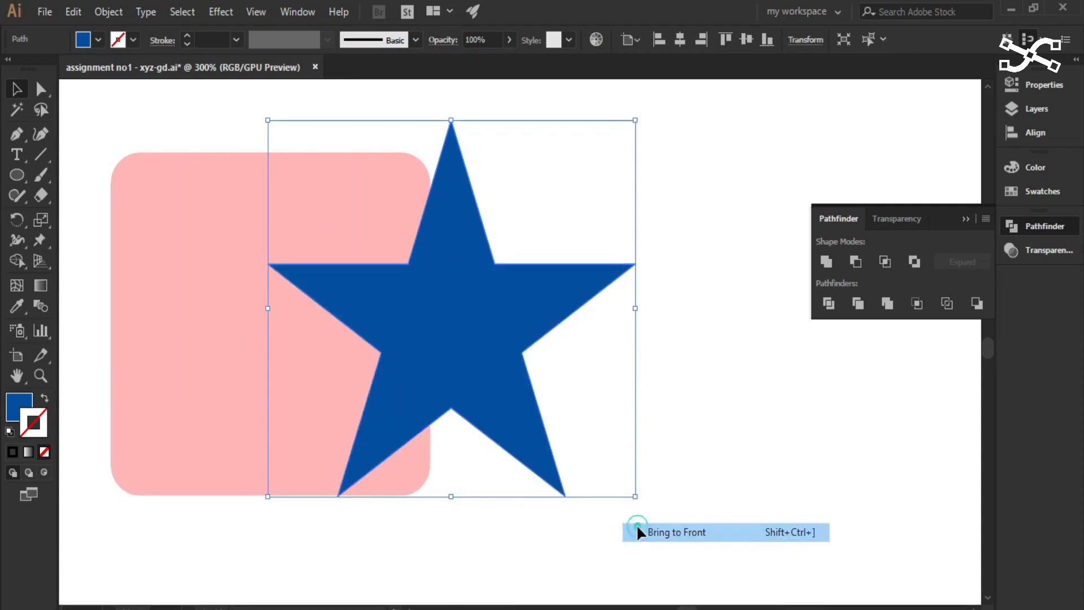
- Select both the rounded square and the star, Unite them with Pathfinder, and reposition the merged shape
left_click_drag(189, 114, 694, 477)
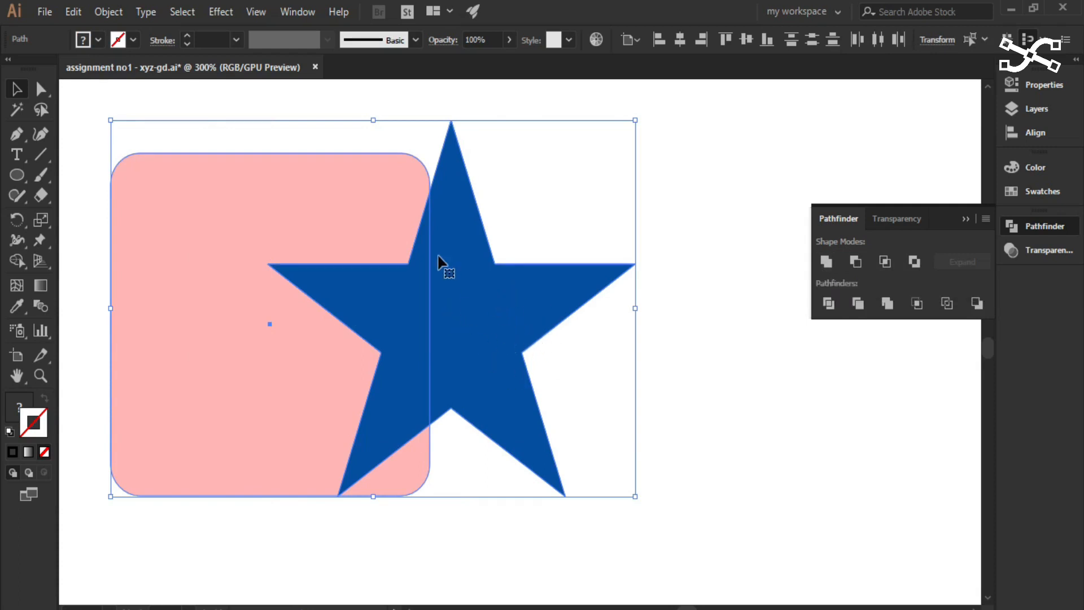
left_click_drag(290, 104, 677, 462)
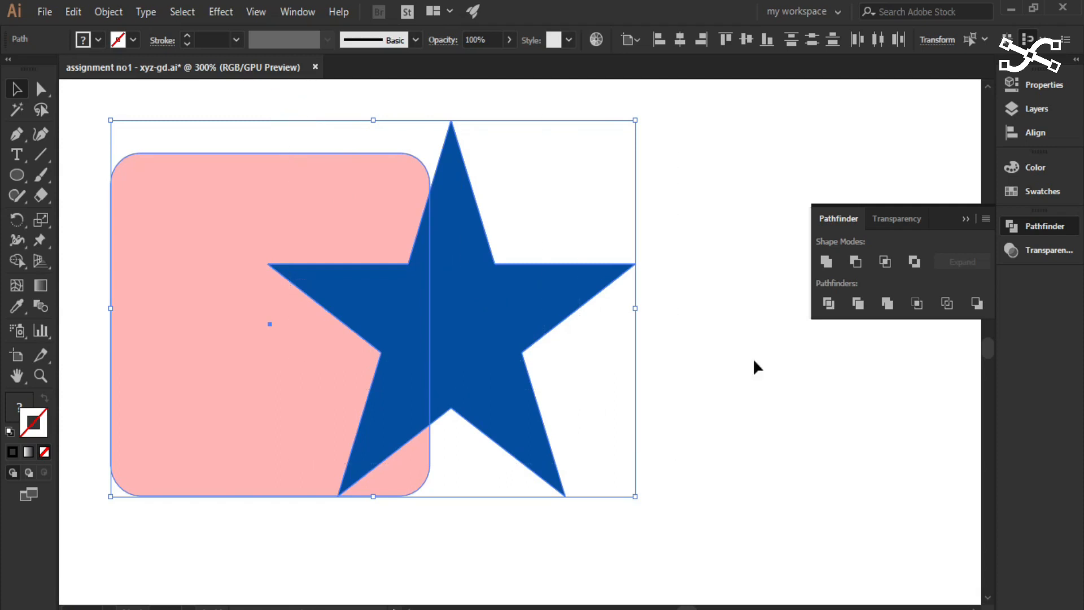
left_click(826, 262)
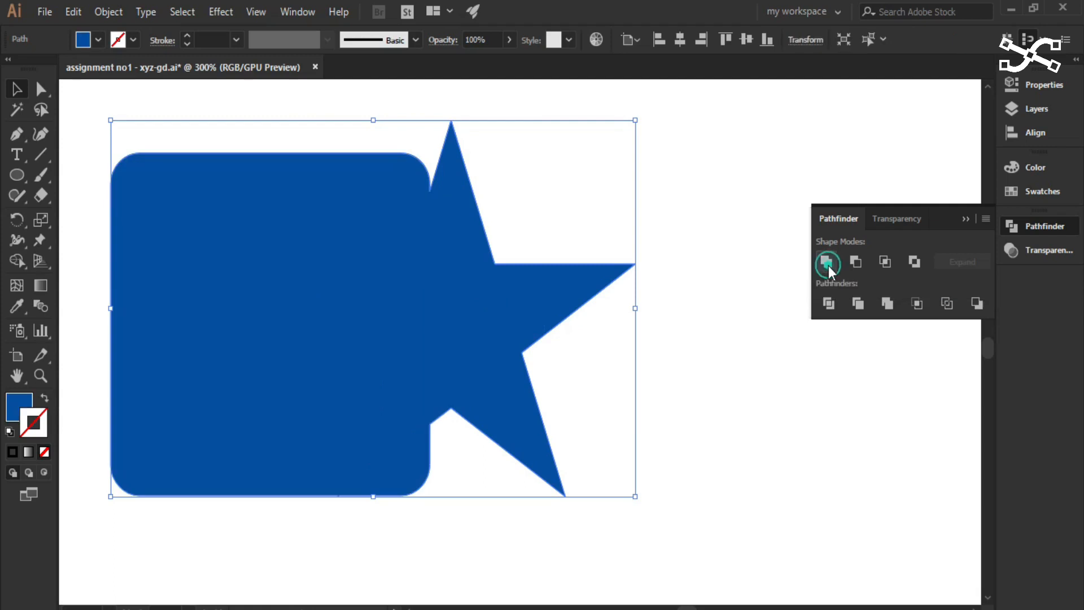
left_click_drag(475, 342, 488, 361)
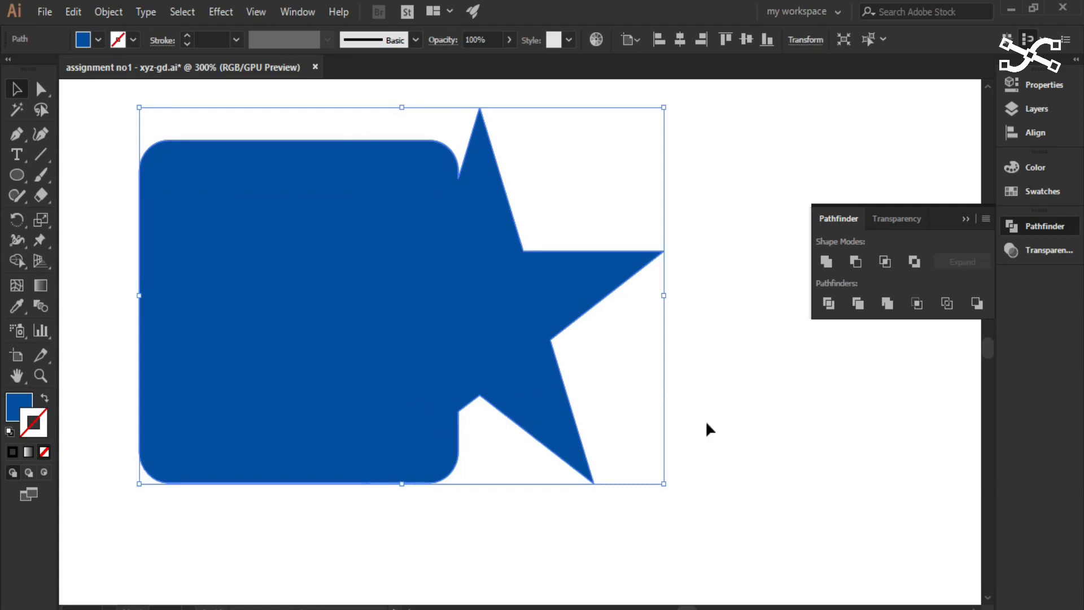
- Undo the repositioning and the Unite of the two shapes, and select the star alone
left_click(728, 435)
key("ctrl+z")
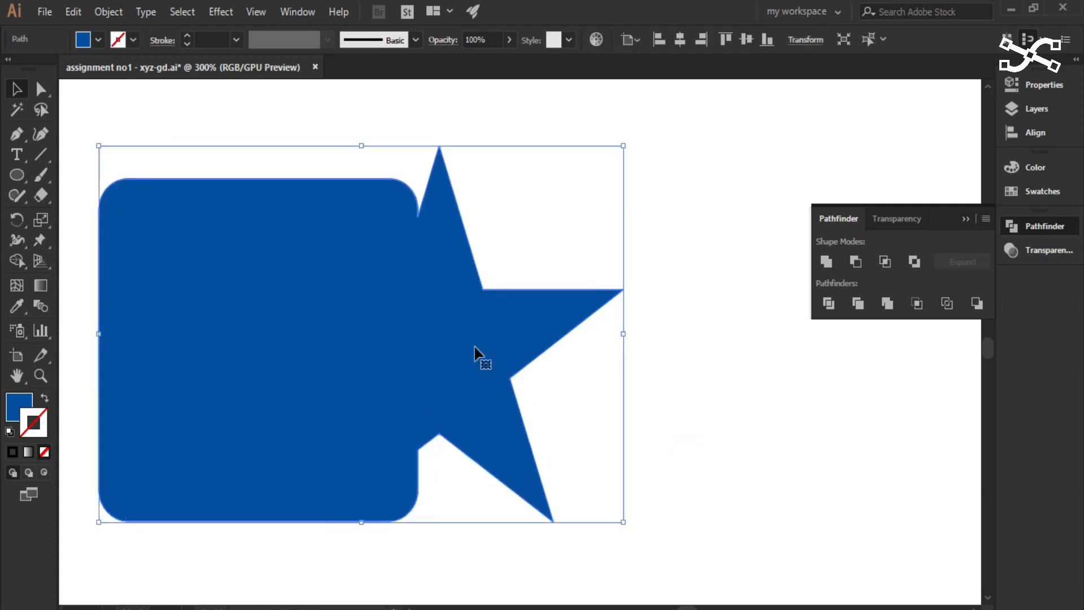
key("ctrl+z")
key("ctrl+z")
left_click(652, 399)
left_click(452, 347)
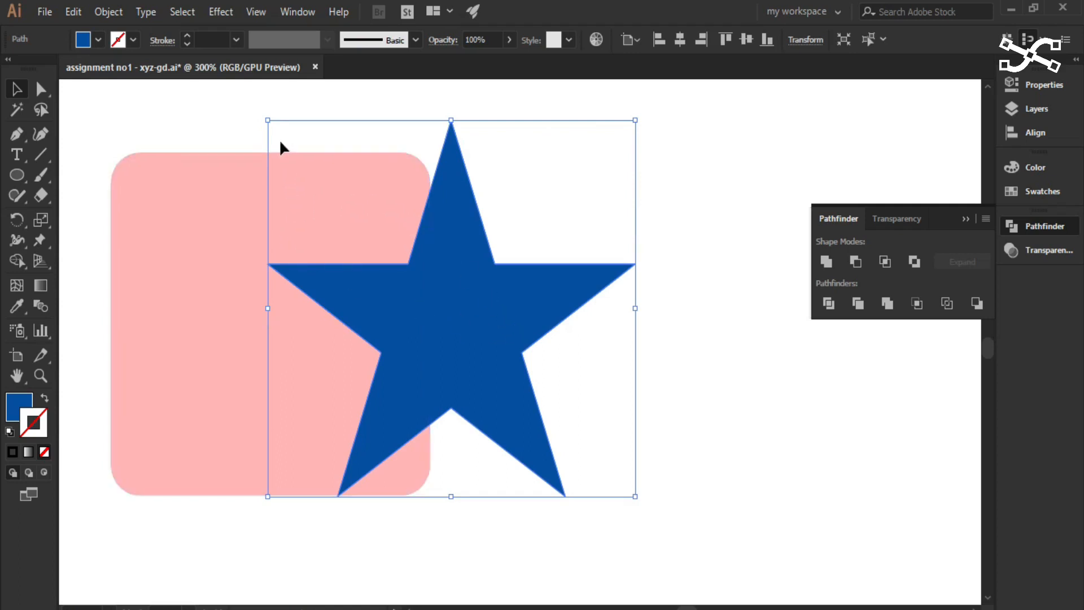
- Try Minus Front on both shapes to cut the star out of the rounded square, and undo it
left_click_drag(226, 119, 532, 519)
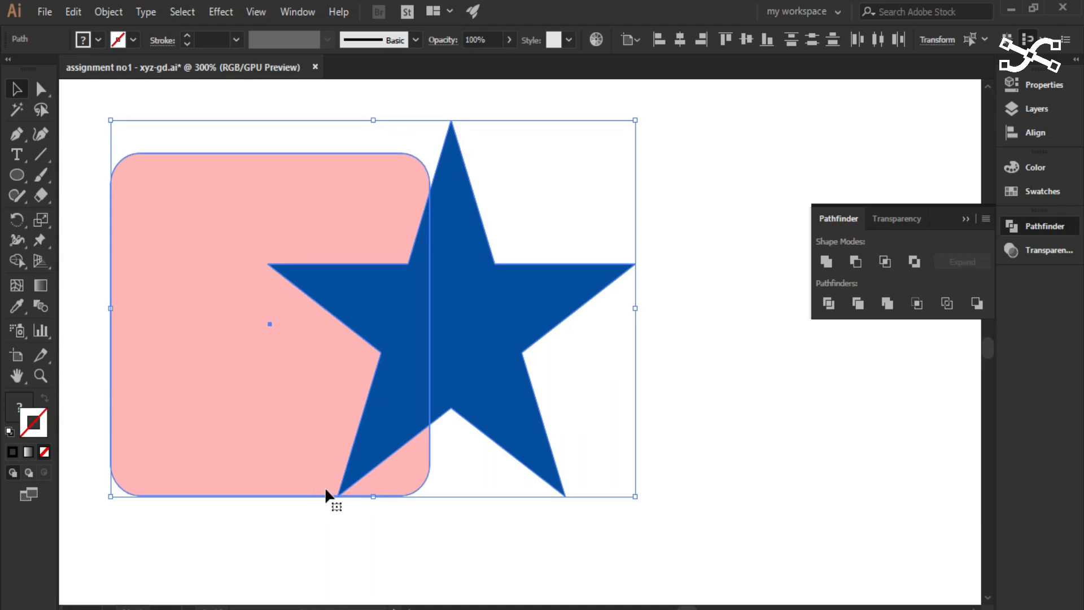
left_click_drag(302, 104, 561, 343)
left_click(858, 270)
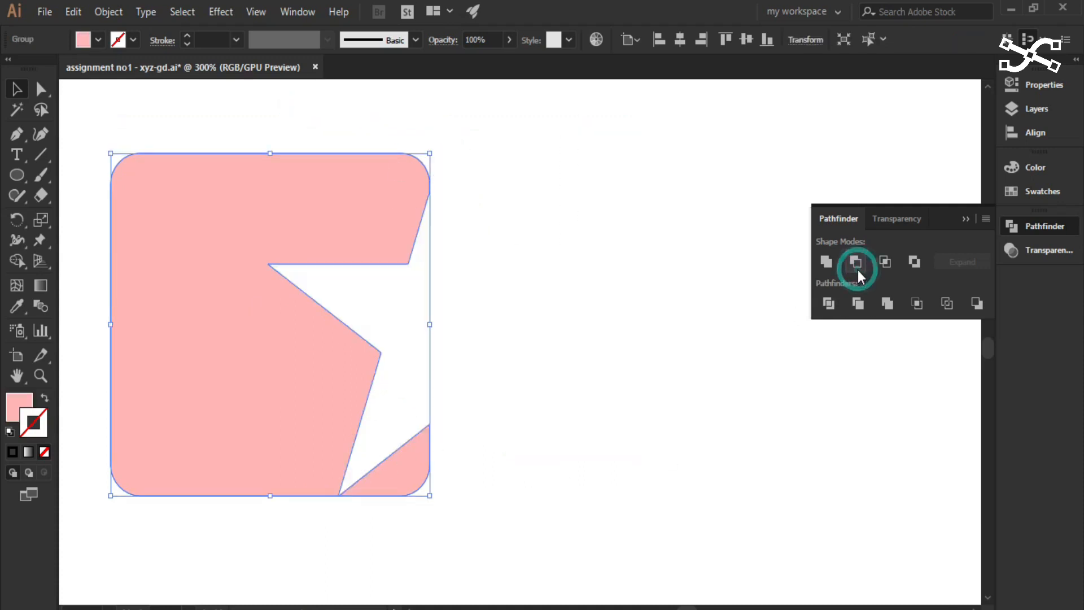
left_click(657, 360)
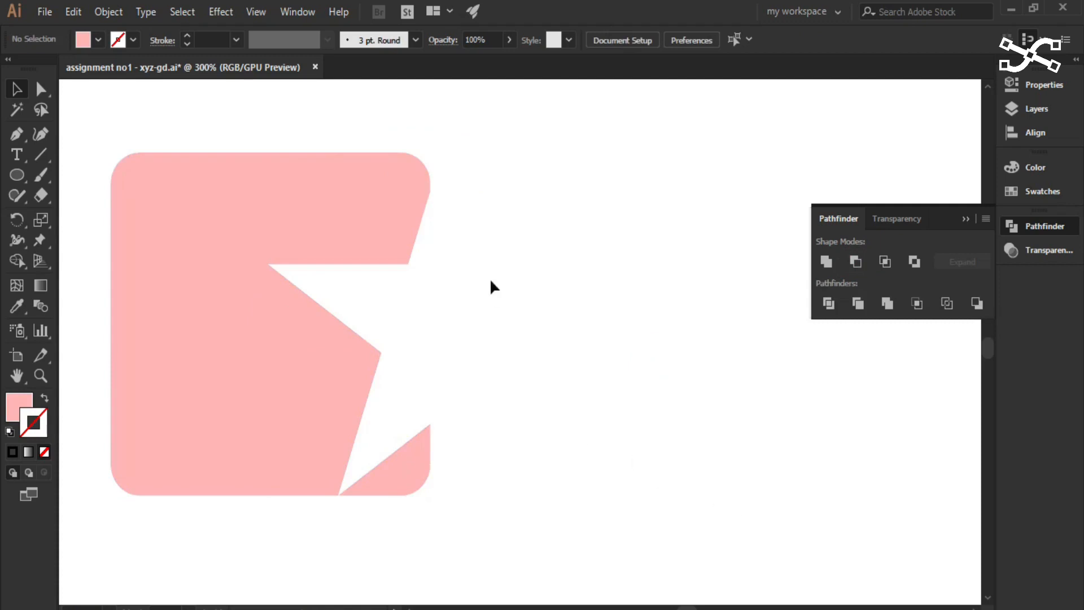
left_click(377, 202)
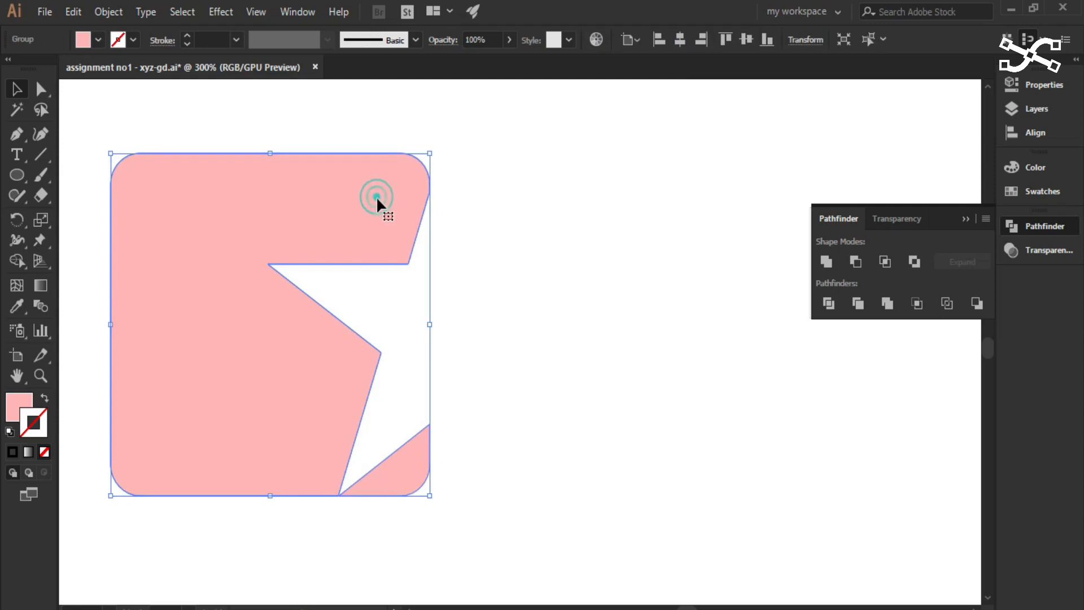
key("ctrl+z")
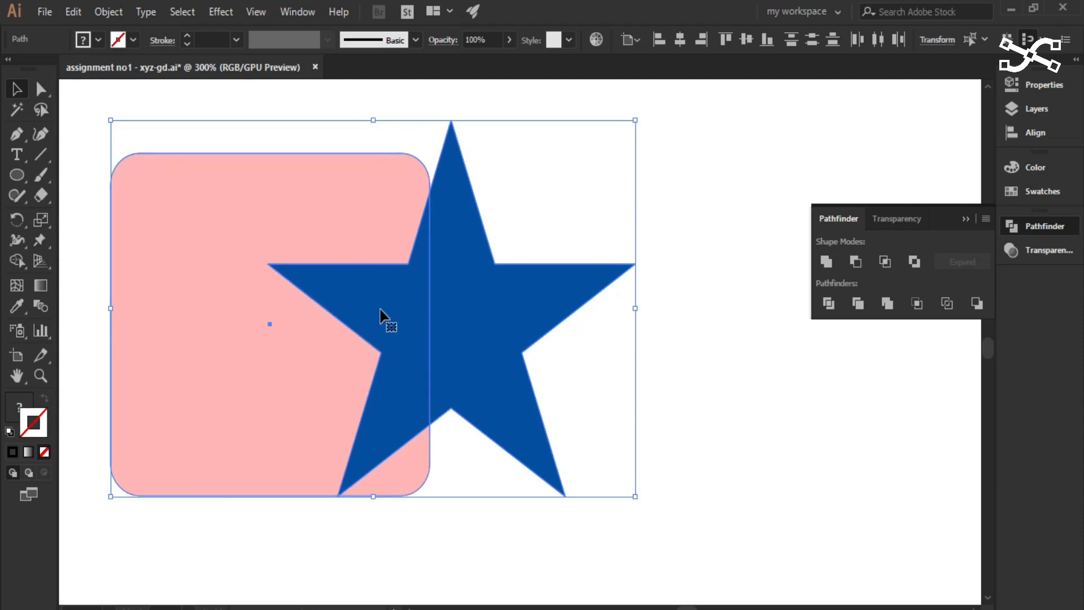
- Try Intersect on the rounded square and the star to keep only their overlap, and undo it
left_click_drag(246, 101, 515, 363)
left_click(886, 260)
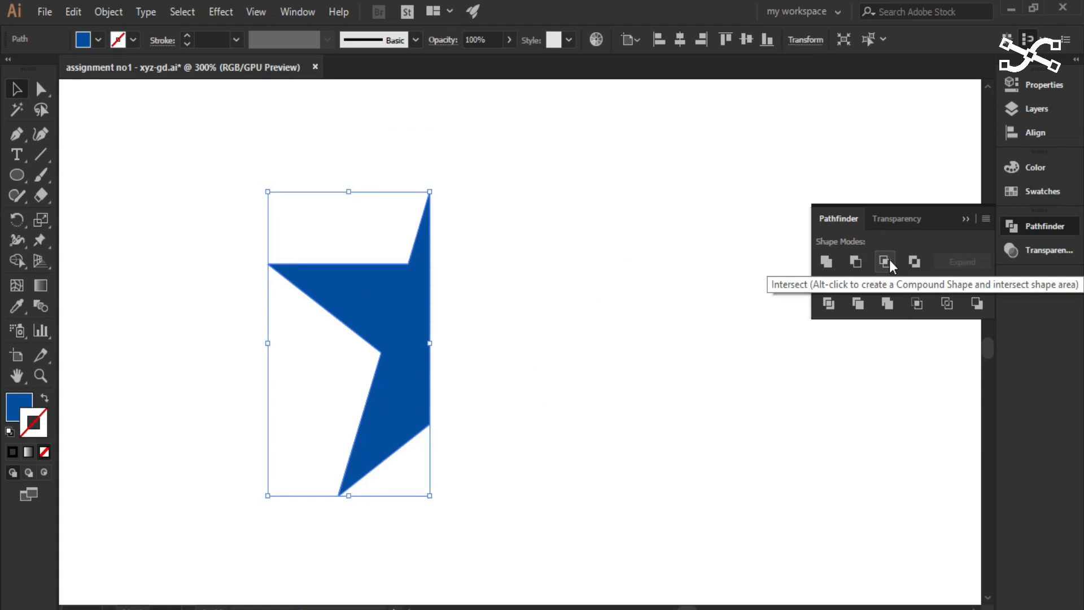
key("ctrl+z")
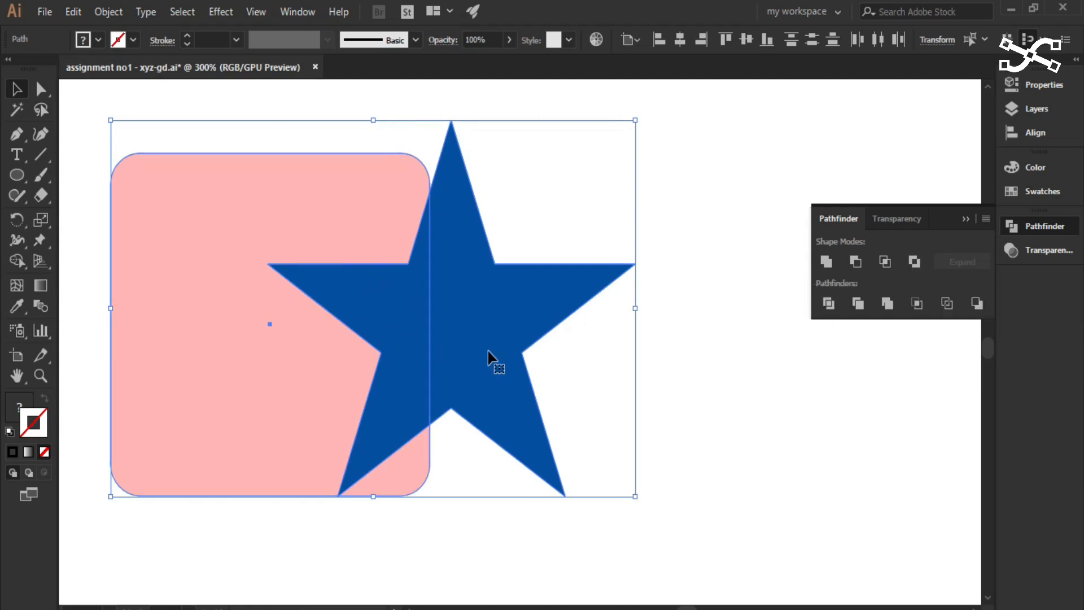
- Try Exclude on the two shapes to knock out their overlap, undo it, and clear the selection
left_click(915, 261)
left_click(698, 463)
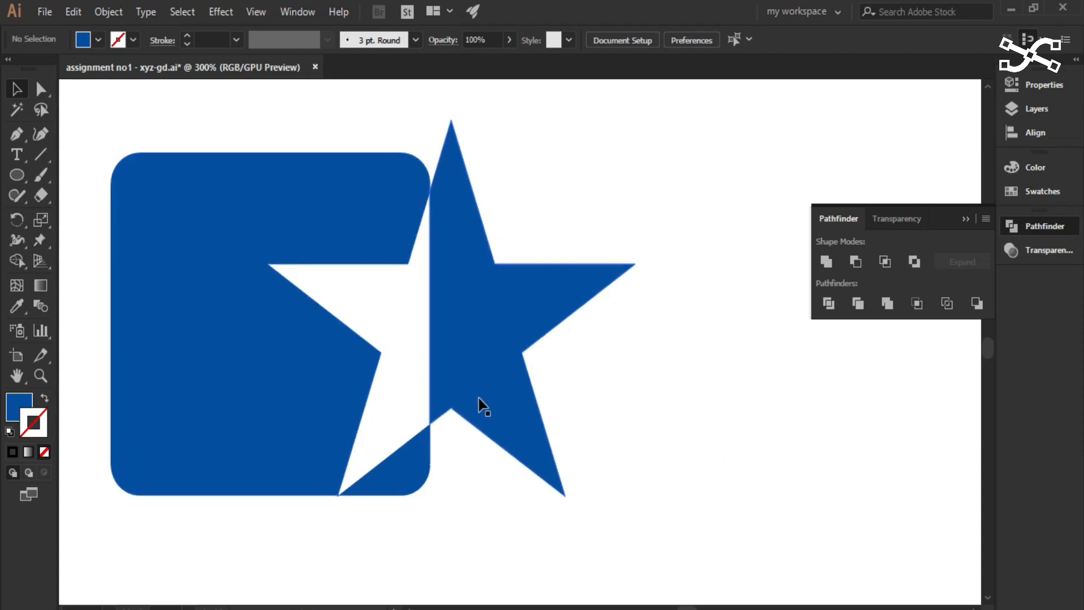
key("ctrl+z")
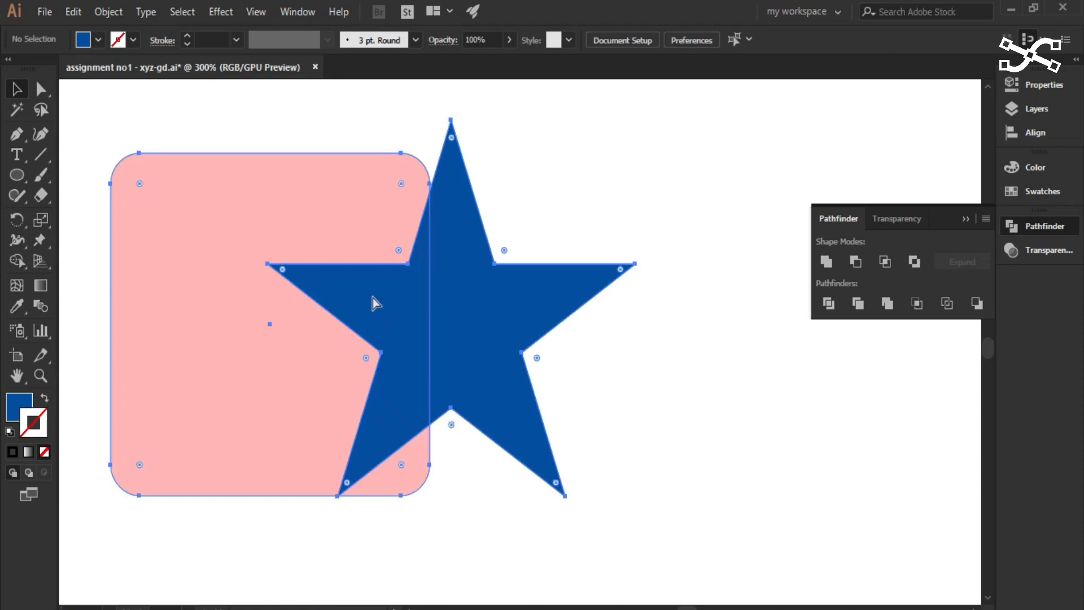
left_click(695, 405)
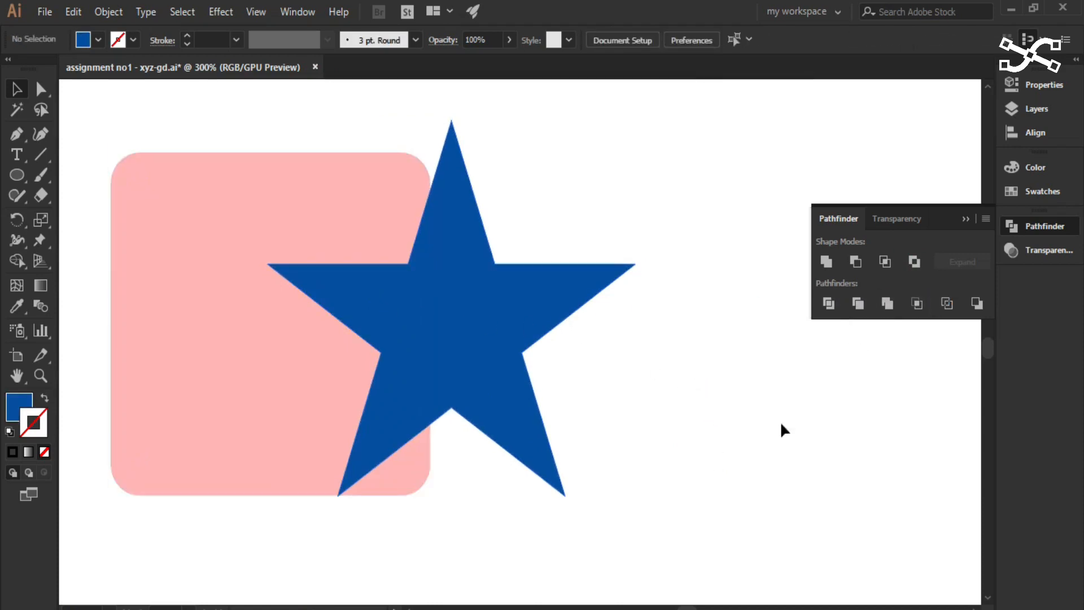
- Select the rounded square and the star, apply Pathfinder's Divide, and shift the divided group slightly to the right, leaving it grouped
left_click_drag(234, 111, 526, 467)
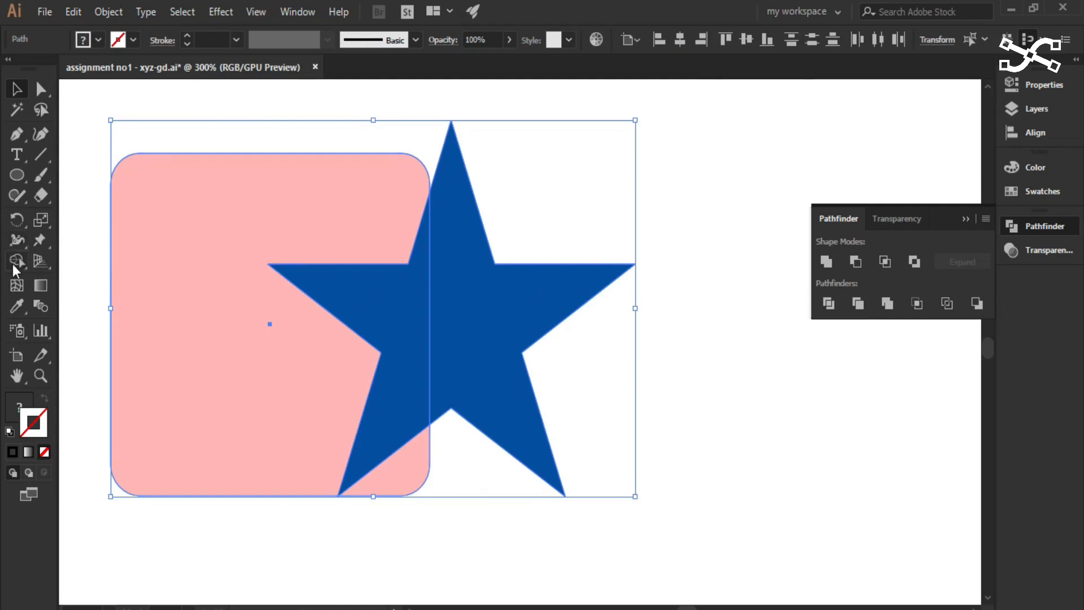
left_click(829, 303)
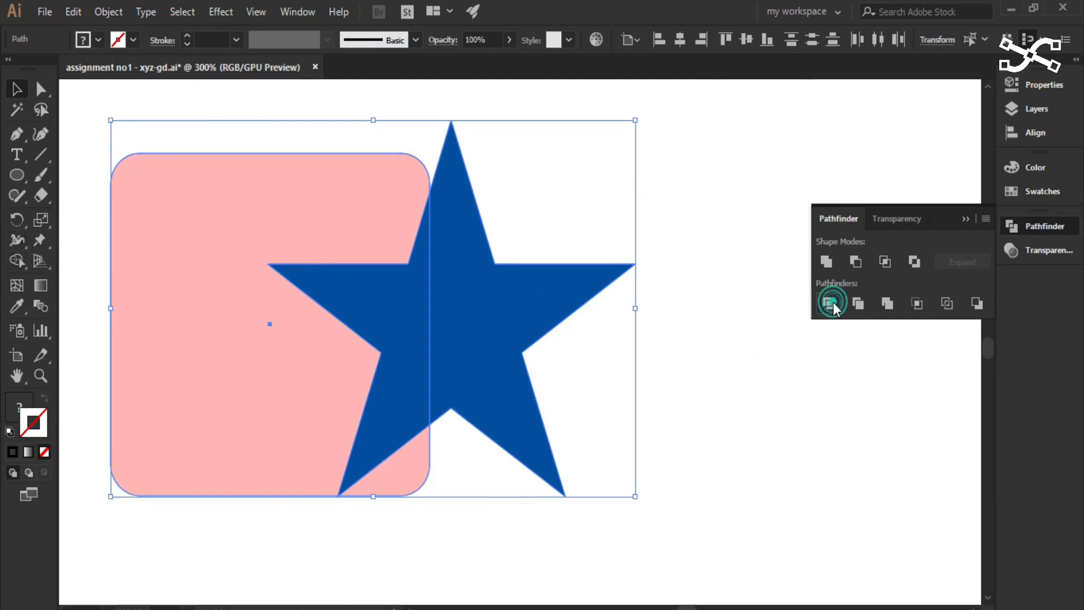
left_click(717, 441)
mouse_move(499, 364)
left_mouse_down()
mouse_move(527, 365)
mouse_move(432, 387)
mouse_move(488, 350)
left_mouse_up()
right_click(464, 226)
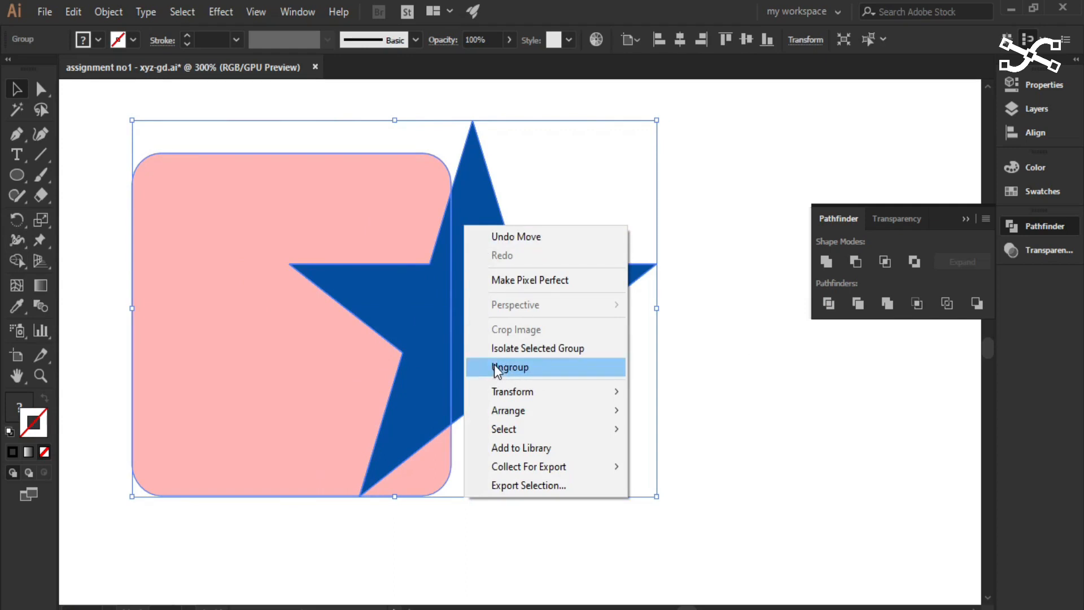
left_click(632, 529)
left_click(722, 457)
- Examine the keyboard image's bottom row of keys near the divided square-and-star group, and leave the group deselected
scroll(722, 457, "down", 3)
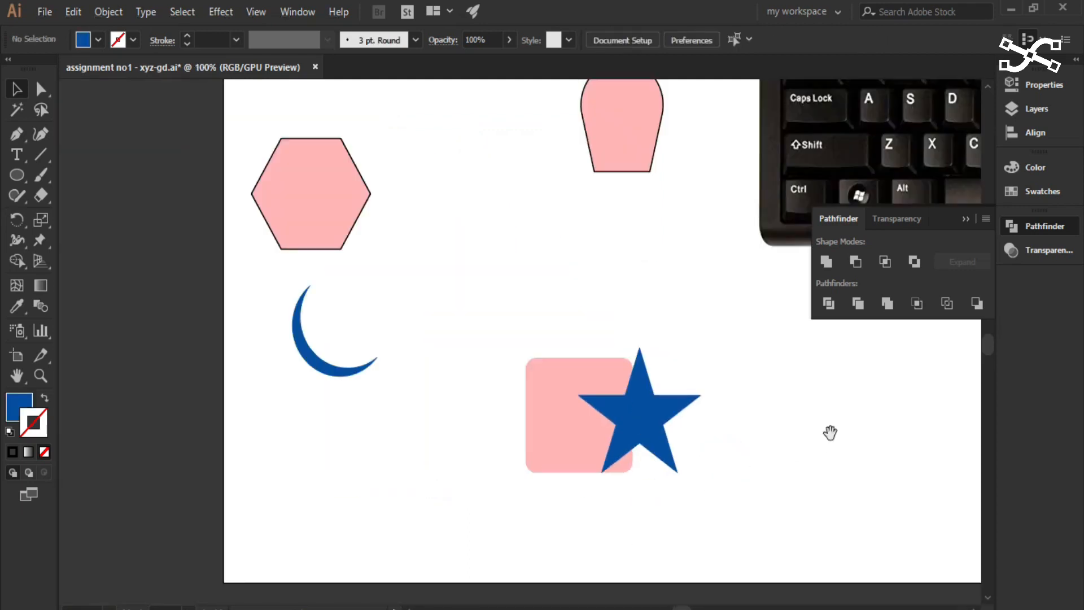
left_click_drag(830, 433, 307, 577)
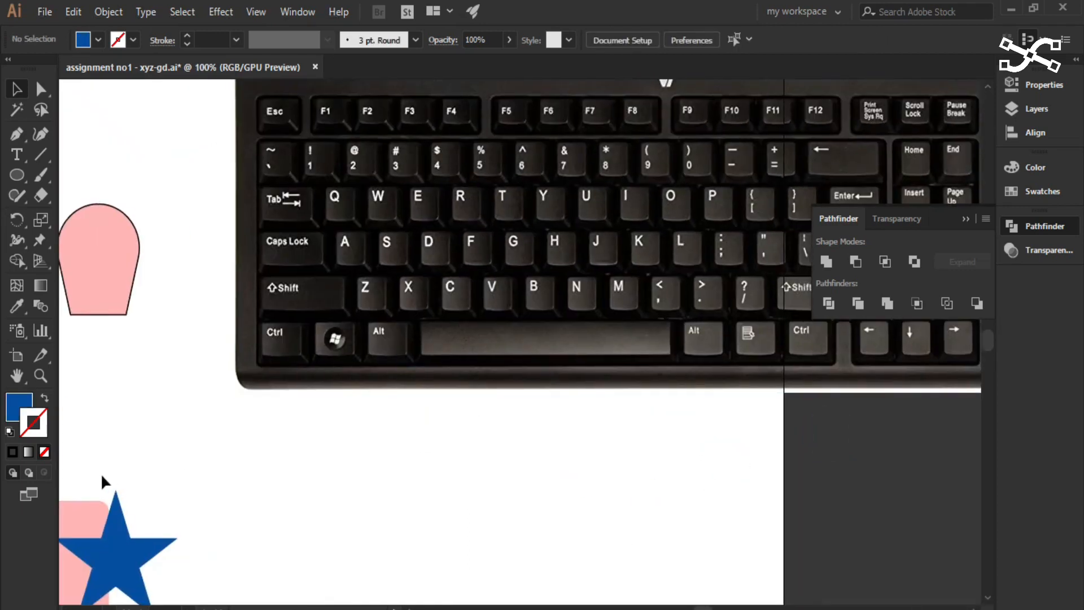
left_click_drag(180, 559, 333, 508)
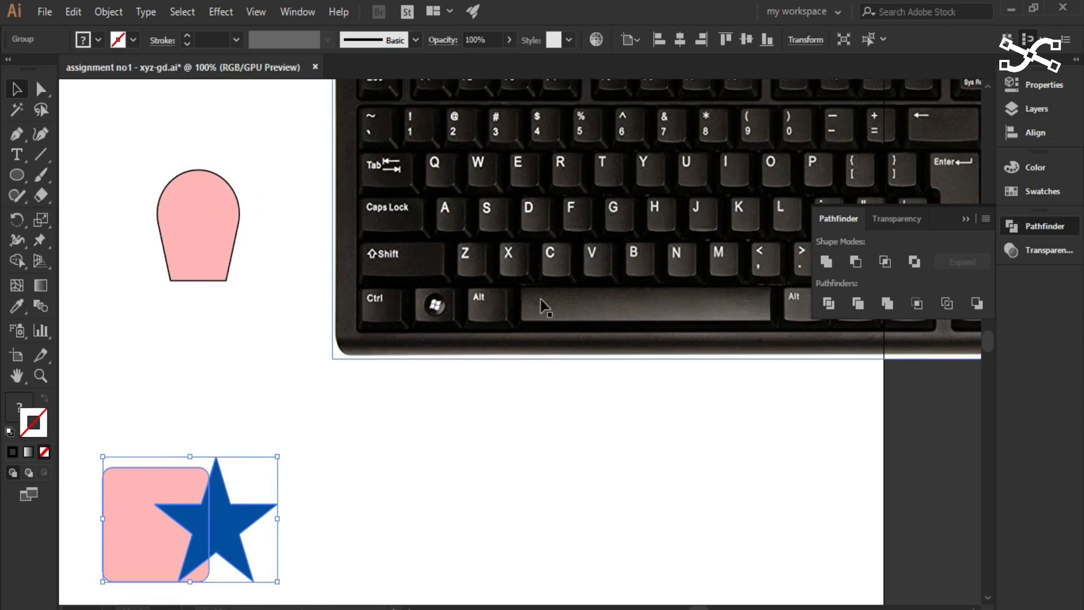
left_click_drag(146, 411, 242, 541)
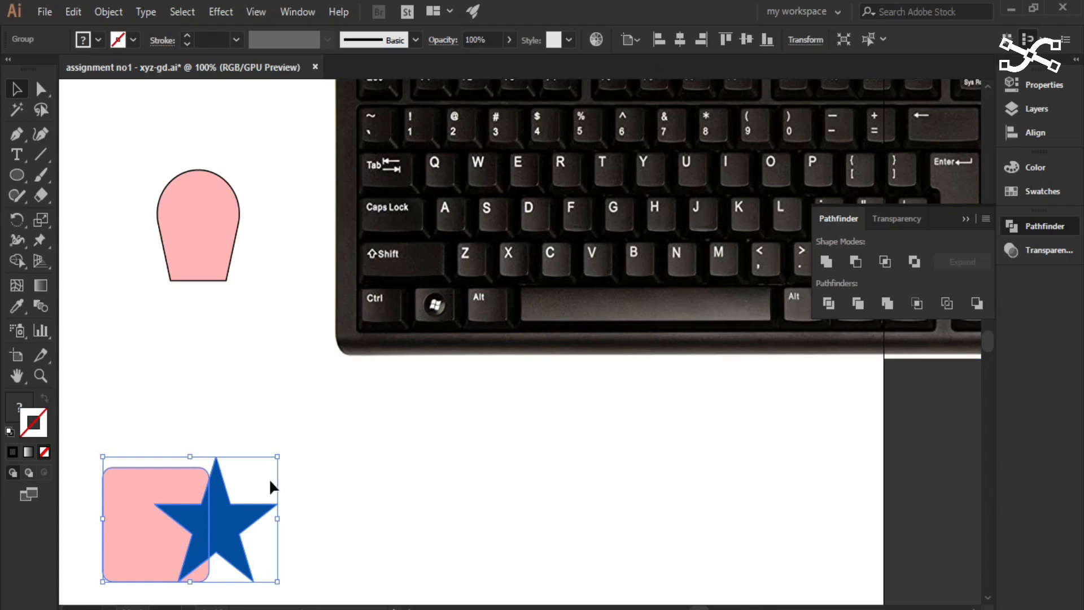
left_click_drag(232, 539, 398, 335)
left_click_drag(607, 254, 523, 397)
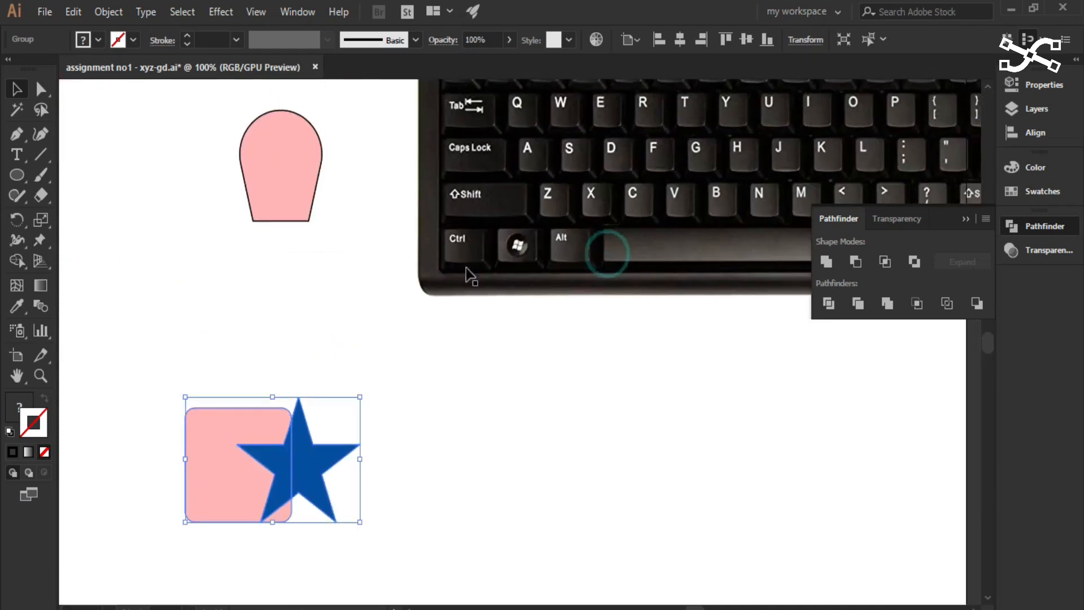
left_click(532, 395)
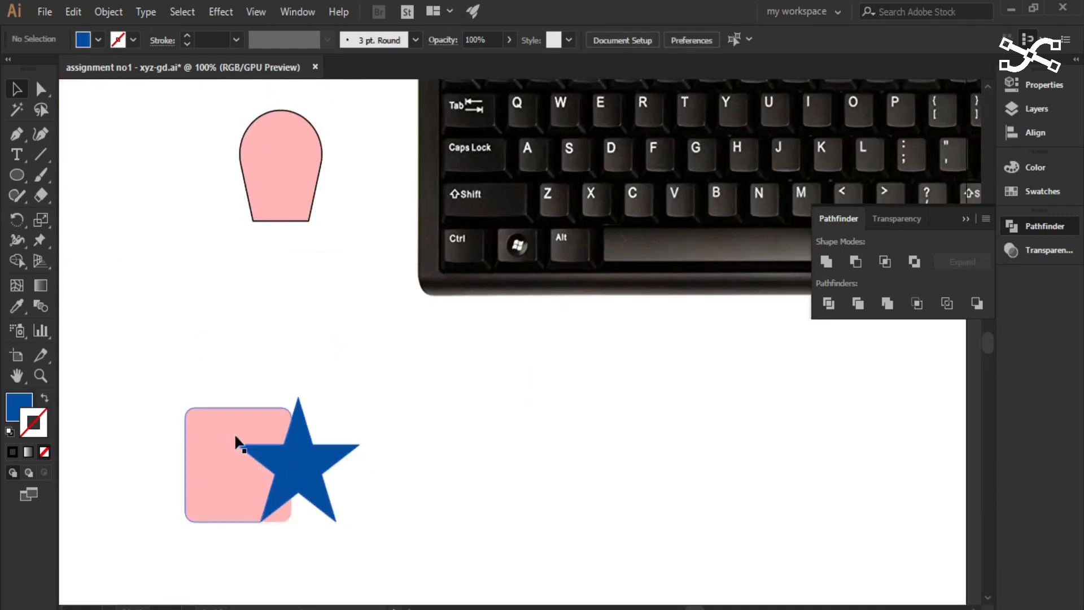
- Select the divided square-and-star group, ungroup it into separate pieces, and clear the selection
left_click_drag(201, 370, 355, 500)
key("a")
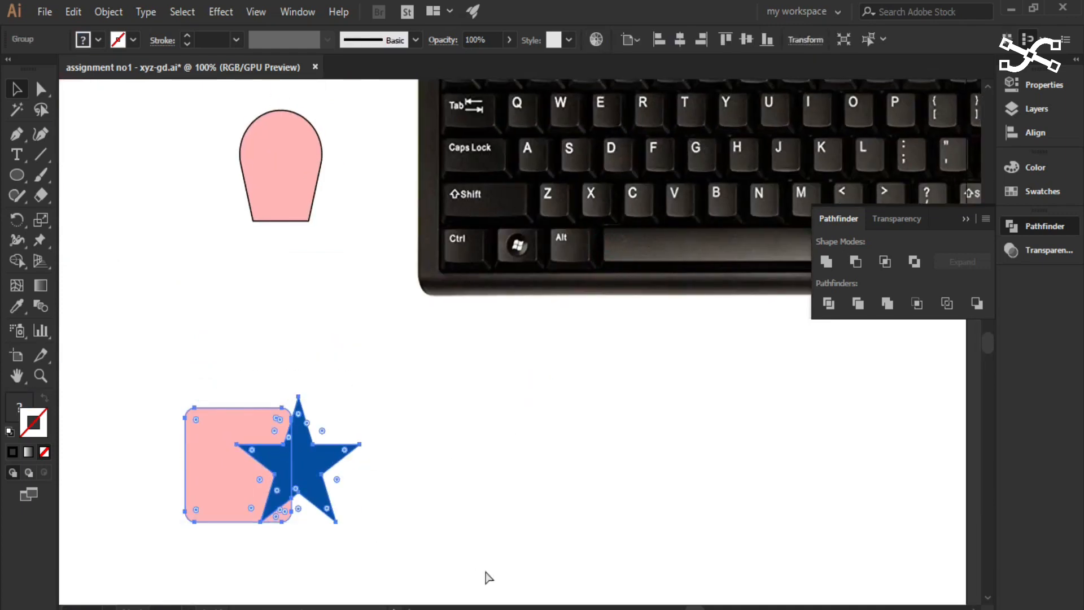
key("ctrl+shift+g")
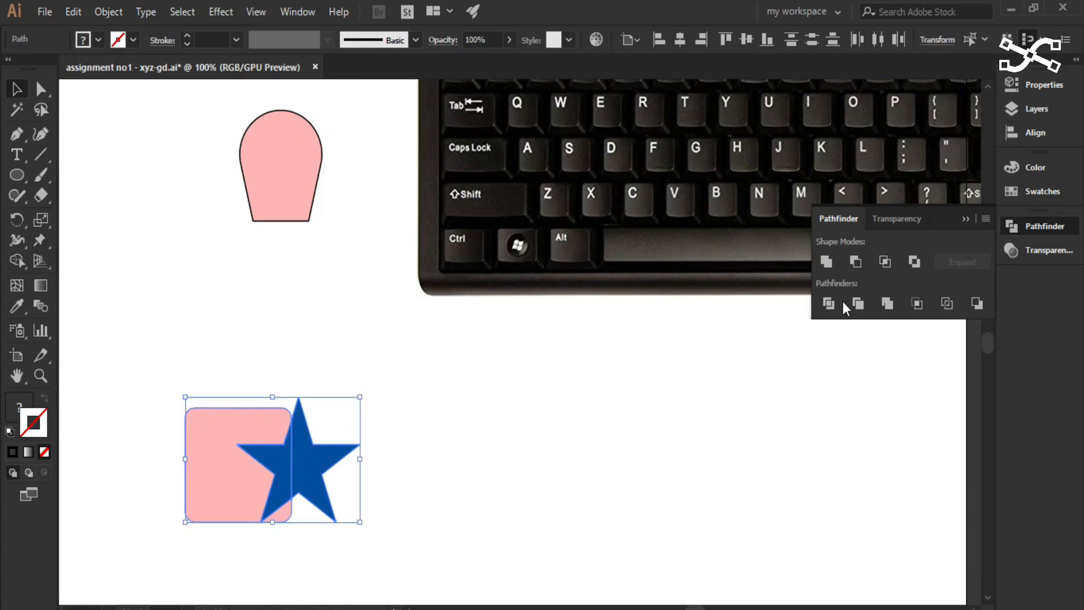
left_click(829, 312)
left_click(417, 497)
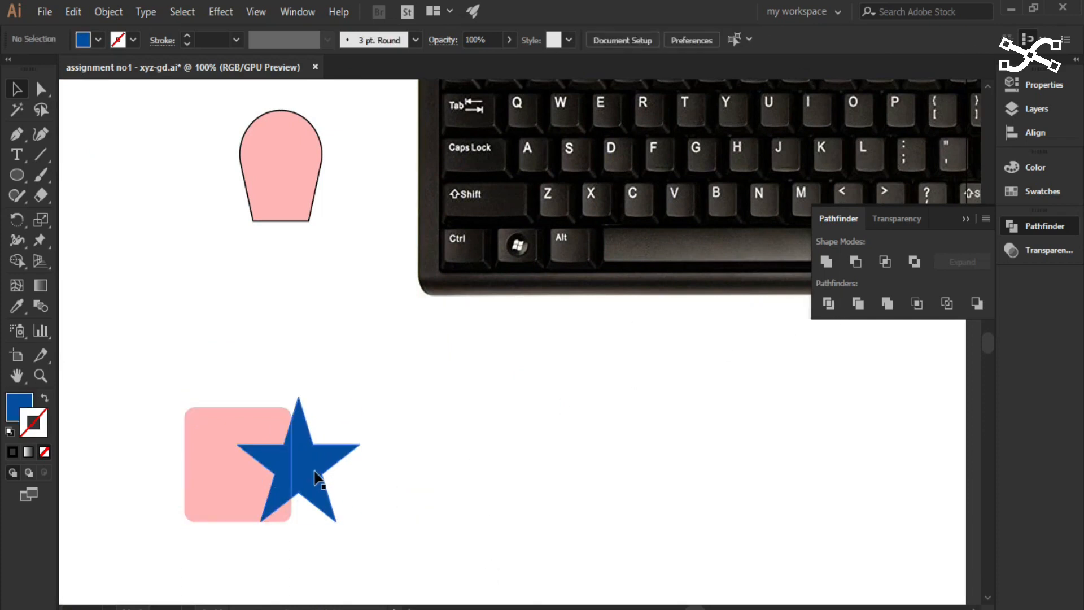
- Pull the divided pieces apart: the star's right half, its left half and the small pink corner piece
left_click_drag(315, 476, 336, 475)
left_click_drag(245, 460, 293, 421)
left_click_drag(285, 513, 301, 547)
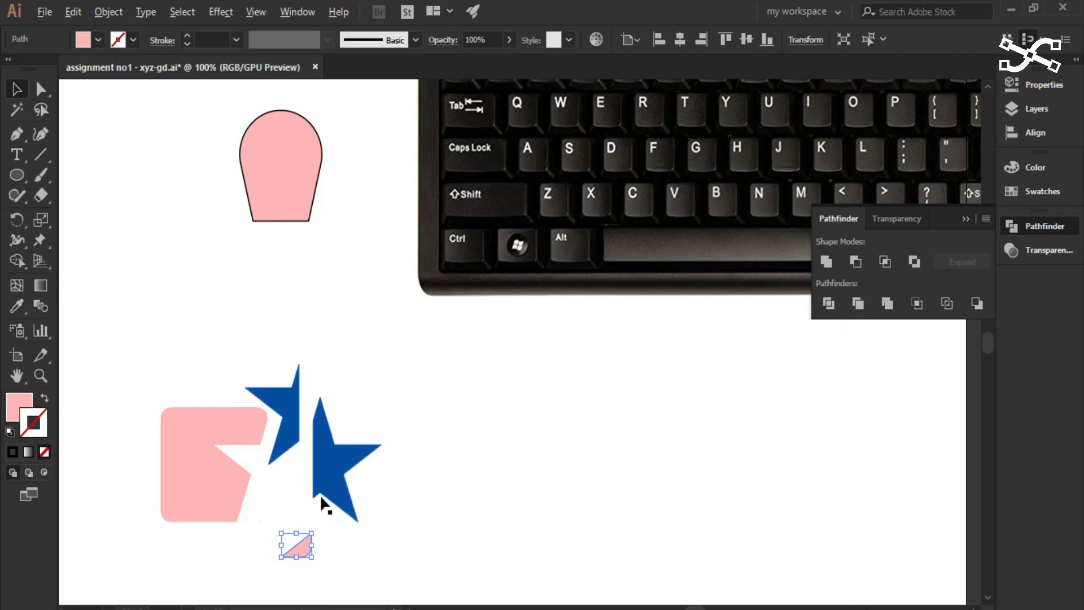
- Move the star's left half over the pink square's upper-left part and apply Pathfinder's Trim to both
scroll(320, 496, "up", 2)
left_click_drag(525, 488, 694, 406)
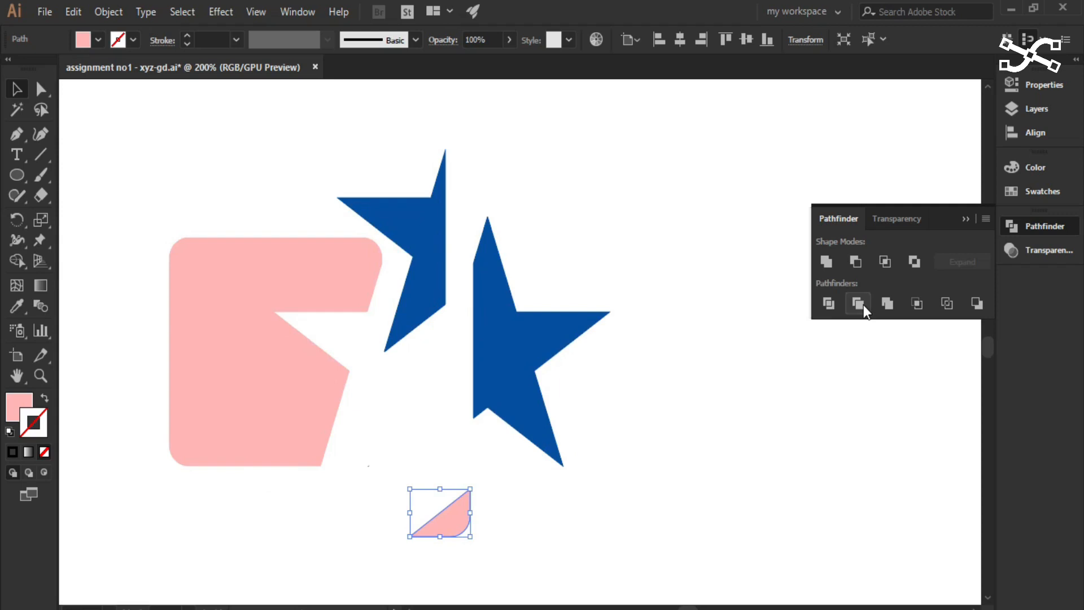
left_click_drag(426, 286, 235, 235)
left_click(228, 383)
left_click_drag(140, 206, 320, 202)
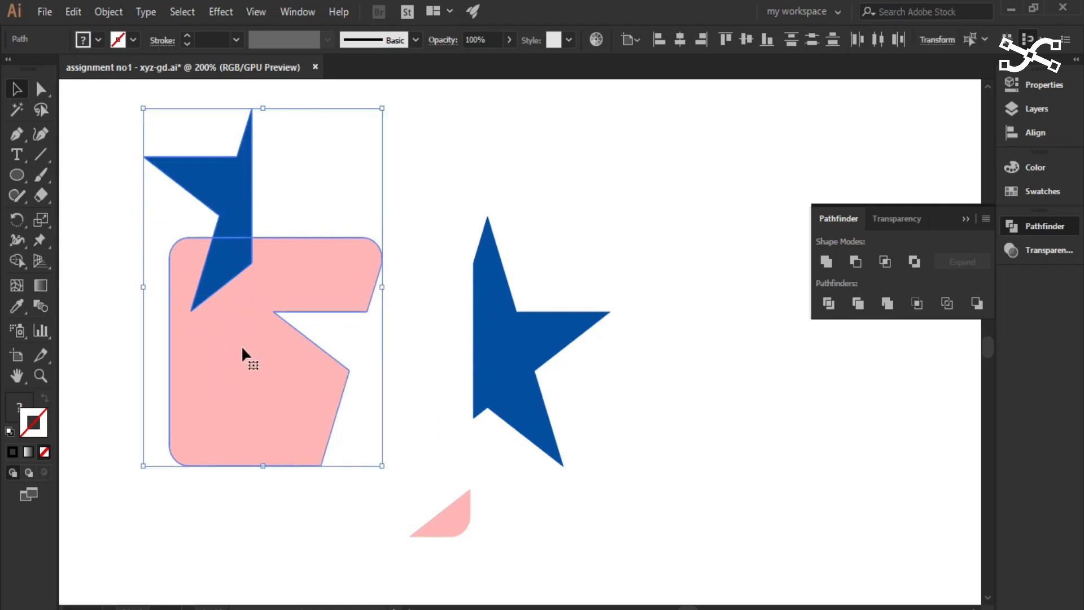
left_click(854, 303)
left_click(638, 184)
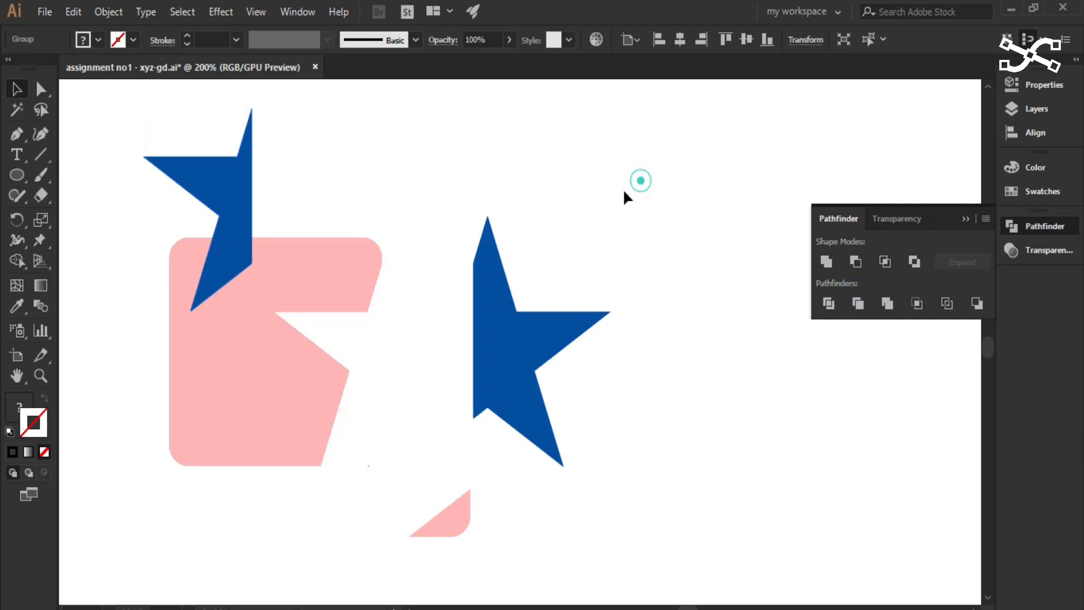
- Ungroup the trimmed shapes and move the blue star half and the notched pink square apart
left_click_drag(242, 305, 235, 349)
right_click(241, 285)
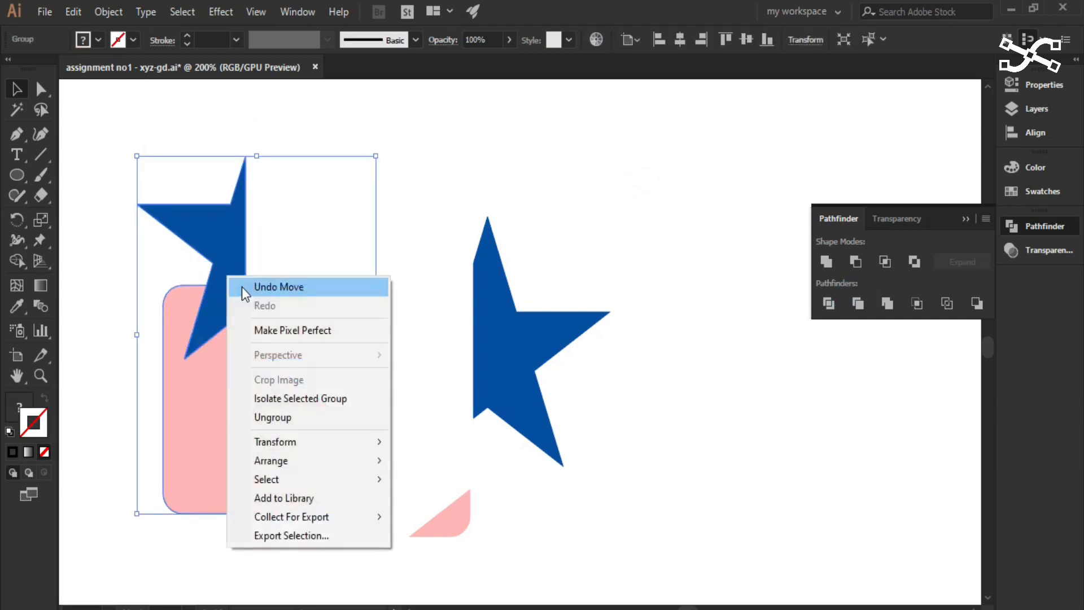
left_click(273, 418)
left_click(449, 176)
left_click_drag(227, 235, 277, 172)
left_click_drag(284, 341, 313, 357)
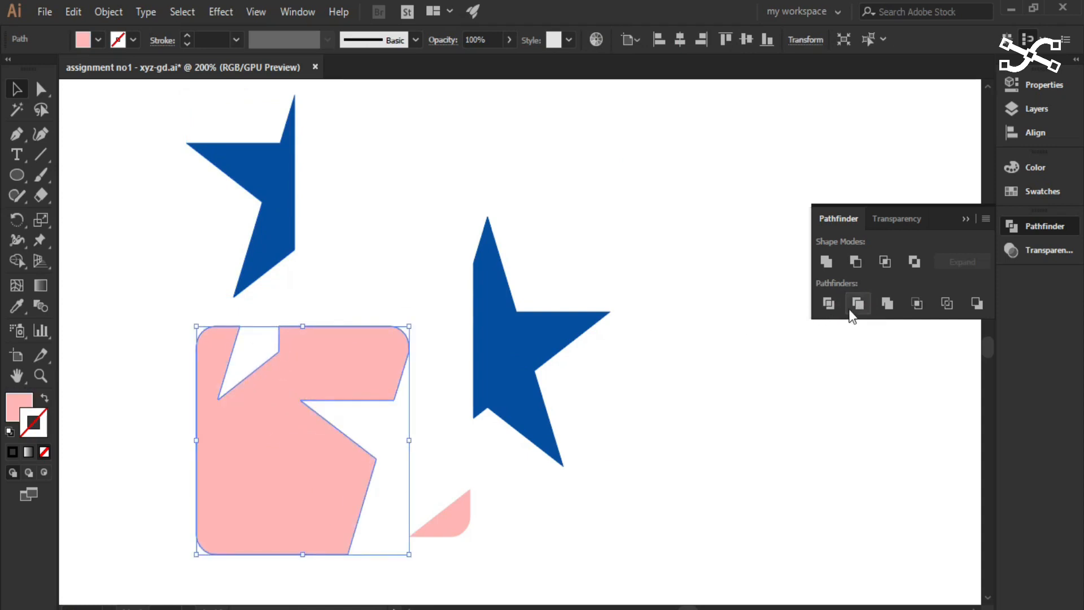
right_click(325, 364)
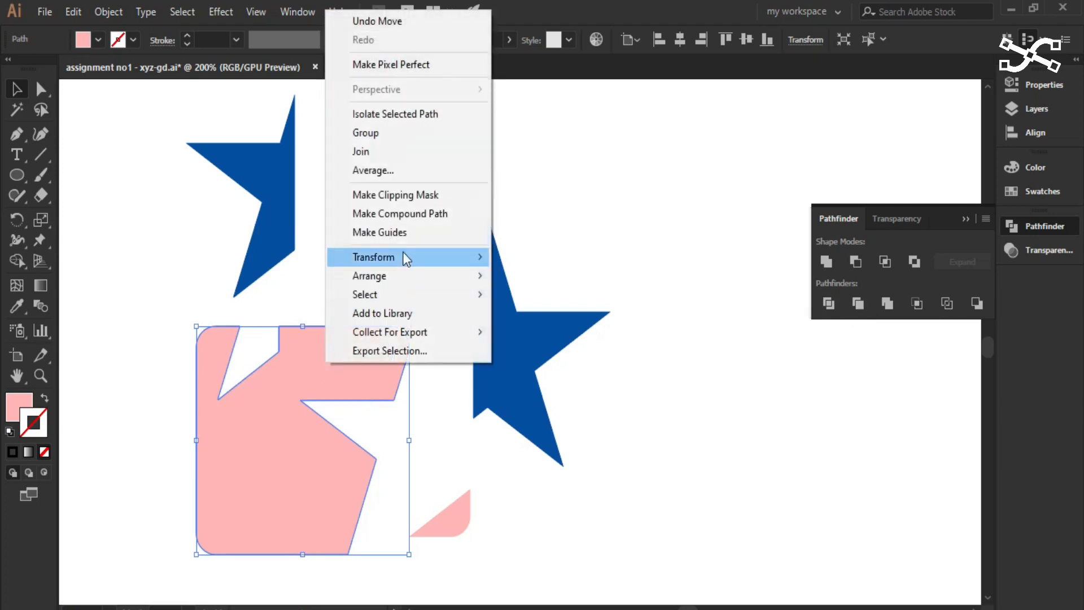
left_click(606, 207)
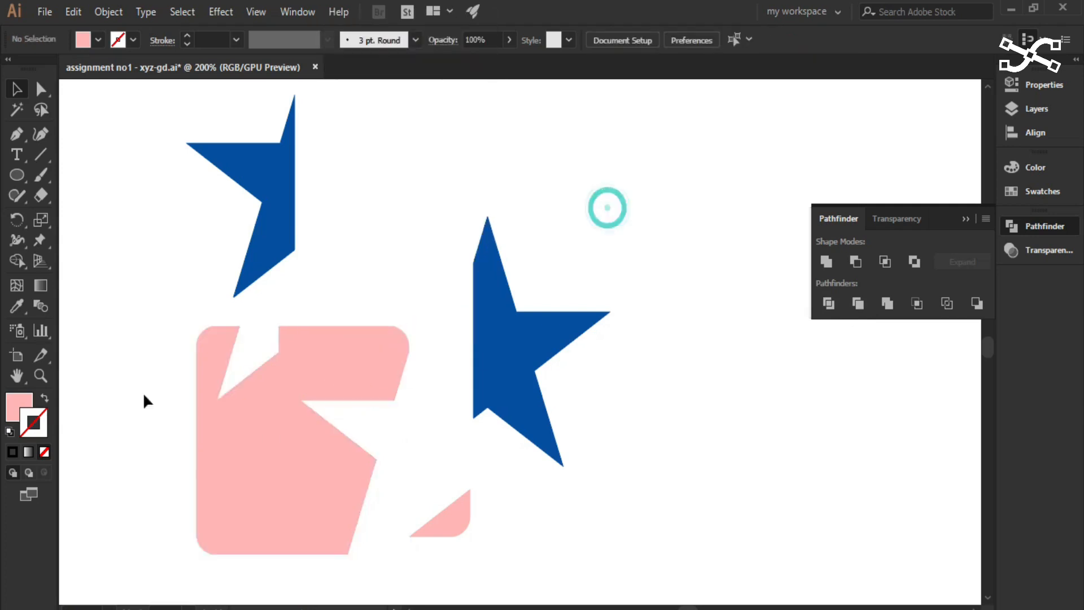
- Overlap the star's left half with the pink square's upper-right part and apply Trim to both again
left_click_drag(280, 248, 365, 343)
left_click_drag(152, 314, 427, 493)
left_click(856, 303)
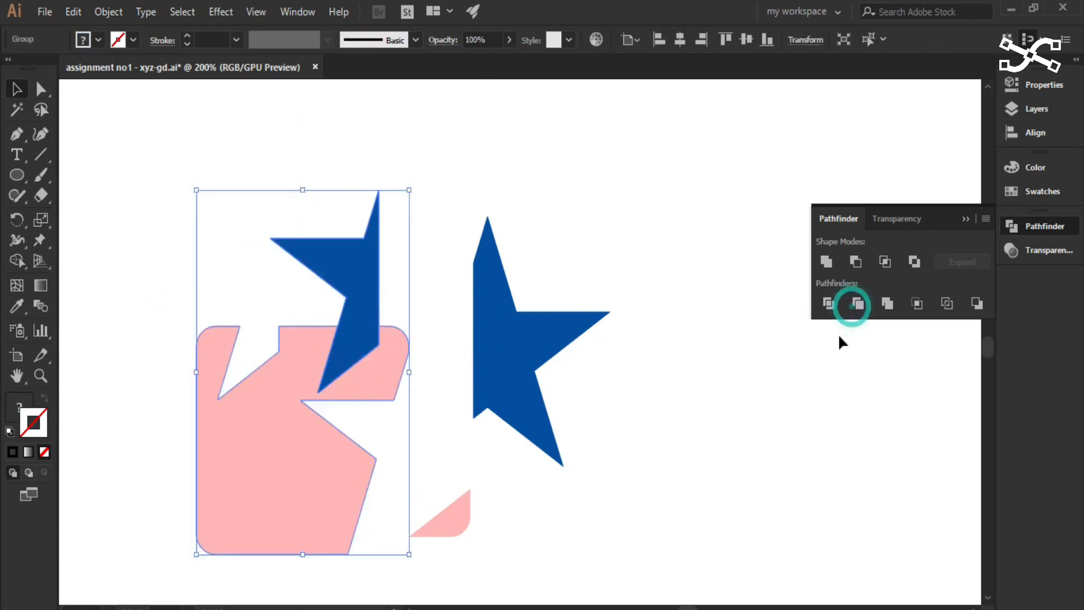
- Ungroup the newly trimmed shapes and move the blue left star half off the pink square to beyond the right star half
right_click(355, 346)
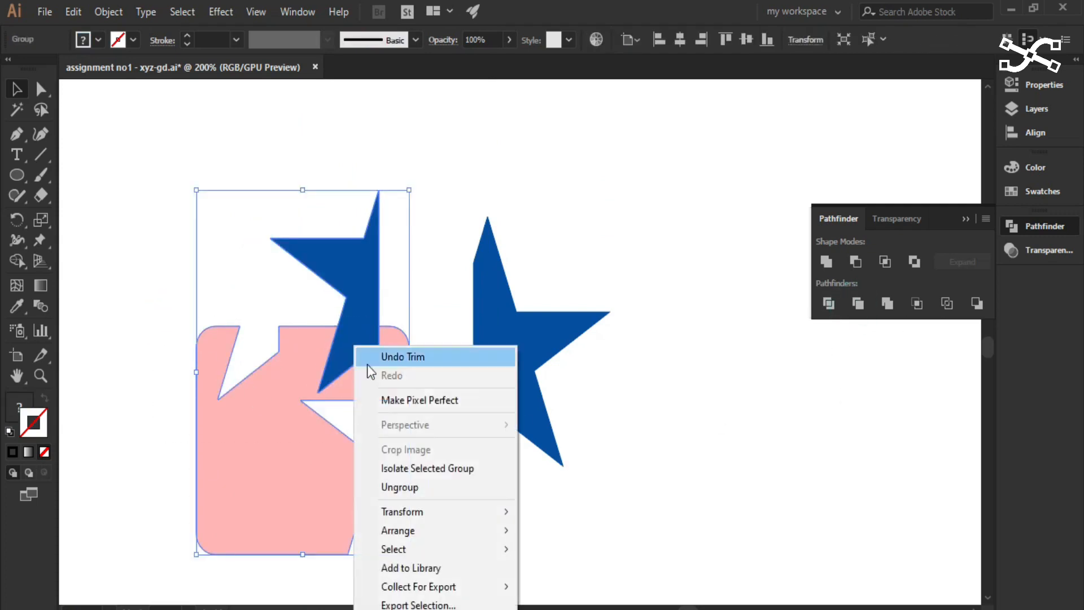
left_click(413, 490)
left_click(591, 230)
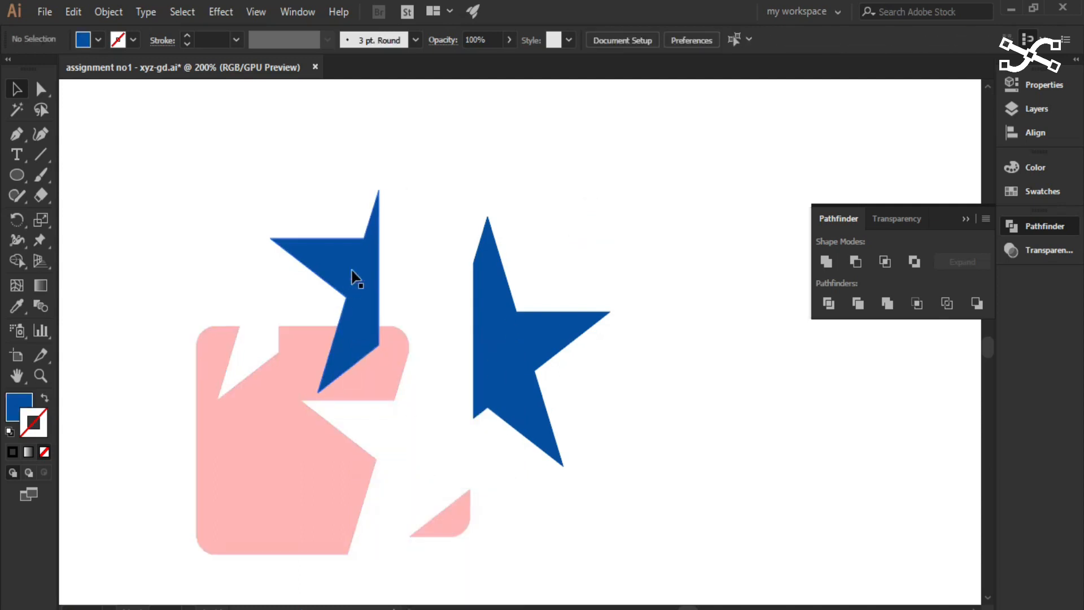
left_click_drag(351, 268, 391, 206)
left_click_drag(344, 469, 303, 458)
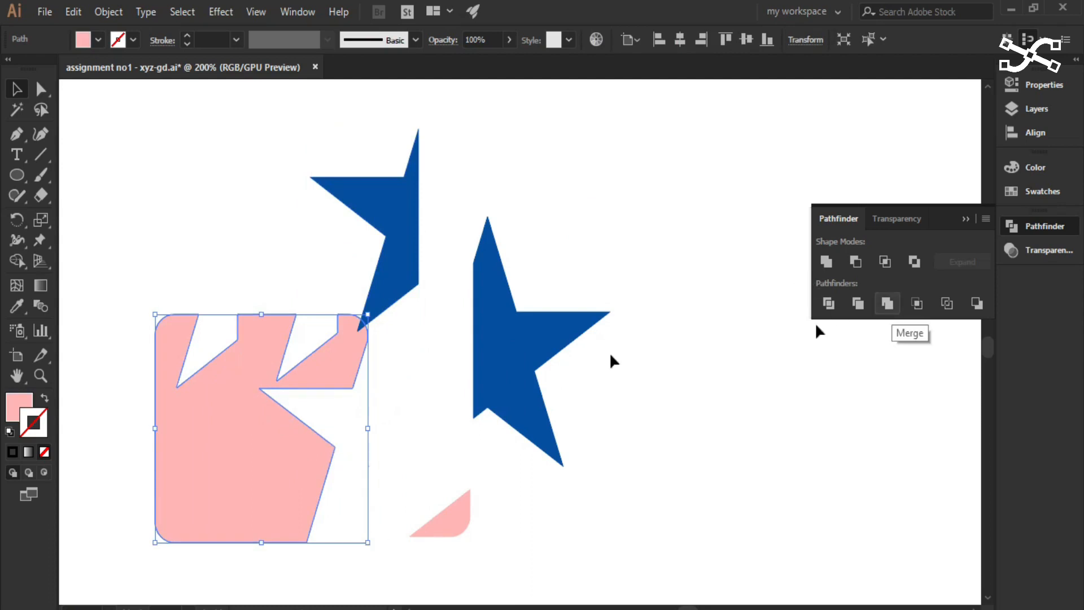
left_click_drag(387, 256, 659, 249)
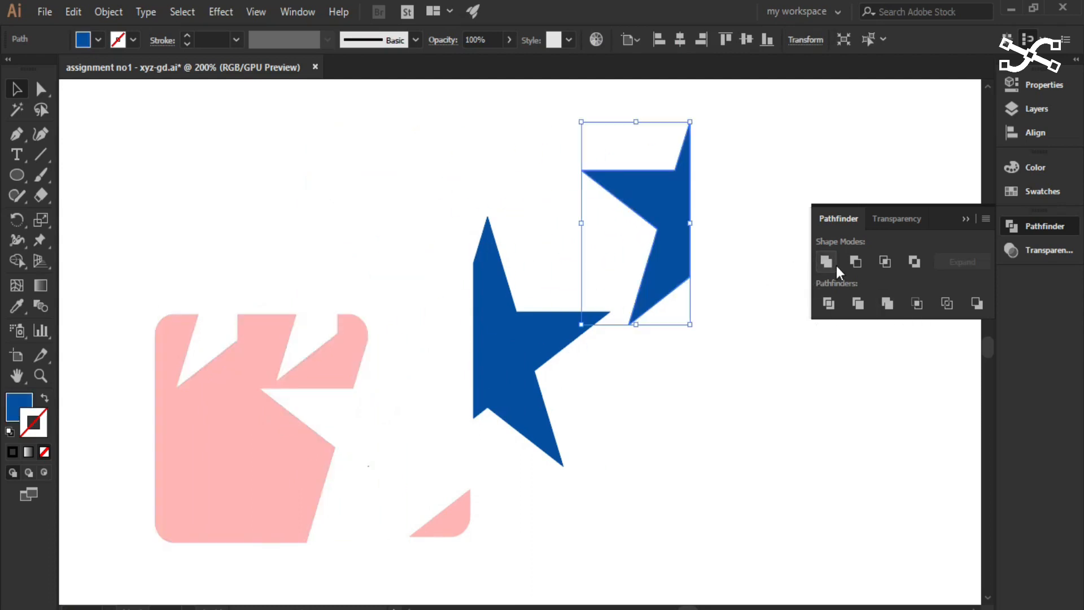
- Move the small pink corner piece to overlap the star's right half and apply Pathfinder's Merge to both
left_click_drag(466, 528, 579, 401)
left_click(625, 452)
left_click(537, 496)
left_click(571, 343)
left_click(885, 304)
left_click(779, 431)
- Ungroup the merged shapes and move the blue star half away from the pink corner piece
mouse_move(532, 411)
left_mouse_down()
mouse_move(439, 446)
mouse_move(515, 419)
left_mouse_up()
right_click(460, 437)
left_click(519, 307)
left_click(622, 523)
left_click_drag(410, 411, 383, 311)
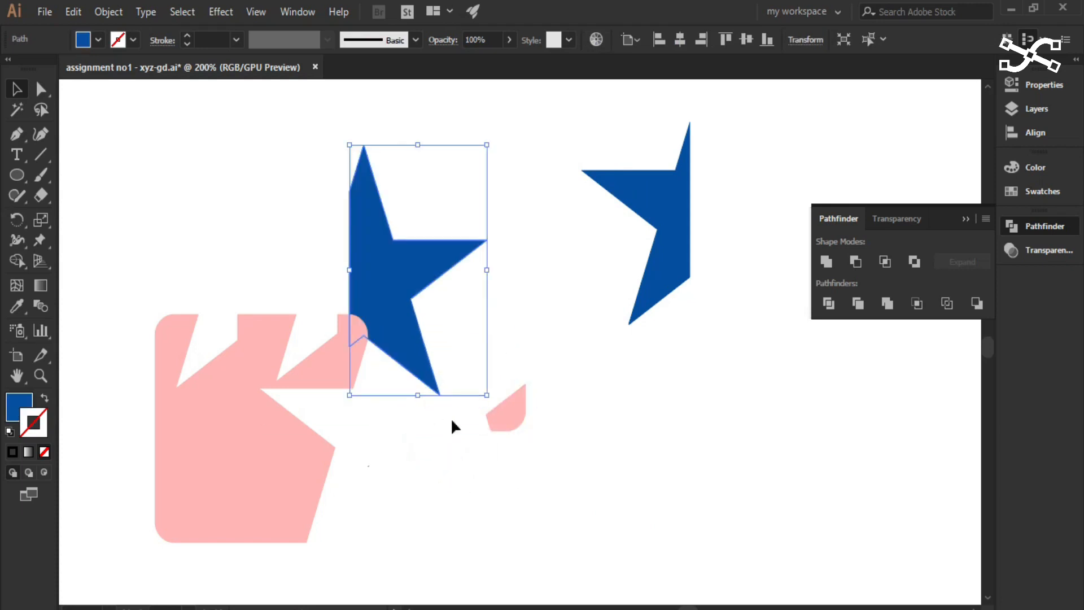
- Place the pink corner piece partly behind the right star half's arm and merge the two shapes with Pathfinder
left_click_drag(422, 360, 502, 448)
left_click(604, 467)
left_click_drag(523, 405, 508, 332)
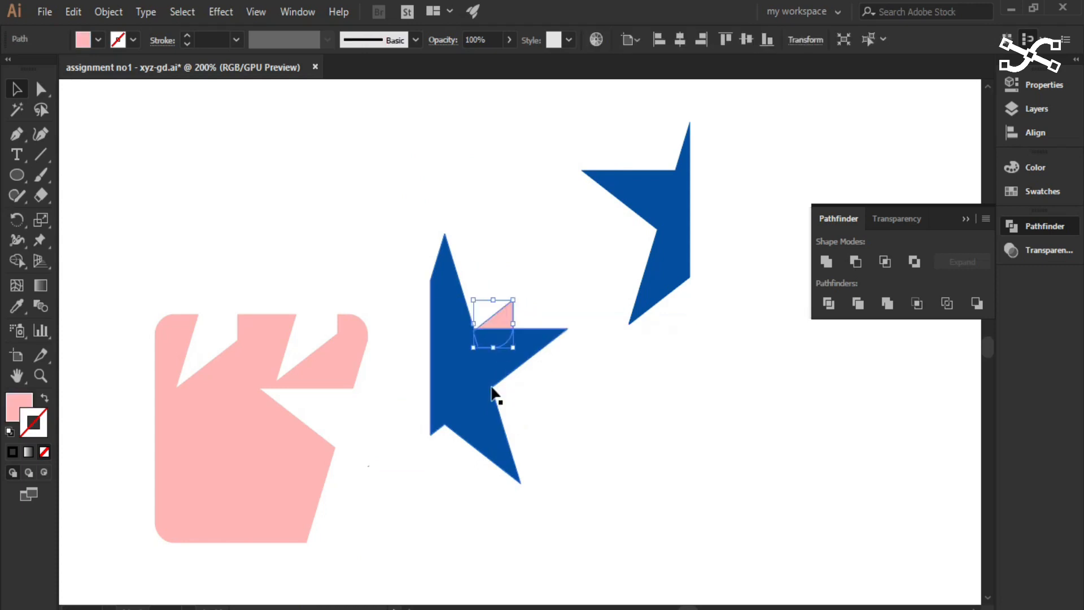
left_click(551, 250)
left_click_drag(510, 263, 497, 365)
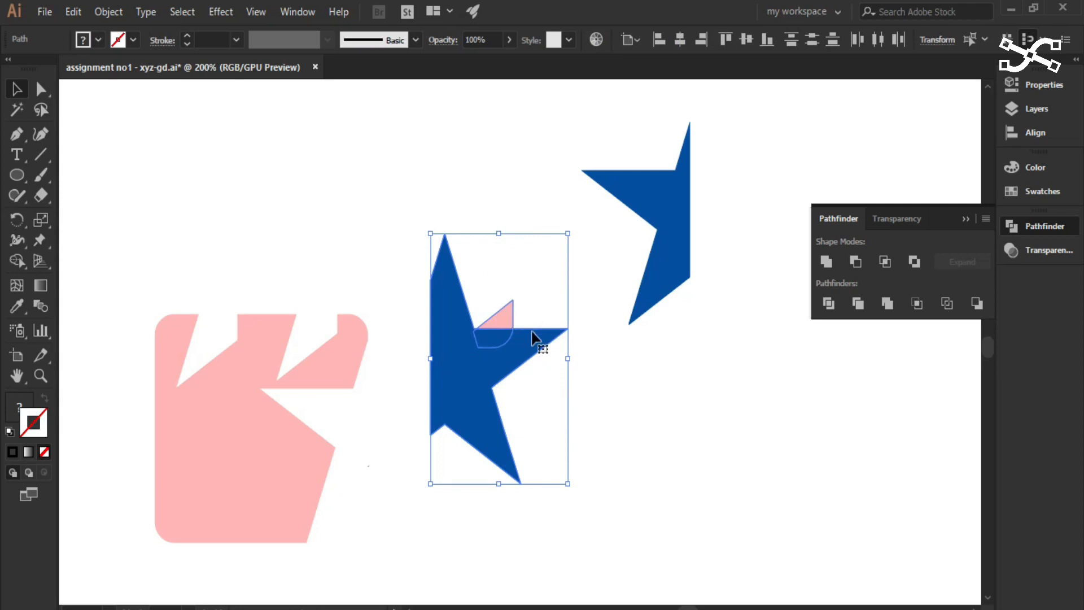
left_click(885, 304)
left_click(604, 435)
- Ungroup the second merge result and move the remaining pink triangle up away from the star half
left_click(444, 428)
right_click(487, 339)
left_click(545, 481)
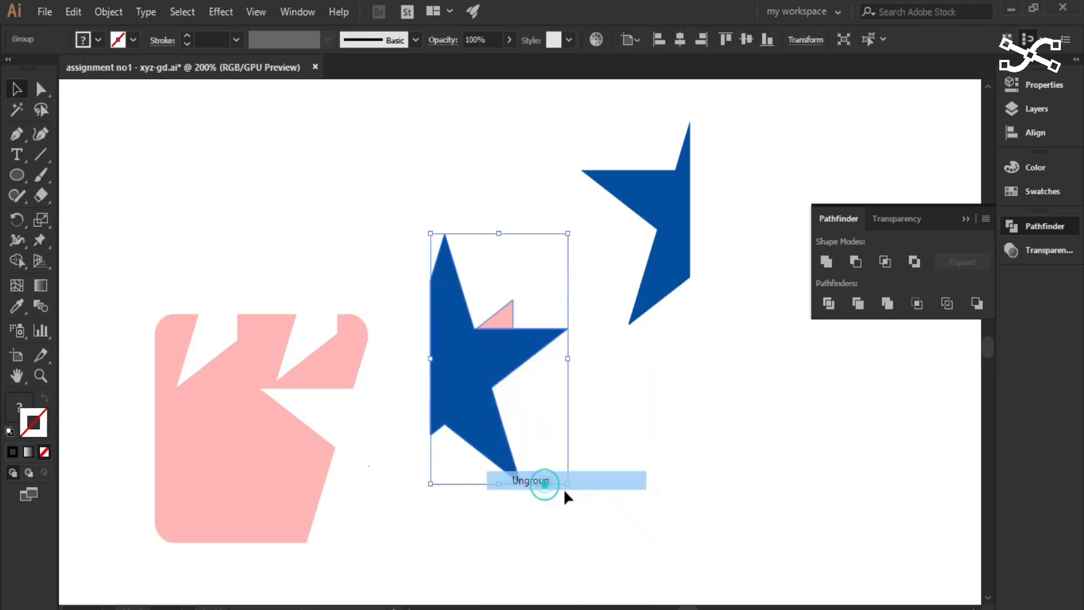
left_click(695, 482)
left_click_drag(500, 320, 495, 243)
left_click(564, 451)
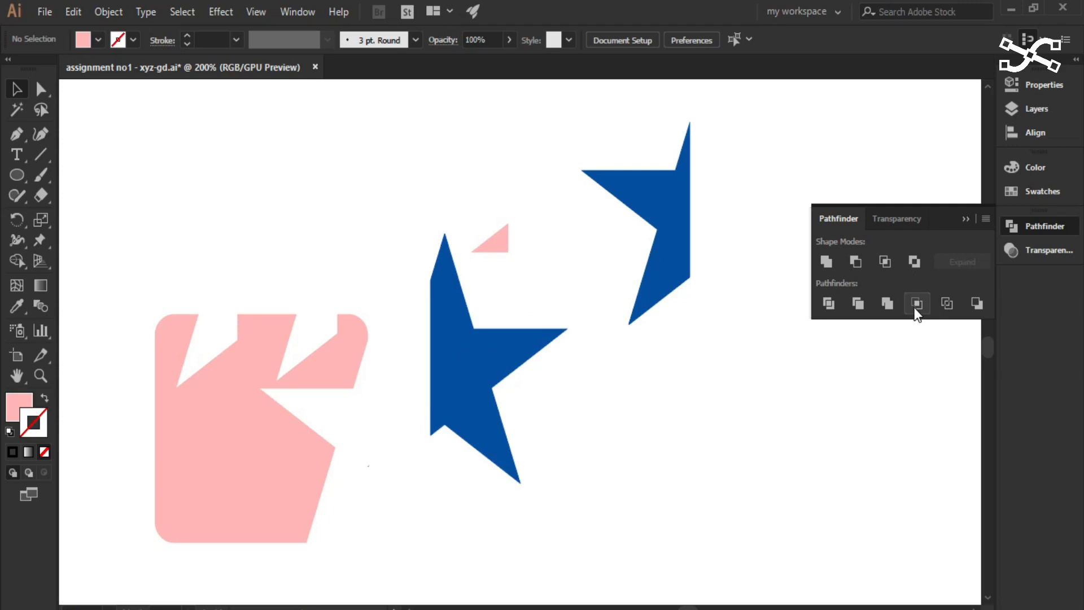
- Place the pink triangle behind the star half, apply Pathfinder's Crop to both, and shift the cropped group up and right
left_click_drag(496, 254, 464, 385)
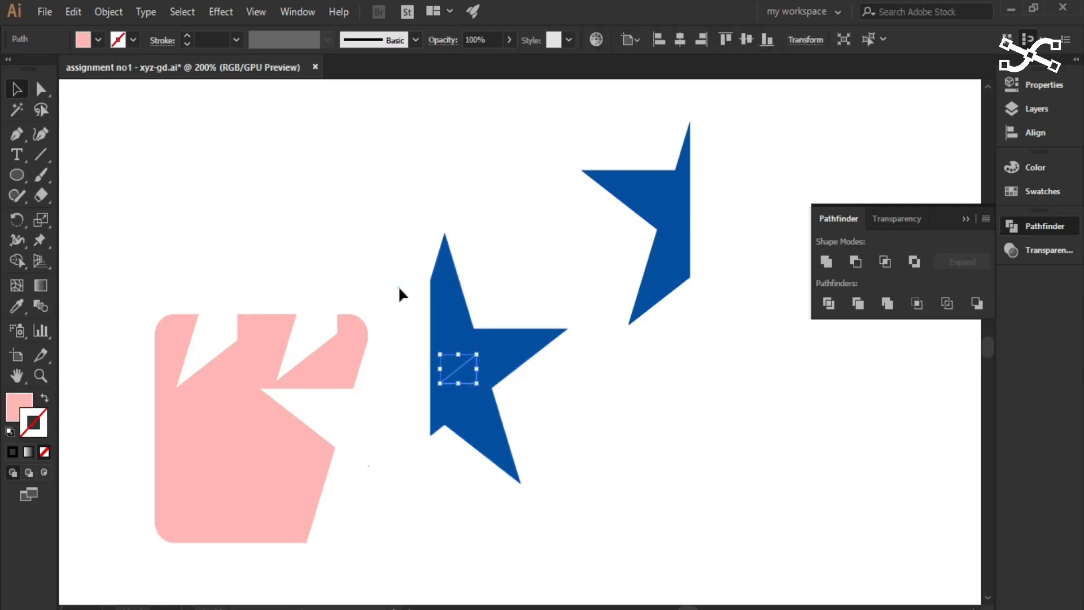
left_click_drag(398, 286, 548, 456)
left_click(917, 303)
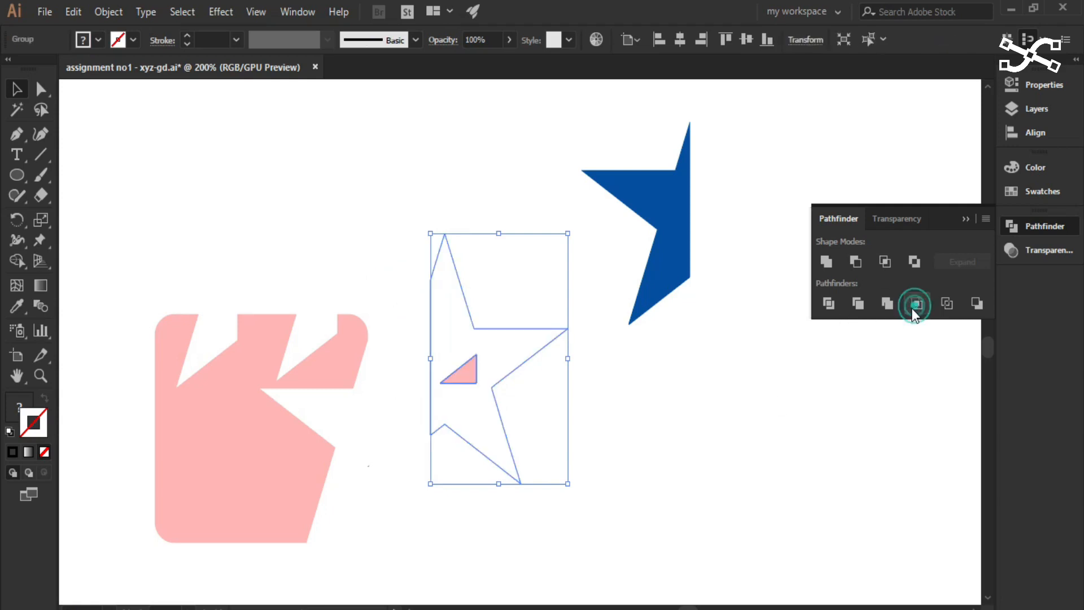
left_click(689, 446)
left_click_drag(460, 383, 492, 287)
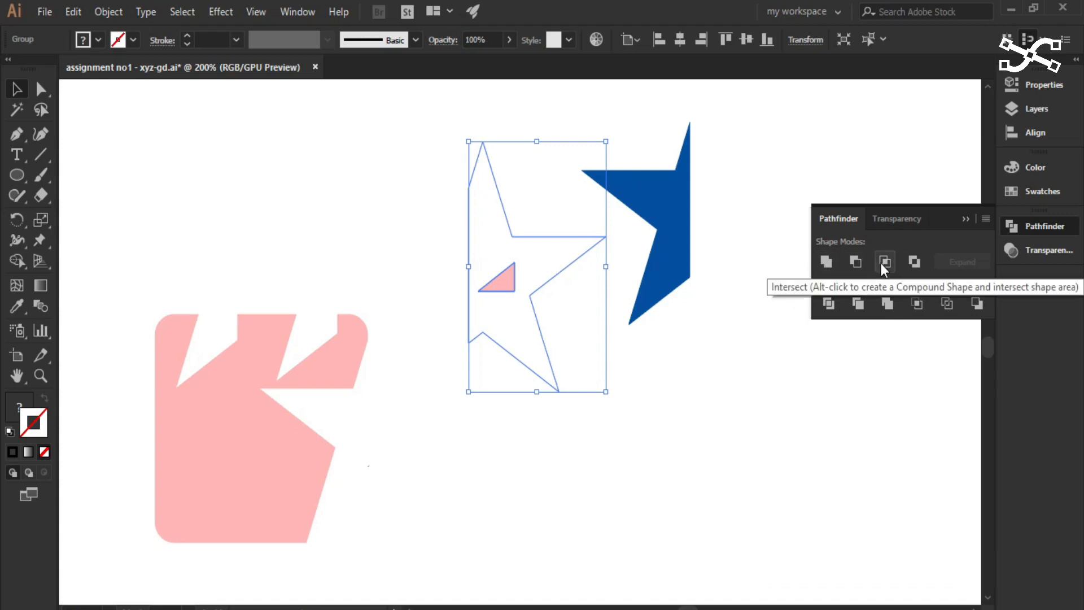
left_click(695, 454)
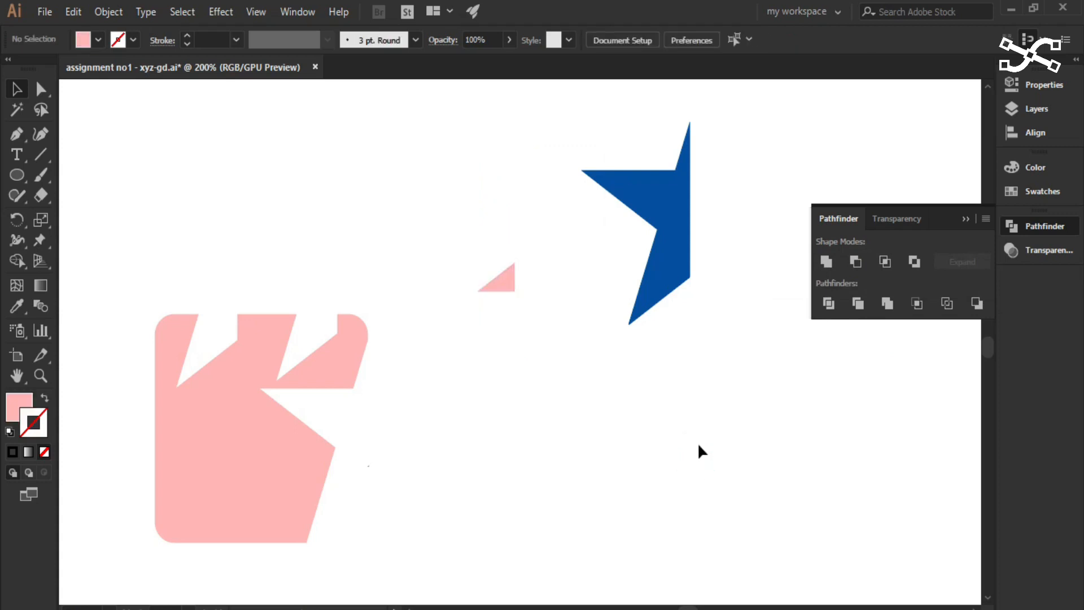